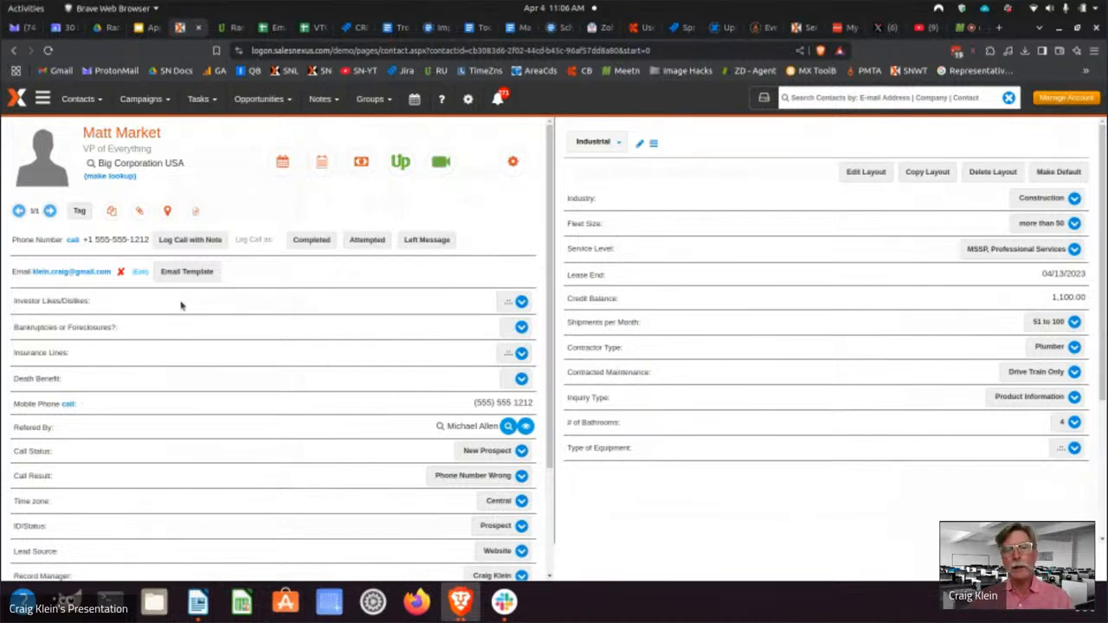
Step: Switch the contact's industry layout from Industrial to Investments
{"action": "left_click", "coordinate": [595, 141]}
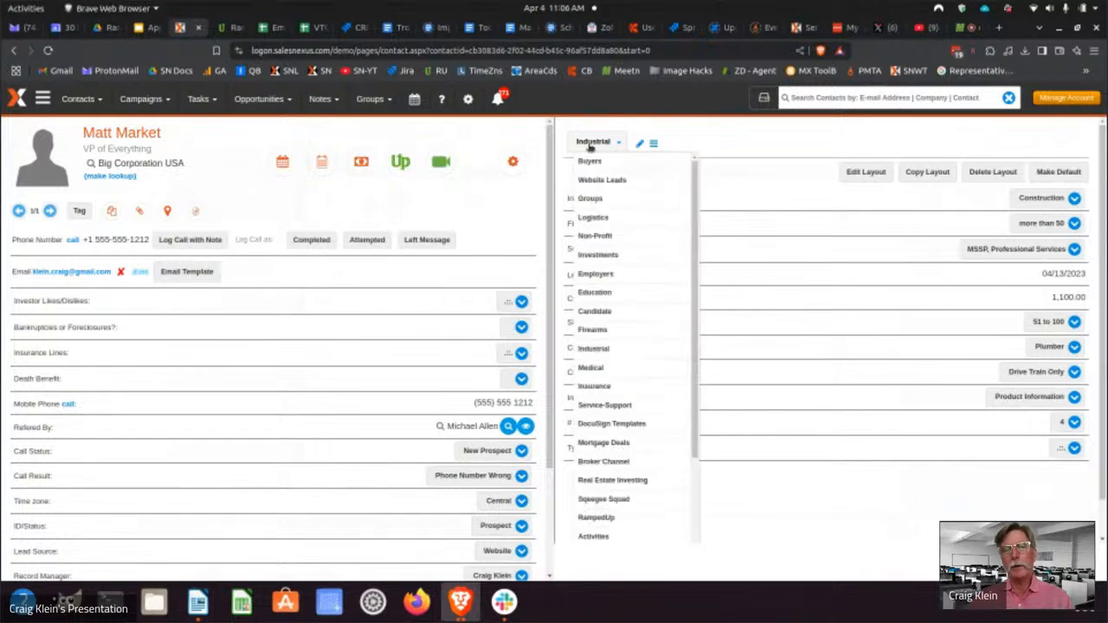
{"action": "left_click", "coordinate": [591, 254]}
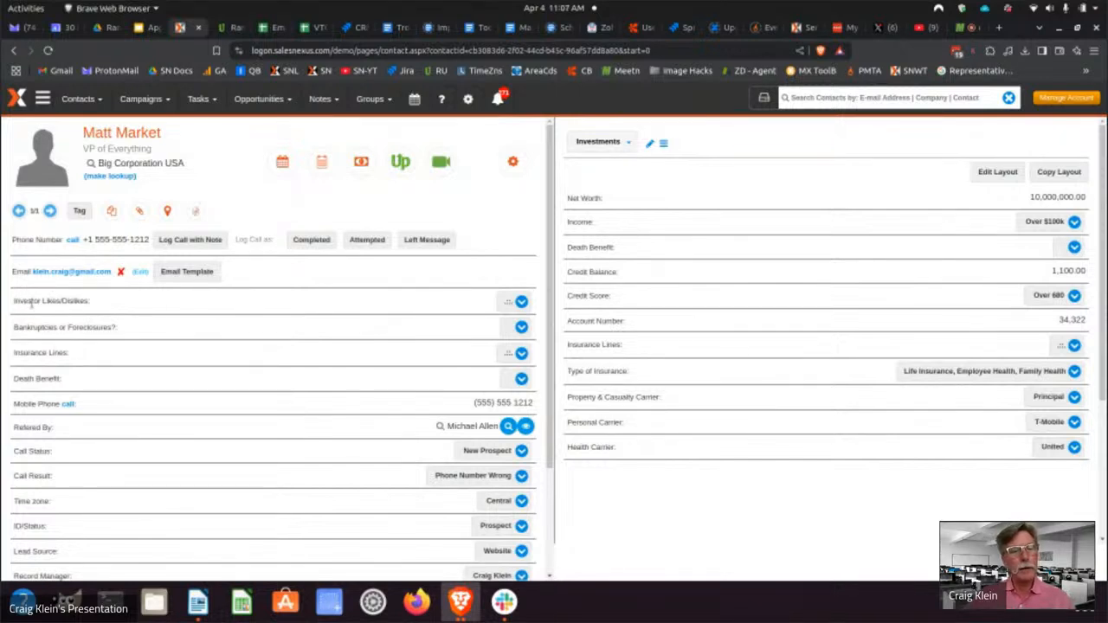
Step: Check the options of the Investor Likes/Dislikes field and set Bankruptcies or Foreclosures? to Yes
{"action": "left_click", "coordinate": [509, 303]}
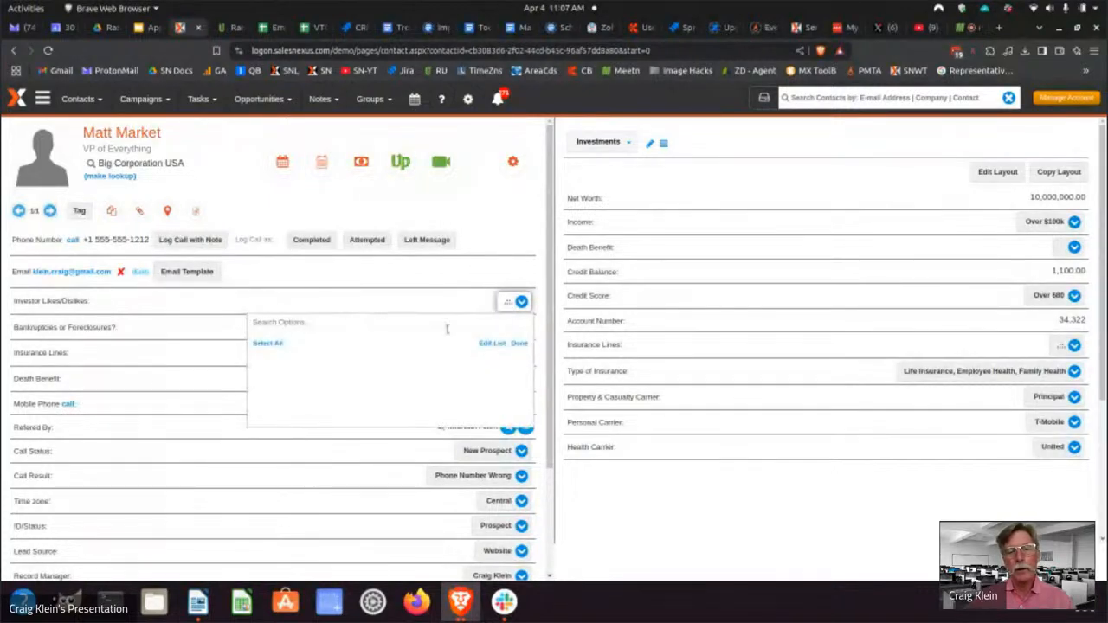
{"action": "left_click", "coordinate": [518, 343]}
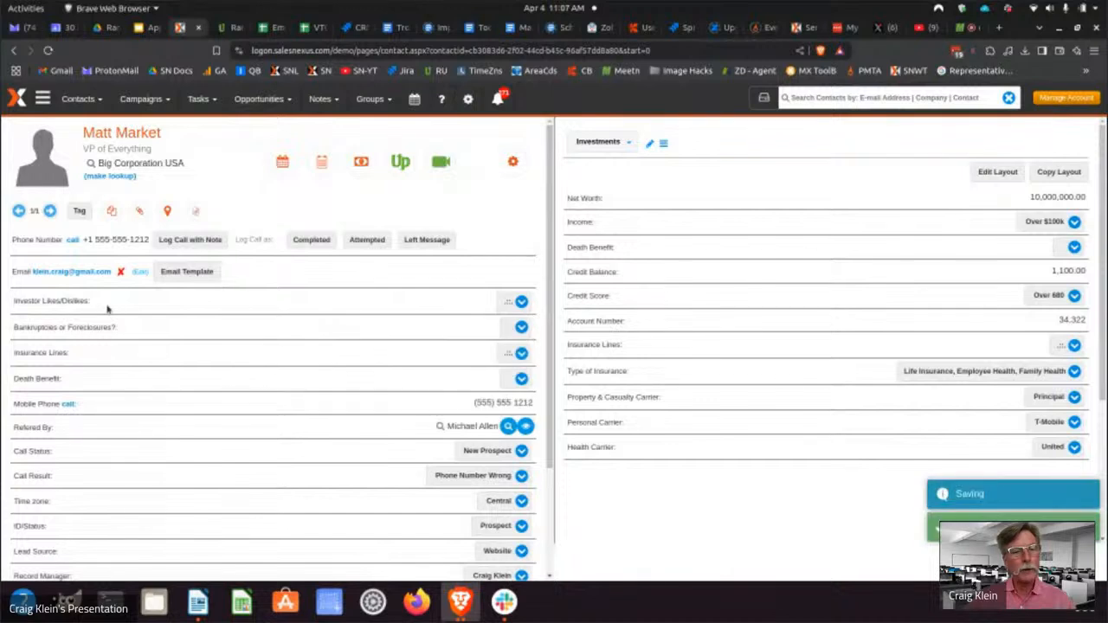
{"action": "left_click", "coordinate": [502, 331]}
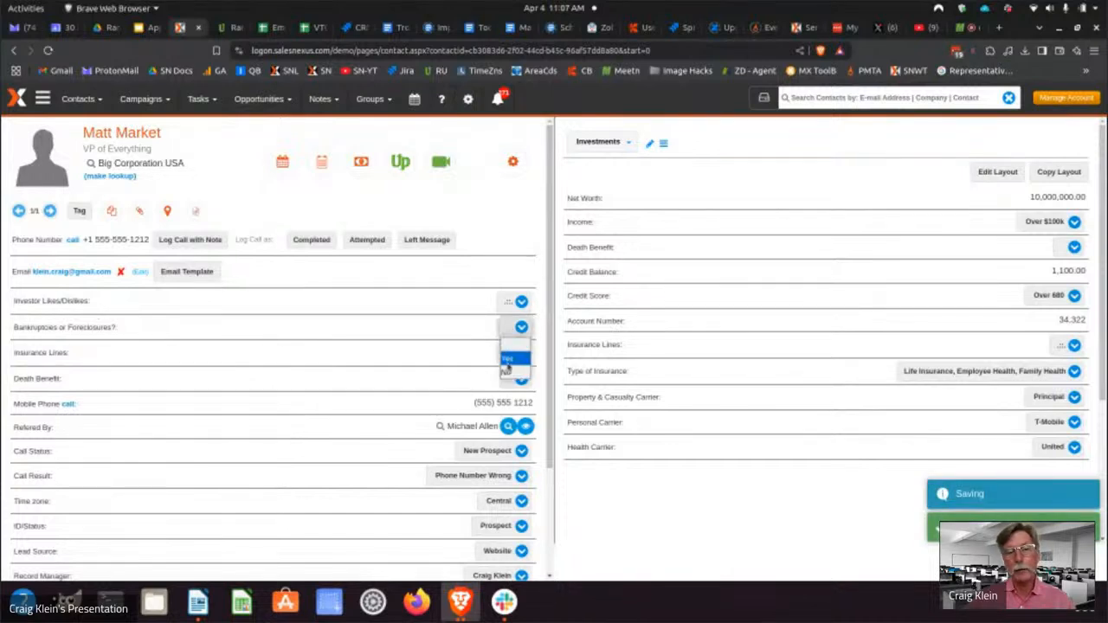
{"action": "left_click", "coordinate": [509, 350]}
Step: Select Auto-Personal, Homeowners and Professional Liability as the contact's Insurance Lines and set Death Benefit to 1,000,000
{"action": "left_click", "coordinate": [520, 354]}
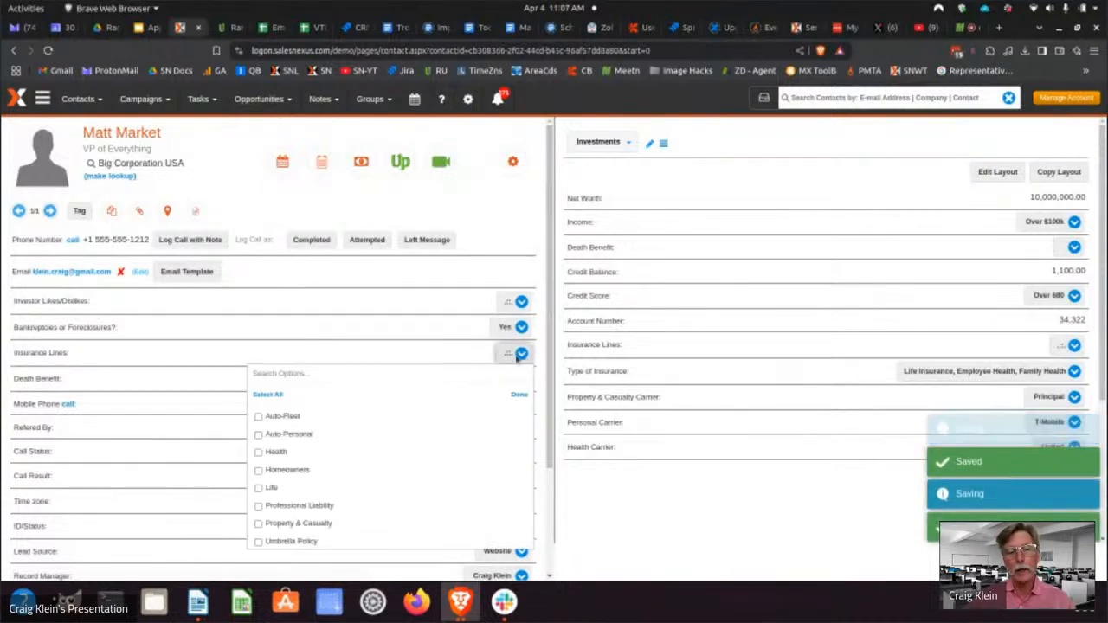
{"action": "left_click", "coordinate": [258, 434]}
{"action": "left_click", "coordinate": [258, 469]}
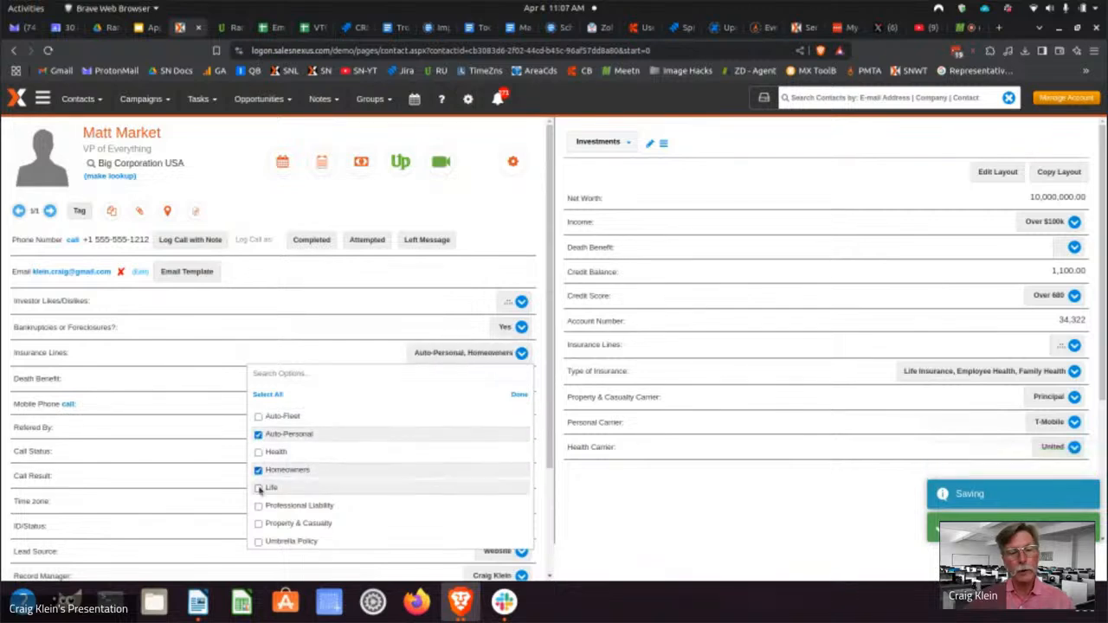
{"action": "left_click", "coordinate": [258, 505]}
{"action": "left_click", "coordinate": [215, 413]}
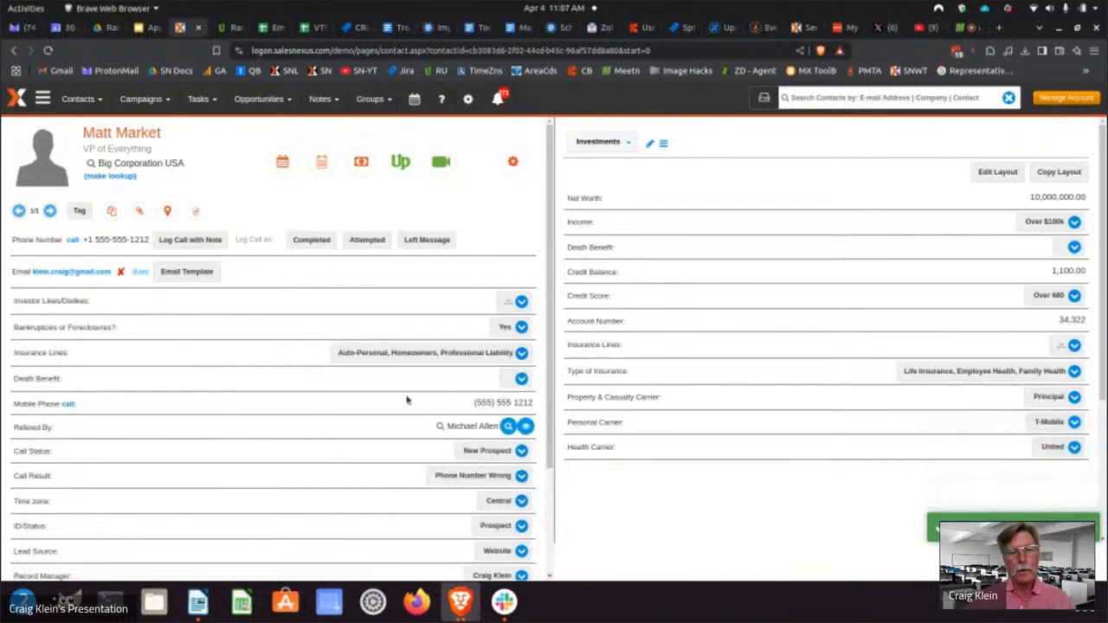
{"action": "left_click", "coordinate": [520, 379]}
{"action": "left_click", "coordinate": [516, 424]}
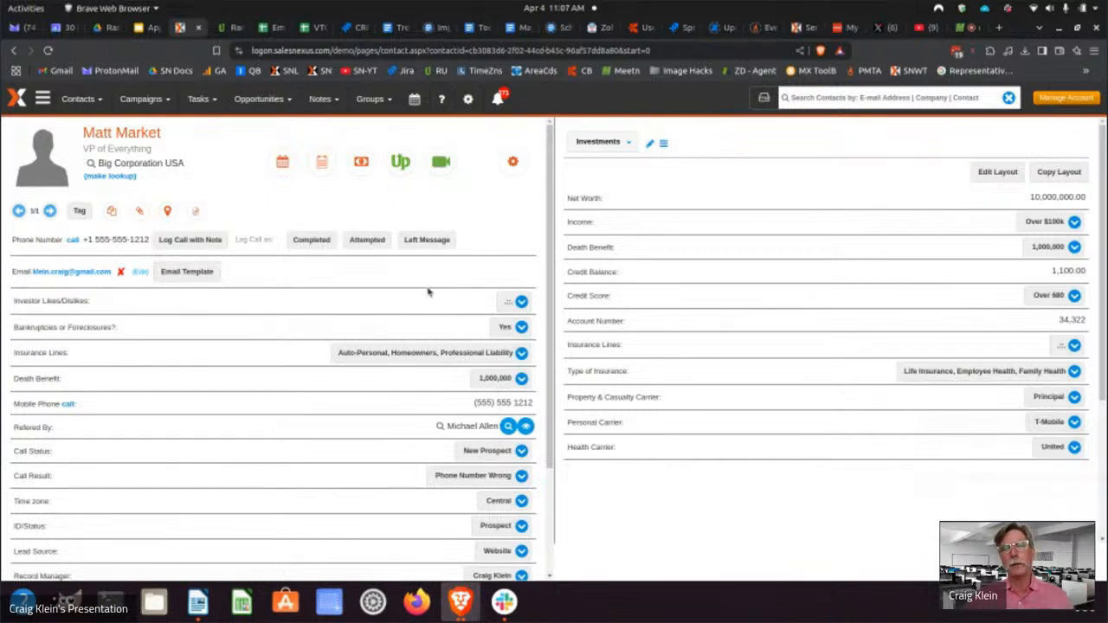
{"action": "left_click", "coordinate": [596, 143]}
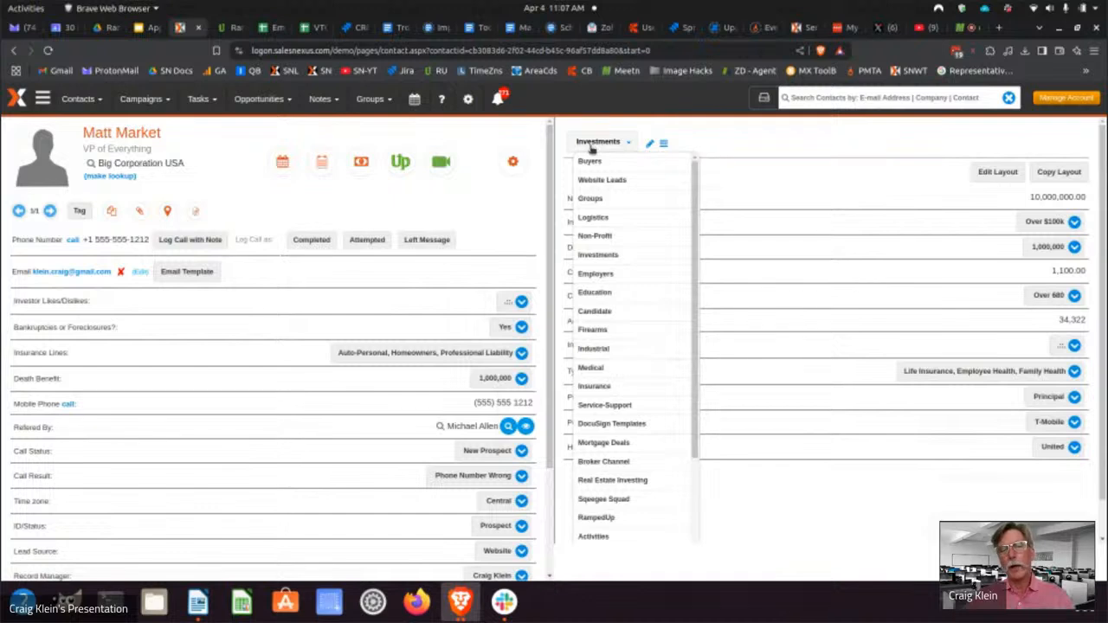
{"action": "left_click", "coordinate": [890, 208]}
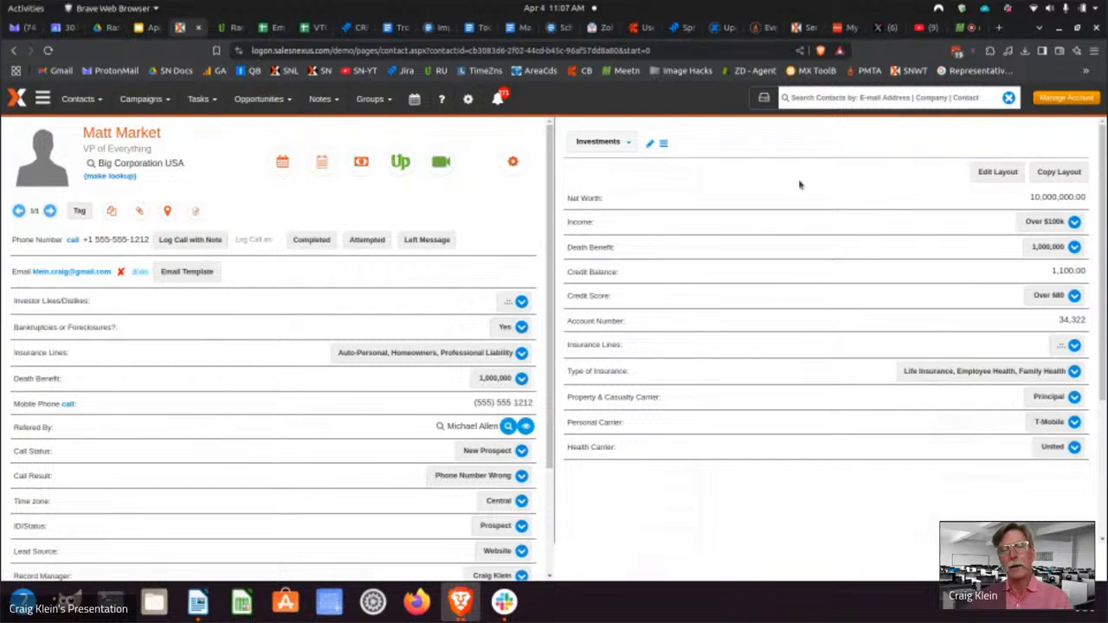
{"action": "left_click", "coordinate": [584, 145]}
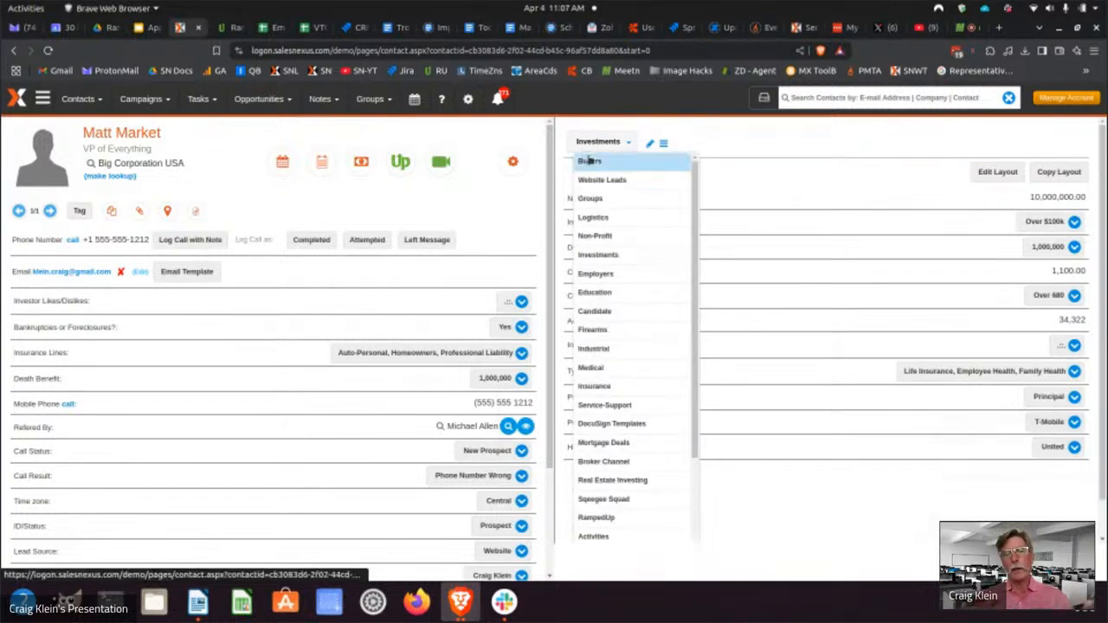
{"action": "left_click", "coordinate": [620, 300]}
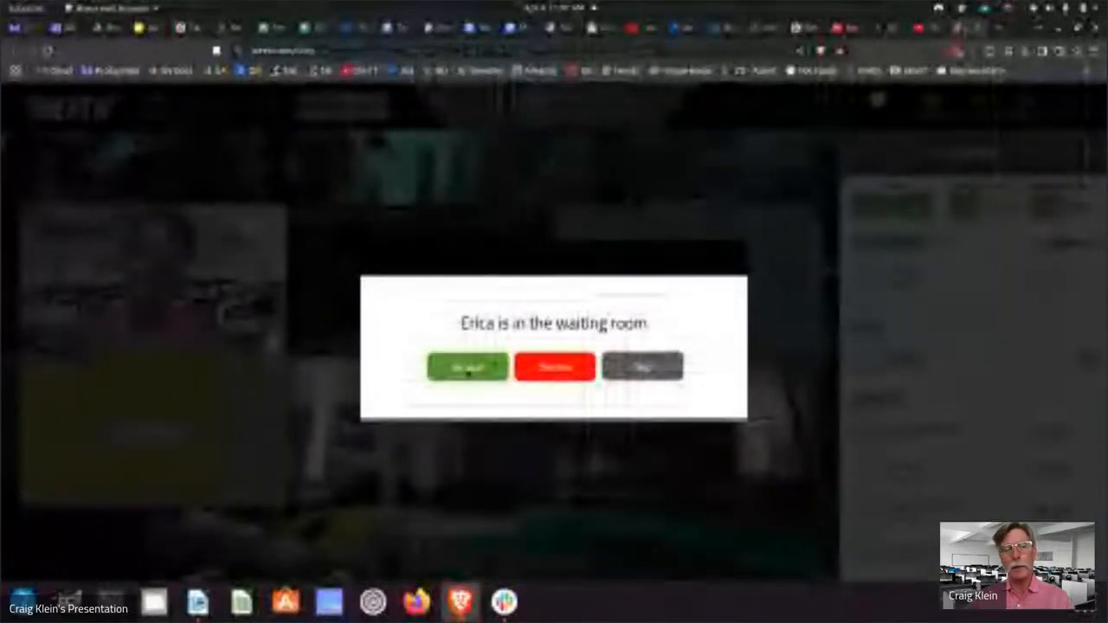
Step: Admit the guest from the Meetn waiting room and return to the contact record in SalesNexus
{"action": "left_click", "coordinate": [467, 366]}
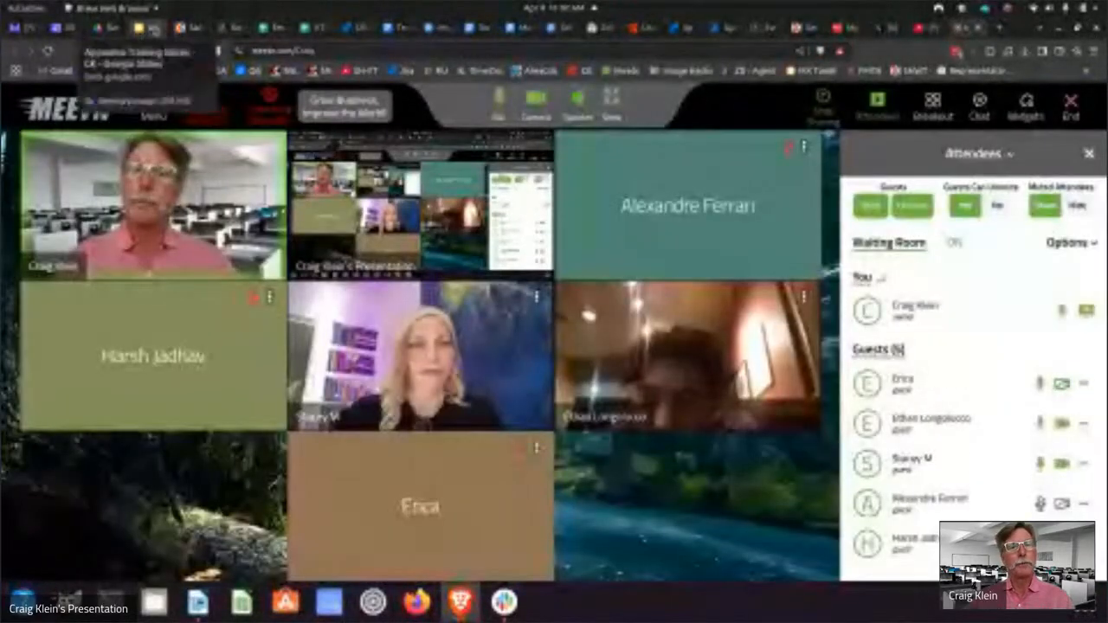
{"action": "left_click", "coordinate": [184, 30]}
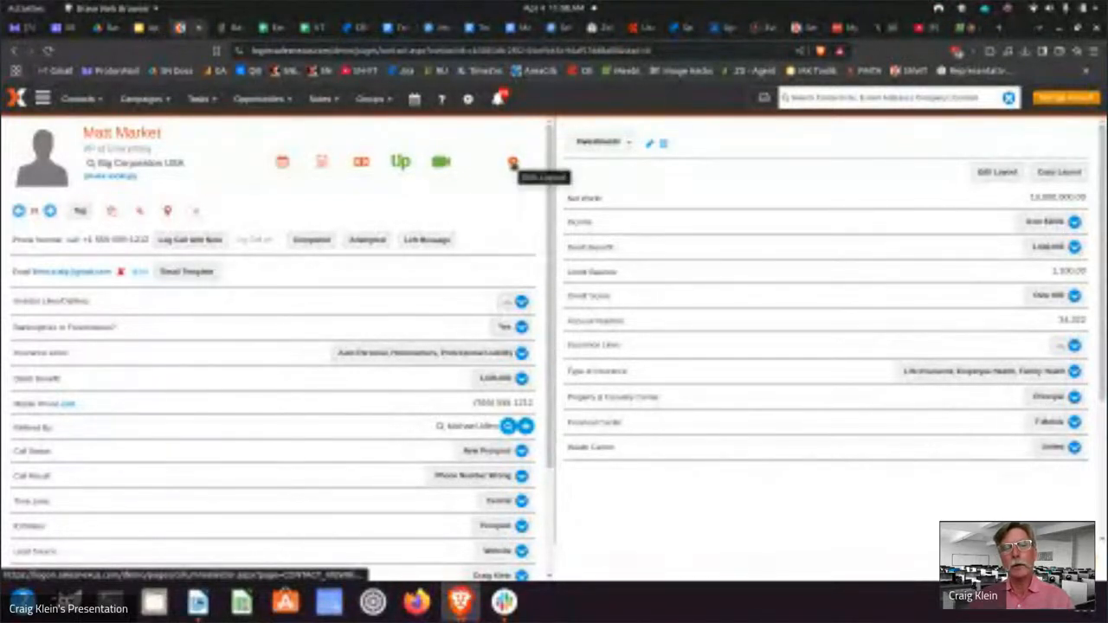
Step: Edit the contact's main layout and remove Investor Likes/Dislikes, Bankruptcies or Foreclosures?, Insurance Lines and Death Benefit from the viewed fields
{"action": "left_click", "coordinate": [513, 164]}
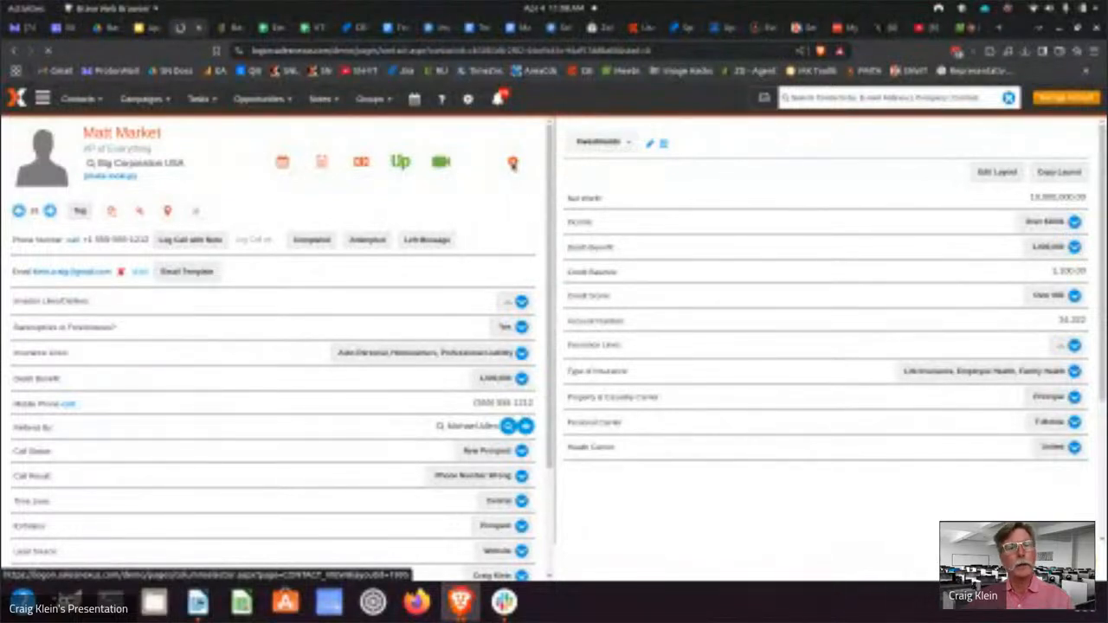
{"action": "left_click", "coordinate": [582, 188]}
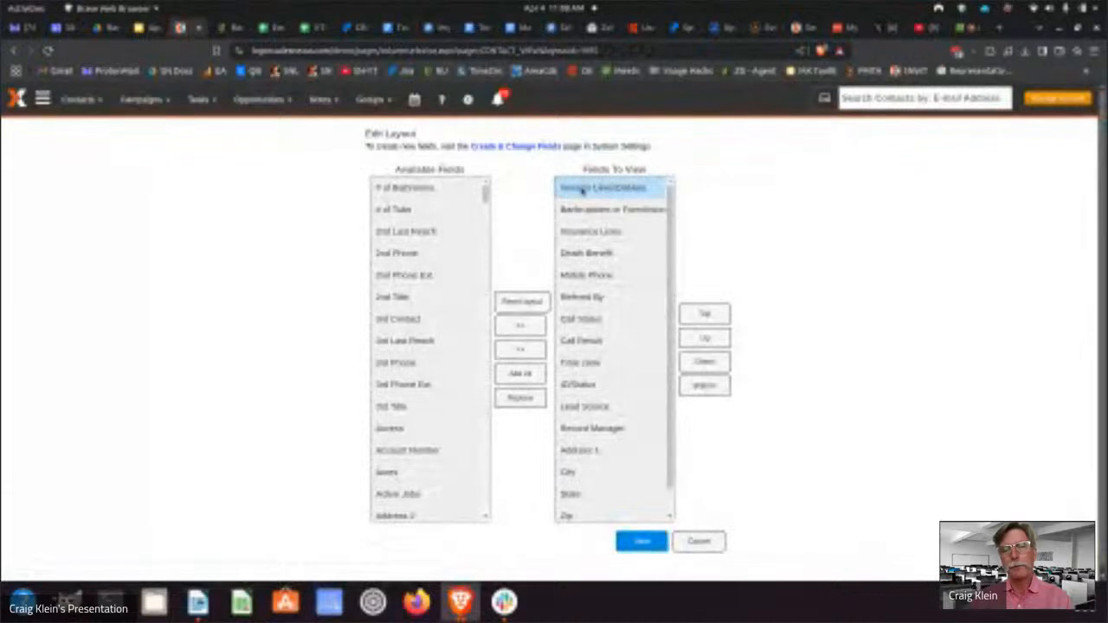
{"action": "left_click", "coordinate": [524, 333]}
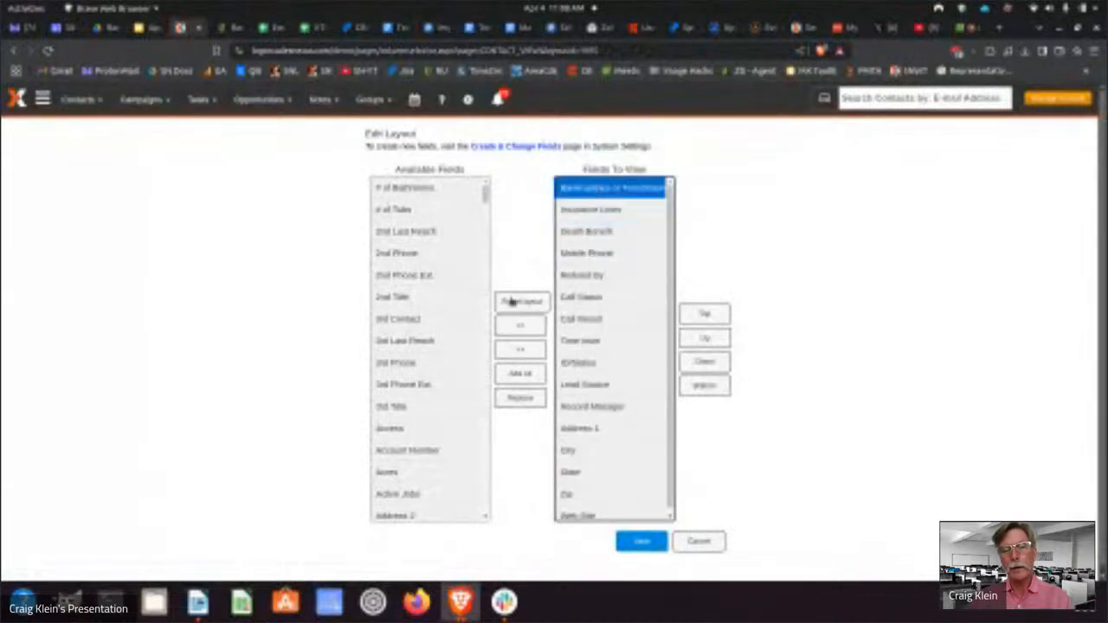
{"action": "left_click", "coordinate": [509, 327]}
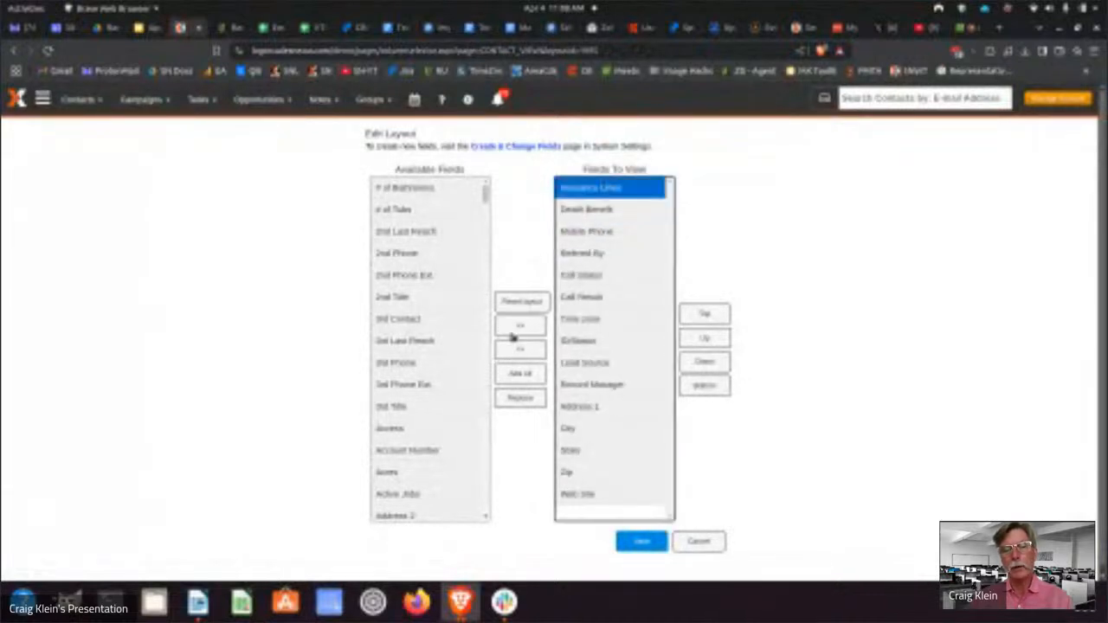
{"action": "left_click", "coordinate": [512, 334]}
{"action": "left_click", "coordinate": [580, 188]}
{"action": "left_click", "coordinate": [534, 325]}
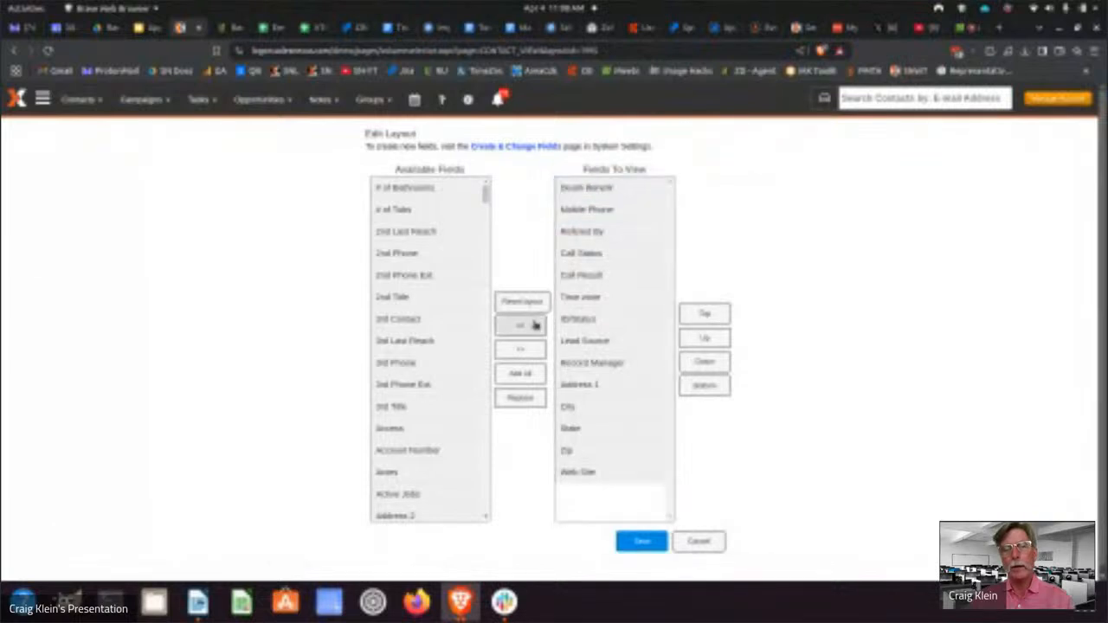
Step: Add the available fields Type of Equipment, Type of Generator and Type of Gas Pump to the viewed fields
{"action": "left_click_drag", "start_coordinate": [486, 199], "coordinate": [492, 475]}
{"action": "left_click", "coordinate": [447, 407]}
{"action": "scroll", "coordinate": [447, 407], "scroll_direction": "down", "scroll_amount": 1}
{"action": "left_click", "coordinate": [445, 376]}
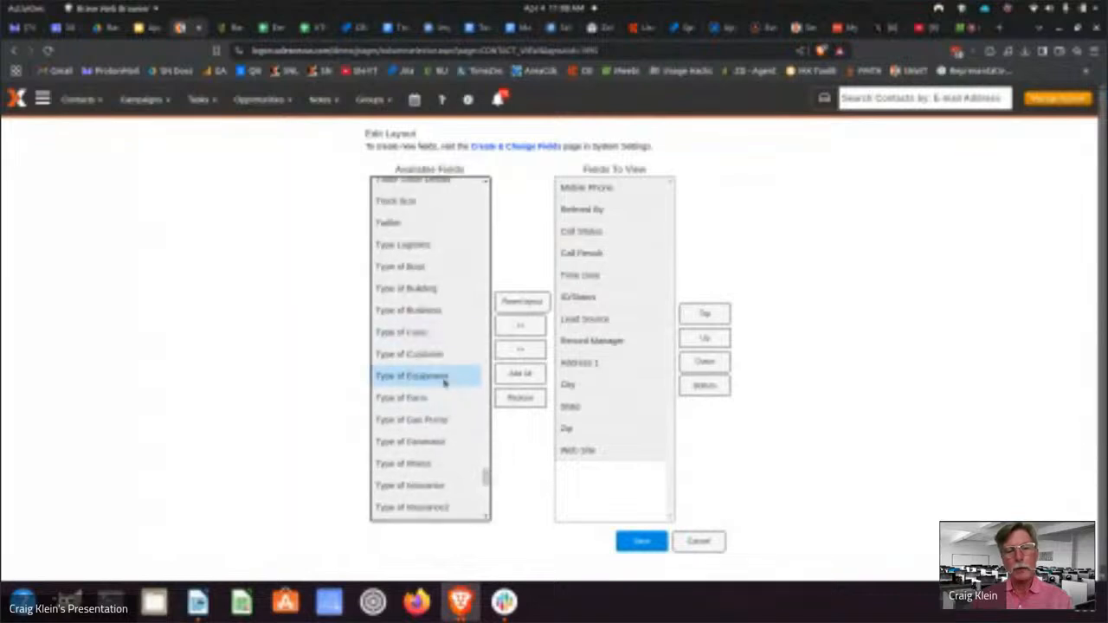
{"action": "left_click", "coordinate": [517, 349]}
{"action": "left_click", "coordinate": [434, 398]}
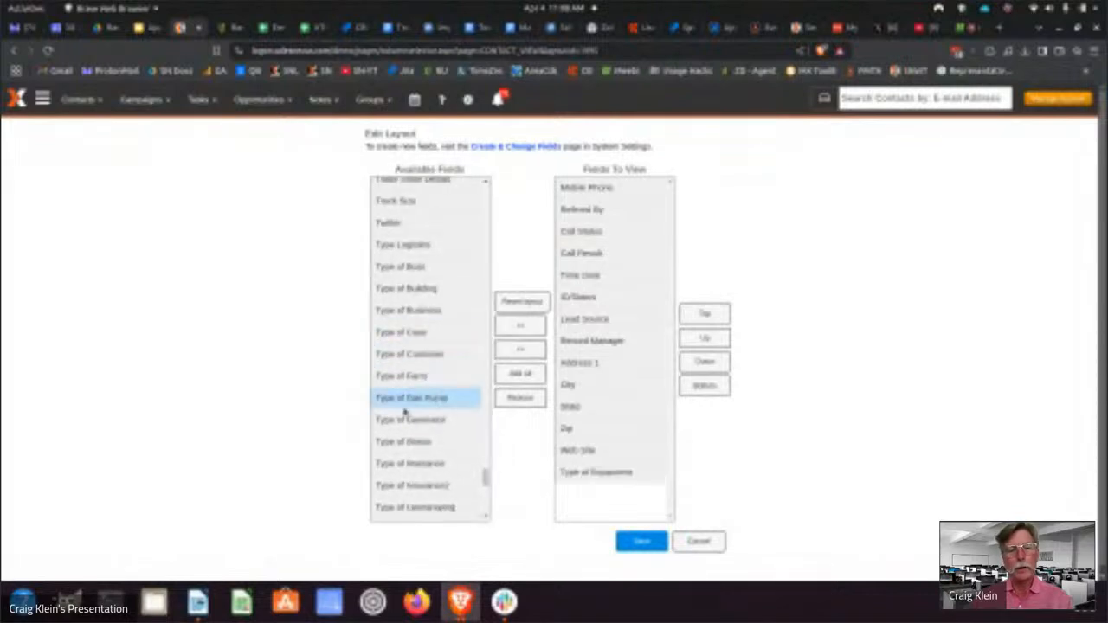
{"action": "left_click", "coordinate": [406, 419]}
{"action": "left_click", "coordinate": [520, 350]}
{"action": "left_click", "coordinate": [421, 419]}
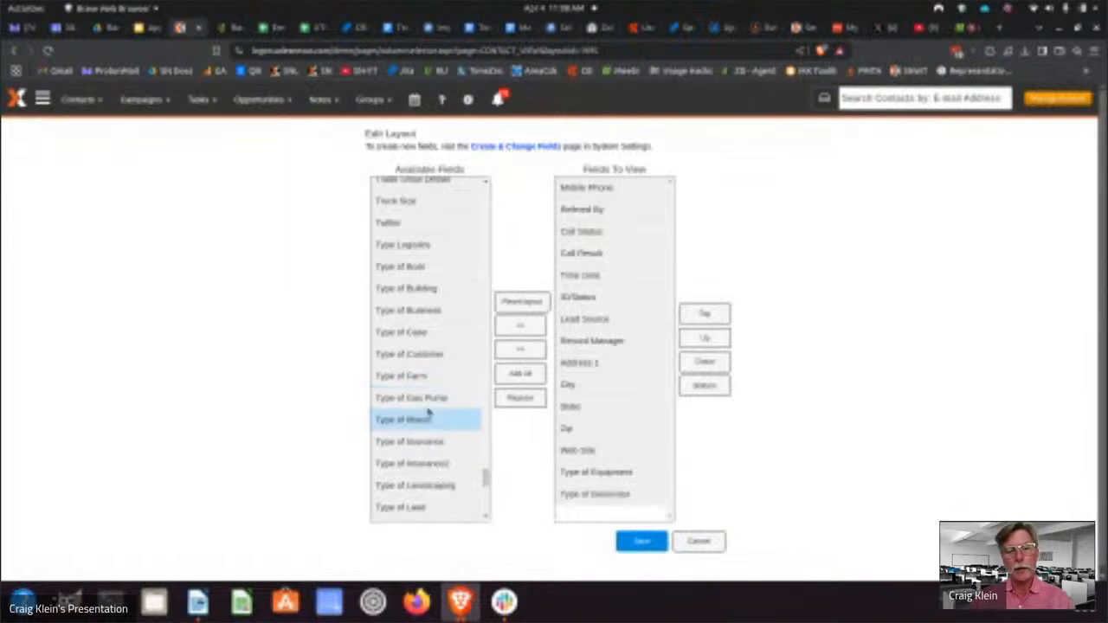
{"action": "left_click", "coordinate": [428, 398]}
{"action": "left_click", "coordinate": [520, 351]}
Step: Move Type of Equipment, Type of Generator and Type of Gas Pump to the top of the viewed fields and save the layout
{"action": "left_click", "coordinate": [596, 471]}
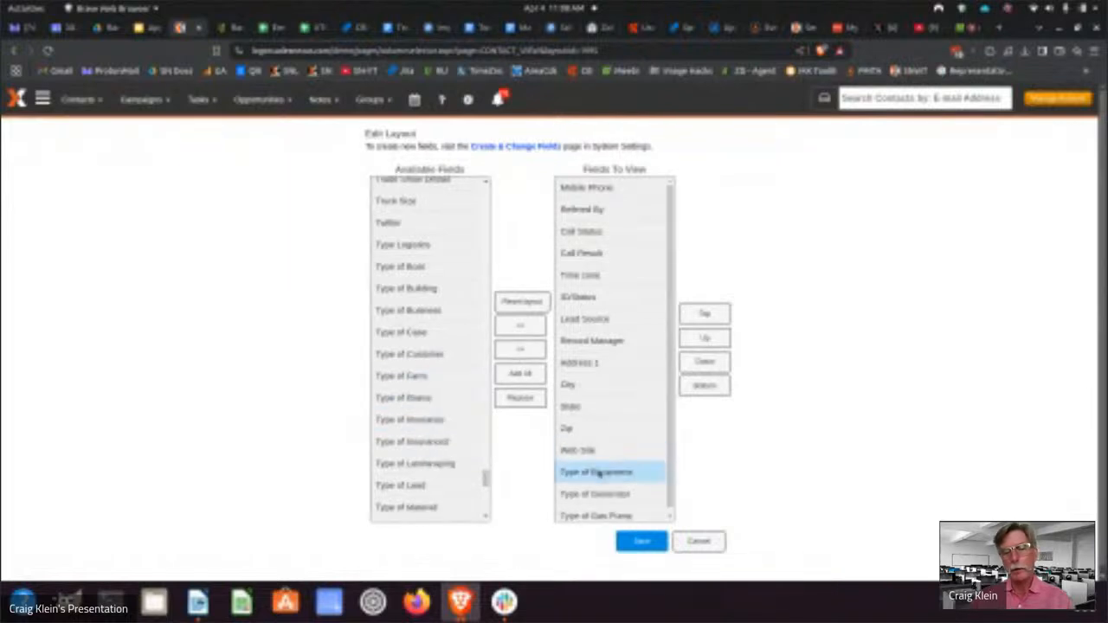
{"action": "left_click", "coordinate": [703, 313]}
{"action": "left_click", "coordinate": [612, 494]}
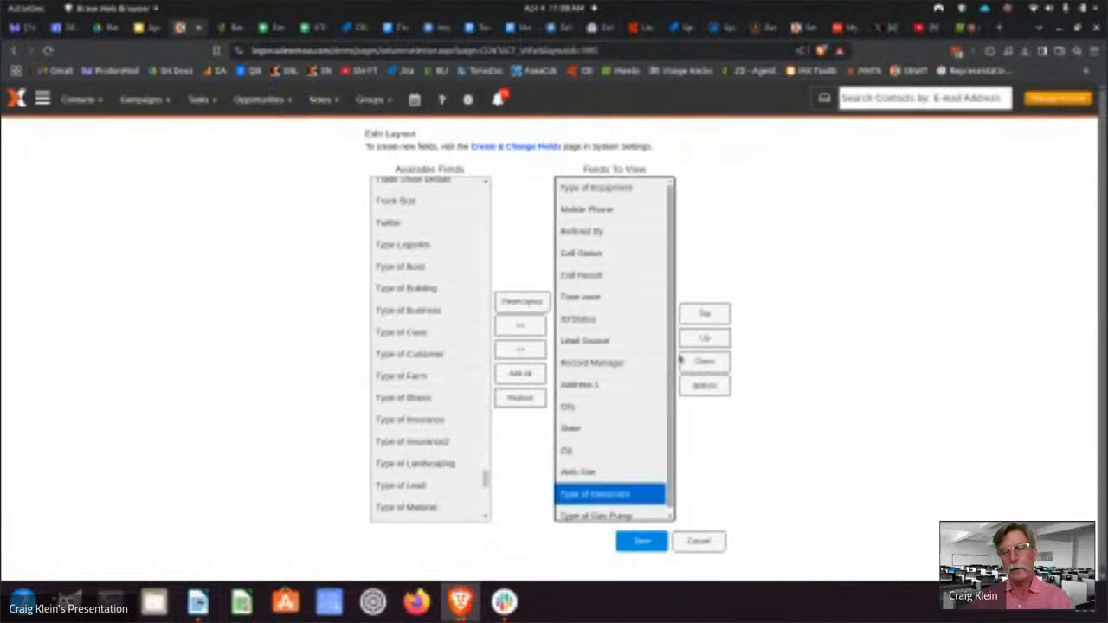
{"action": "left_click", "coordinate": [703, 313]}
{"action": "left_click", "coordinate": [630, 511]}
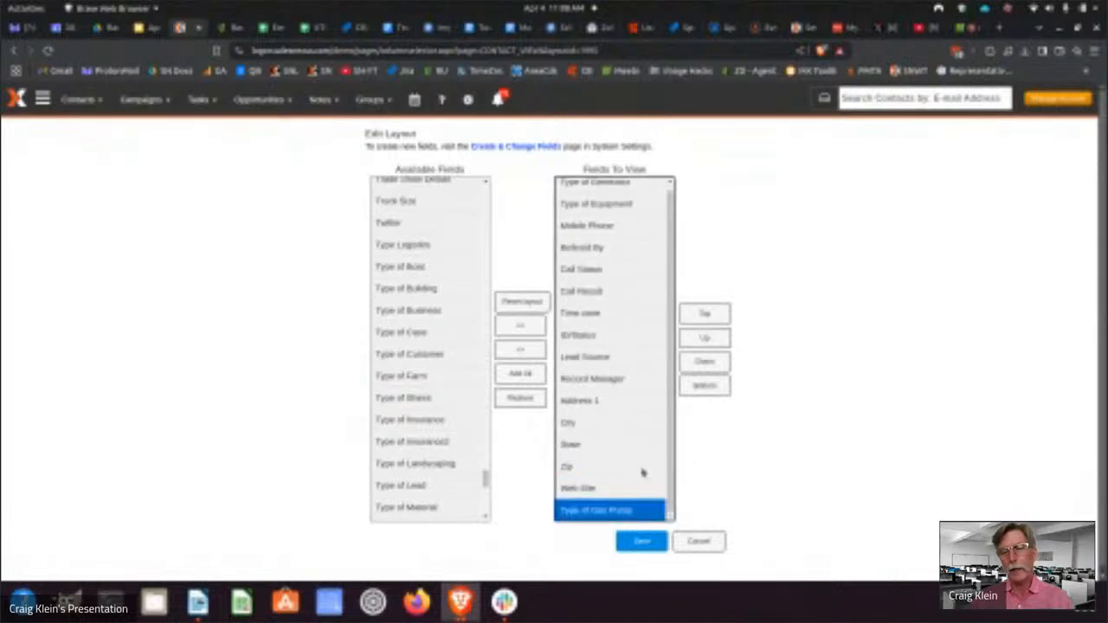
{"action": "left_click", "coordinate": [704, 314]}
{"action": "left_click", "coordinate": [642, 543]}
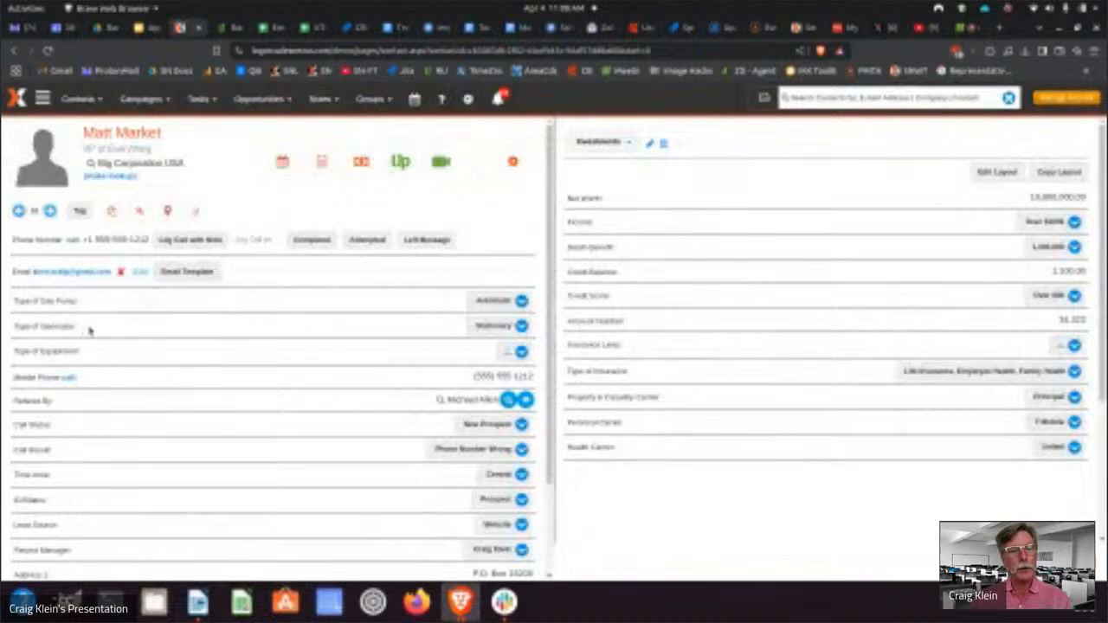
Step: Set the contact's Type of Equipment to Fast Food, Family Dining and Fine Dining, and switch the industry layout to Industrial
{"action": "left_click", "coordinate": [508, 348]}
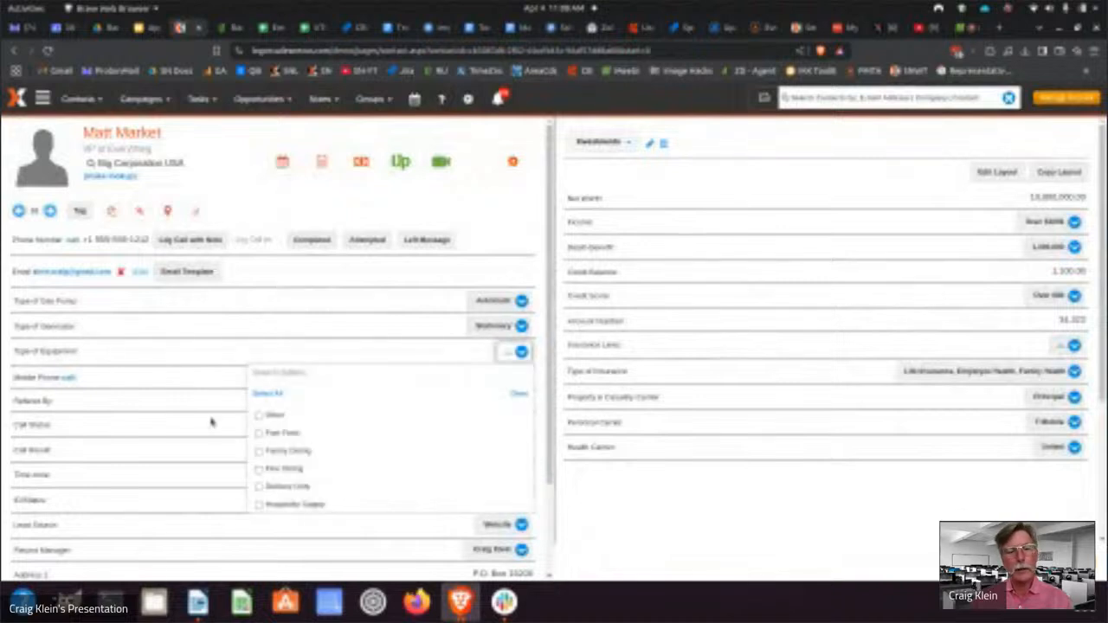
{"action": "left_click", "coordinate": [284, 433]}
{"action": "left_click", "coordinate": [287, 450]}
{"action": "left_click", "coordinate": [274, 469]}
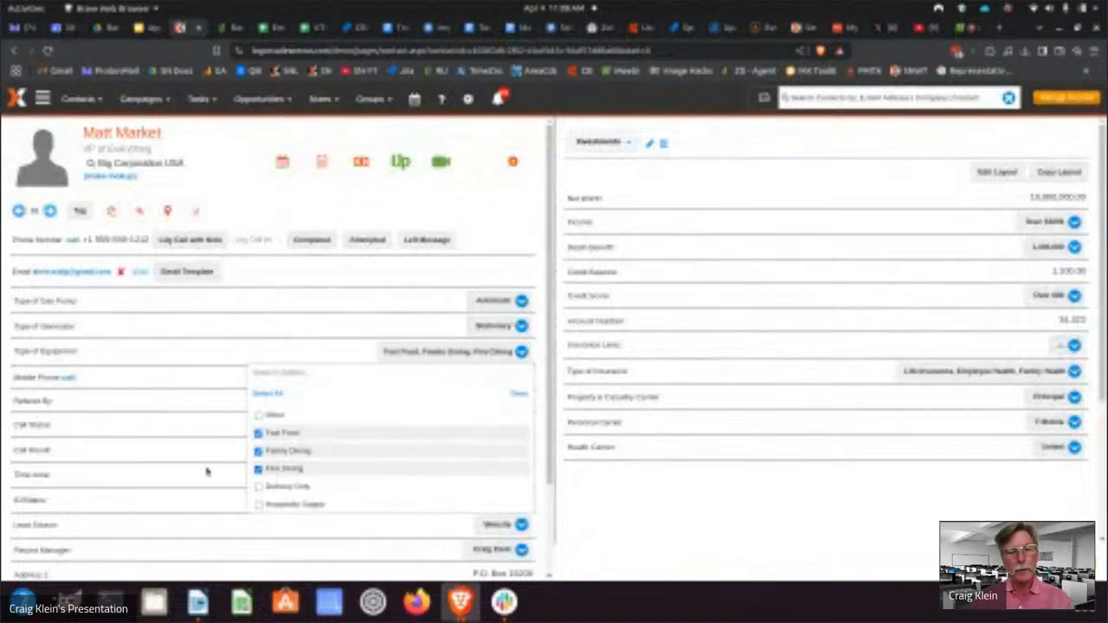
{"action": "left_click", "coordinate": [199, 472]}
{"action": "left_click", "coordinate": [599, 141]}
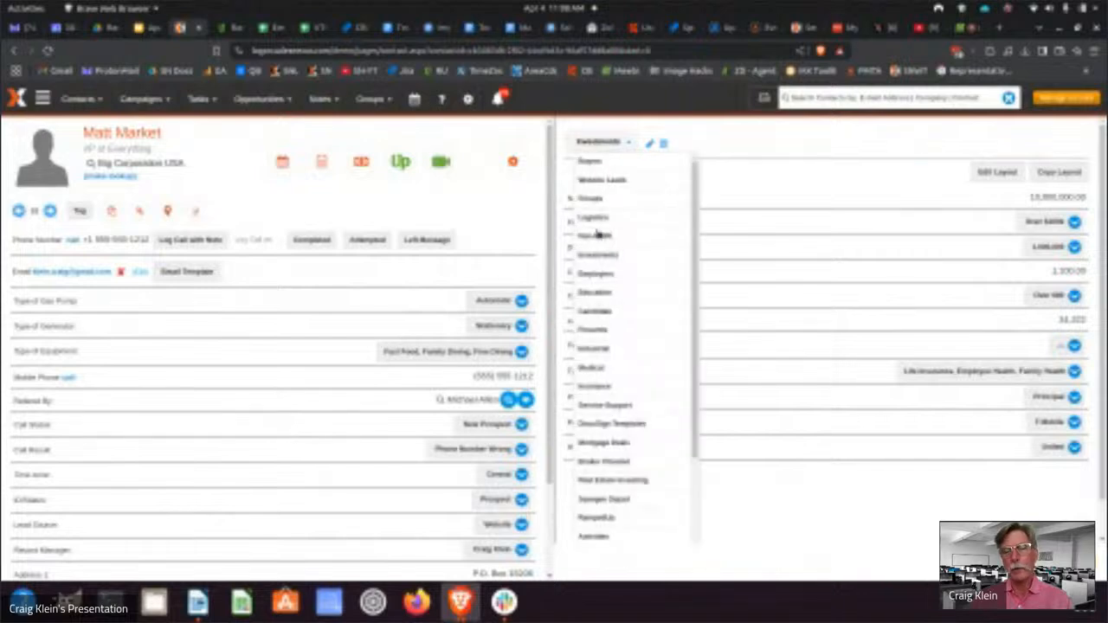
{"action": "left_click", "coordinate": [593, 350]}
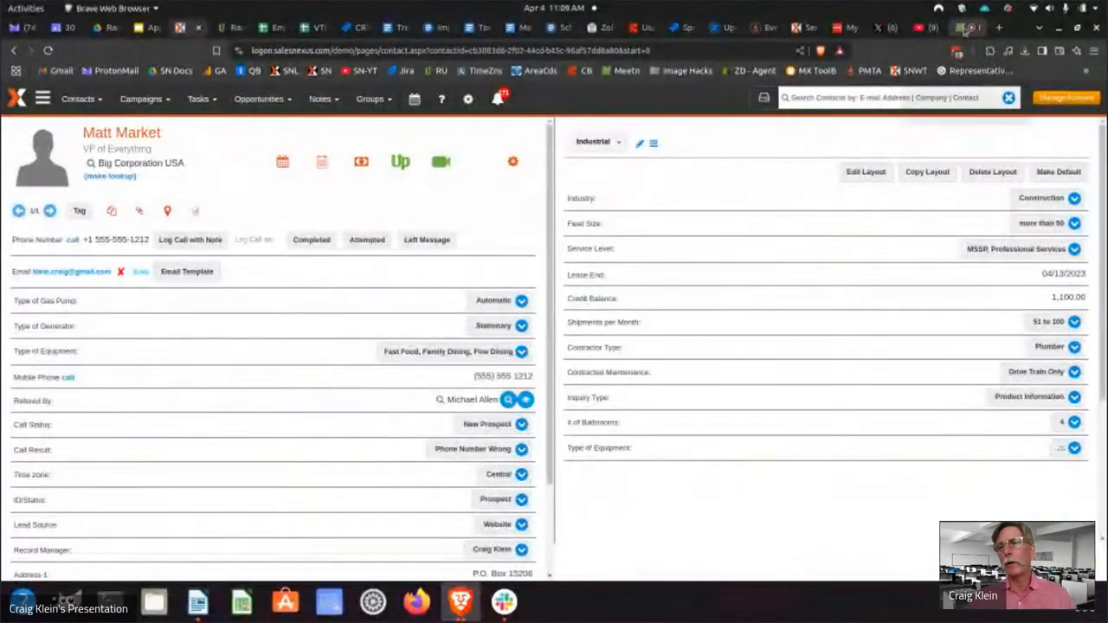
Step: Check the attendees in the Meetn meeting and return to the contact record in SalesNexus
{"action": "left_click", "coordinate": [964, 28]}
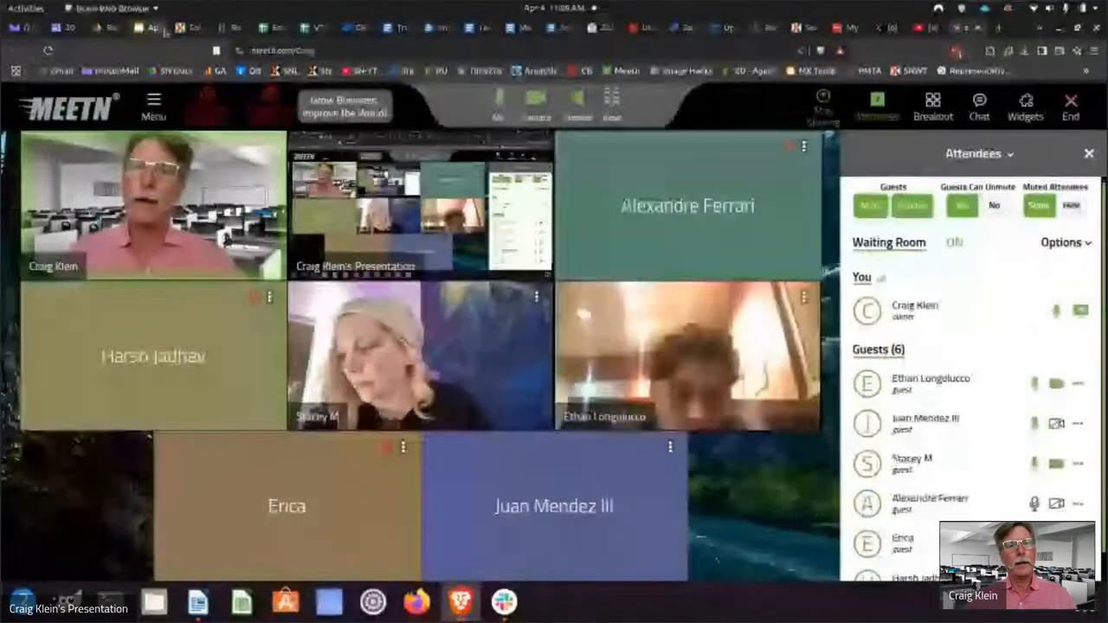
{"action": "left_click", "coordinate": [183, 28]}
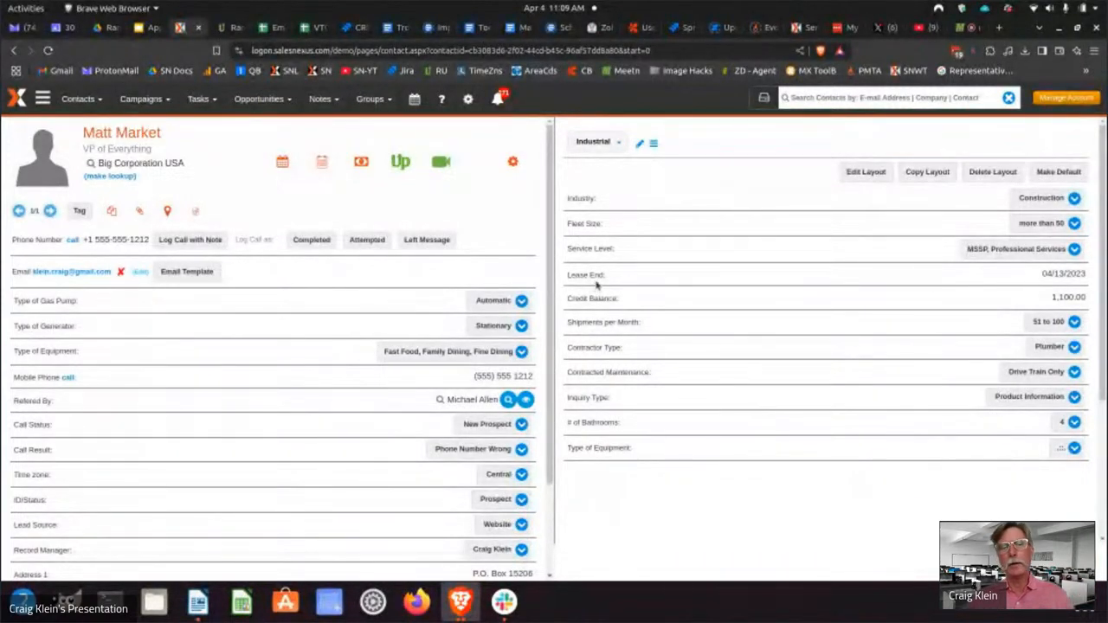
Step: Open the settings for creating and changing contact fields and examine the Brand field's properties
{"action": "left_click", "coordinate": [468, 100]}
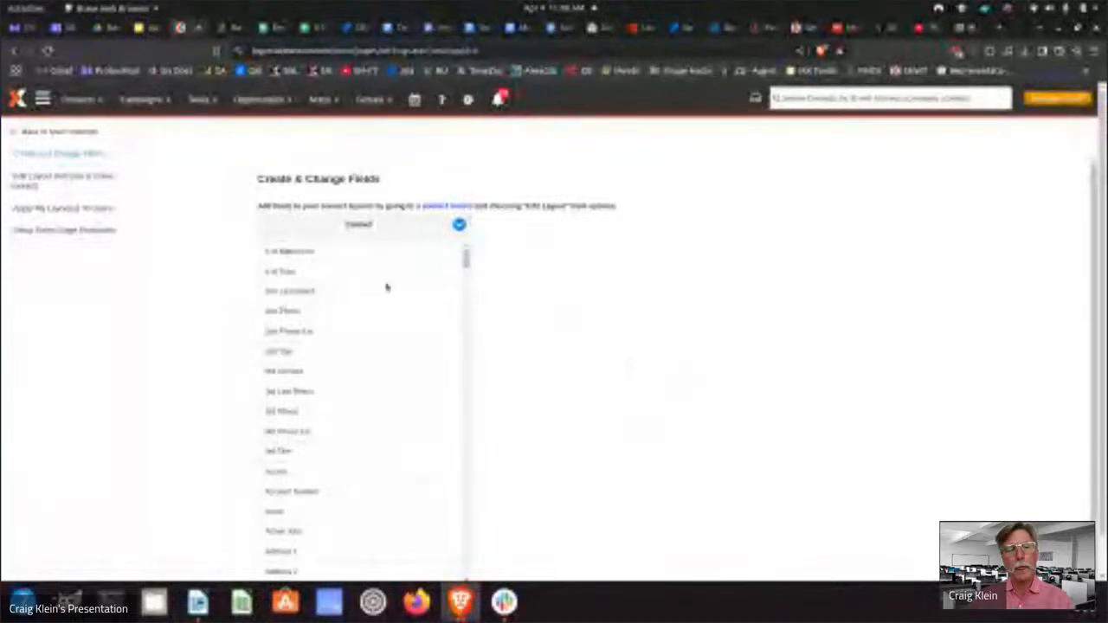
{"action": "scroll", "coordinate": [337, 271], "scroll_direction": "down", "scroll_amount": 10}
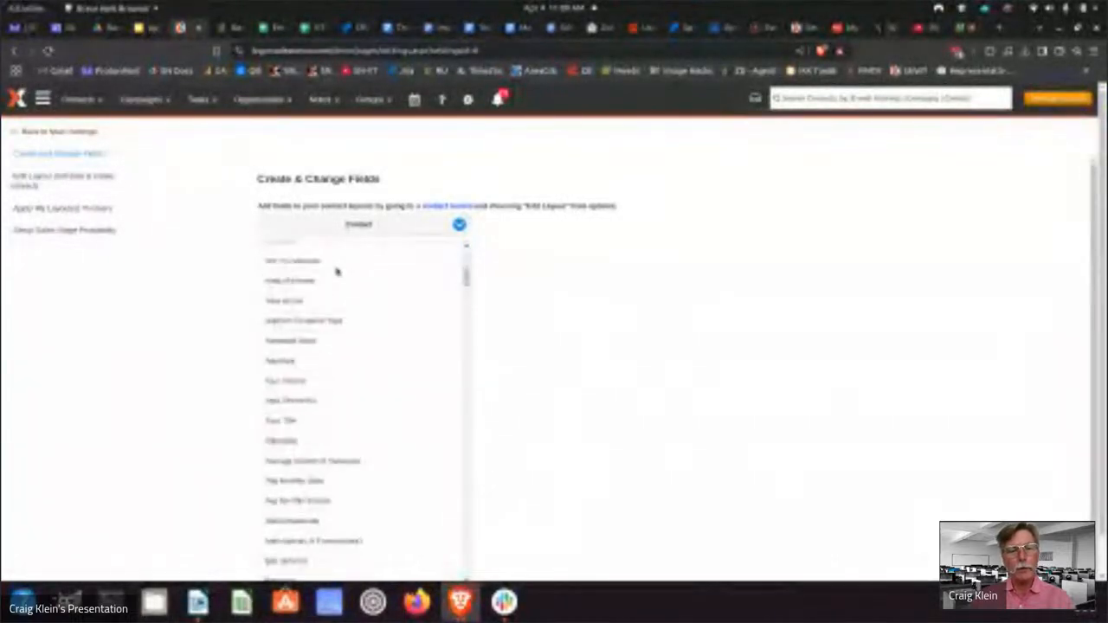
{"action": "scroll", "coordinate": [336, 282], "scroll_direction": "down", "scroll_amount": 2}
{"action": "left_click", "coordinate": [284, 325]}
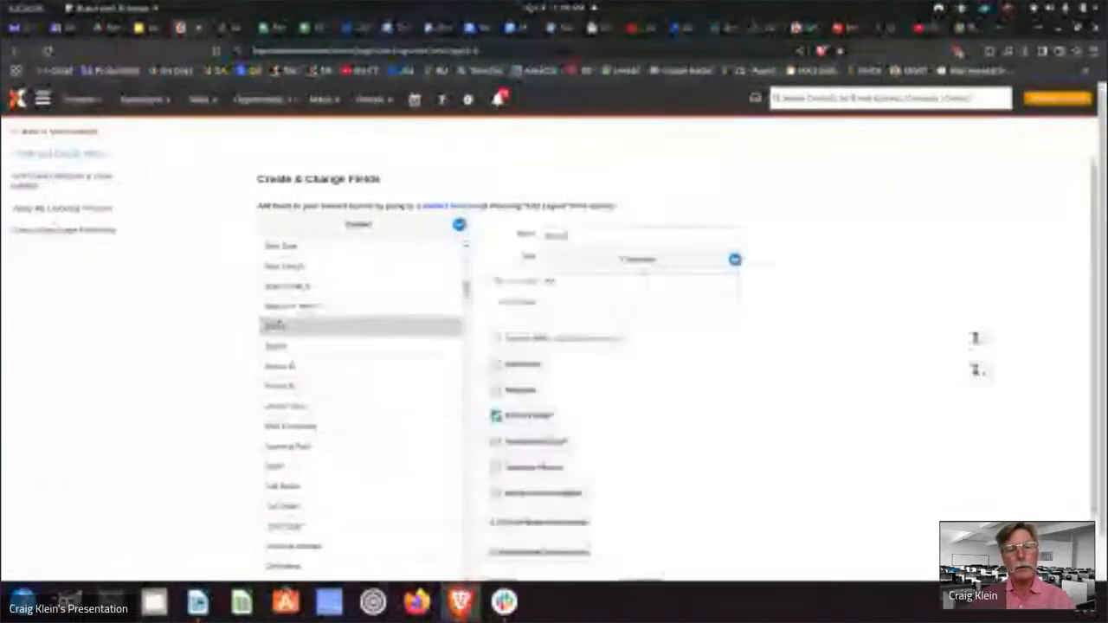
{"action": "scroll", "coordinate": [568, 304], "scroll_direction": "down", "scroll_amount": 5}
{"action": "scroll", "coordinate": [636, 329], "scroll_direction": "up", "scroll_amount": 5}
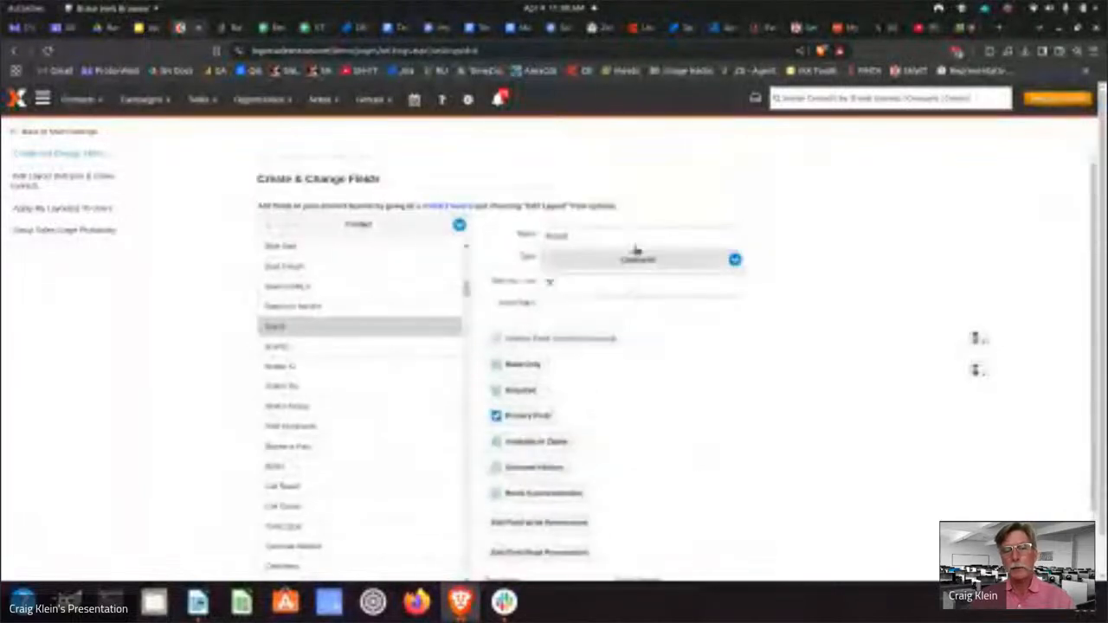
{"action": "scroll", "coordinate": [648, 256], "scroll_direction": "down", "scroll_amount": 1}
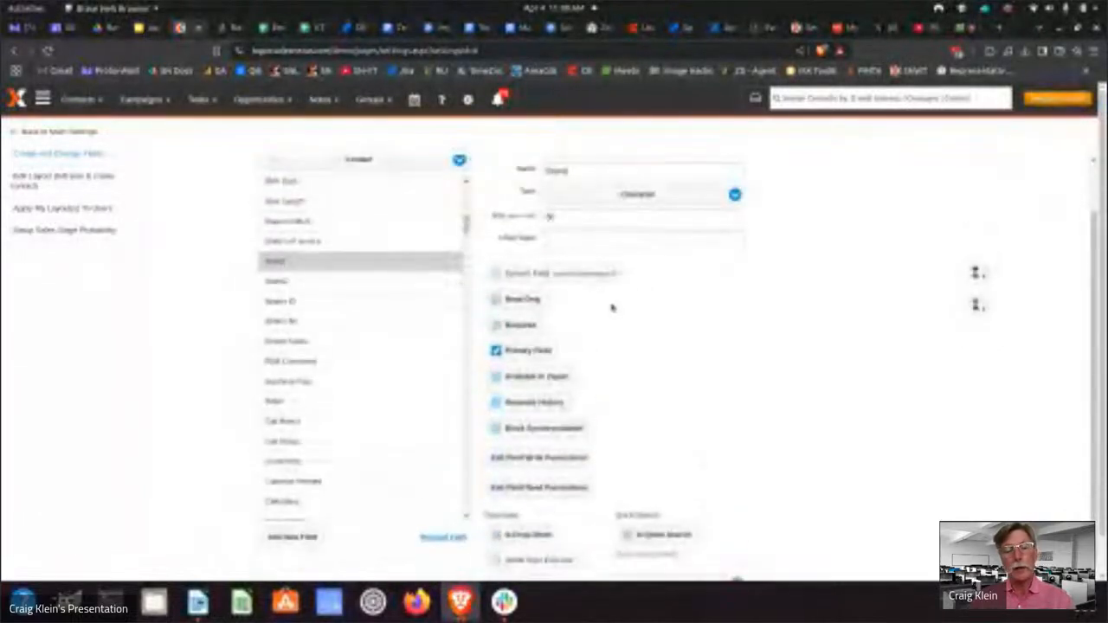
Step: Create a contact field named Size of Plant, make it a drop-down, and save it
{"action": "left_click", "coordinate": [290, 541]}
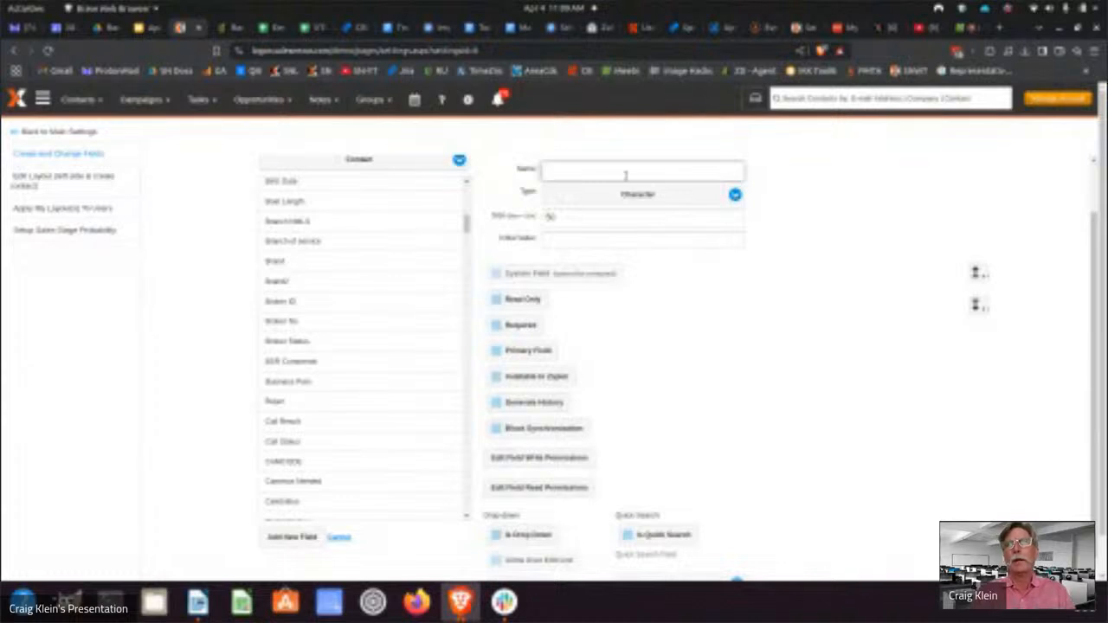
{"action": "type", "text": "Sea"}
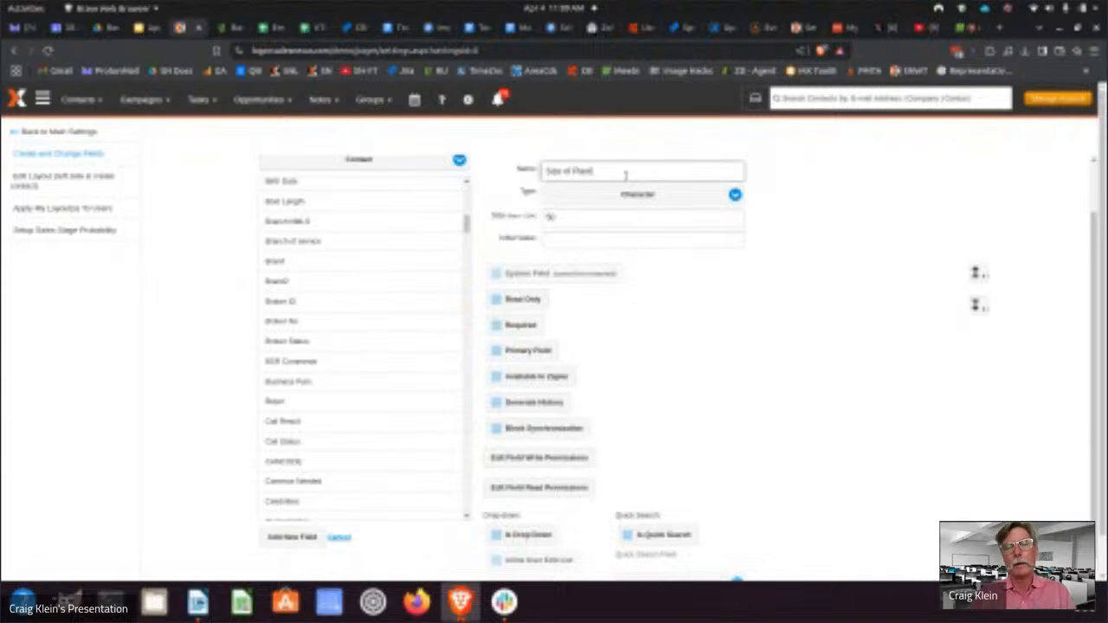
{"action": "left_click", "coordinate": [494, 539]}
{"action": "scroll", "coordinate": [636, 470], "scroll_direction": "down", "scroll_amount": 2}
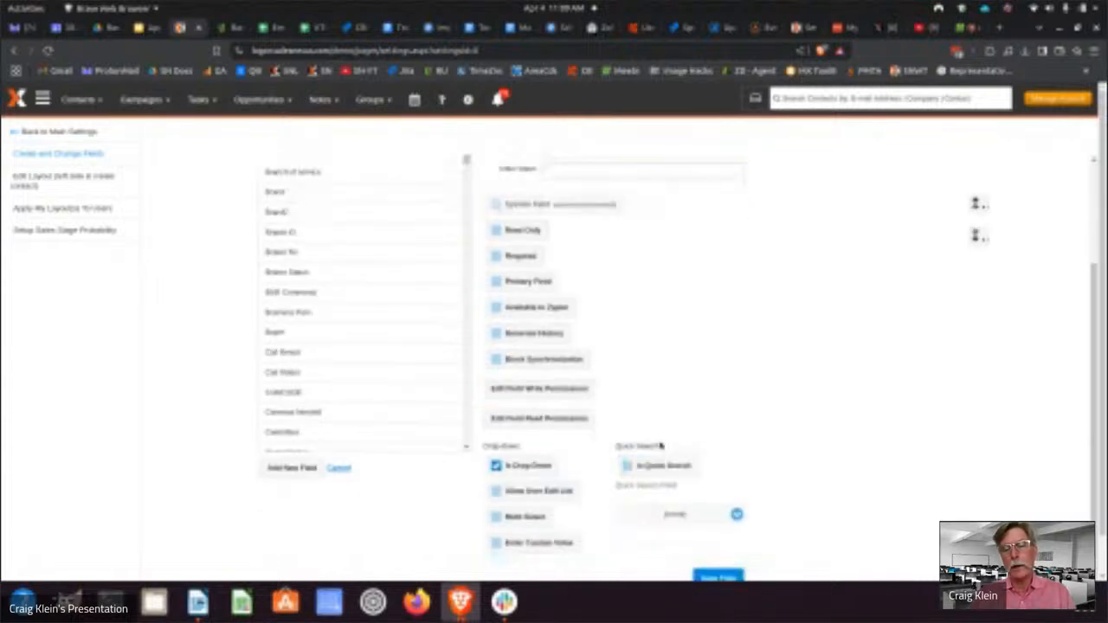
{"action": "scroll", "coordinate": [687, 473], "scroll_direction": "up", "scroll_amount": 2}
{"action": "scroll", "coordinate": [724, 442], "scroll_direction": "down", "scroll_amount": 2}
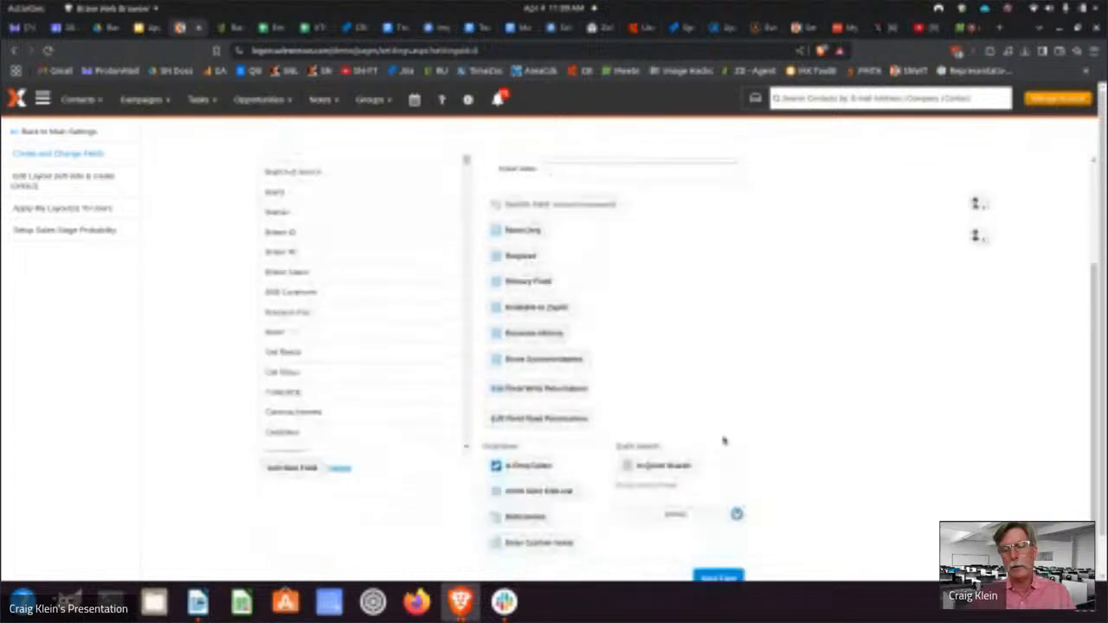
{"action": "left_click", "coordinate": [715, 577]}
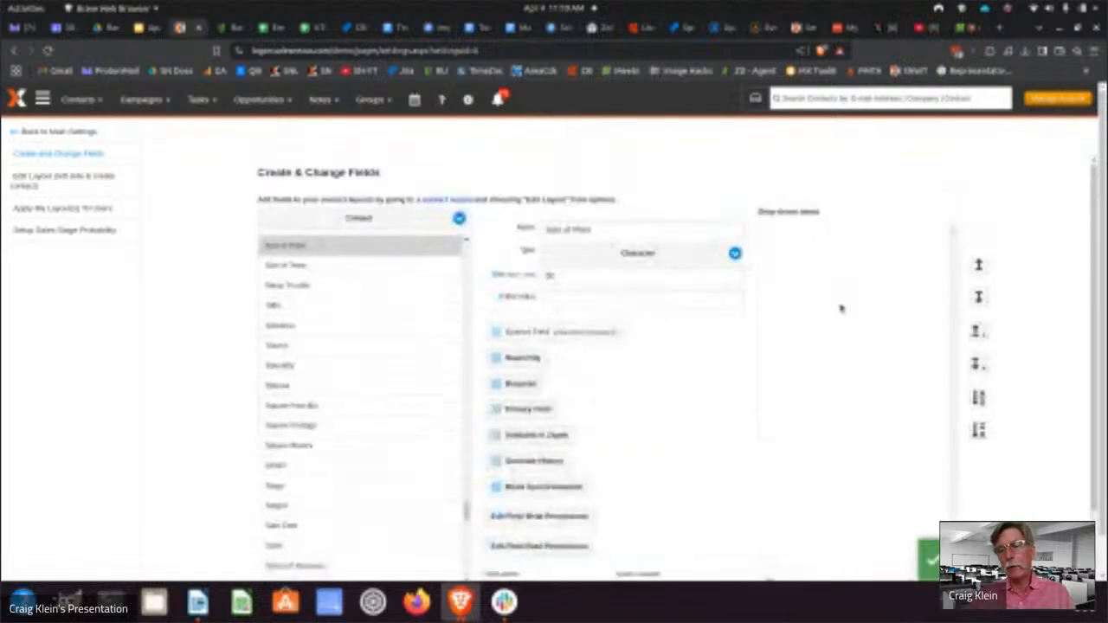
Step: Add "less than 10k sf" as a drop-down item of the Size of Plant field
{"action": "left_click", "coordinate": [773, 454]}
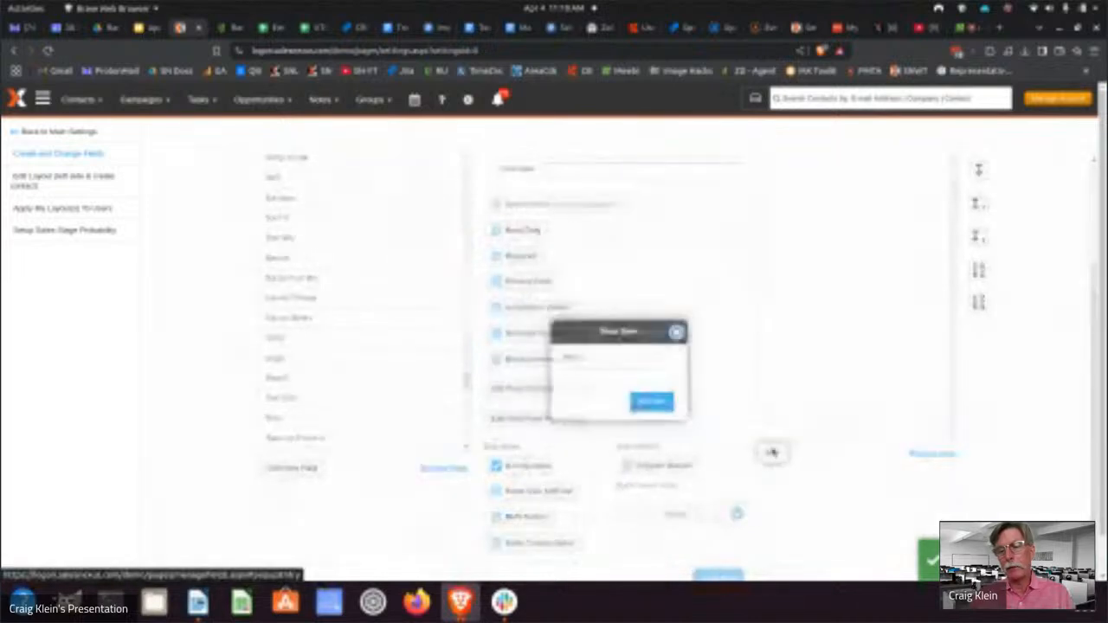
{"action": "left_click", "coordinate": [614, 379]}
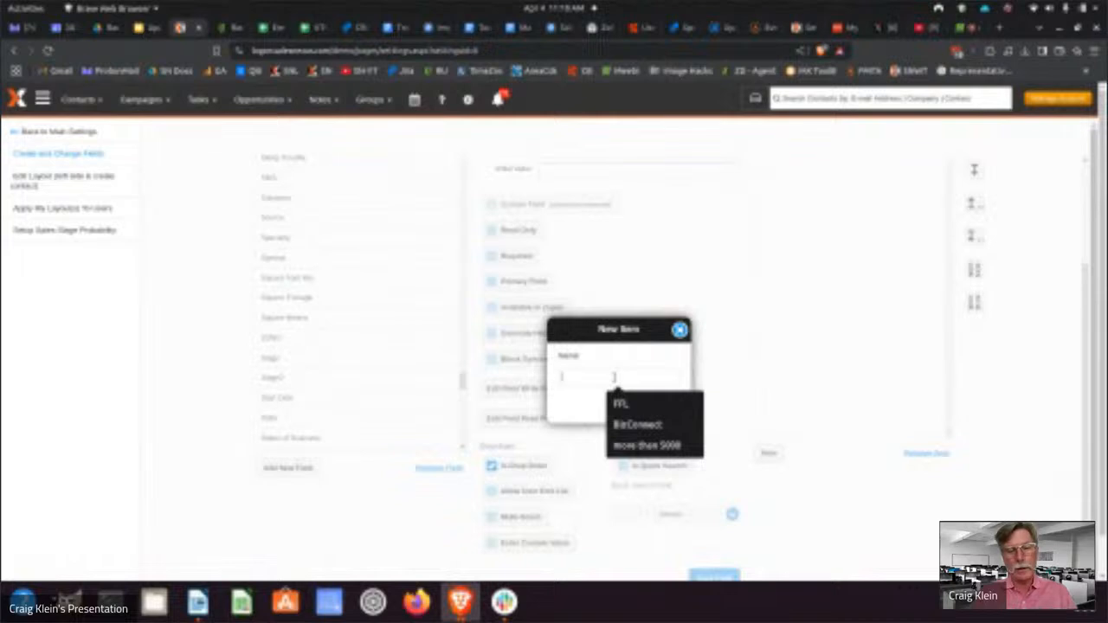
{"action": "type", "text": "Hi"}
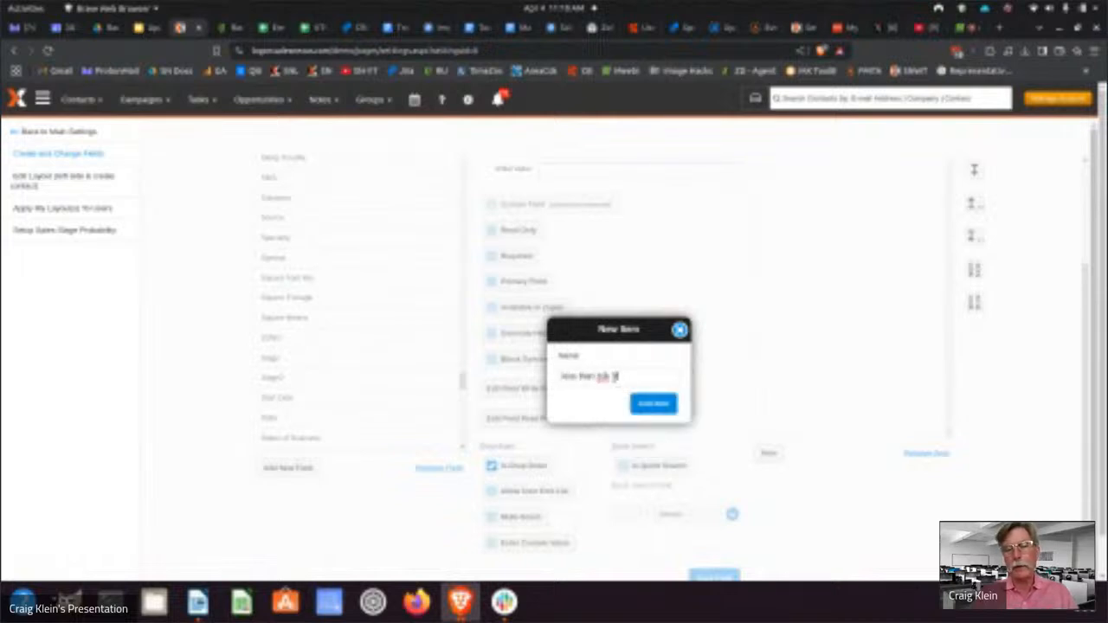
{"action": "left_click", "coordinate": [651, 405]}
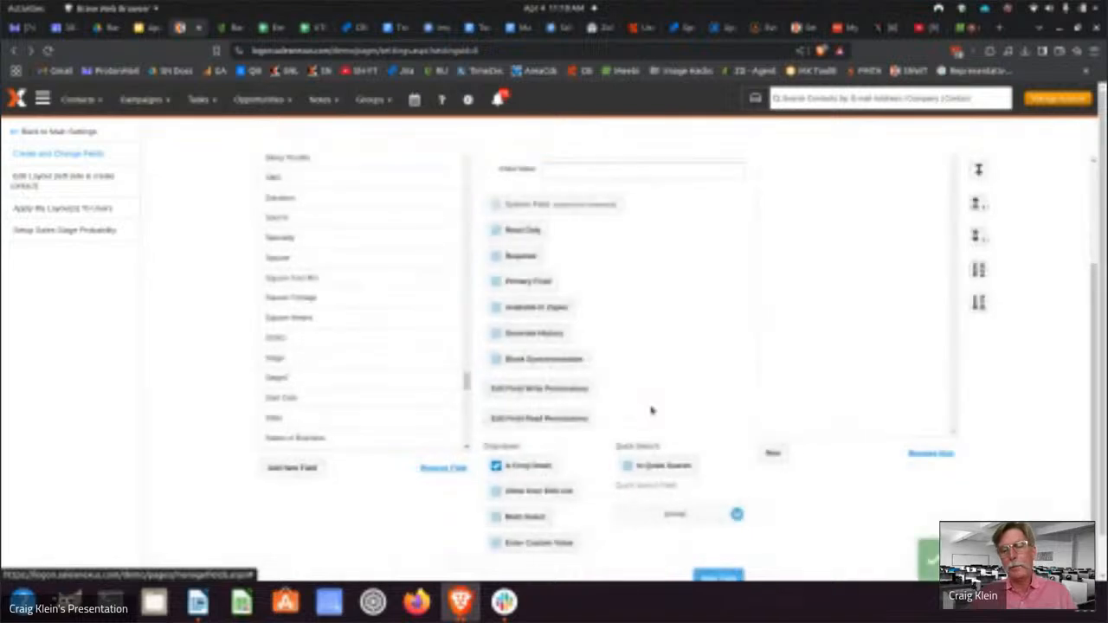
Step: Add "10 to 50k sf" as a drop-down item of the Size of Plant field
{"action": "left_click", "coordinate": [773, 454]}
{"action": "left_click", "coordinate": [599, 379]}
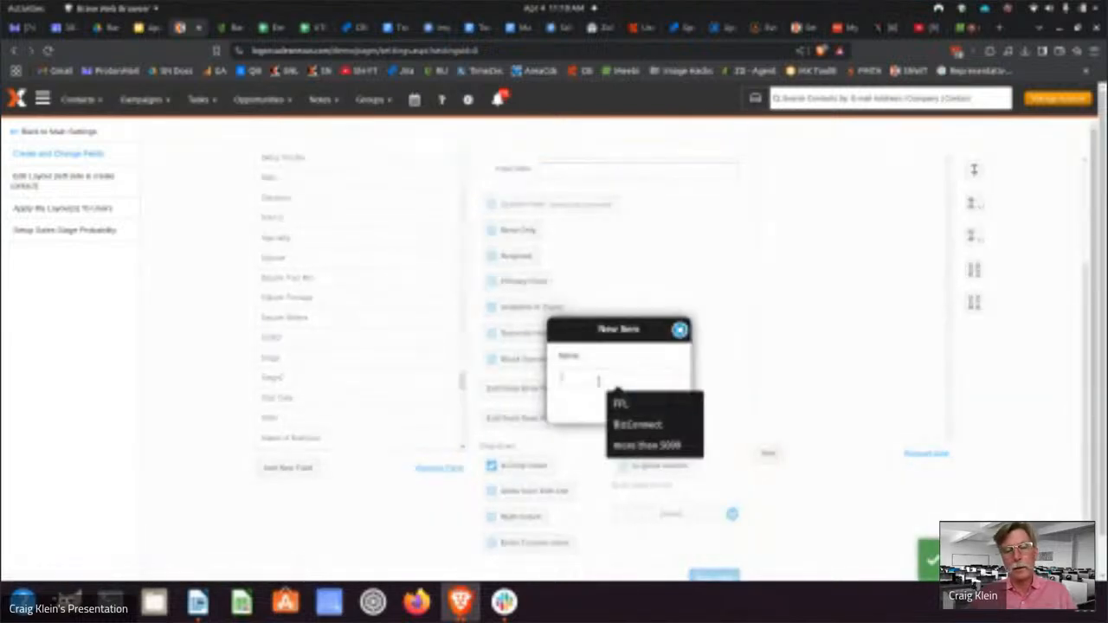
{"action": "type", "text": "10k"}
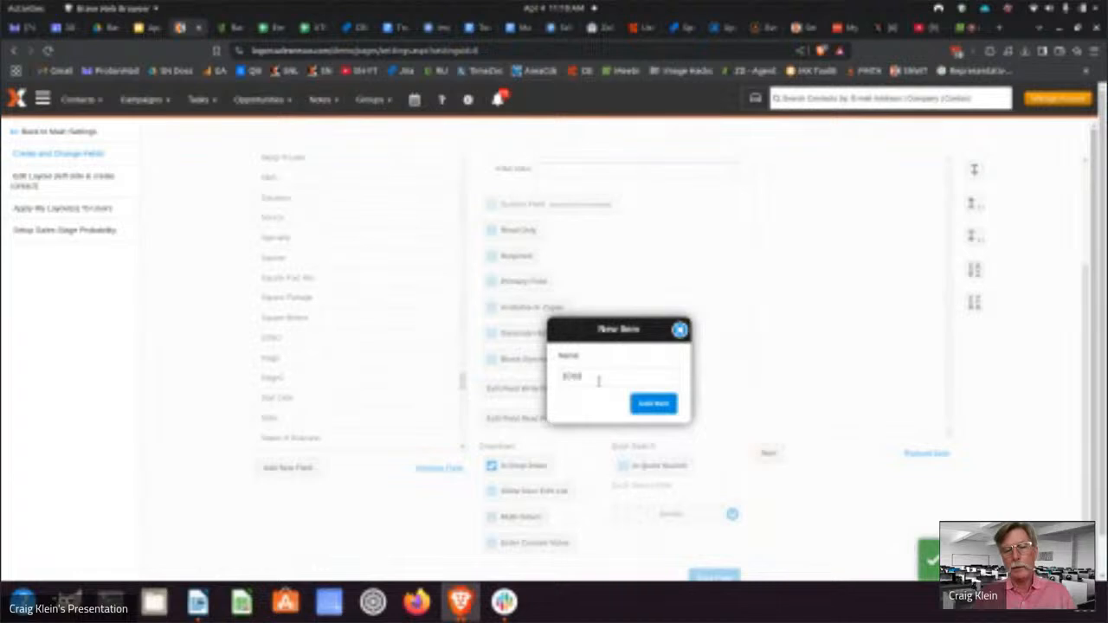
{"action": "type", "text": " to 50k"}
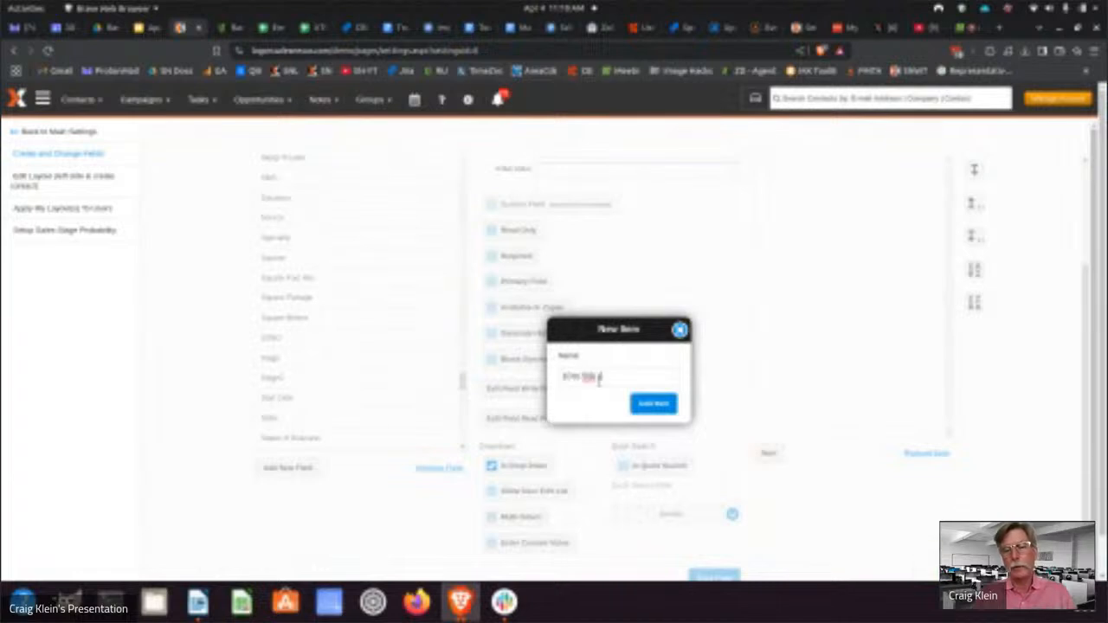
{"action": "left_click", "coordinate": [649, 403]}
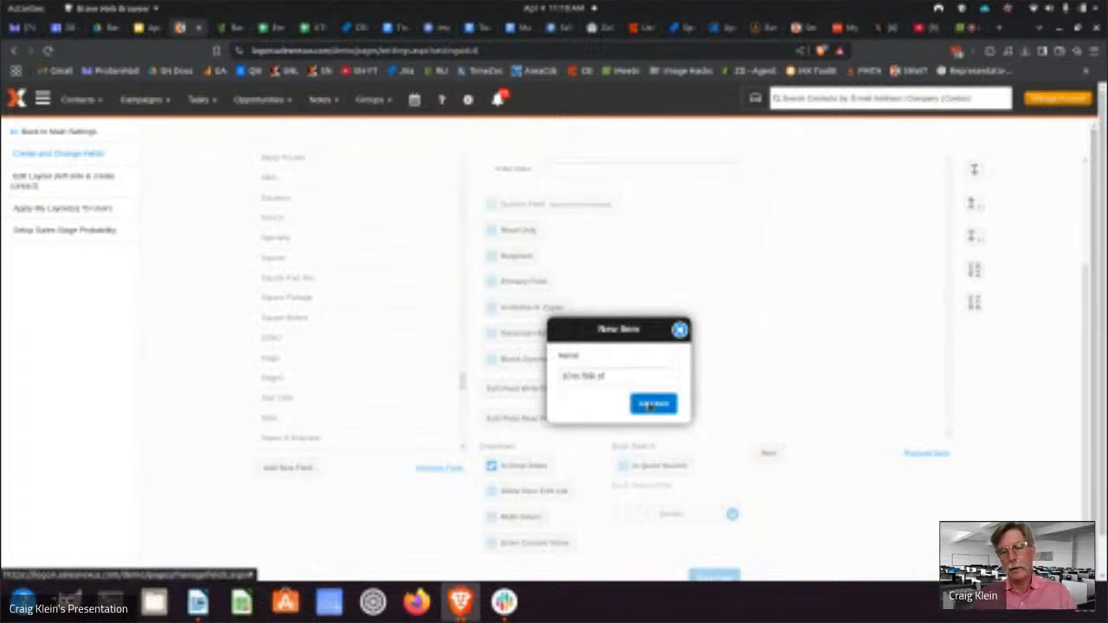
Step: Add "more than 50k sf" as a drop-down item of the Size of Plant field
{"action": "left_click", "coordinate": [773, 453]}
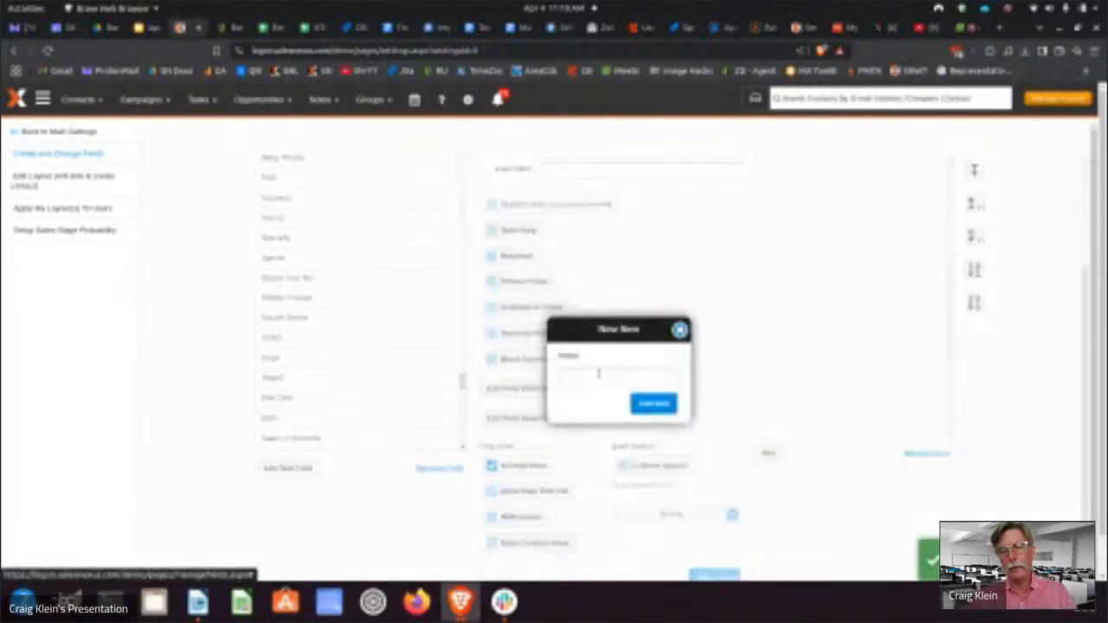
{"action": "left_click", "coordinate": [599, 381]}
{"action": "type", "text": "more than"}
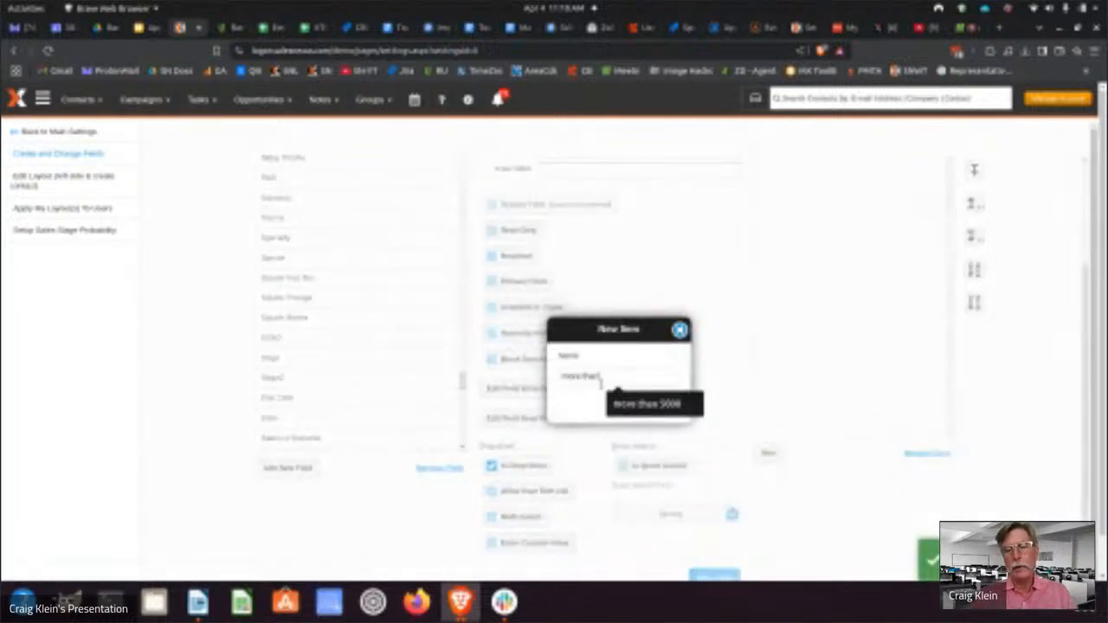
{"action": "type", "text": " 50k sf"}
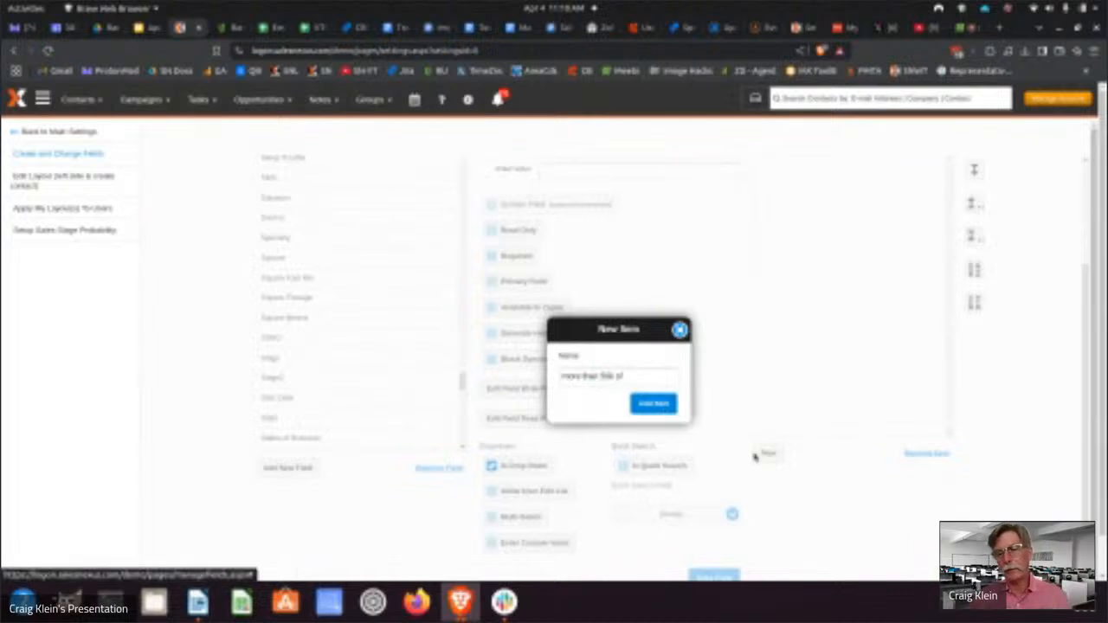
{"action": "left_click", "coordinate": [663, 403]}
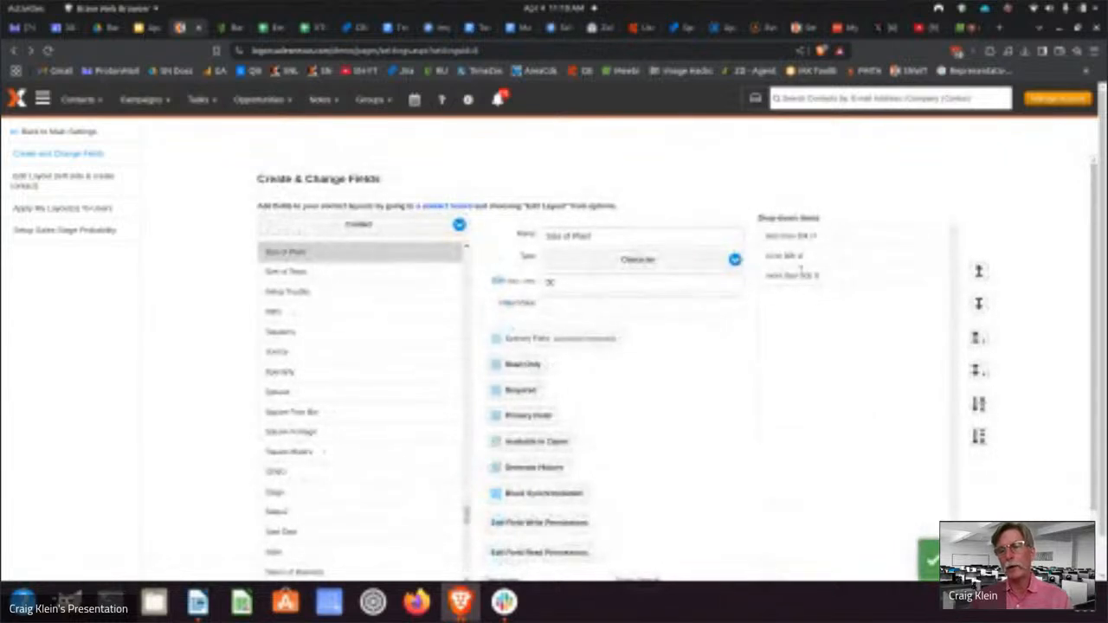
Step: Review the Size of Plant field's settings and drop-down items, and go back to the contact record
{"action": "scroll", "coordinate": [812, 287], "scroll_direction": "down", "scroll_amount": 4}
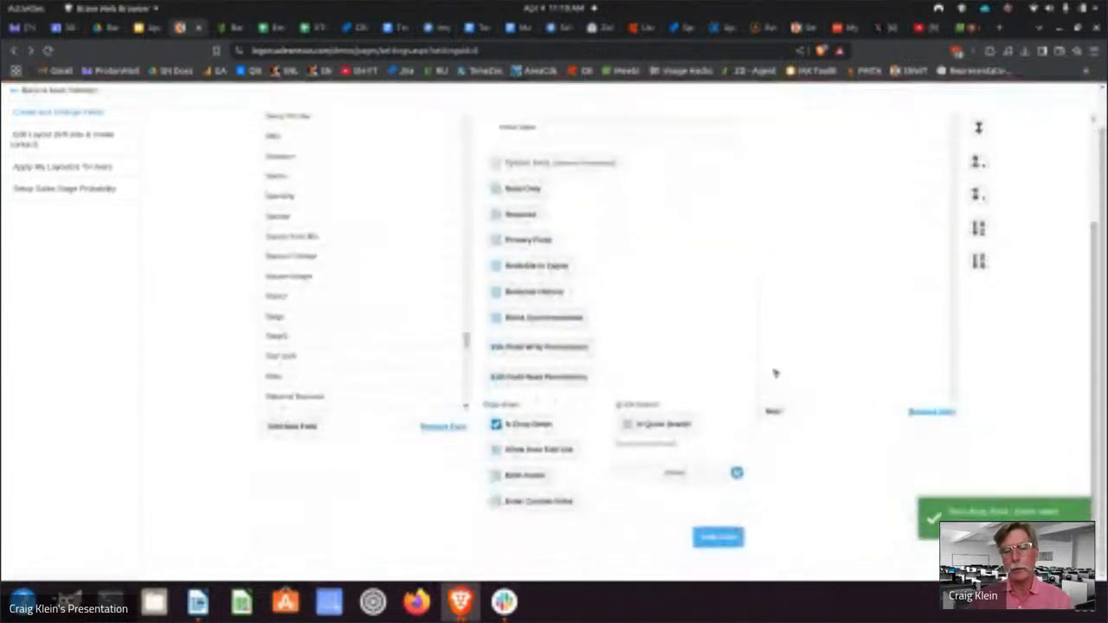
{"action": "scroll", "coordinate": [463, 382], "scroll_direction": "up", "scroll_amount": 4}
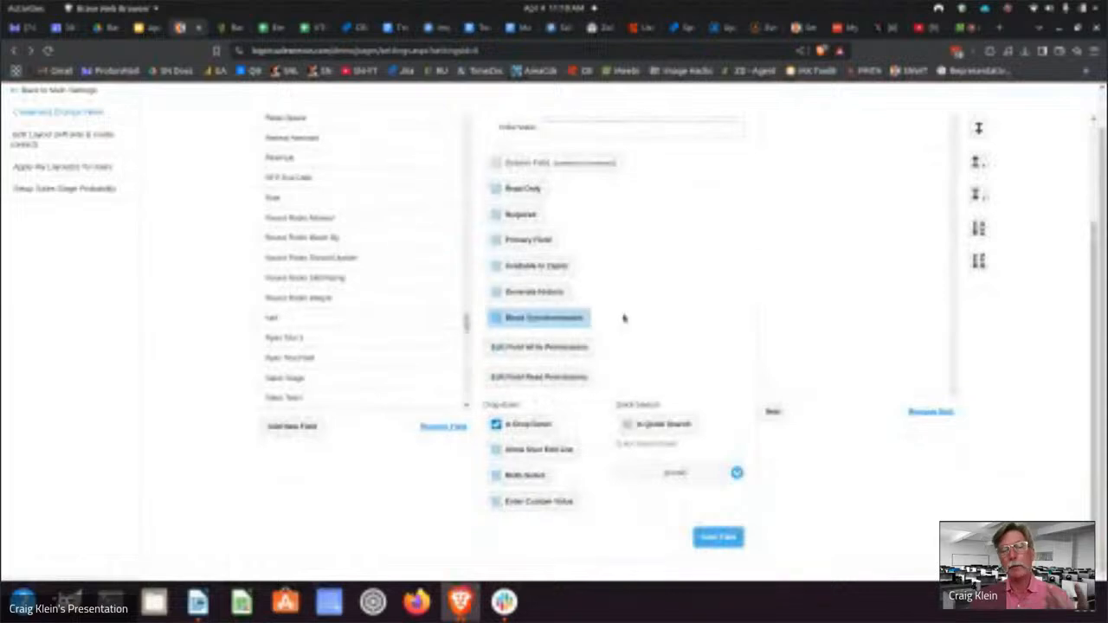
{"action": "scroll", "coordinate": [650, 292], "scroll_direction": "up", "scroll_amount": 3}
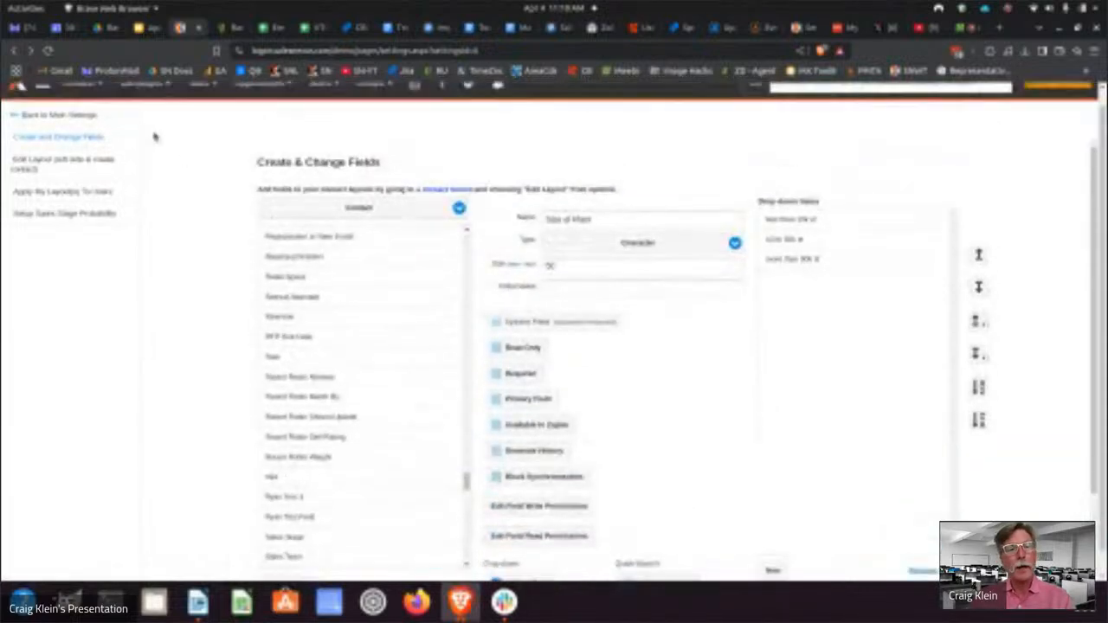
{"action": "scroll", "coordinate": [156, 134], "scroll_direction": "up", "scroll_amount": 1}
{"action": "left_click", "coordinate": [43, 98]}
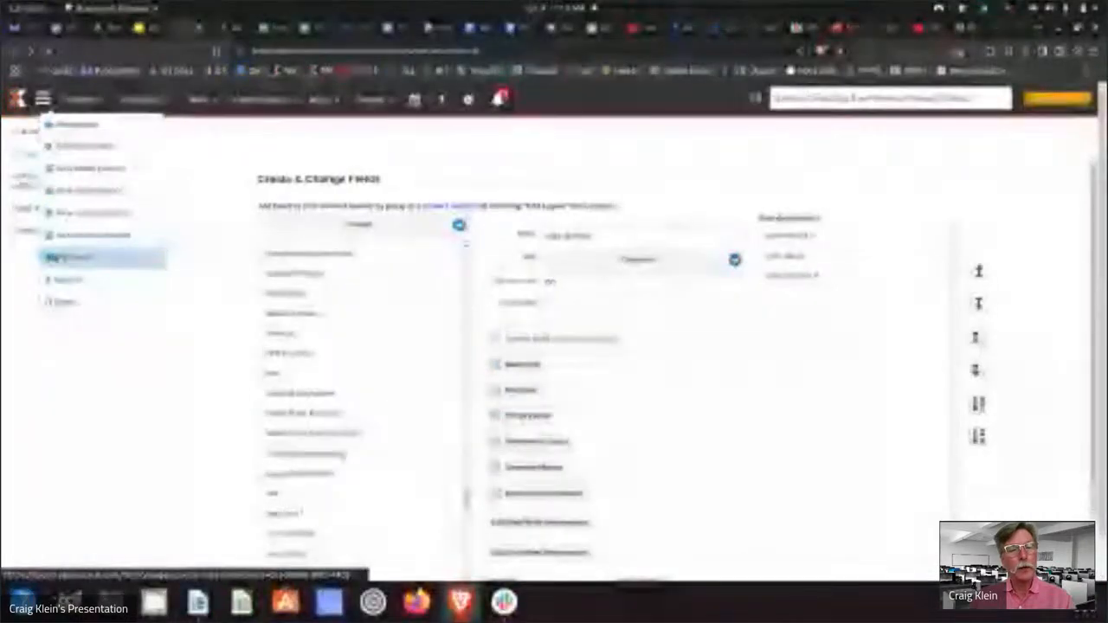
{"action": "left_click", "coordinate": [54, 257]}
Step: Switch to the Meetn meeting, admit the guest from the waiting room, and return to SalesNexus
{"action": "left_click", "coordinate": [961, 28]}
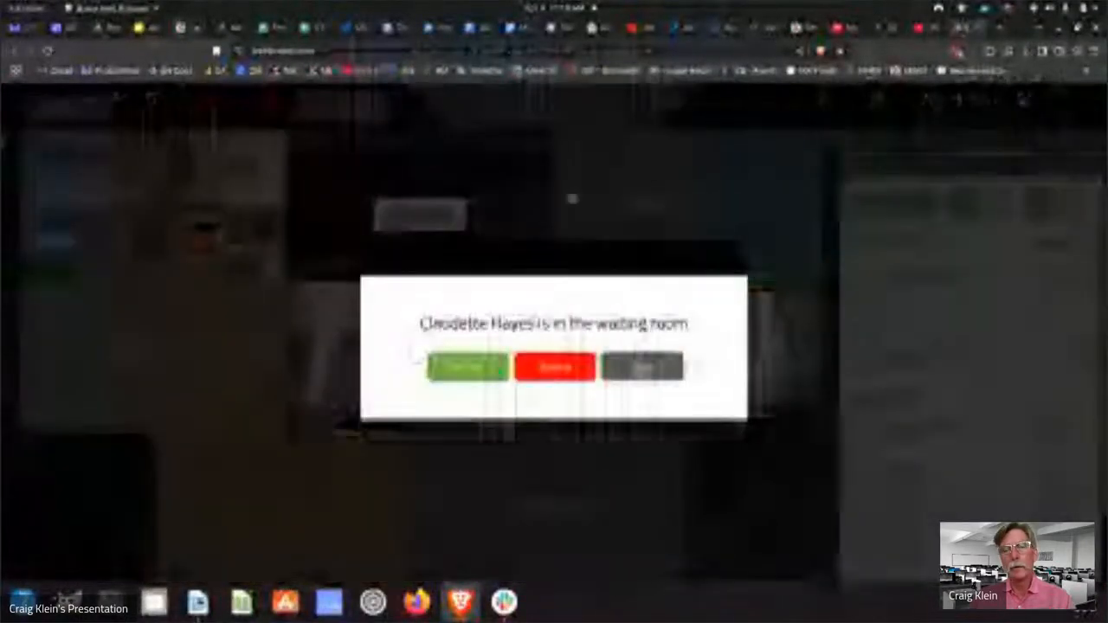
{"action": "left_click", "coordinate": [450, 378]}
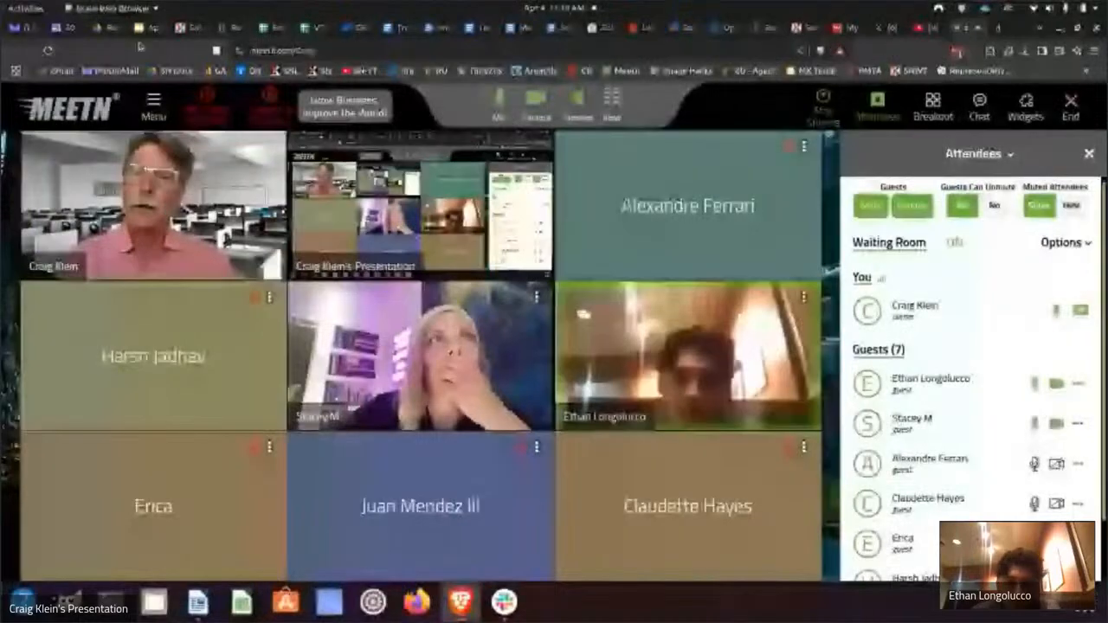
{"action": "left_click", "coordinate": [186, 28]}
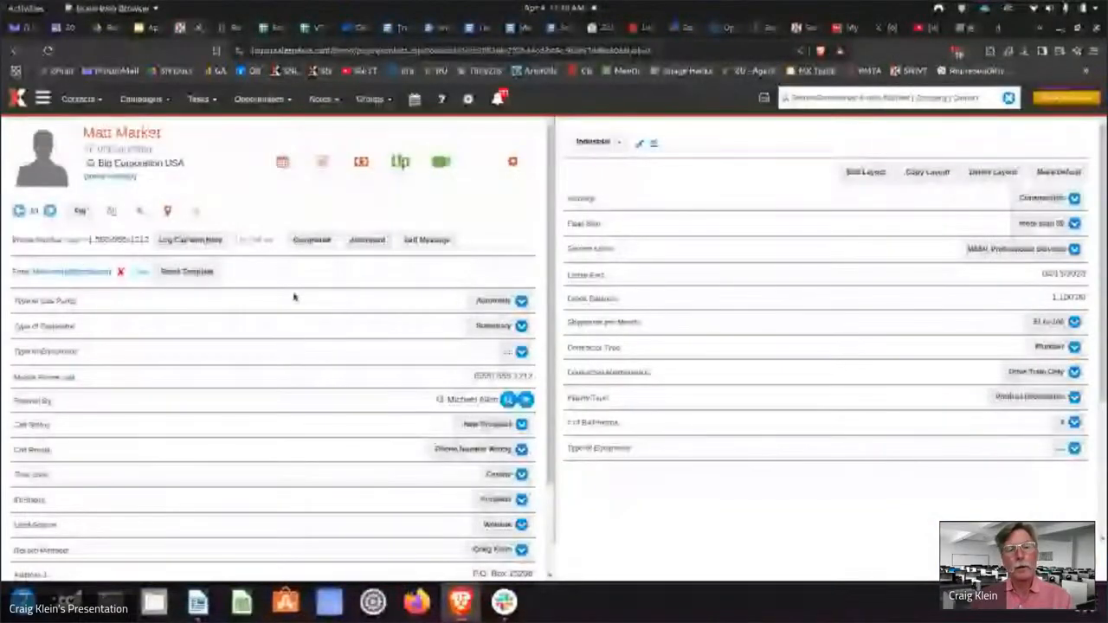
Step: Add the Size of Plant field to the contact record's main layout, move it to the top of the fields to view, and save
{"action": "left_click", "coordinate": [515, 165]}
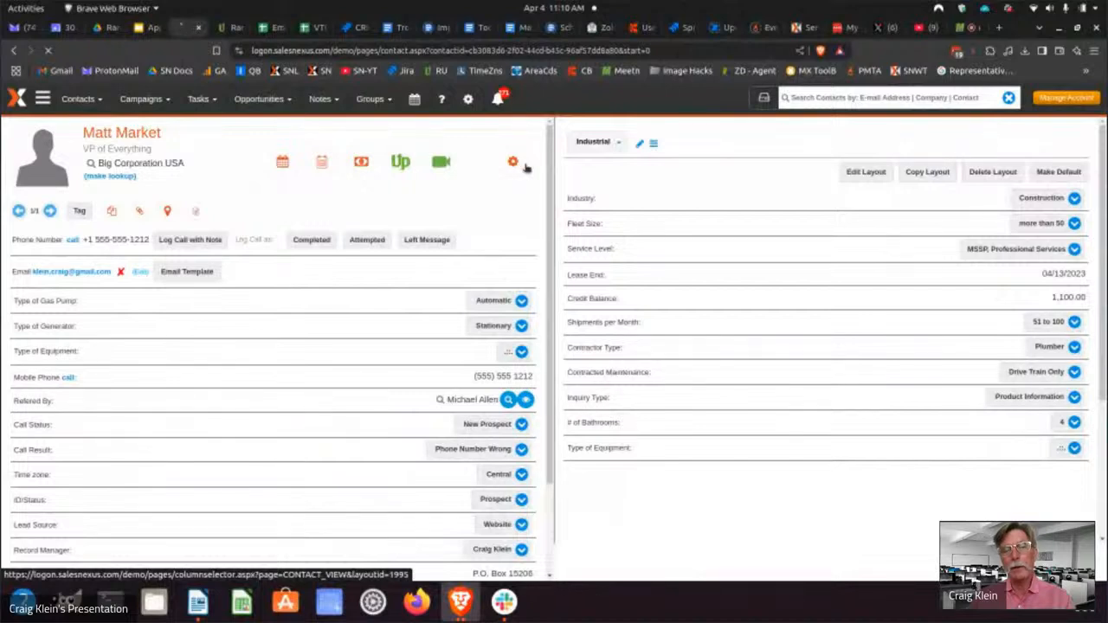
{"action": "left_click", "coordinate": [463, 213]}
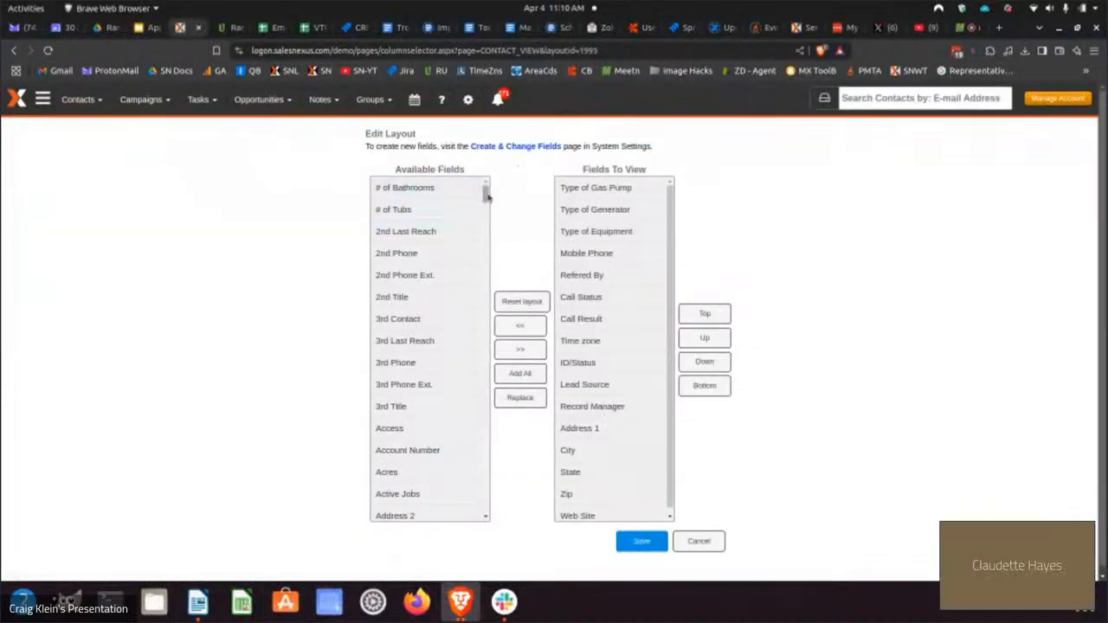
{"action": "left_click_drag", "start_coordinate": [485, 197], "coordinate": [484, 461]}
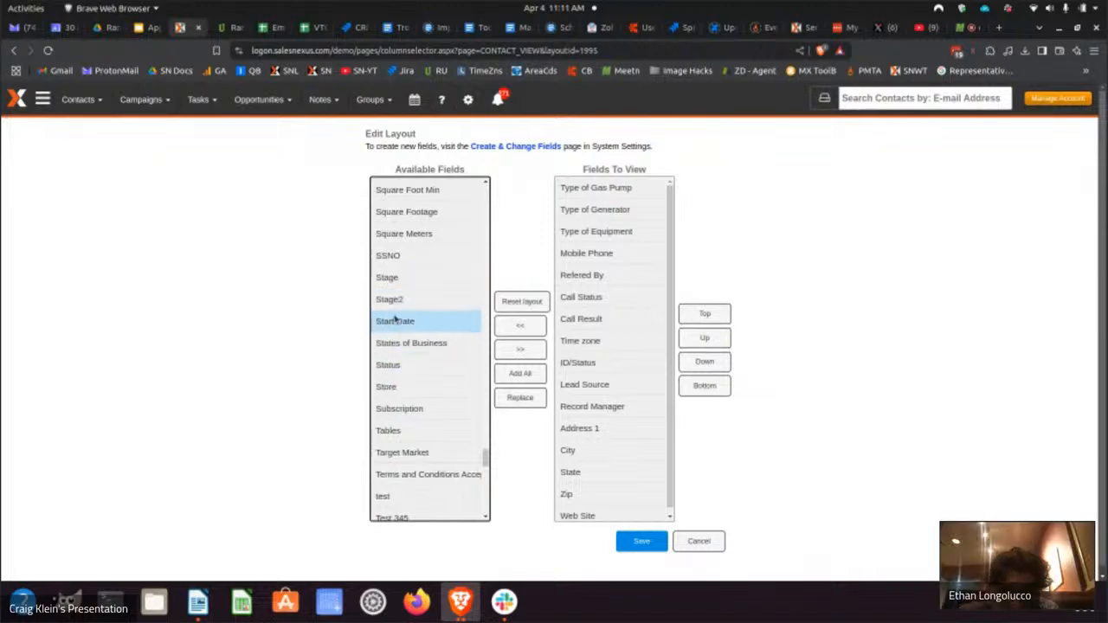
{"action": "scroll", "coordinate": [397, 238], "scroll_direction": "up", "scroll_amount": 4}
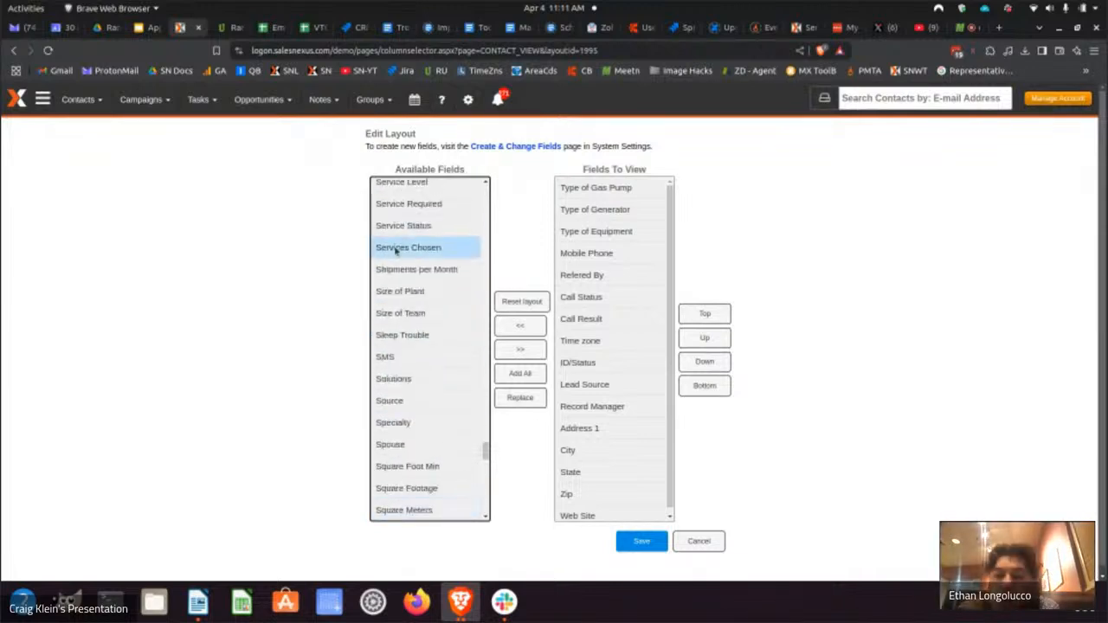
{"action": "left_click", "coordinate": [400, 292]}
{"action": "left_click", "coordinate": [524, 351]}
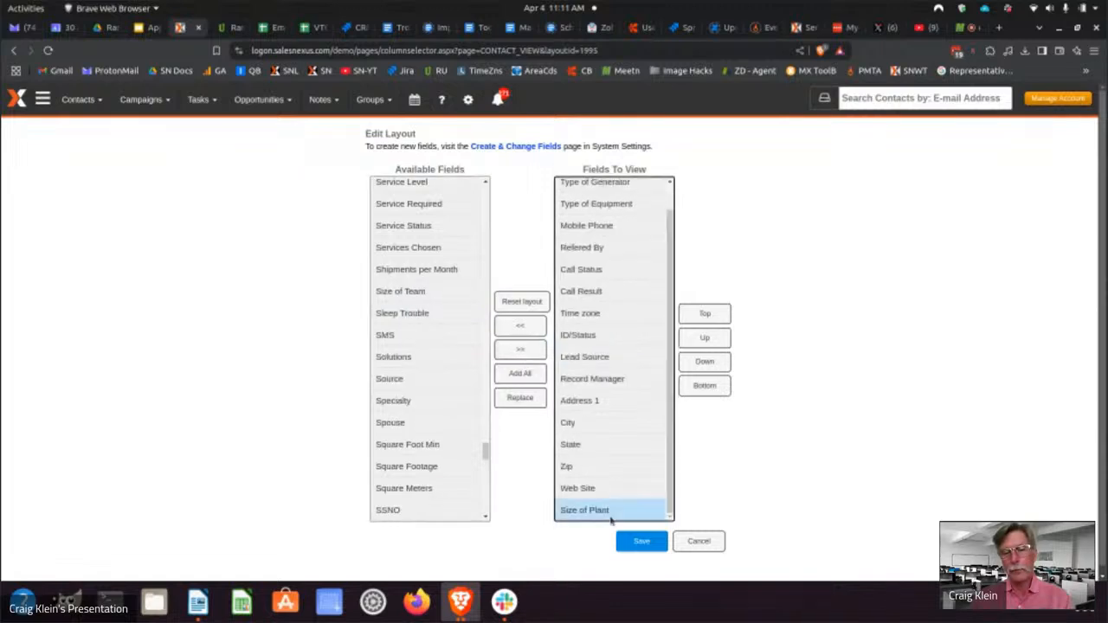
{"action": "left_click", "coordinate": [705, 315]}
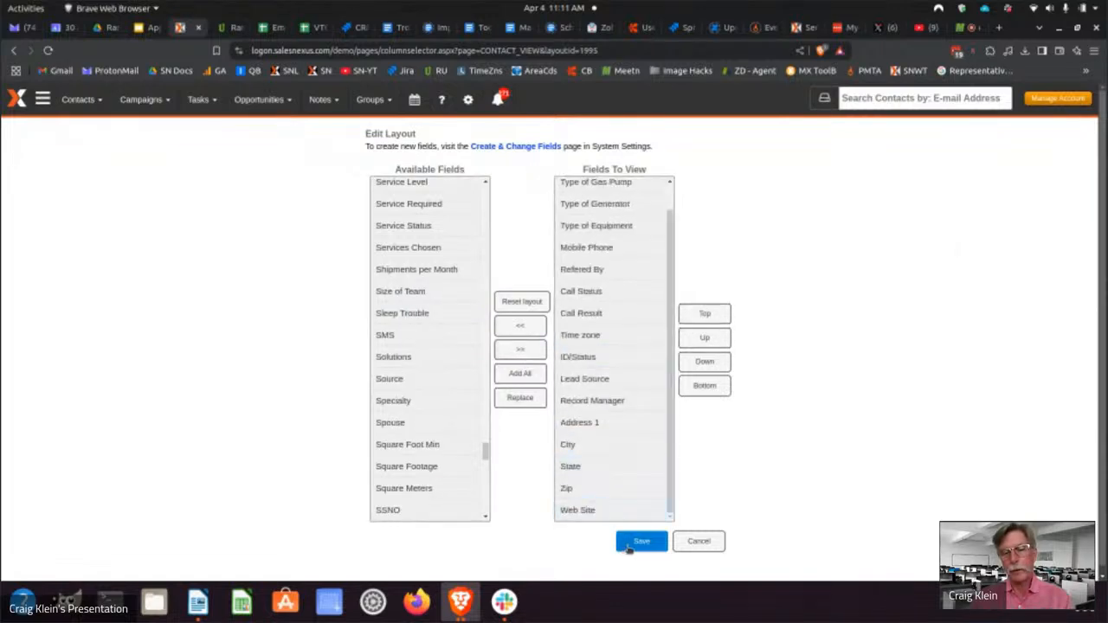
{"action": "left_click", "coordinate": [628, 545]}
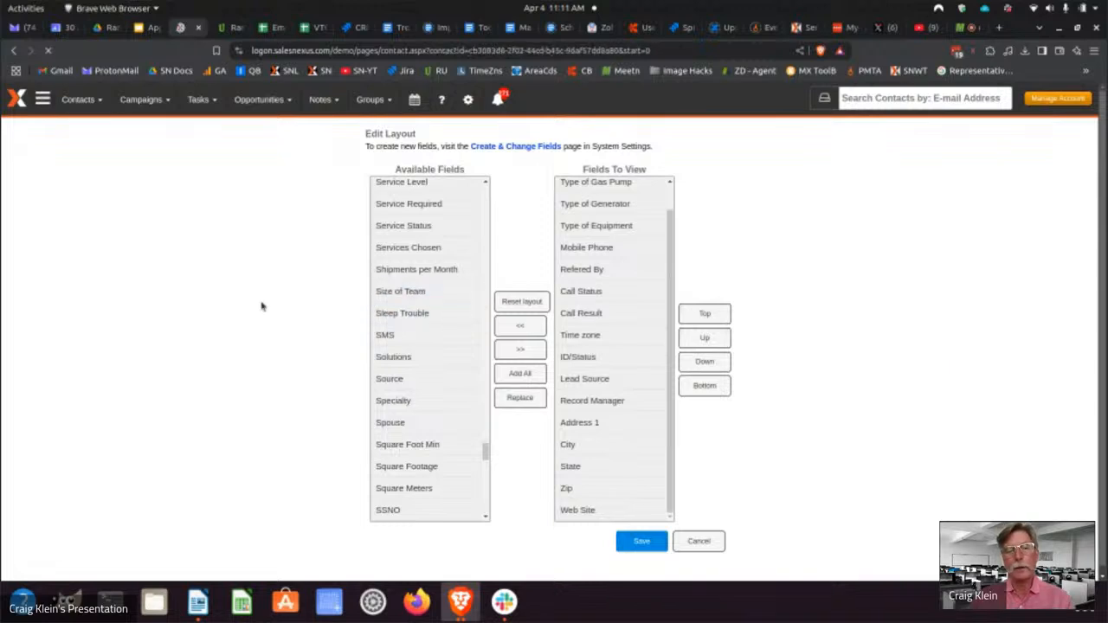
Step: Set the contact's Size of Plant to "10 to 50k sf"
{"action": "left_click", "coordinate": [520, 302]}
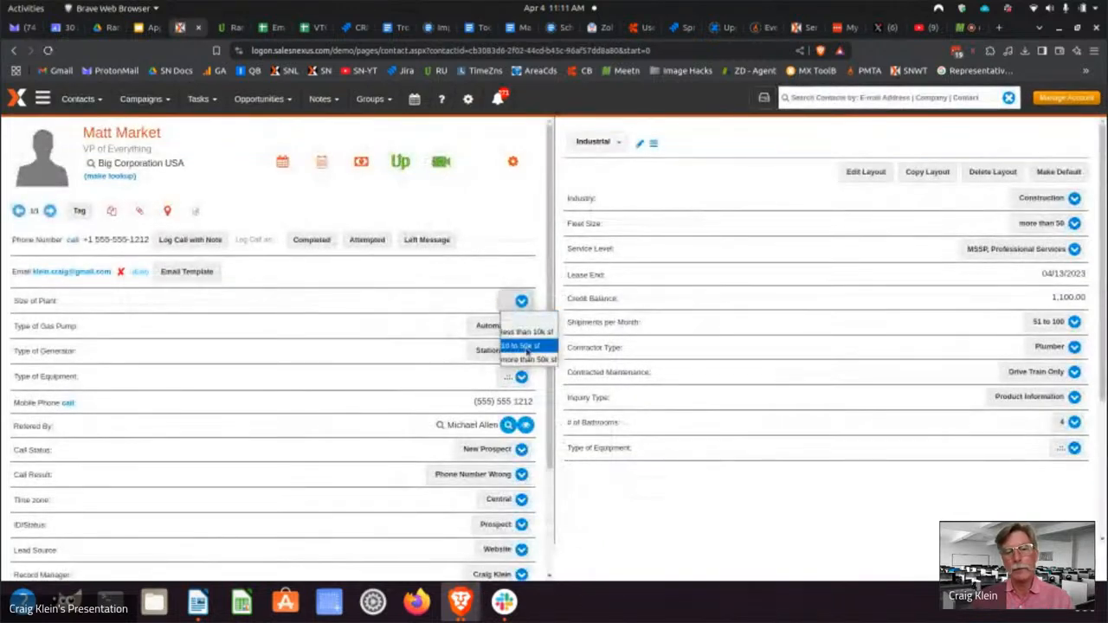
{"action": "left_click", "coordinate": [522, 345]}
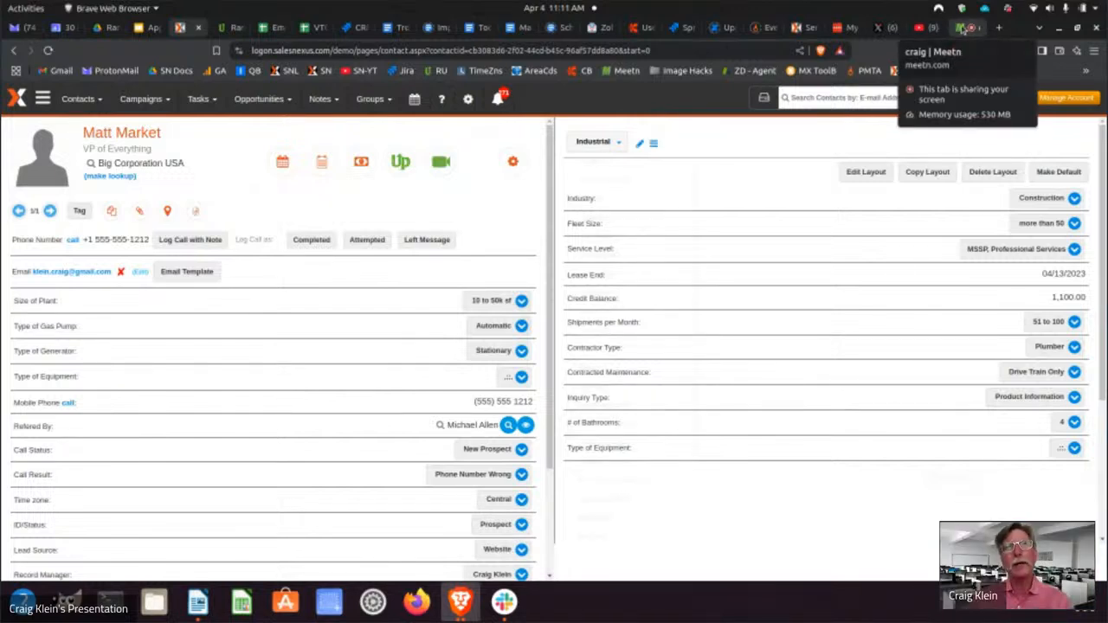
Step: Switch to the Meetn meeting to check on the attendees, return to SalesNexus, and start a new contact lookup
{"action": "left_click", "coordinate": [962, 29]}
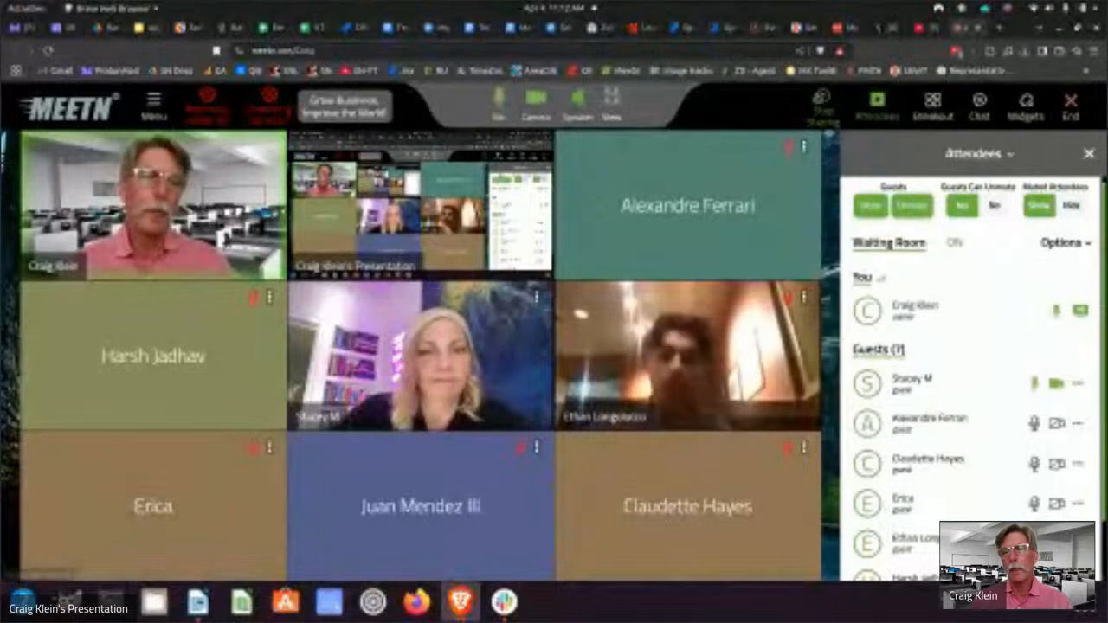
{"action": "left_click", "coordinate": [188, 28]}
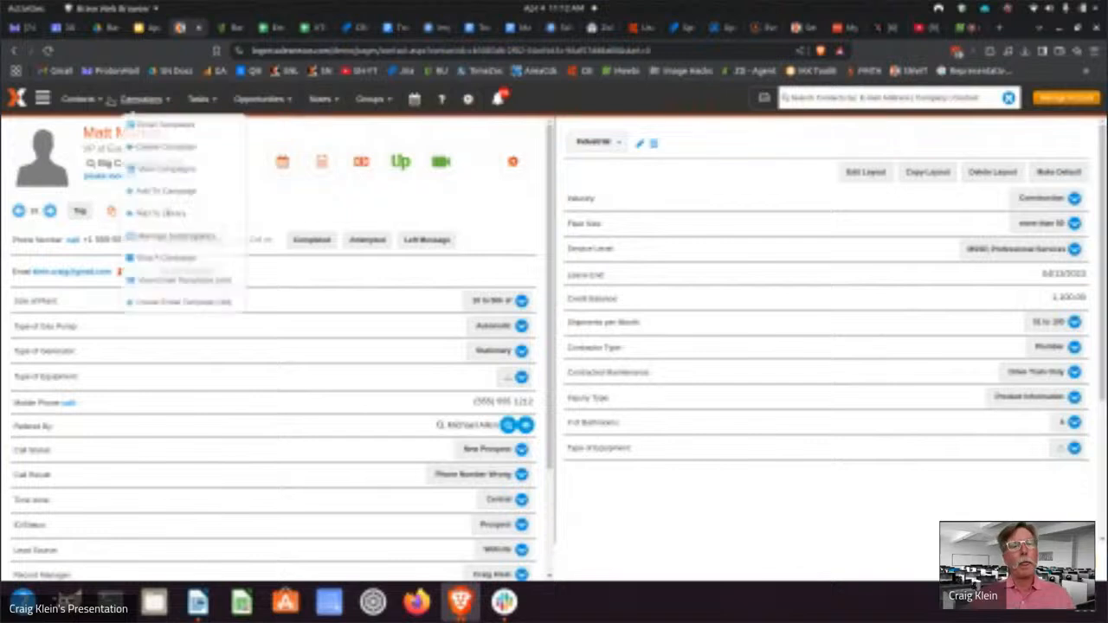
{"action": "mouse_move", "coordinate": [76, 95]}
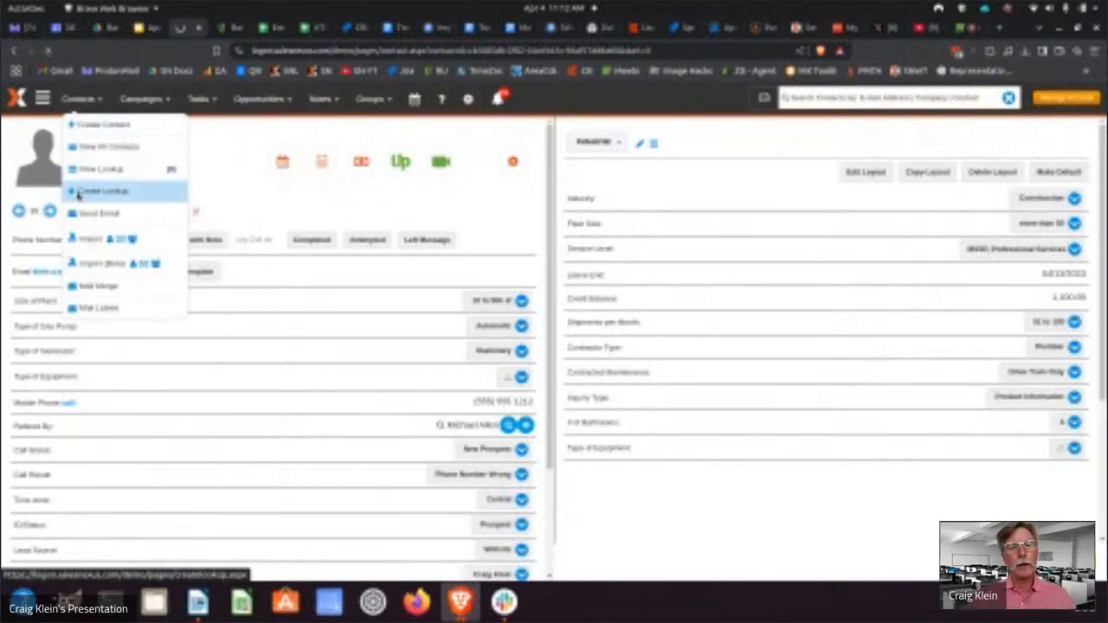
{"action": "left_click", "coordinate": [79, 194]}
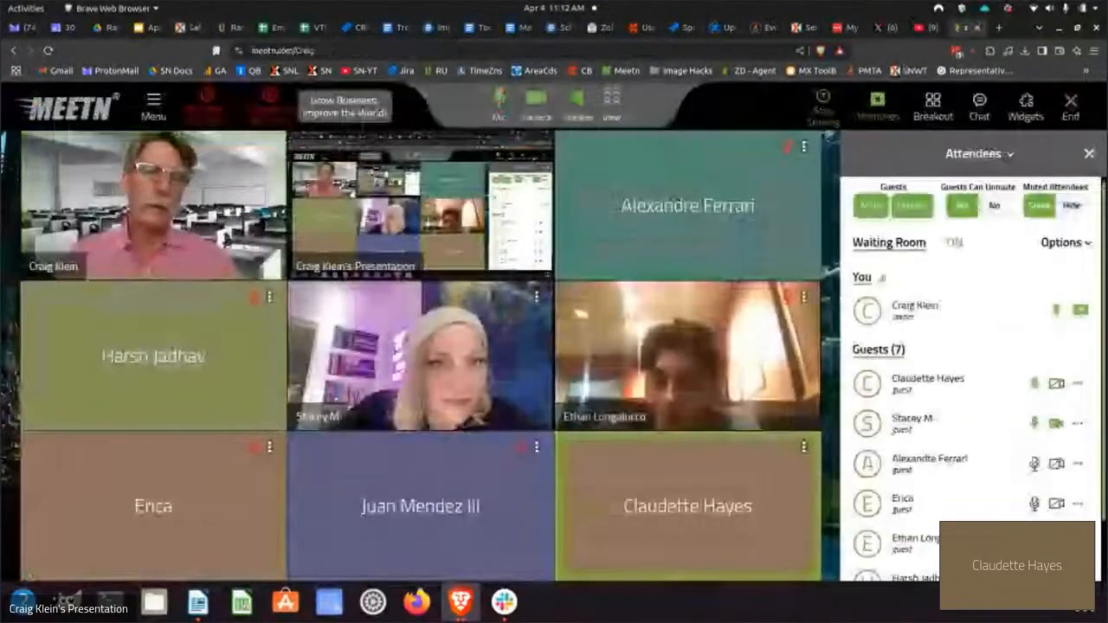
Step: Switch to the Meetn meeting, mute the guest who is speaking without video, and return to the SalesNexus lookup
{"action": "left_click", "coordinate": [961, 27]}
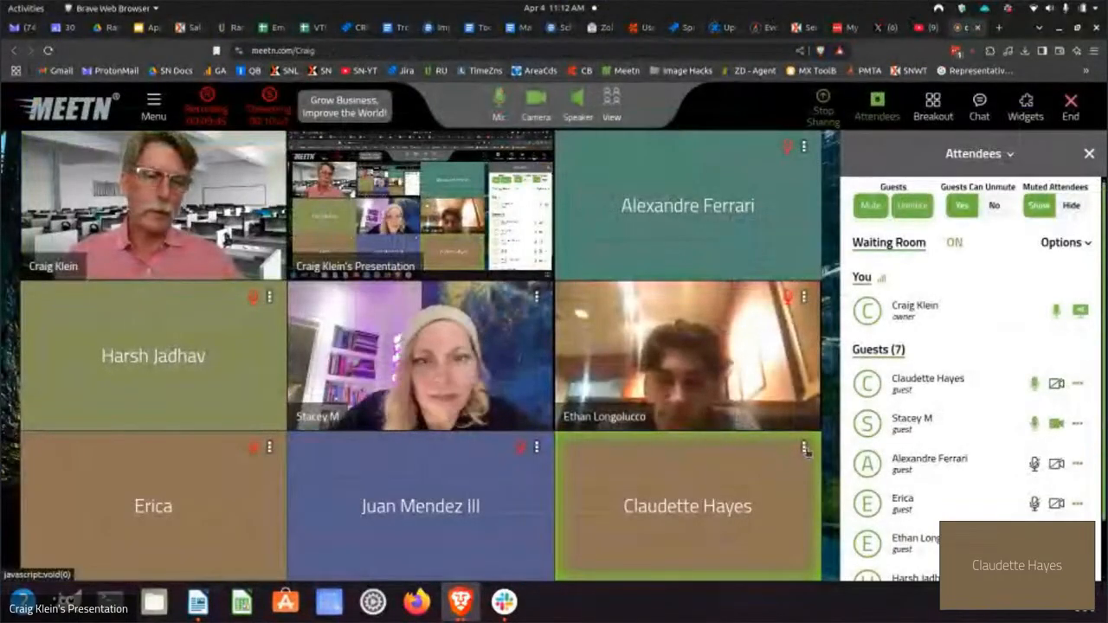
{"action": "left_click", "coordinate": [804, 446]}
{"action": "left_click", "coordinate": [756, 487]}
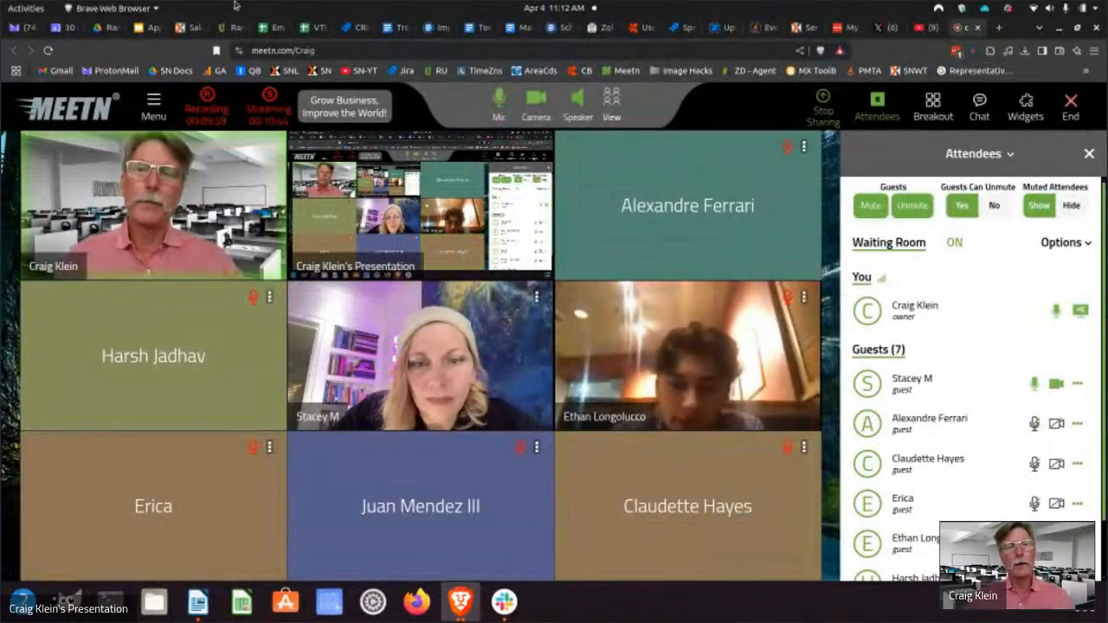
{"action": "left_click", "coordinate": [177, 27]}
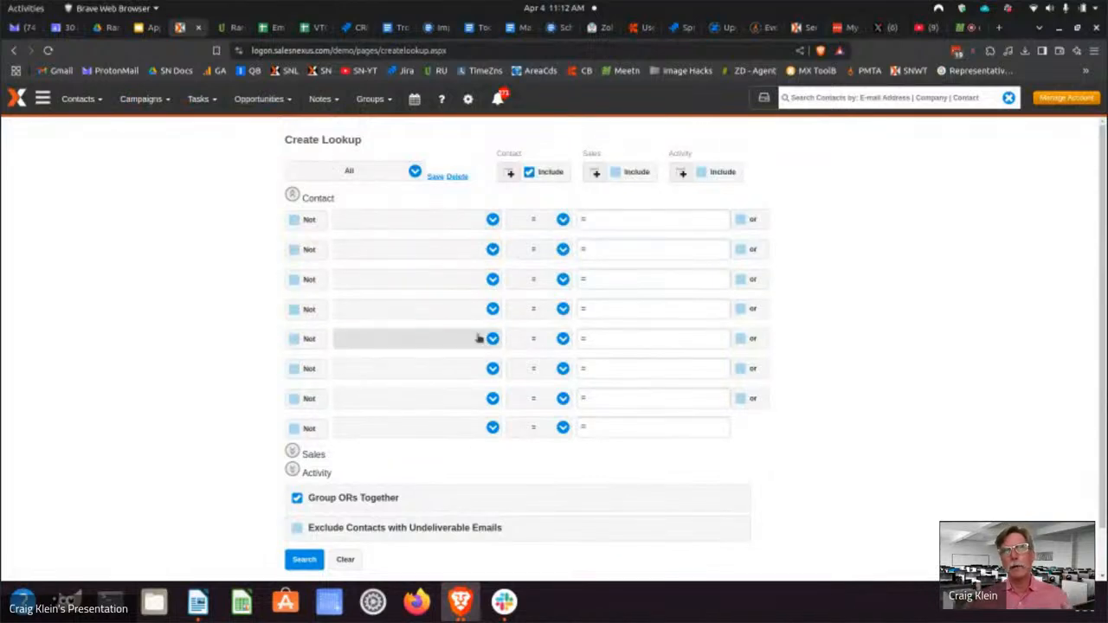
Step: Set the first lookup condition to Size of Plant = "more than 50k sf"
{"action": "left_click", "coordinate": [466, 227]}
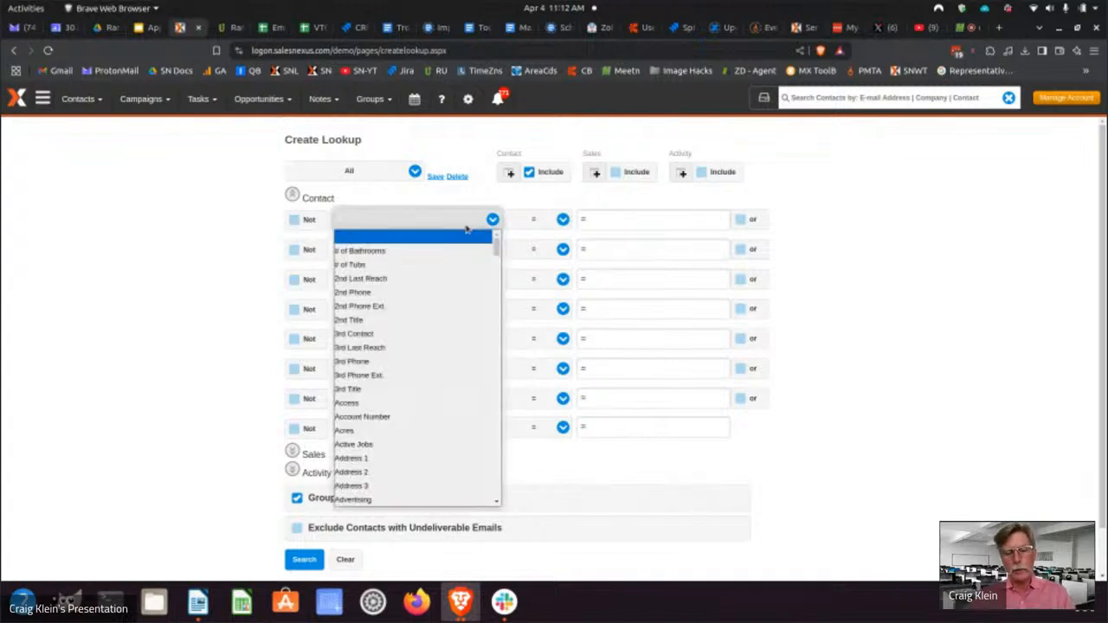
{"action": "type", "text": "si"}
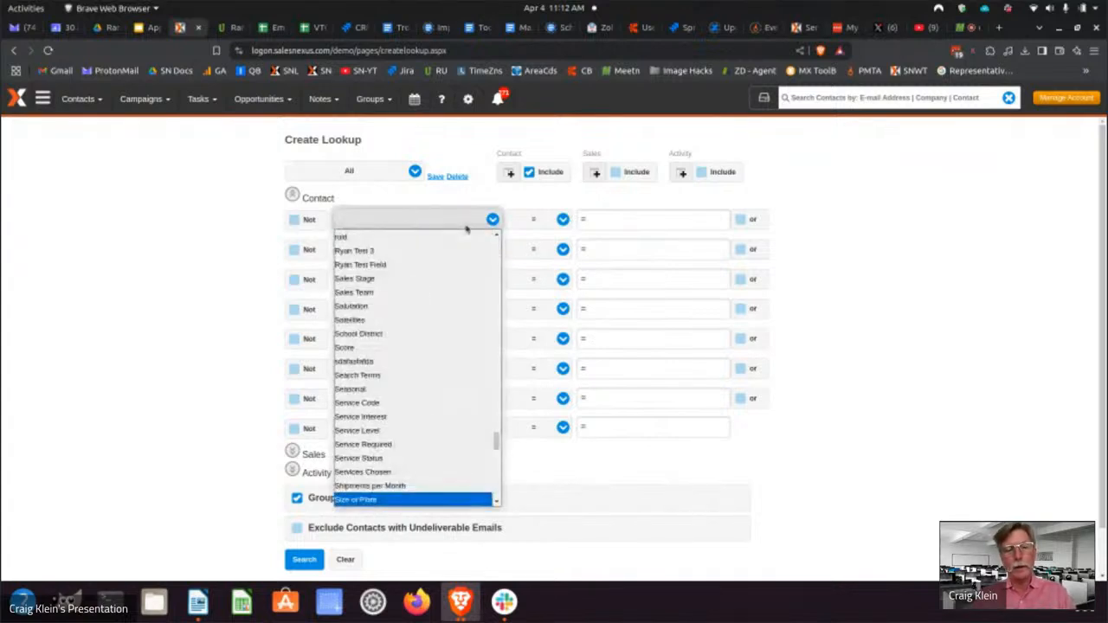
{"action": "key", "text": "Return"}
{"action": "left_click", "coordinate": [536, 219]}
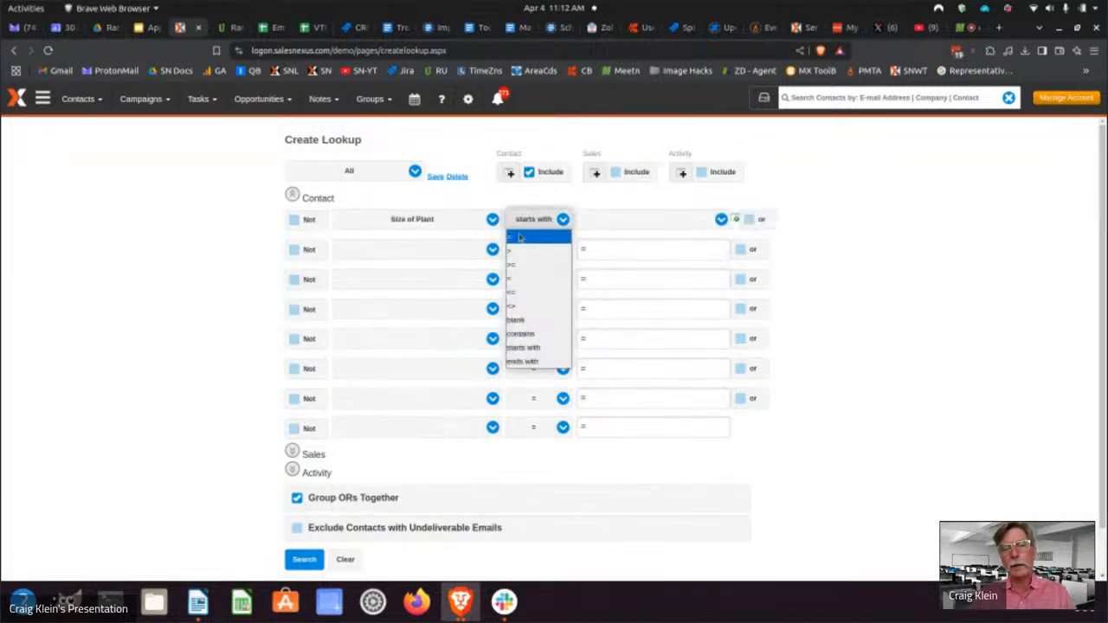
{"action": "left_click", "coordinate": [517, 235]}
{"action": "left_click", "coordinate": [606, 221]}
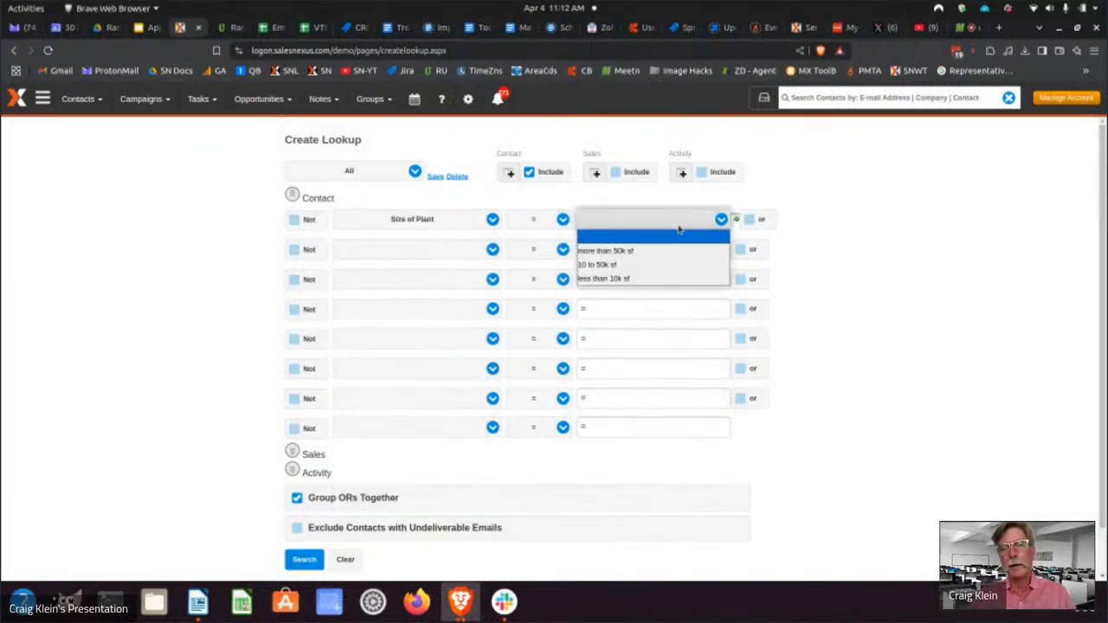
{"action": "left_click", "coordinate": [627, 252]}
Step: Set the second lookup condition to Acres > 25
{"action": "left_click", "coordinate": [416, 251]}
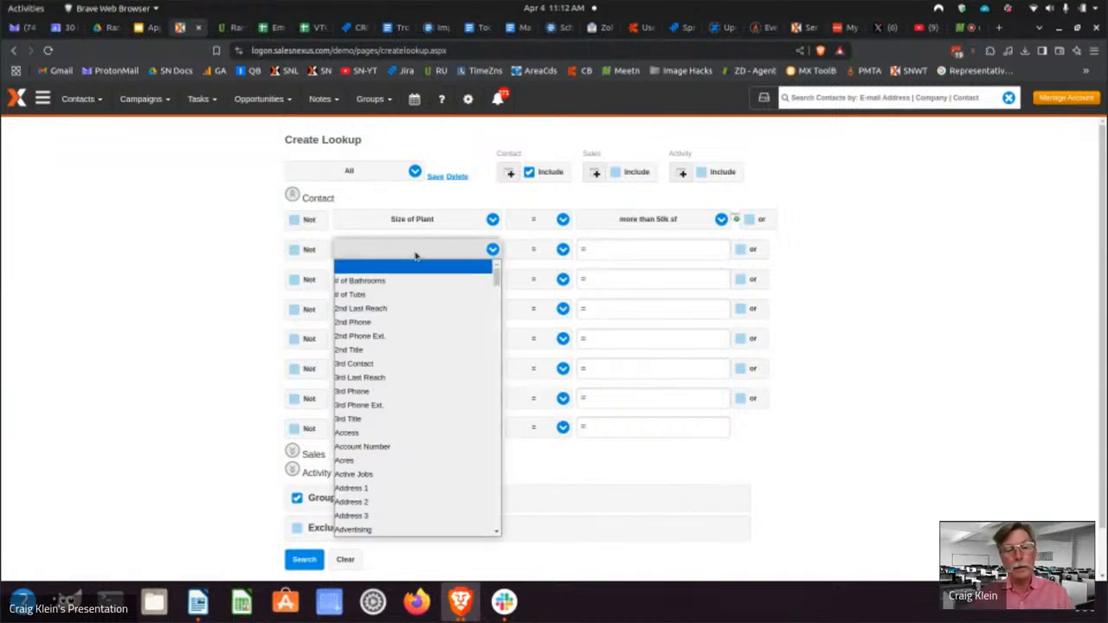
{"action": "left_click", "coordinate": [381, 460]}
{"action": "left_click", "coordinate": [546, 253]}
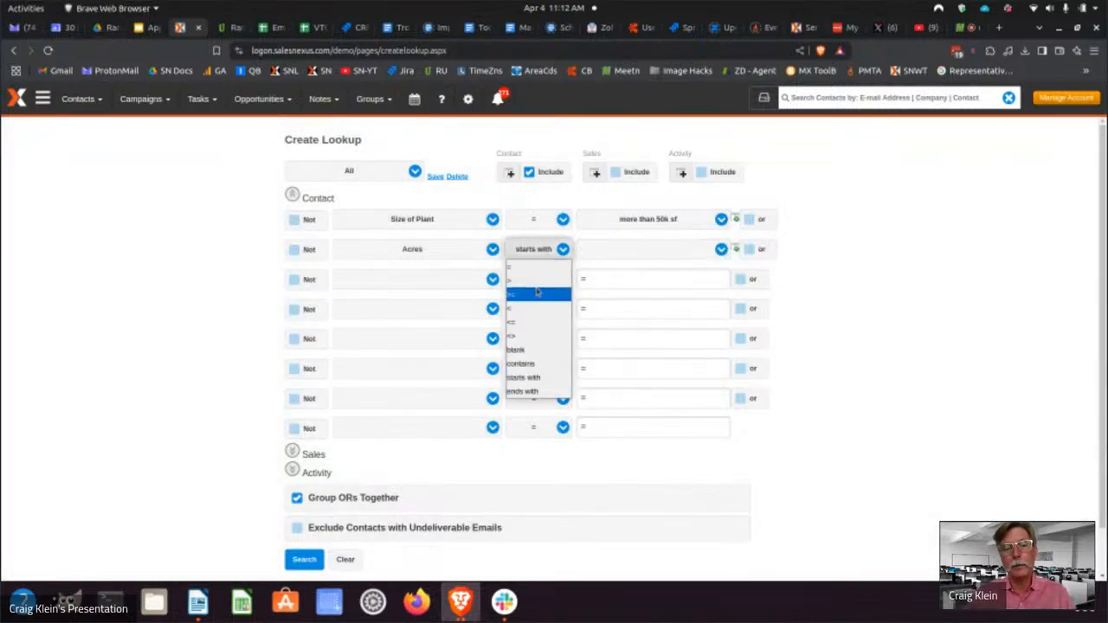
{"action": "left_click", "coordinate": [537, 280]}
{"action": "left_click", "coordinate": [587, 253]}
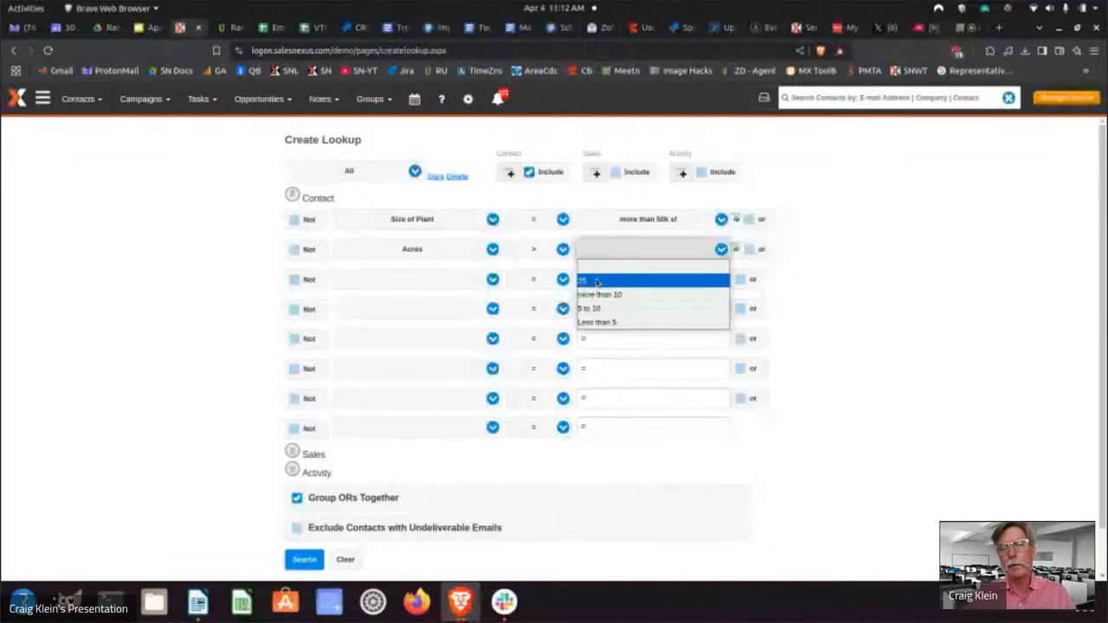
{"action": "left_click", "coordinate": [596, 282]}
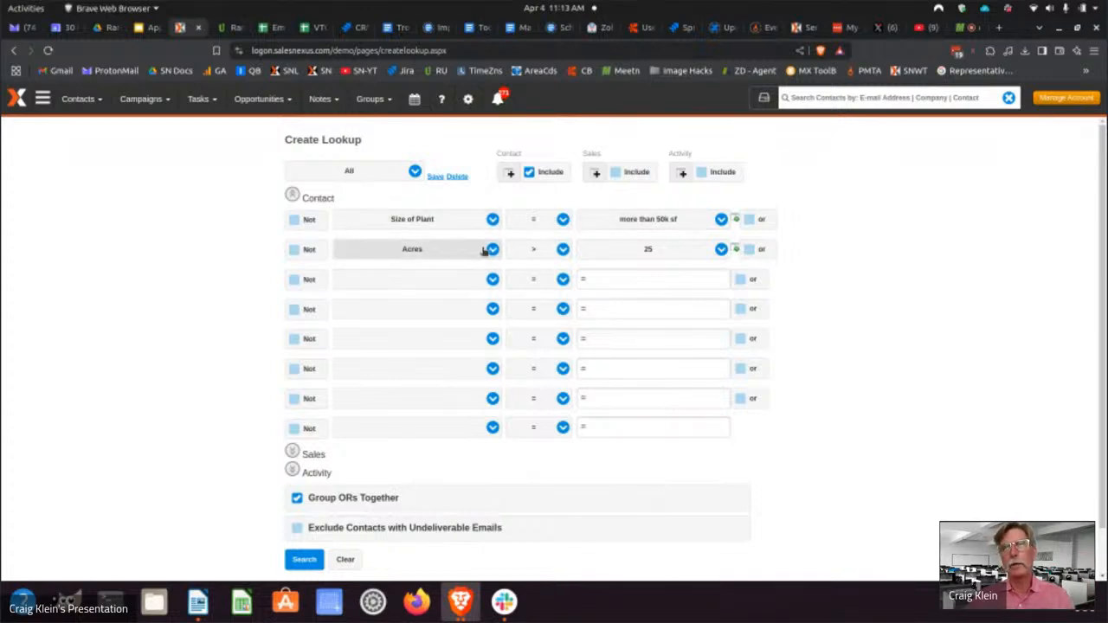
Step: Run the lookup with both conditions and check its results
{"action": "left_click", "coordinate": [304, 559]}
{"action": "scroll", "coordinate": [750, 468], "scroll_direction": "down", "scroll_amount": 1}
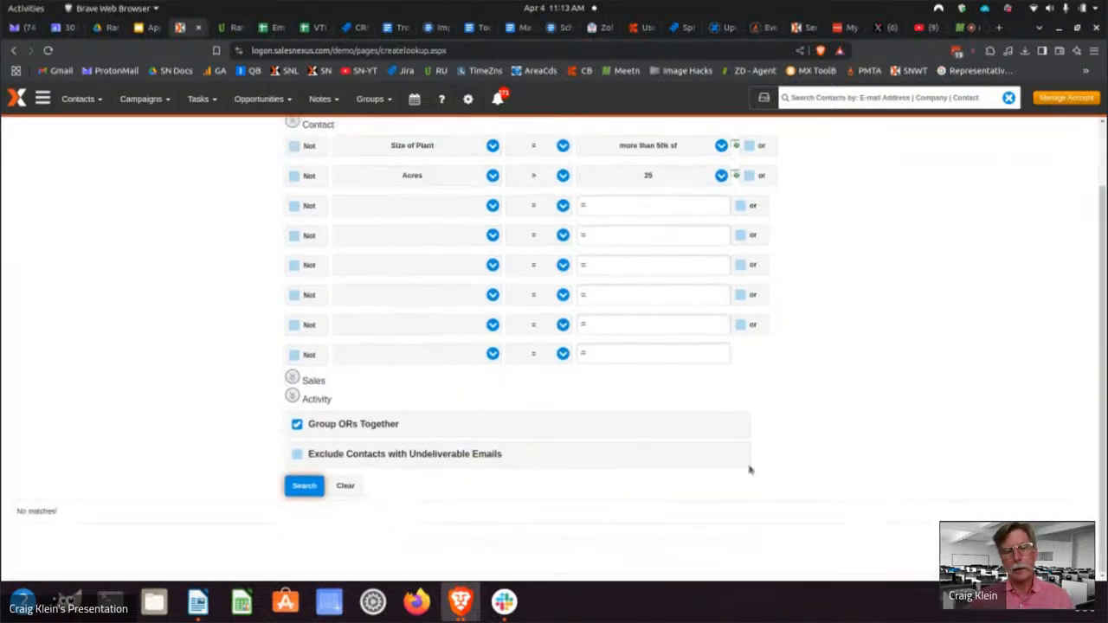
{"action": "scroll", "coordinate": [631, 459], "scroll_direction": "up", "scroll_amount": 1}
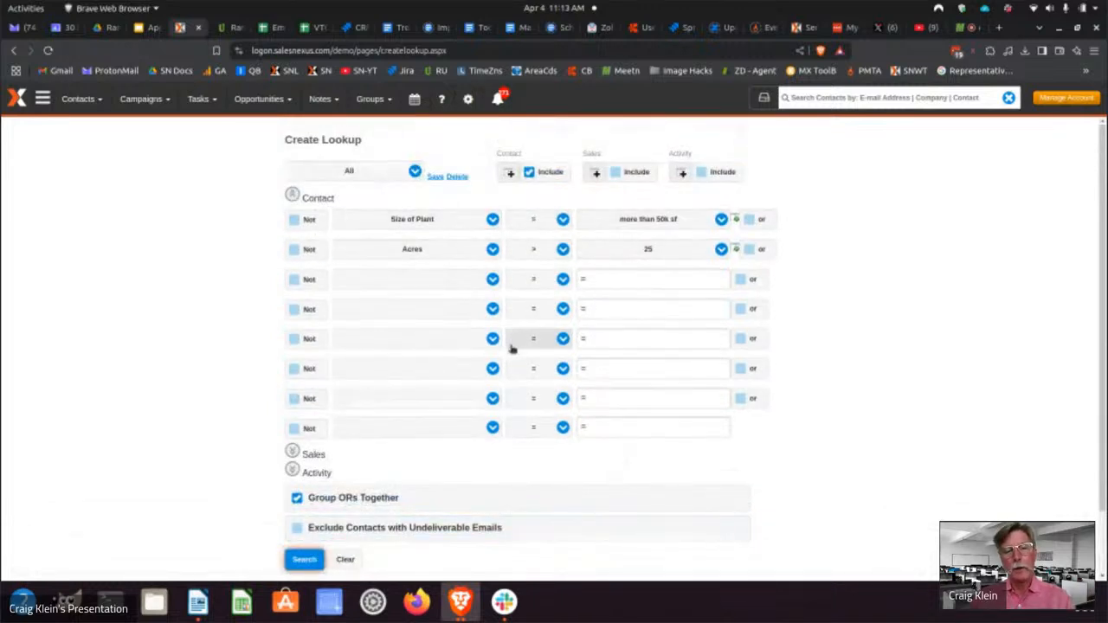
Step: Save the search with the description "Large Plants"
{"action": "left_click", "coordinate": [436, 177]}
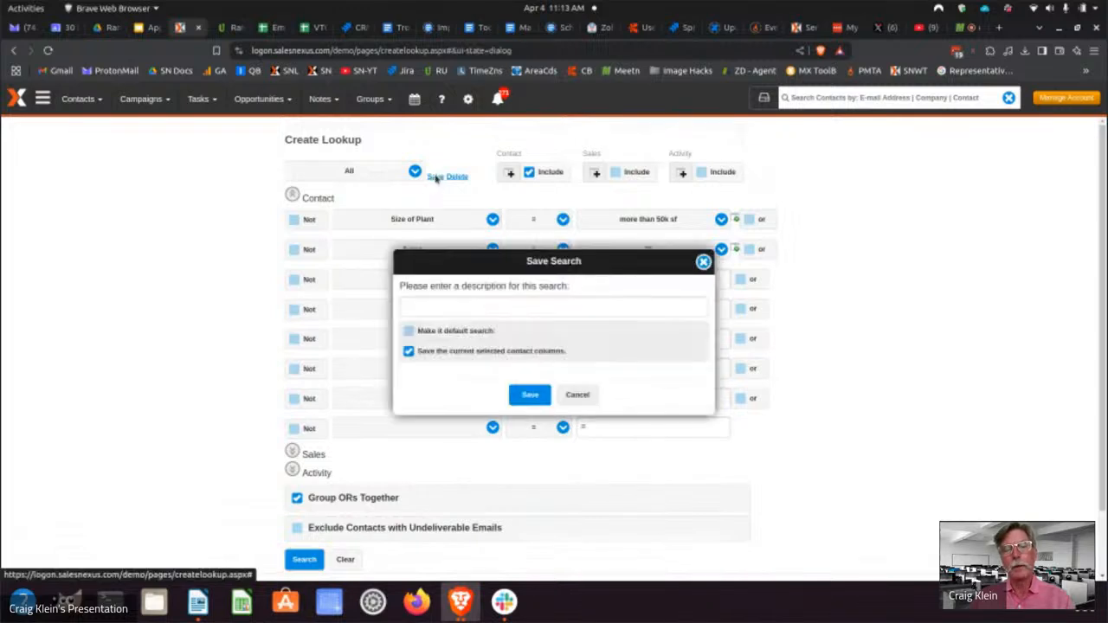
{"action": "left_click", "coordinate": [475, 305]}
{"action": "type", "text": "Large Plants"}
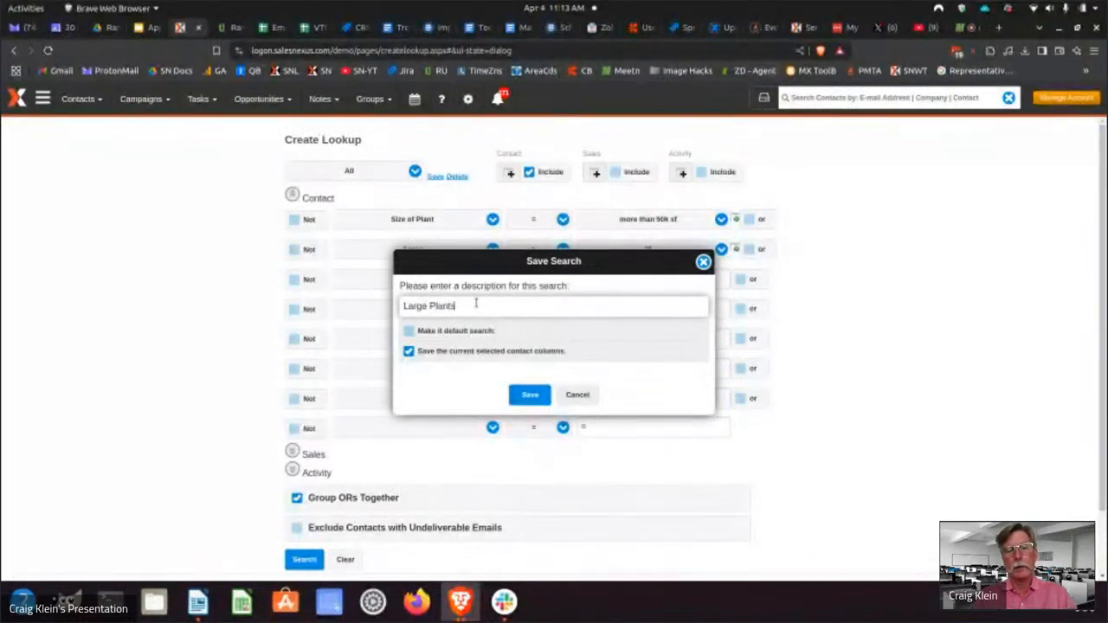
{"action": "left_click", "coordinate": [527, 394]}
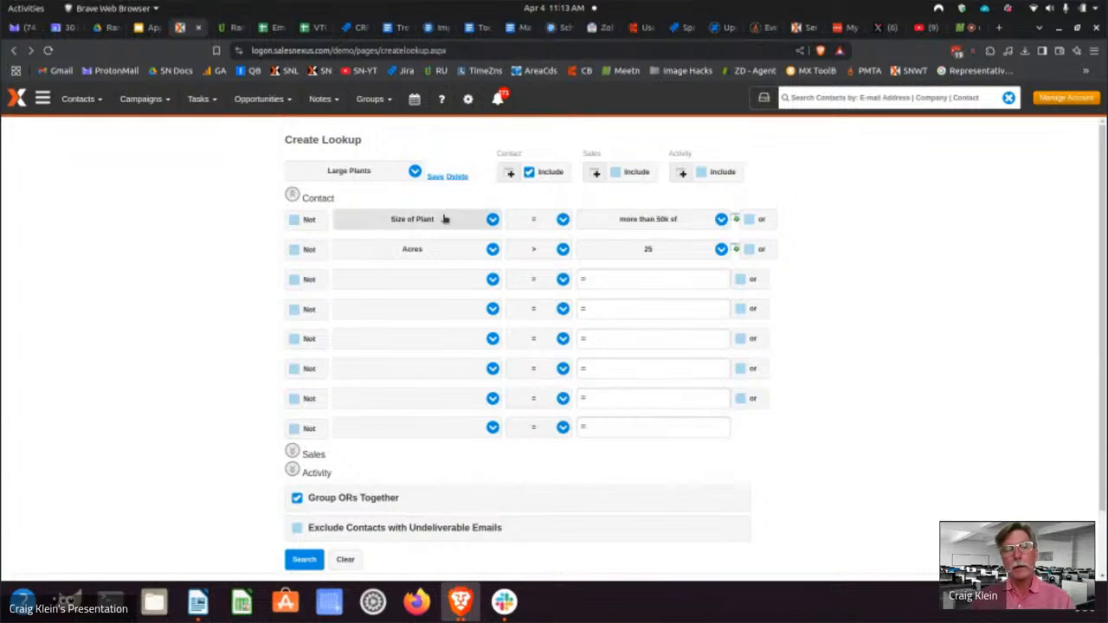
Step: Load the saved search Renewals Due, run it, and look through the matching contacts and its search criteria
{"action": "left_click", "coordinate": [353, 175]}
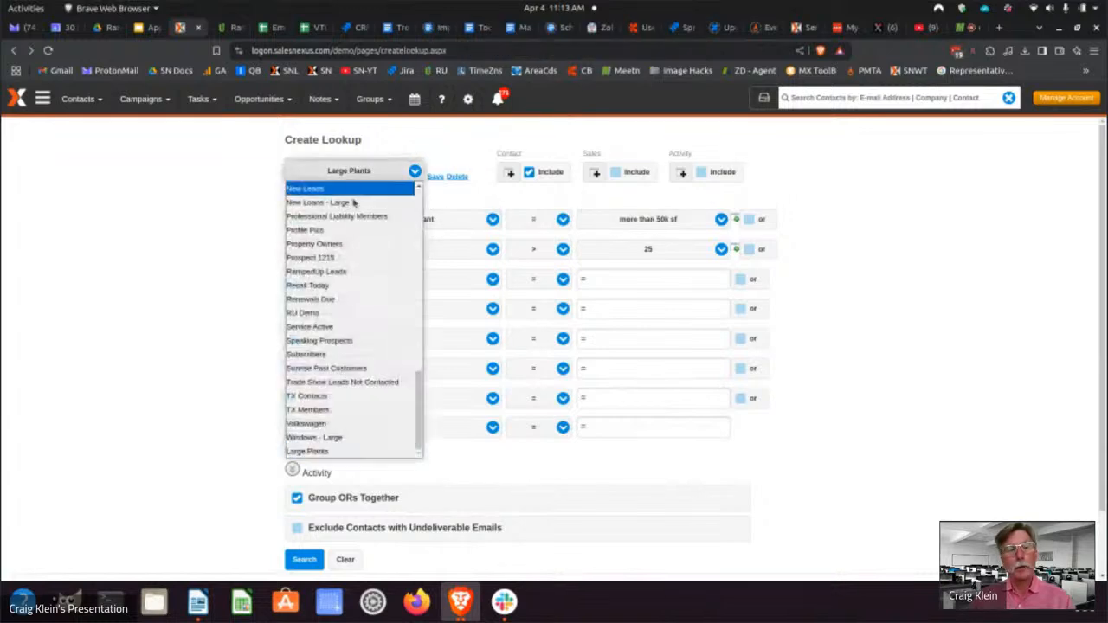
{"action": "left_click", "coordinate": [326, 299]}
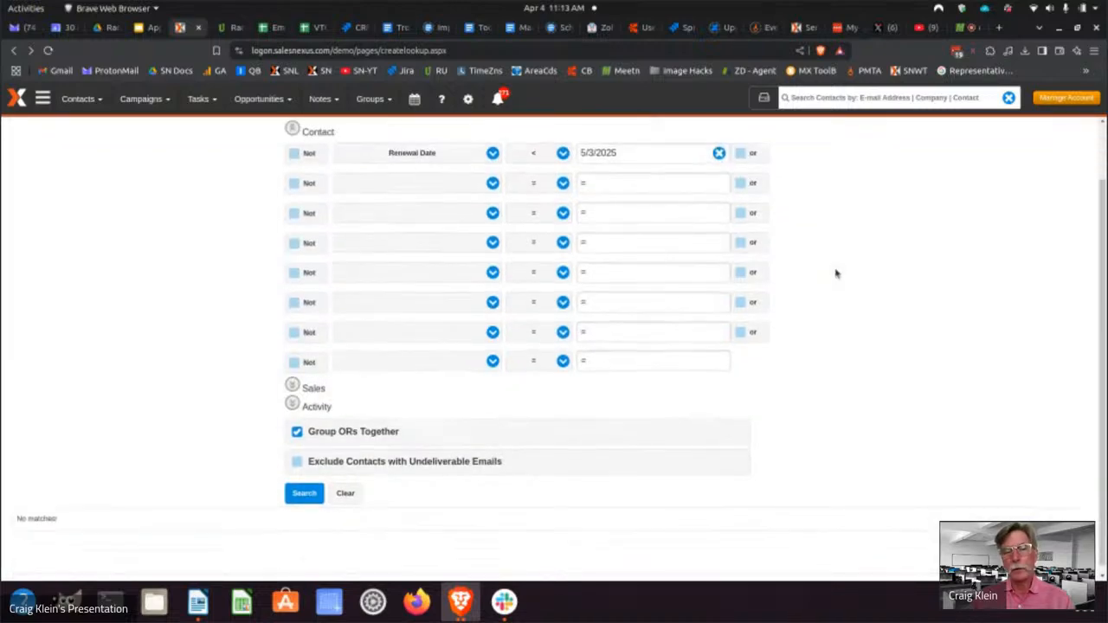
{"action": "left_click", "coordinate": [304, 492]}
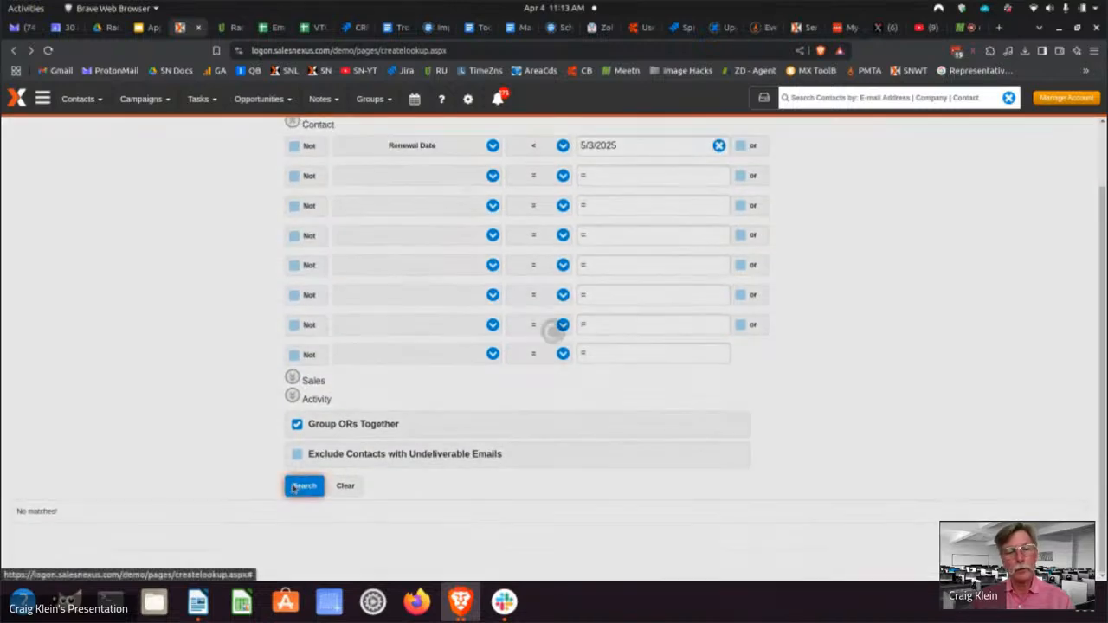
{"action": "scroll", "coordinate": [857, 381], "scroll_direction": "down", "scroll_amount": 5}
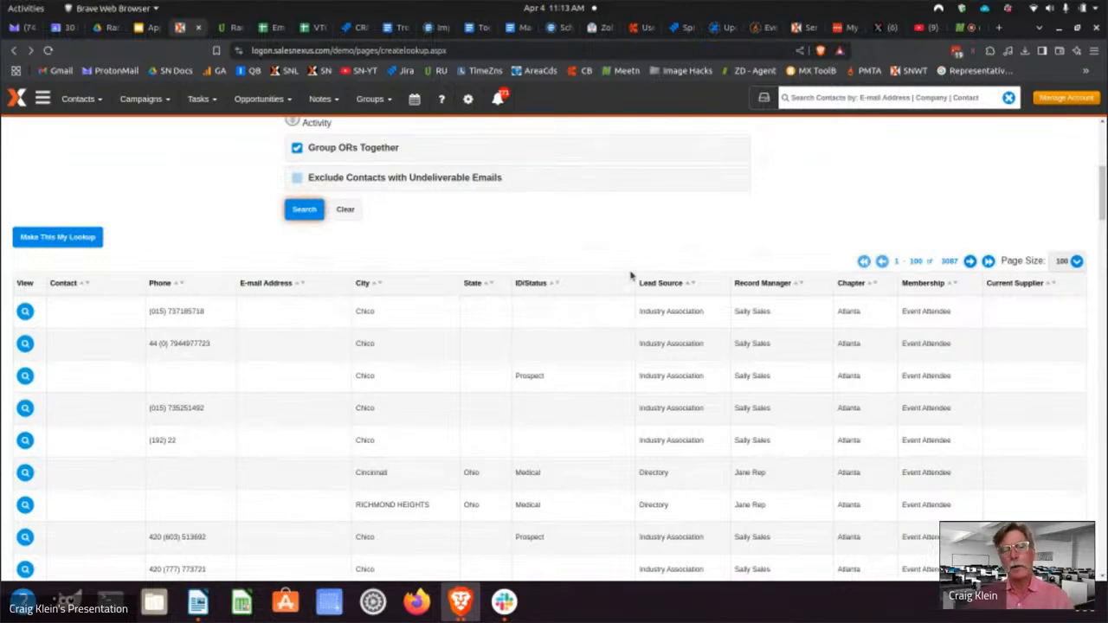
{"action": "scroll", "coordinate": [631, 275], "scroll_direction": "up", "scroll_amount": 4}
{"action": "scroll", "coordinate": [634, 257], "scroll_direction": "up", "scroll_amount": 1}
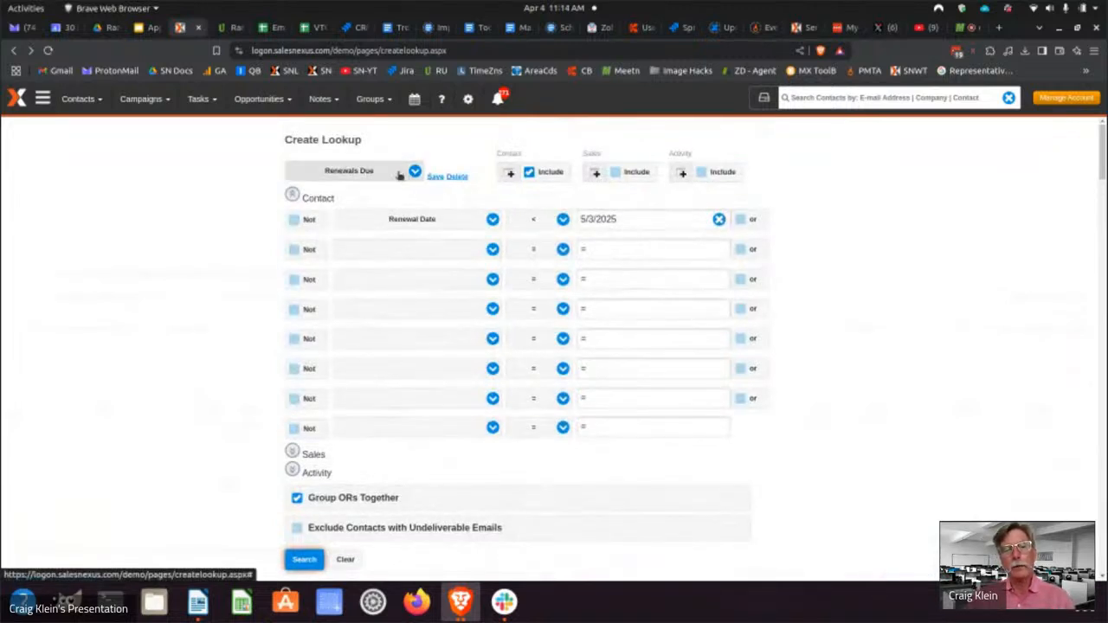
{"action": "left_click", "coordinate": [409, 172]}
{"action": "left_click", "coordinate": [143, 315]}
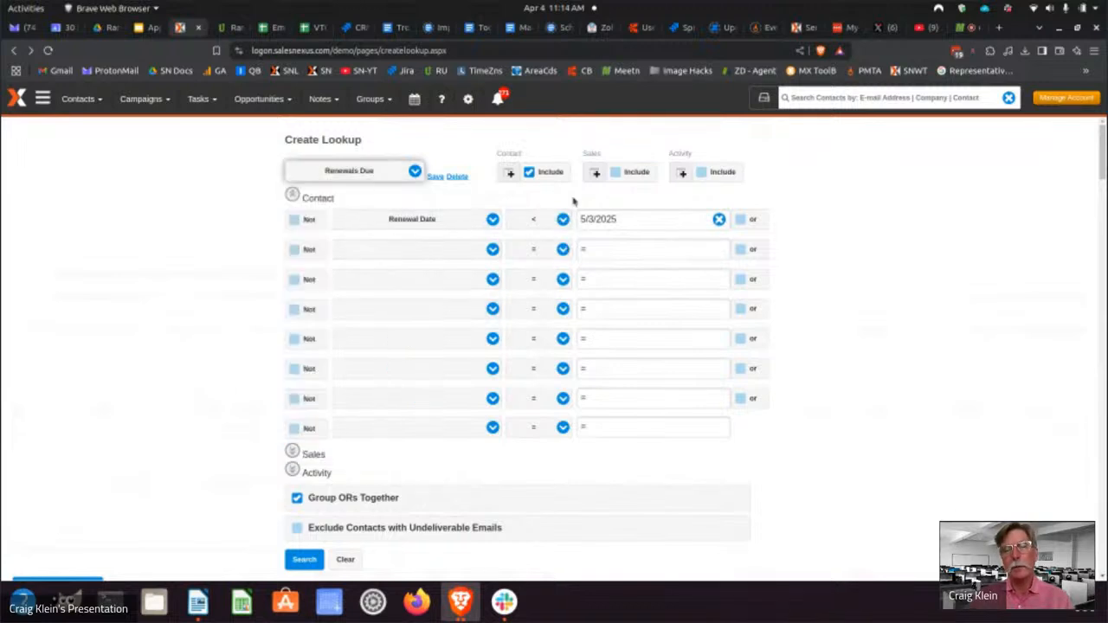
Step: Display all contacts and filter the list by the saved lookup Renewals Due
{"action": "left_click", "coordinate": [76, 101]}
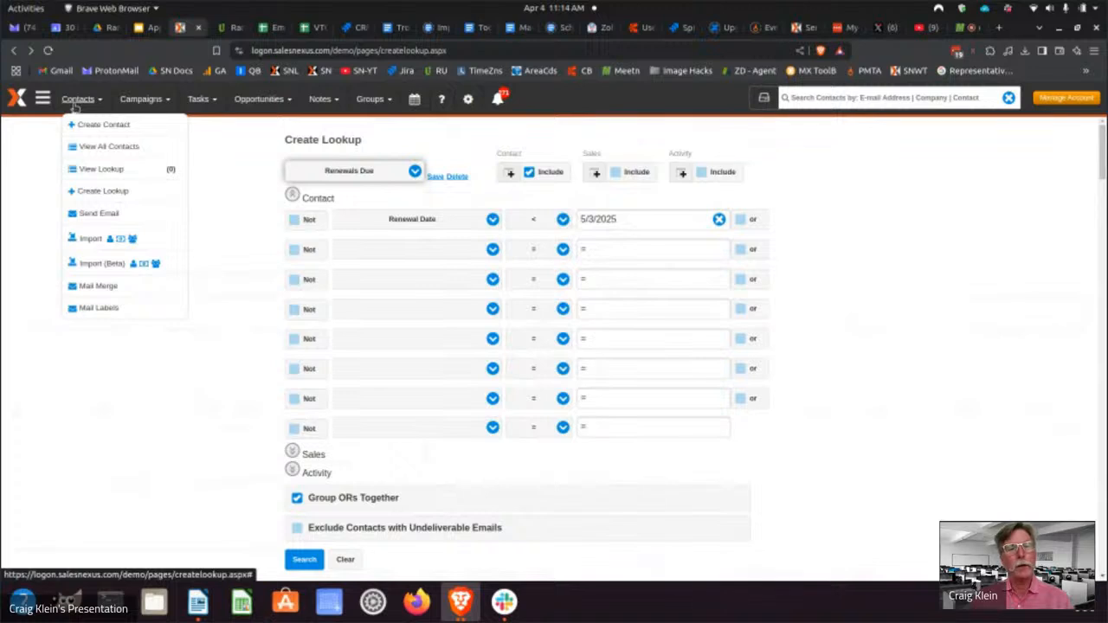
{"action": "left_click", "coordinate": [96, 147]}
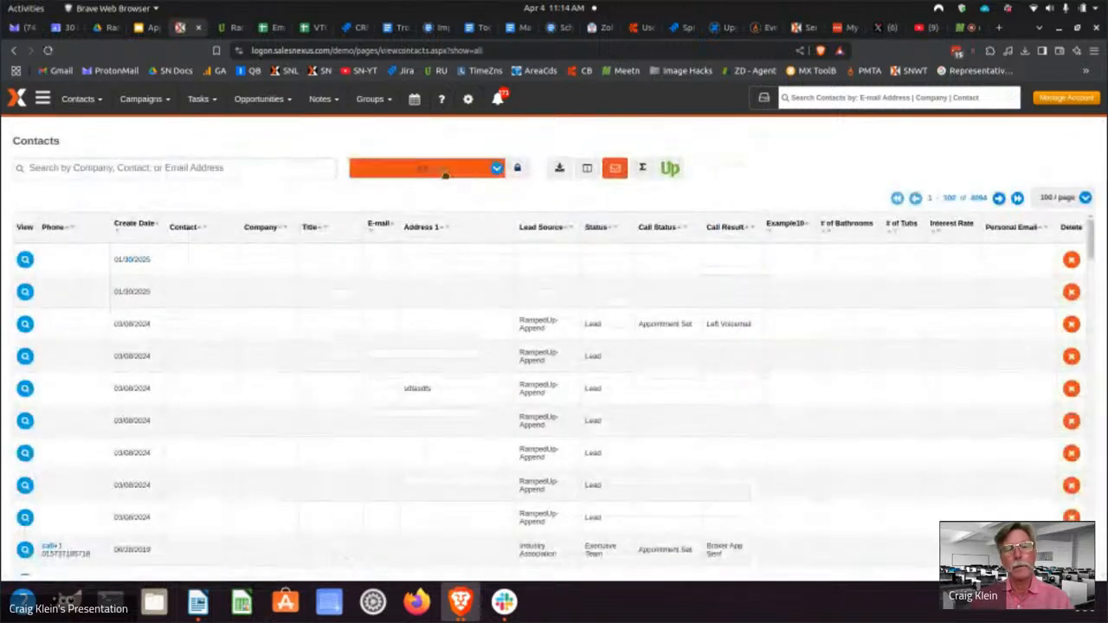
{"action": "left_click", "coordinate": [443, 171]}
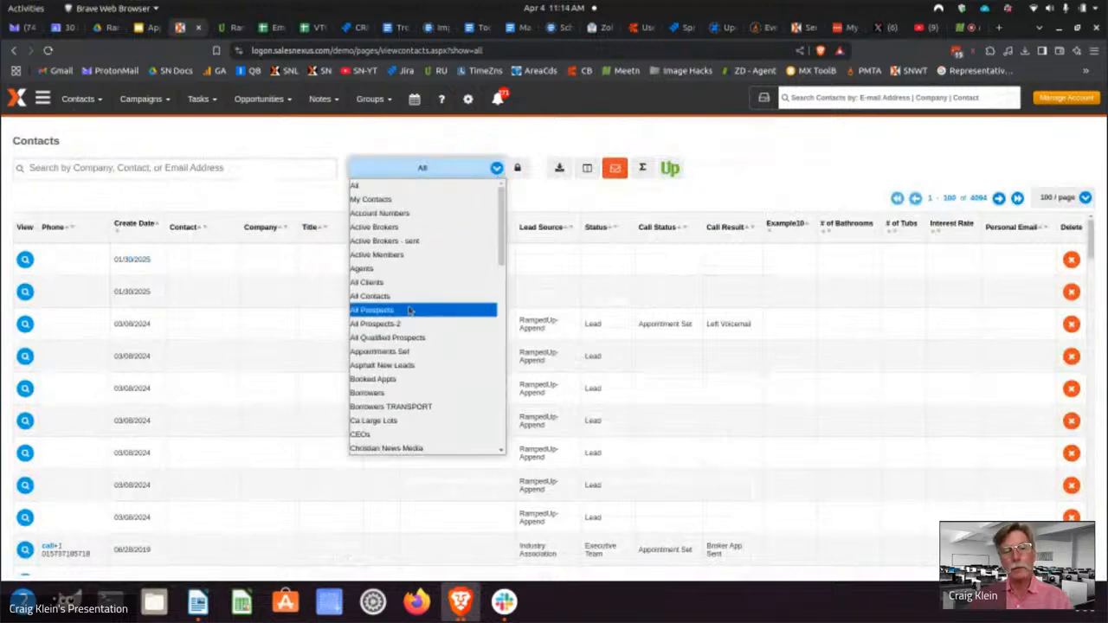
{"action": "scroll", "coordinate": [398, 268], "scroll_direction": "down", "scroll_amount": 3}
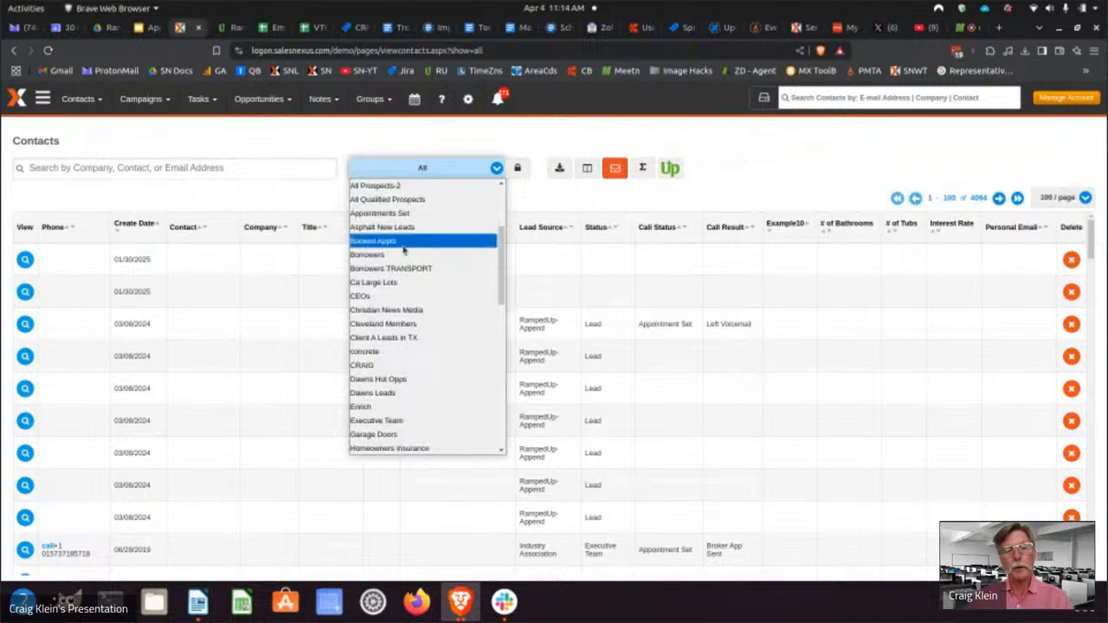
{"action": "scroll", "coordinate": [397, 346], "scroll_direction": "down", "scroll_amount": 8}
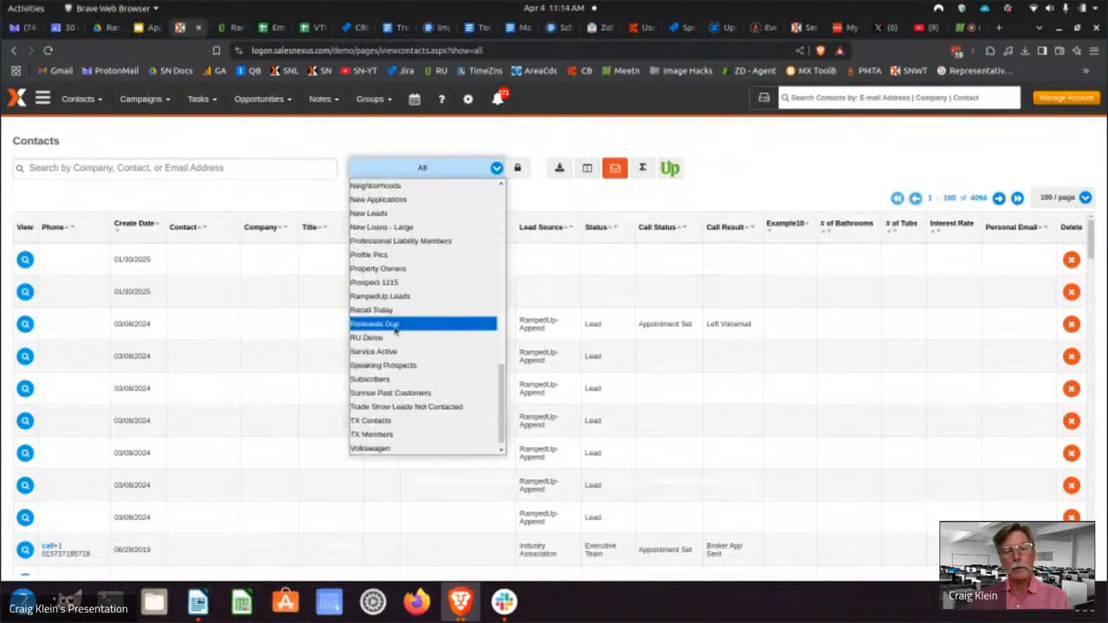
{"action": "left_click", "coordinate": [395, 328]}
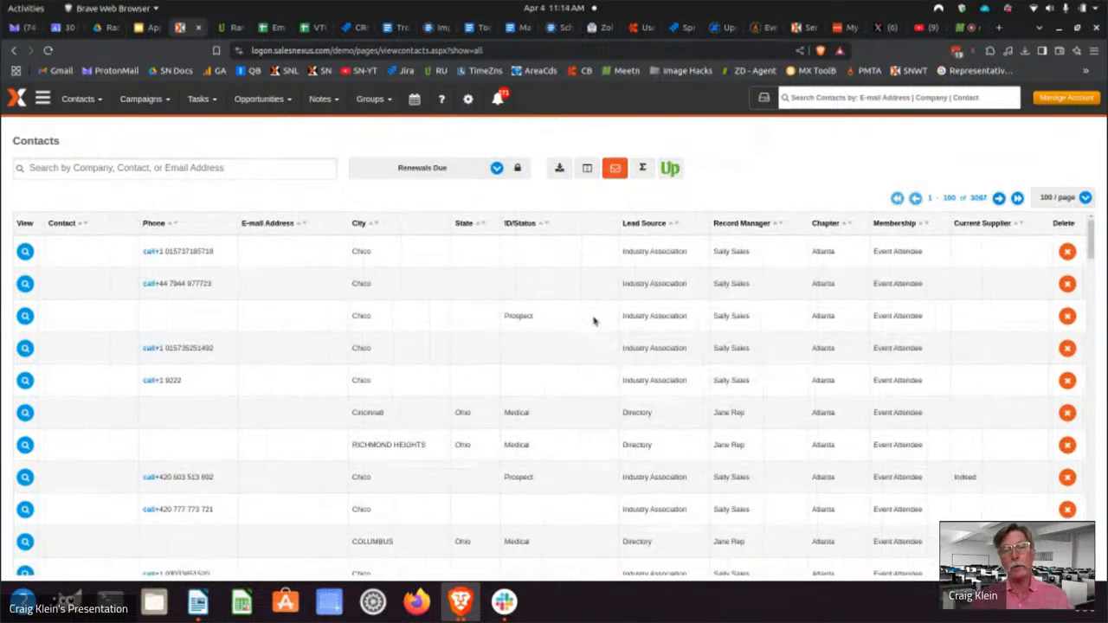
Step: Switch the contact list to the saved lookup All Prospects and look through the listed contacts
{"action": "left_click", "coordinate": [385, 166]}
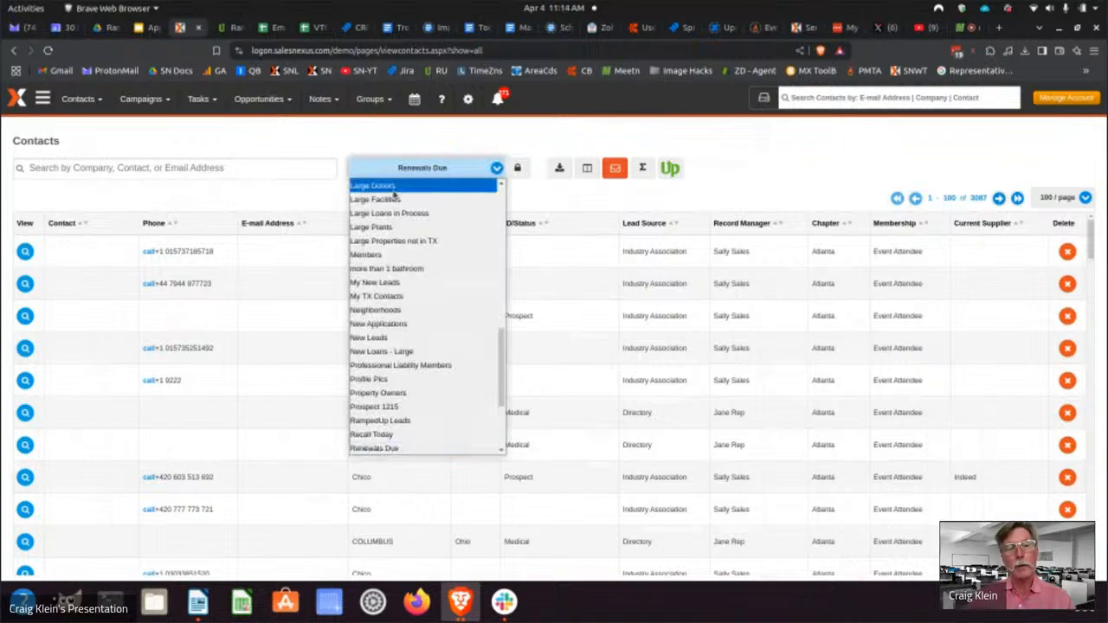
{"action": "scroll", "coordinate": [397, 223], "scroll_direction": "up", "scroll_amount": 5}
{"action": "left_click", "coordinate": [396, 226]}
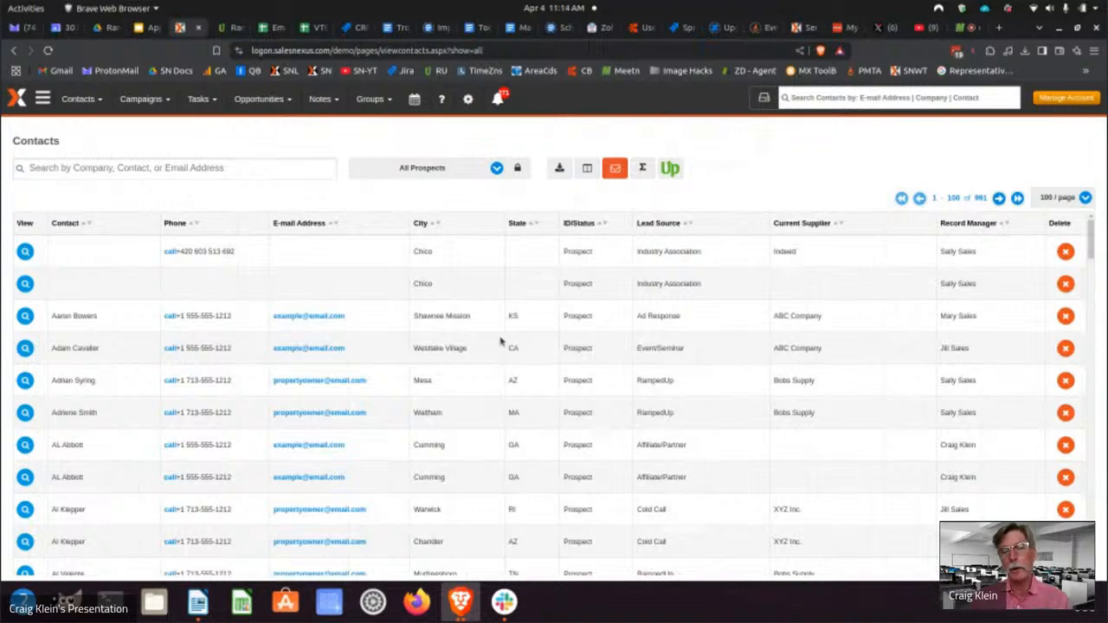
{"action": "scroll", "coordinate": [571, 331], "scroll_direction": "down", "scroll_amount": 3}
{"action": "scroll", "coordinate": [596, 326], "scroll_direction": "up", "scroll_amount": 3}
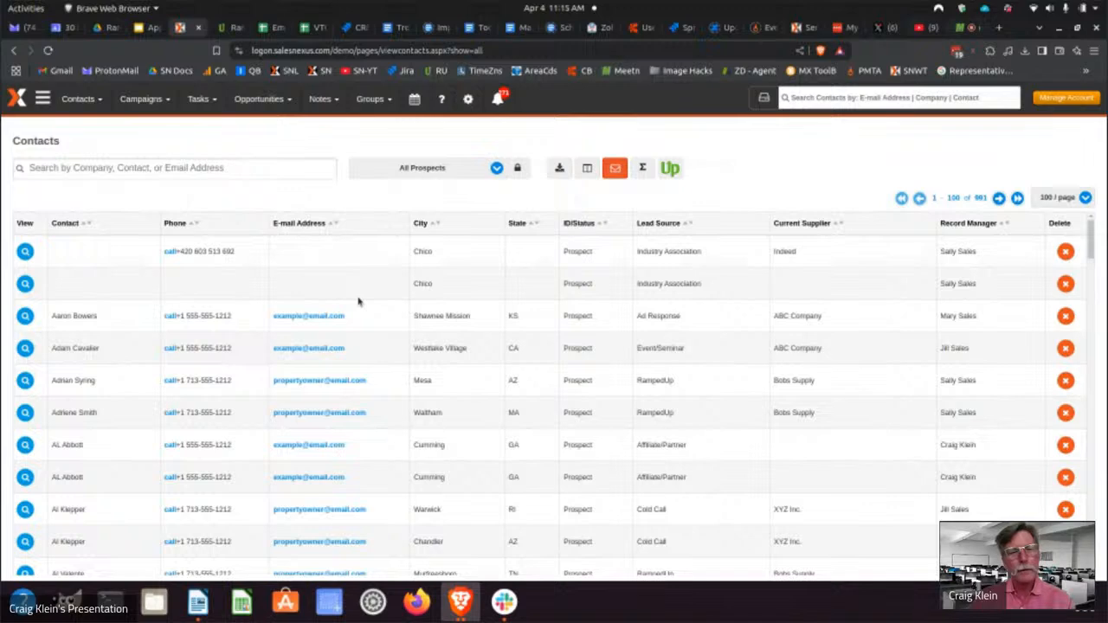
Step: Open the third contact in the list and view its Investments, Education and Industrial layouts
{"action": "left_click", "coordinate": [25, 317]}
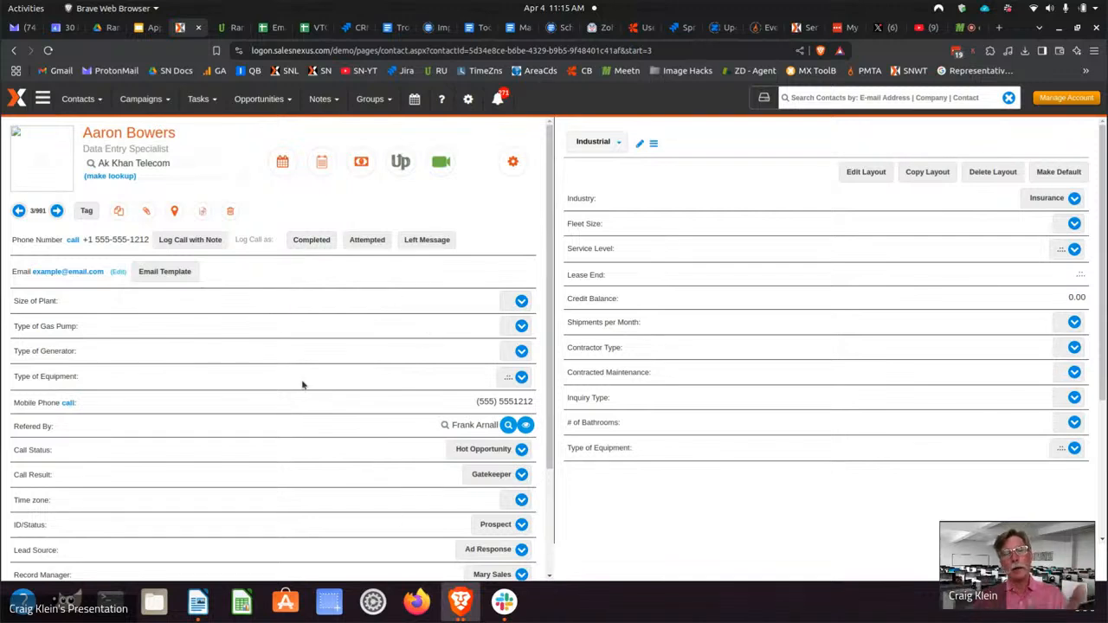
{"action": "left_click", "coordinate": [615, 144]}
{"action": "left_click", "coordinate": [600, 253]}
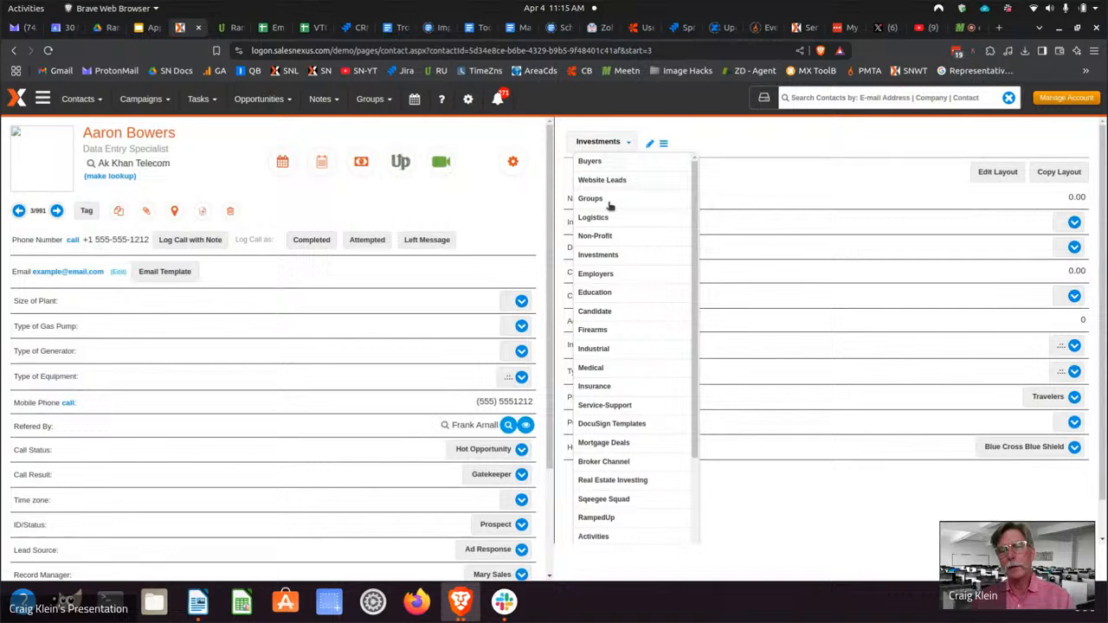
{"action": "left_click", "coordinate": [597, 297]}
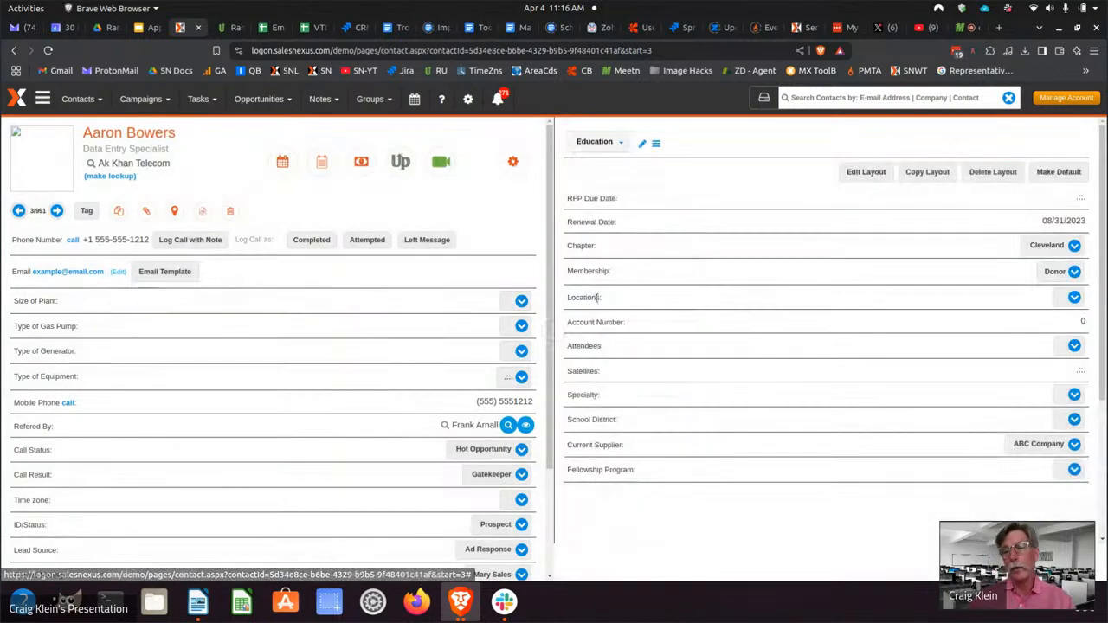
{"action": "left_click", "coordinate": [613, 141]}
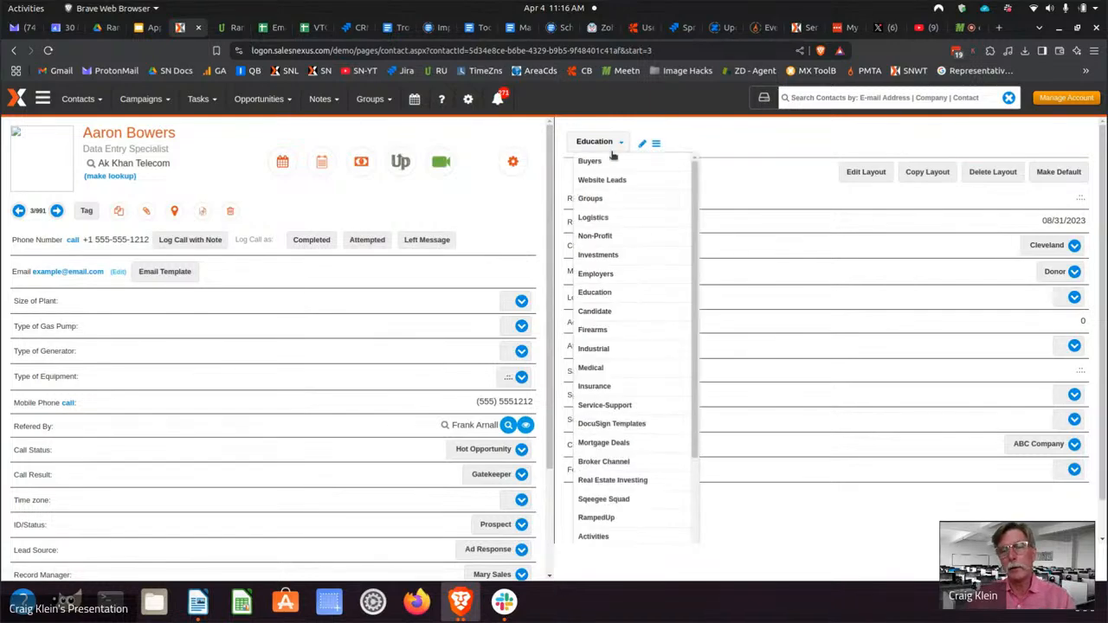
{"action": "left_click", "coordinate": [606, 348]}
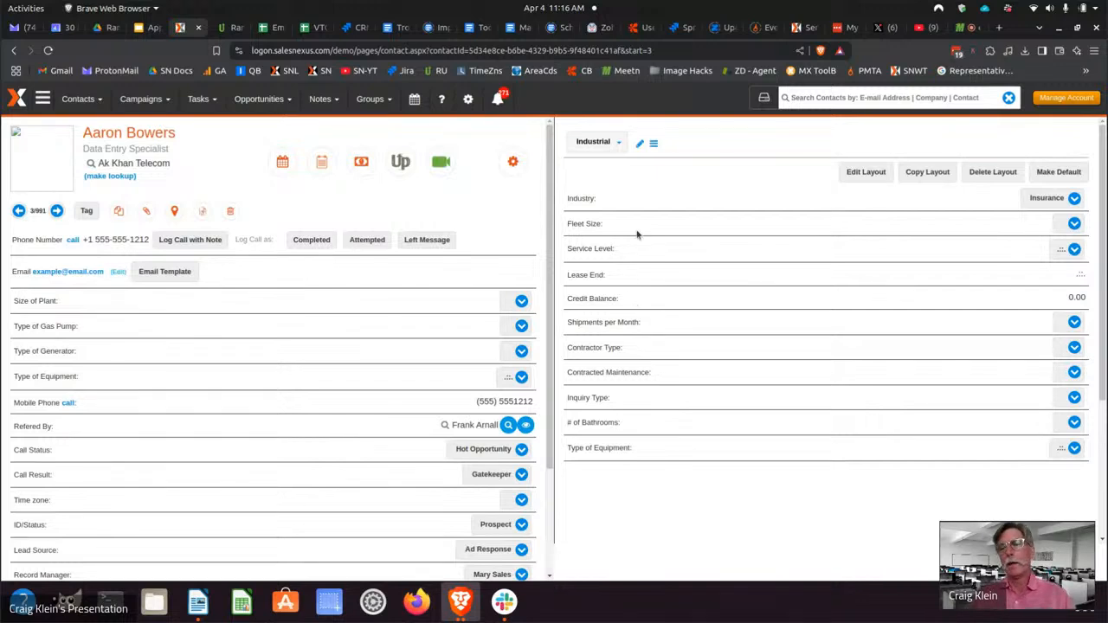
Step: View the contact's Notes history and its scheduled Activities
{"action": "left_click", "coordinate": [597, 143]}
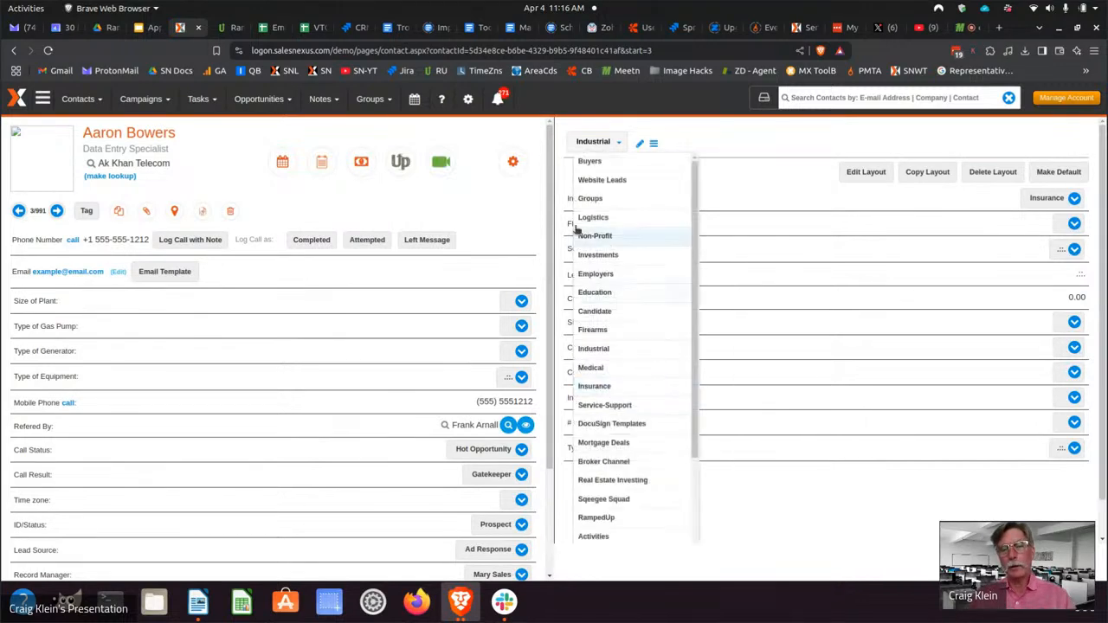
{"action": "scroll", "coordinate": [606, 389], "scroll_direction": "down", "scroll_amount": 4}
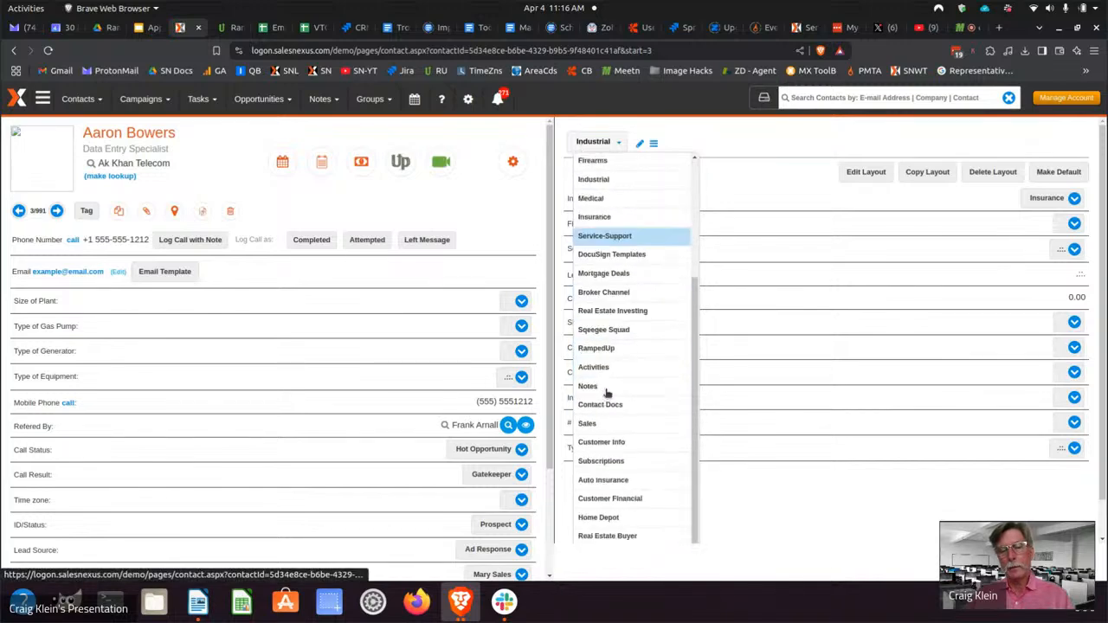
{"action": "left_click", "coordinate": [596, 386]}
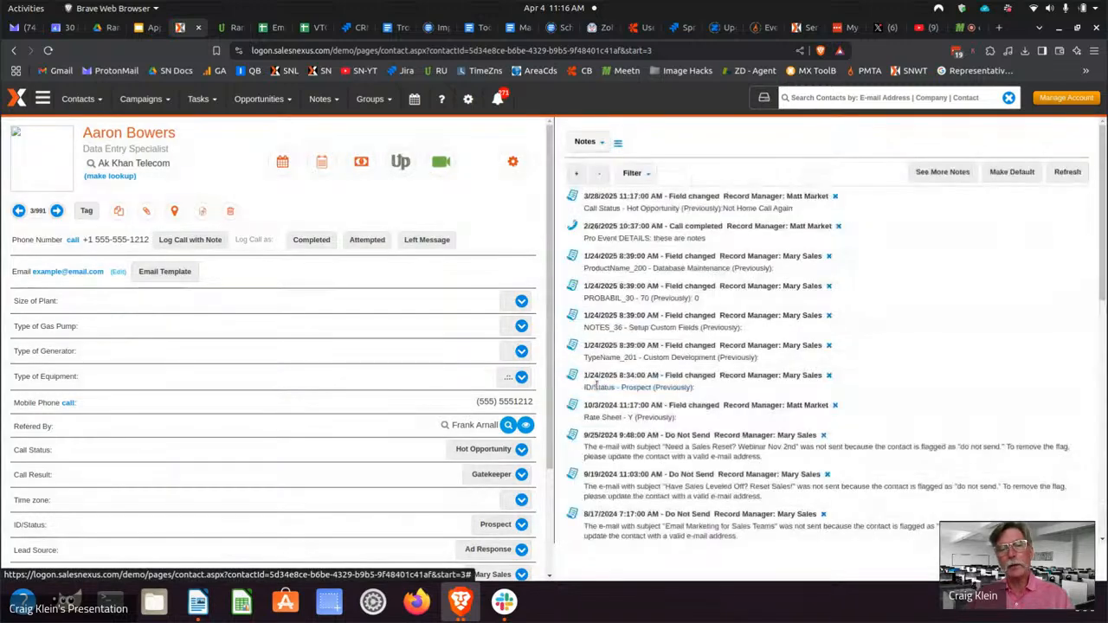
{"action": "scroll", "coordinate": [702, 274], "scroll_direction": "up", "scroll_amount": 5}
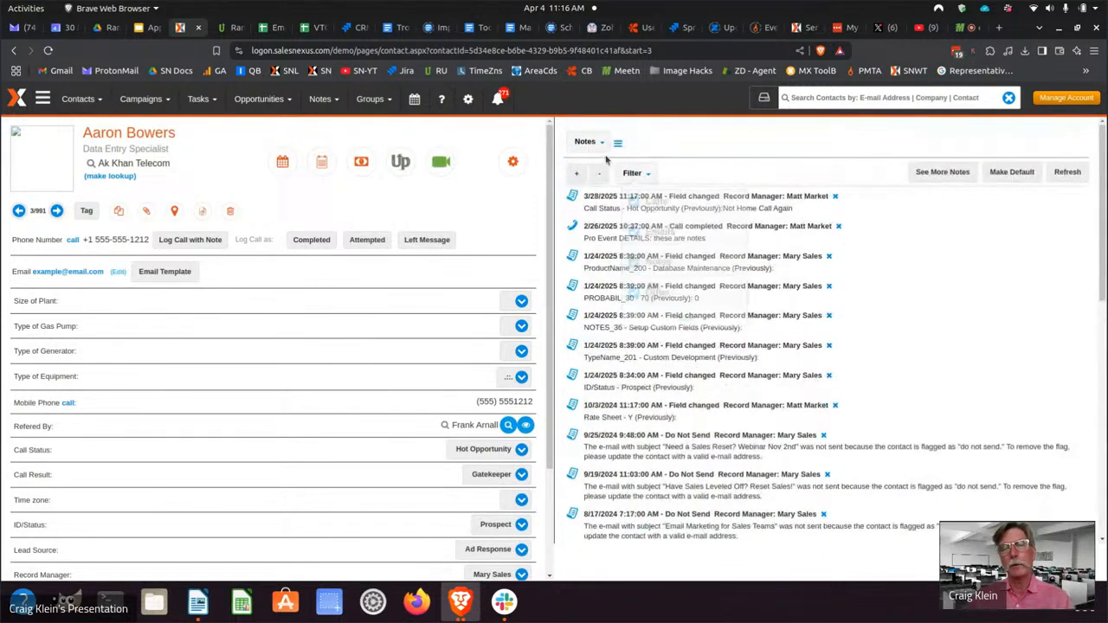
{"action": "left_click", "coordinate": [589, 141]}
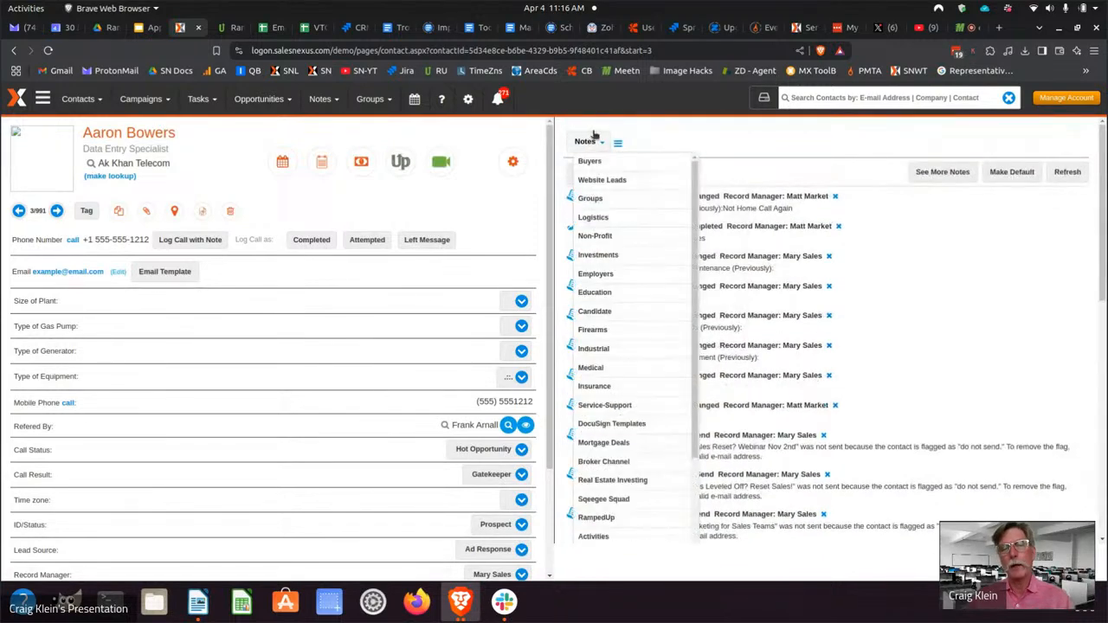
{"action": "left_click", "coordinate": [594, 535]}
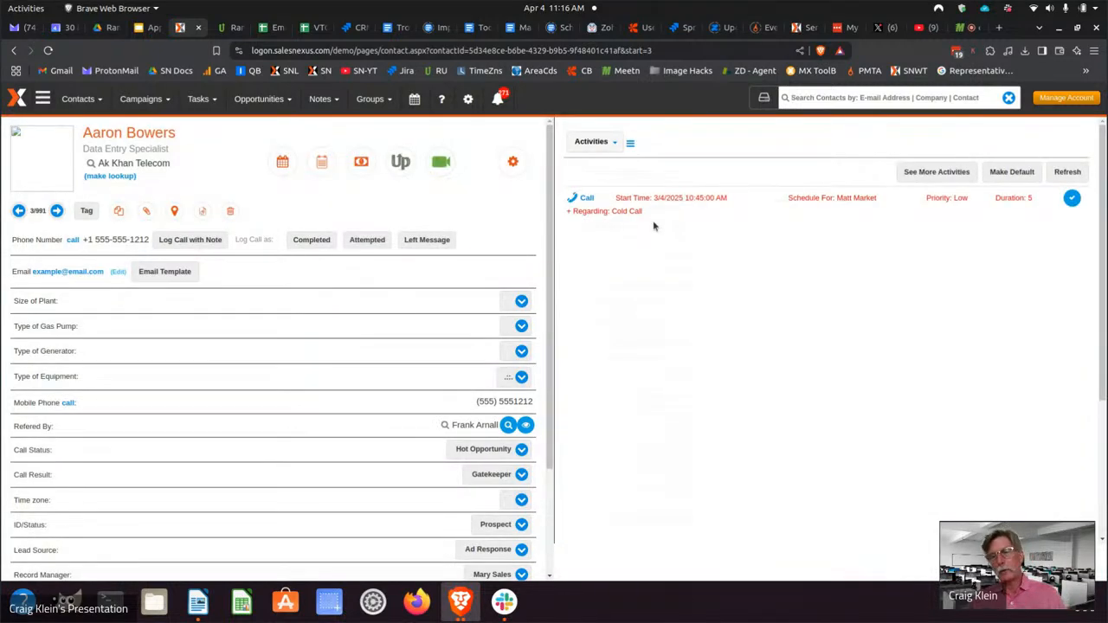
Step: Switch the contact's detail view from Activities to Sales
{"action": "left_click", "coordinate": [614, 141]}
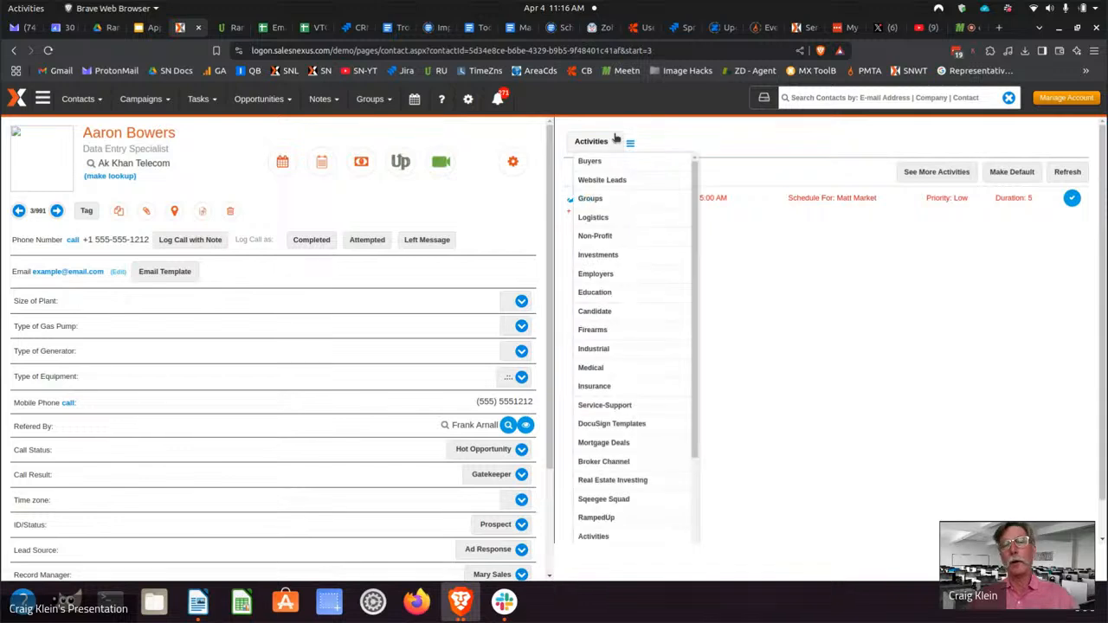
{"action": "left_click", "coordinate": [807, 244]}
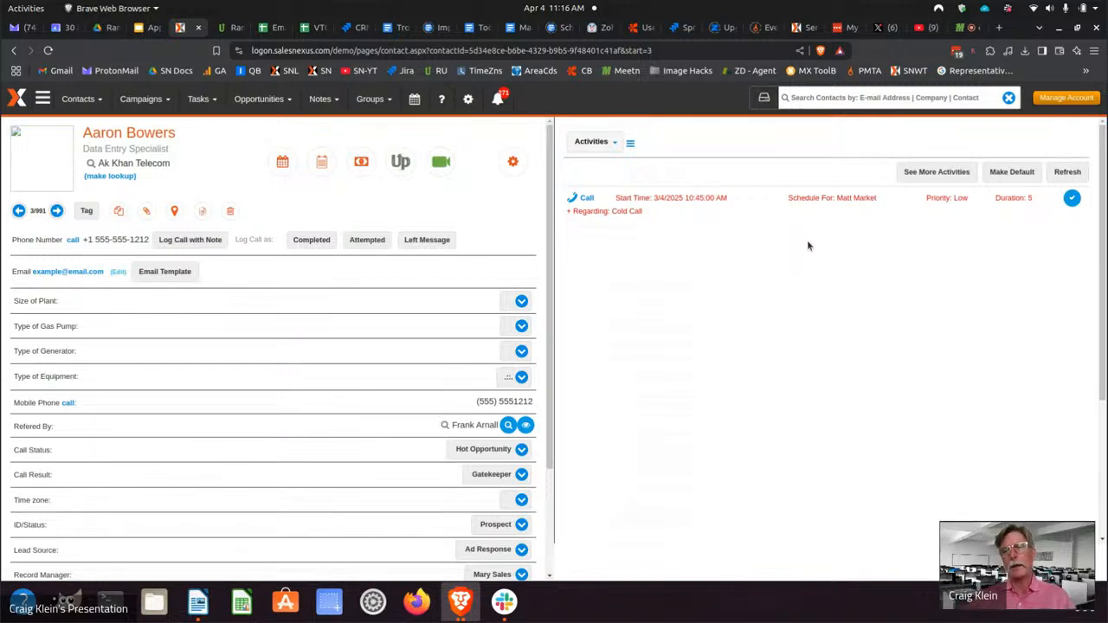
{"action": "left_click", "coordinate": [589, 142]}
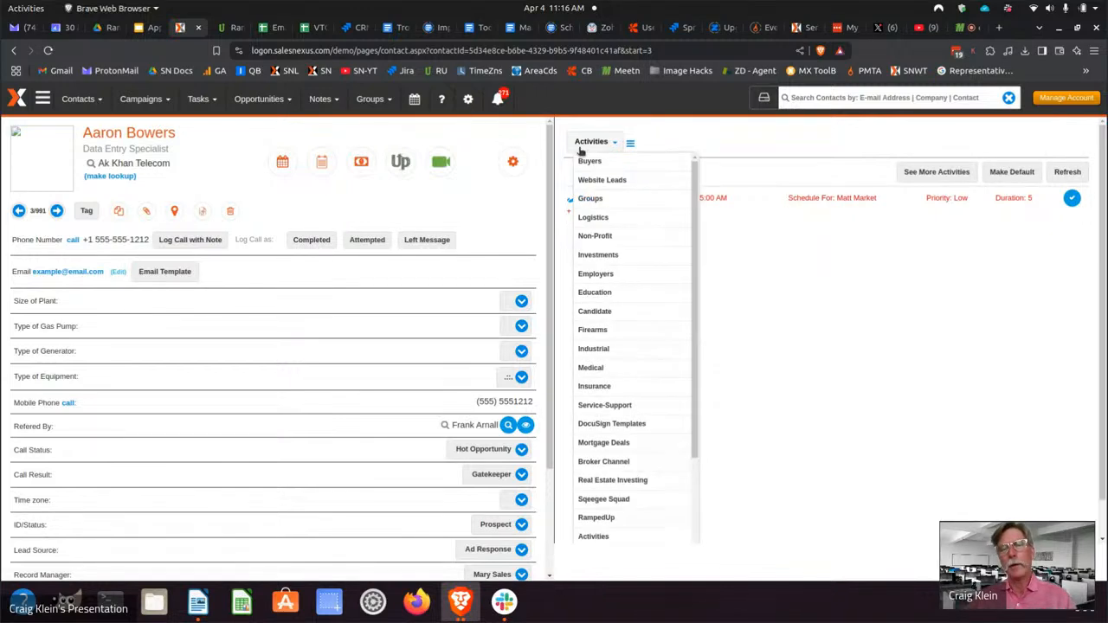
{"action": "left_click", "coordinate": [572, 246]}
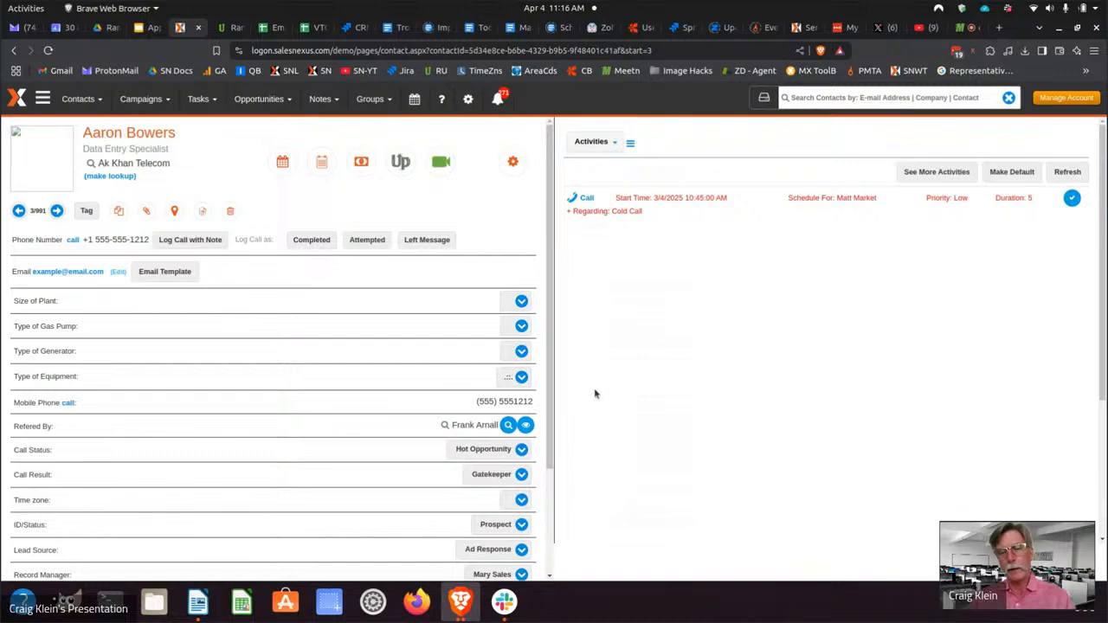
{"action": "left_click", "coordinate": [591, 142]}
{"action": "scroll", "coordinate": [610, 390], "scroll_direction": "down", "scroll_amount": 5}
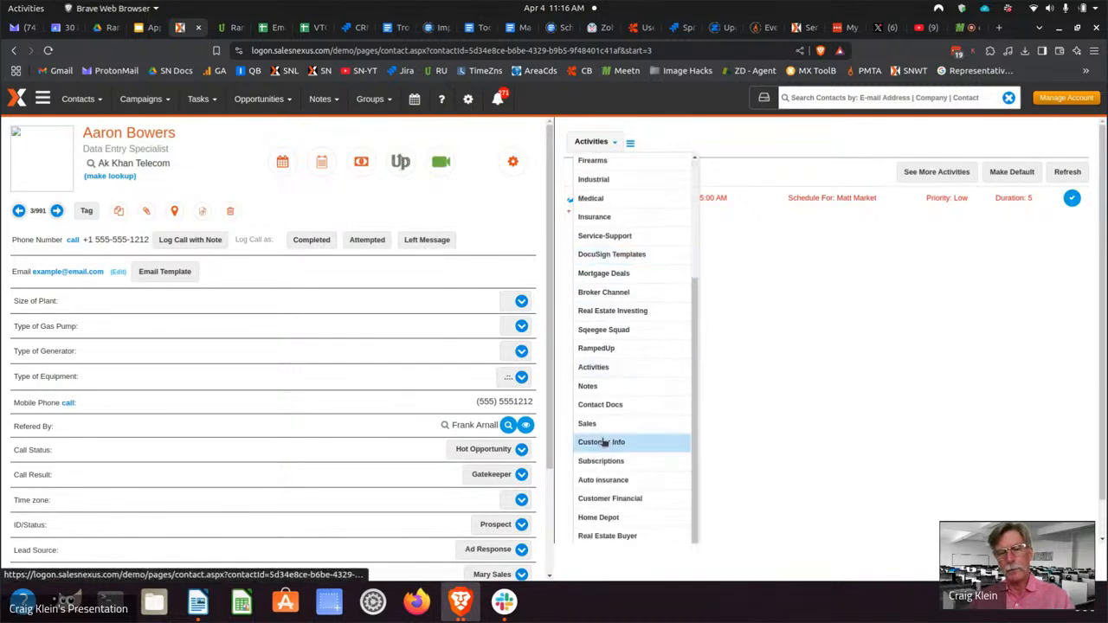
{"action": "left_click", "coordinate": [597, 427]}
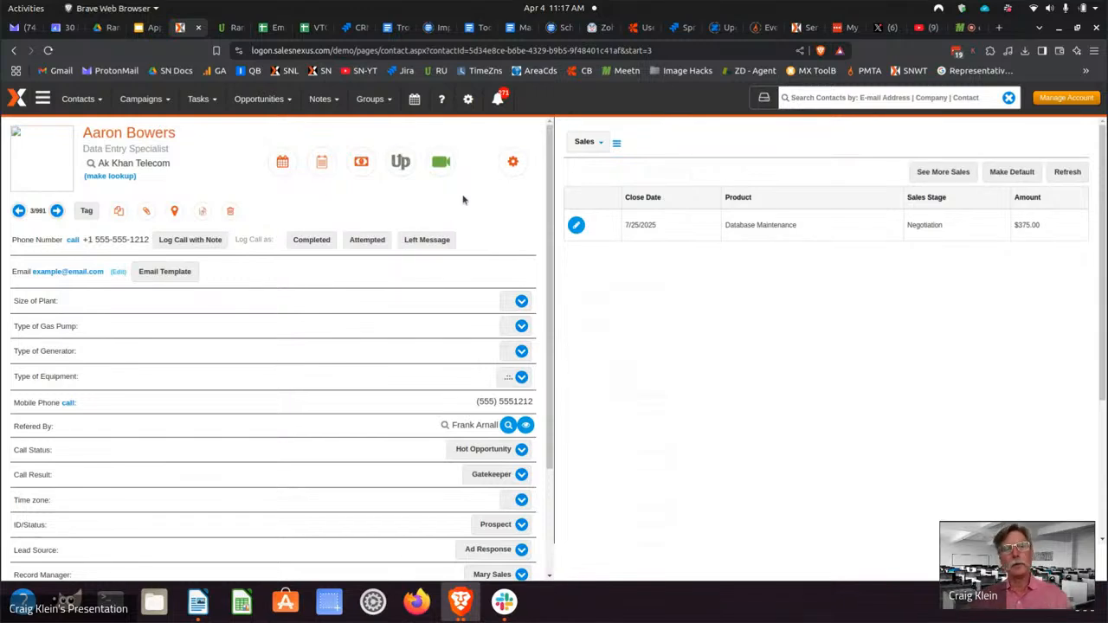
Step: Start a contact import and upload the file wholesale mortg mgmt.csv from the downloads folder
{"action": "left_click", "coordinate": [82, 100]}
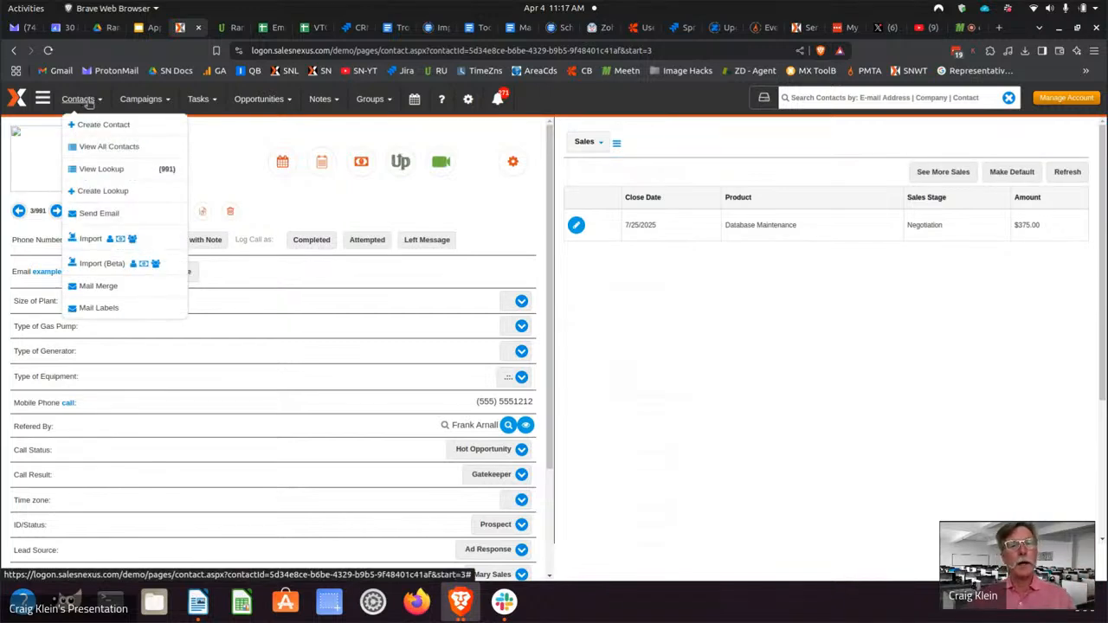
{"action": "left_click", "coordinate": [92, 242]}
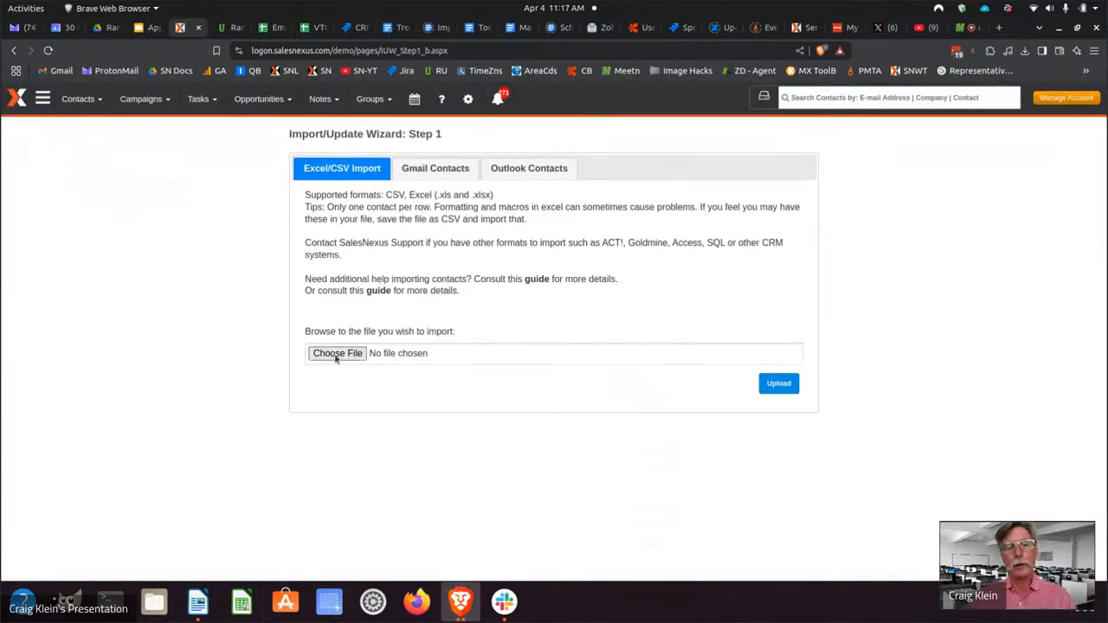
{"action": "left_click", "coordinate": [337, 355]}
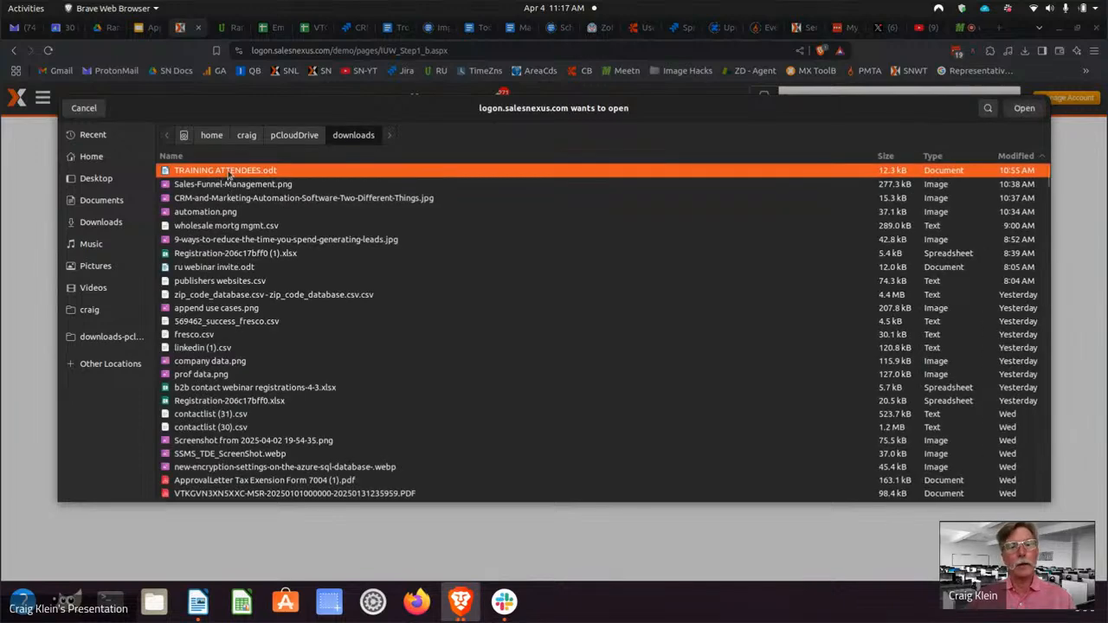
{"action": "left_click", "coordinate": [221, 226]}
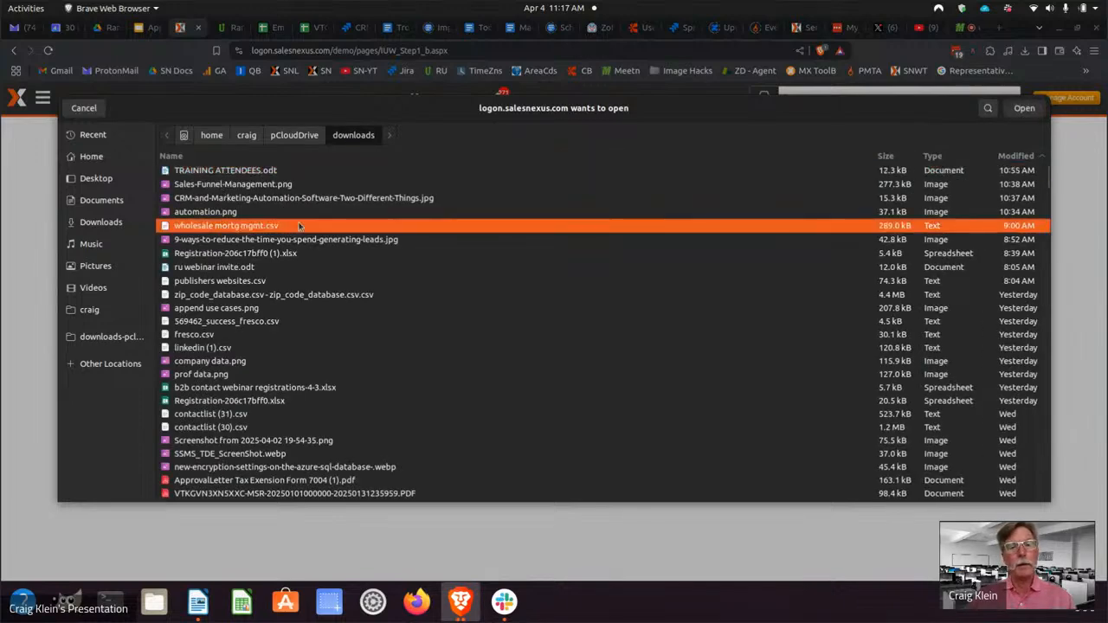
{"action": "left_click", "coordinate": [1024, 108]}
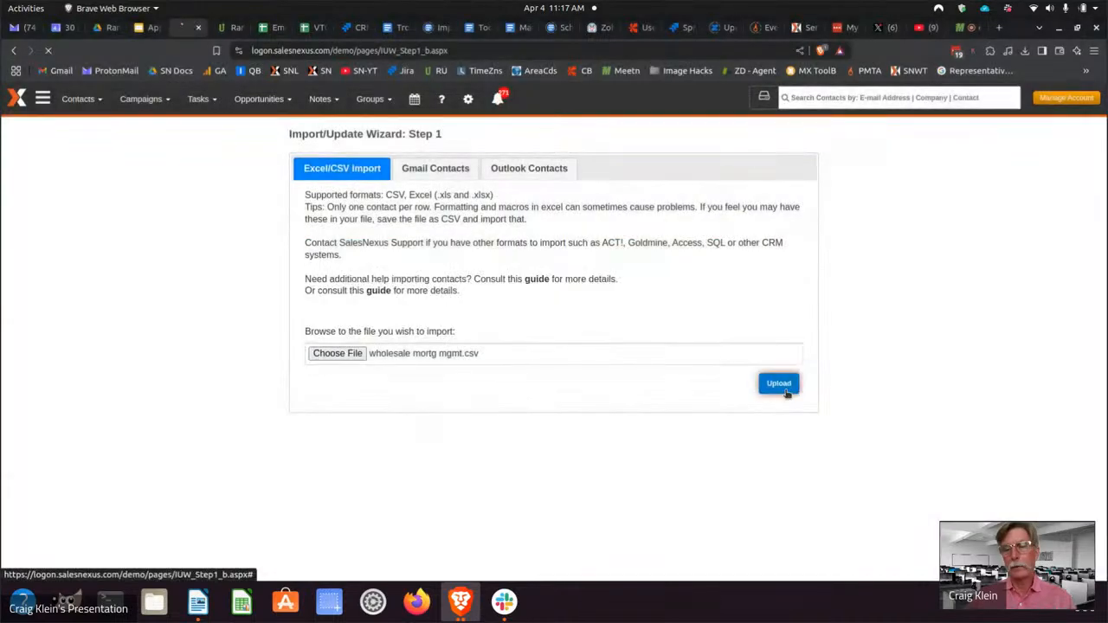
{"action": "left_click", "coordinate": [779, 383]}
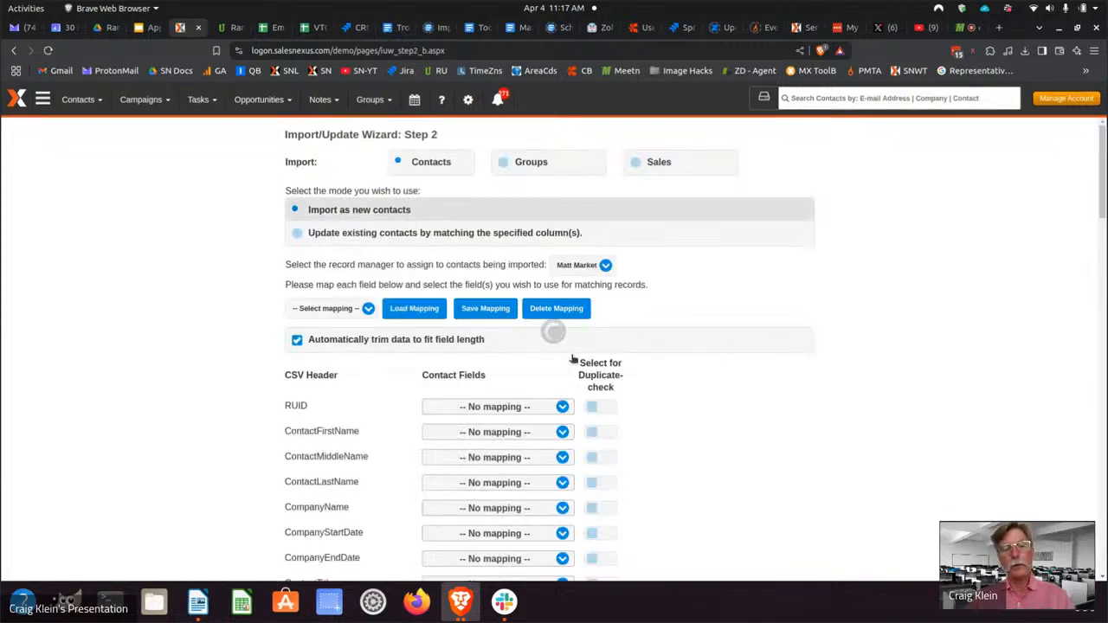
Step: Review how the uploaded file's CSV headers map to contact fields and which are selected for the duplicate check
{"action": "scroll", "coordinate": [316, 417], "scroll_direction": "down", "scroll_amount": 3}
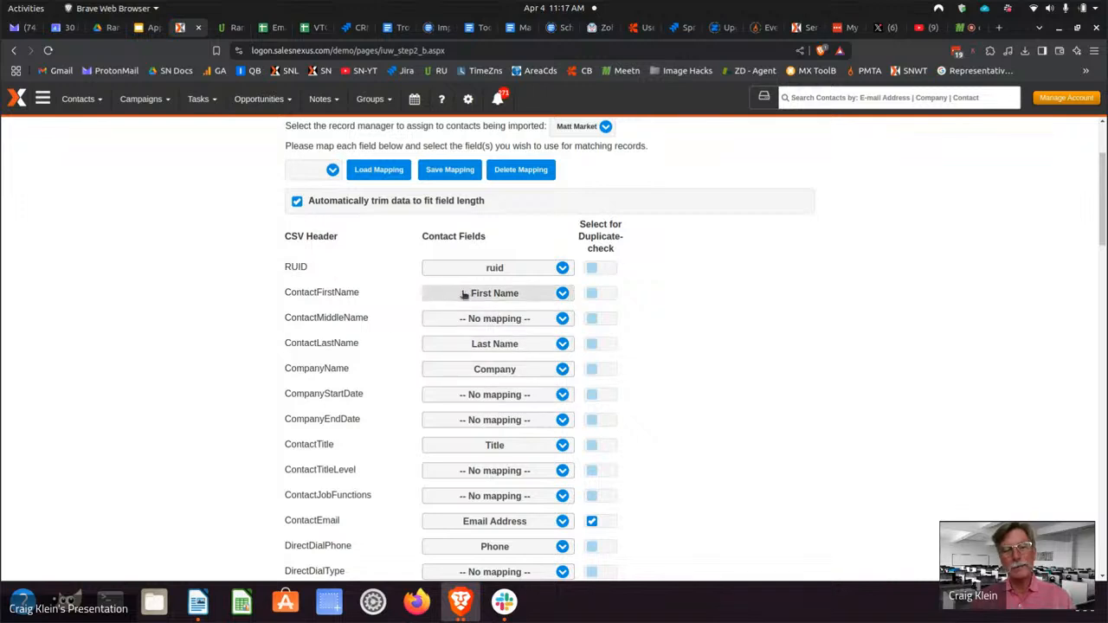
{"action": "scroll", "coordinate": [520, 338], "scroll_direction": "down", "scroll_amount": 3}
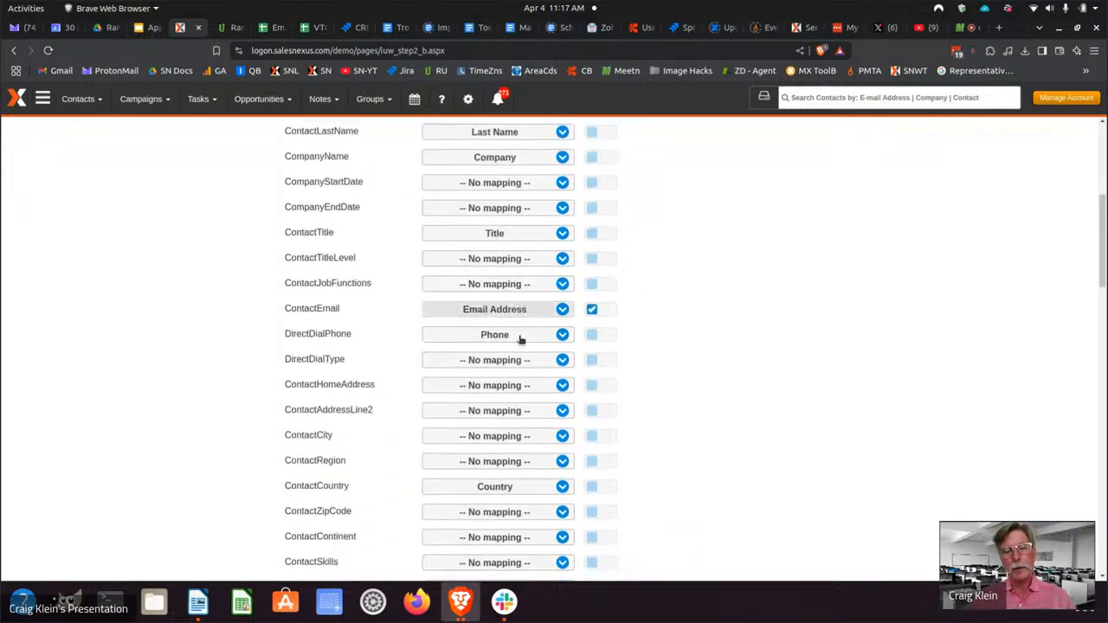
{"action": "scroll", "coordinate": [521, 338], "scroll_direction": "down", "scroll_amount": 1}
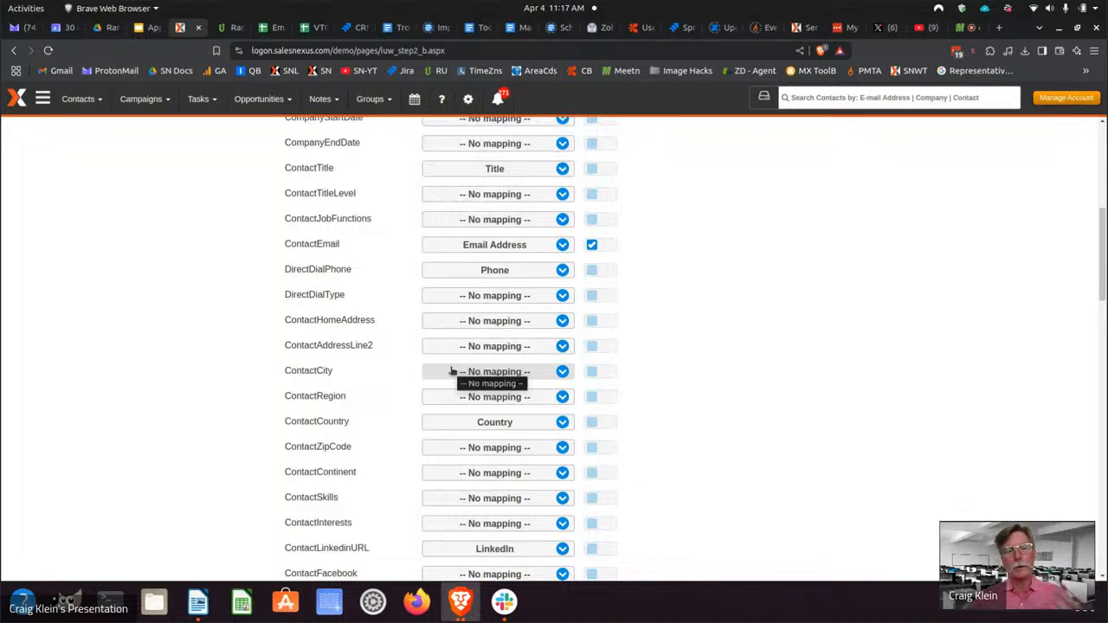
Step: Map the ContactOfficeCity CSV header to the City contact field
{"action": "scroll", "coordinate": [459, 370], "scroll_direction": "down", "scroll_amount": 4}
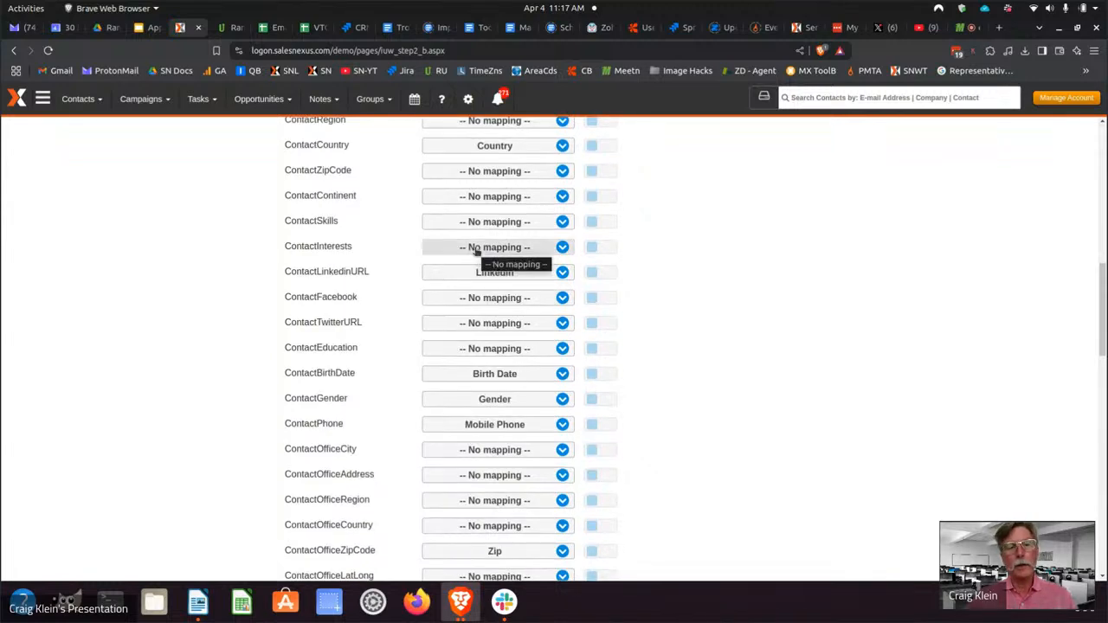
{"action": "left_click", "coordinate": [475, 250]}
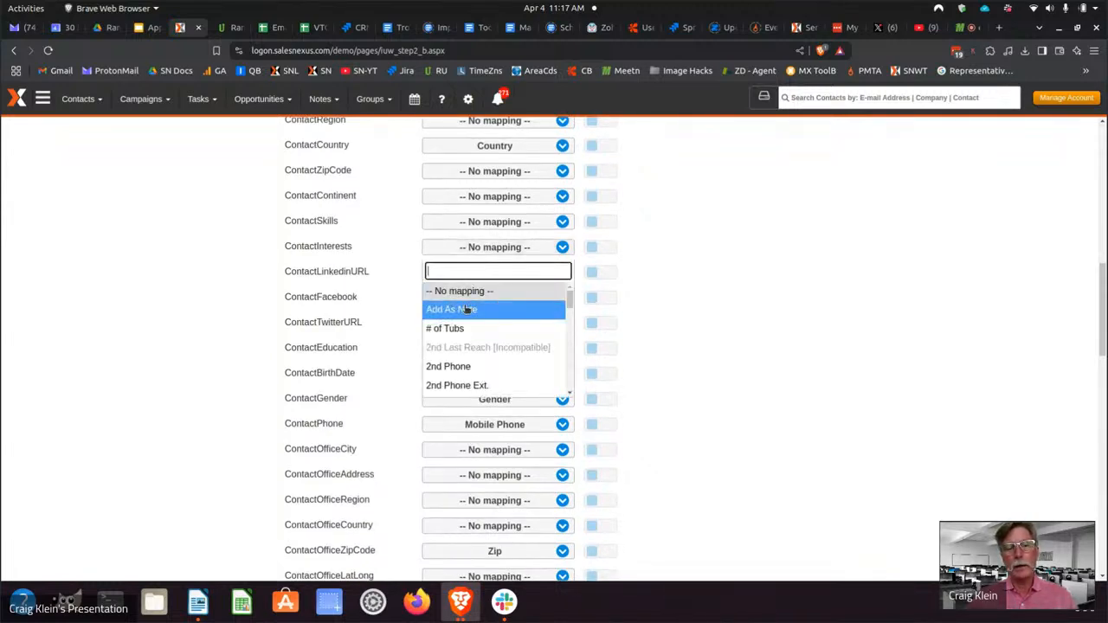
{"action": "left_click", "coordinate": [649, 221]}
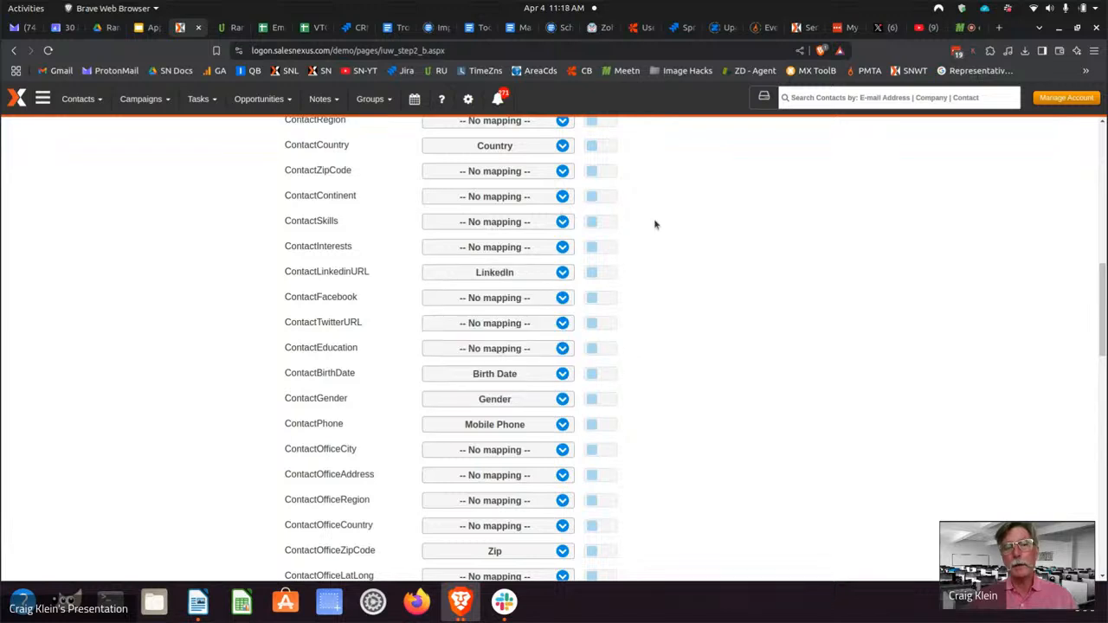
{"action": "scroll", "coordinate": [502, 270], "scroll_direction": "down", "scroll_amount": 3}
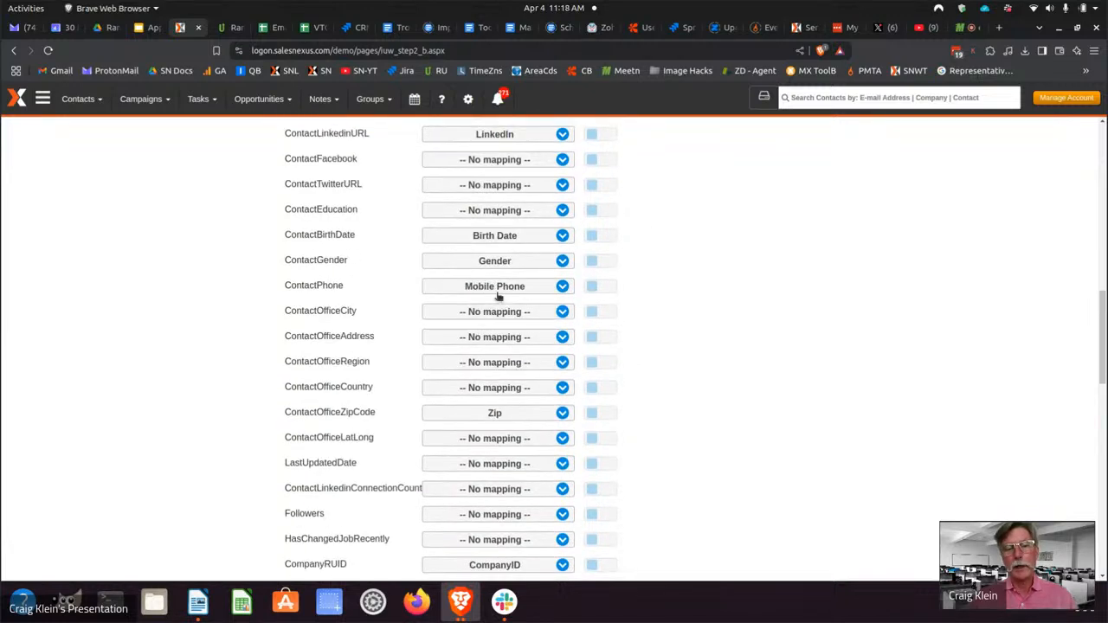
{"action": "left_click", "coordinate": [498, 313]}
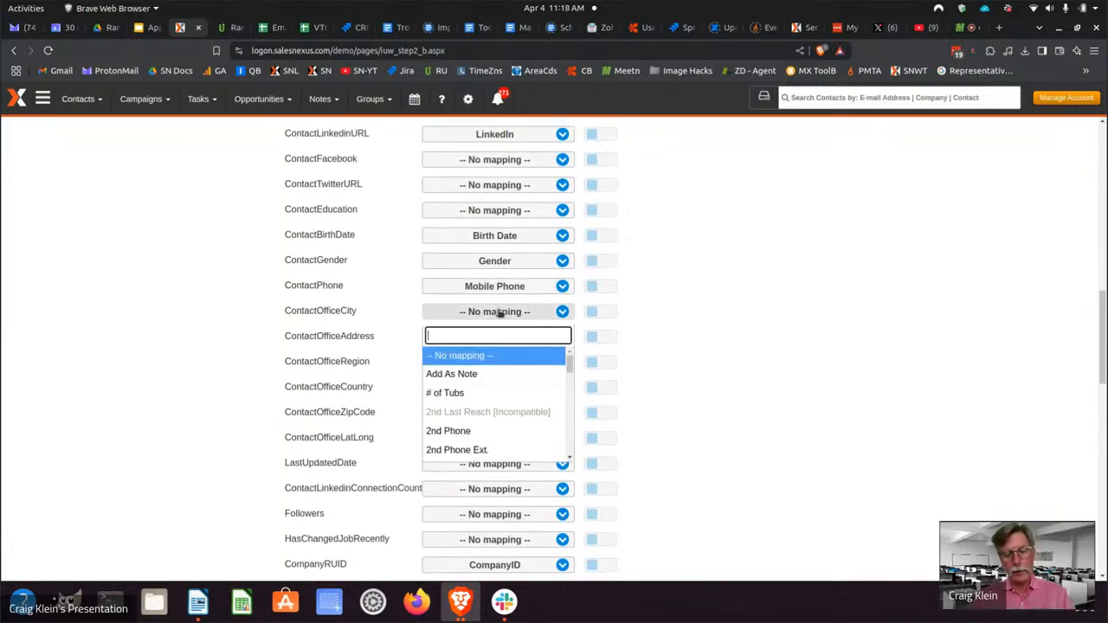
{"action": "type", "text": "city"}
{"action": "key", "text": "Return"}
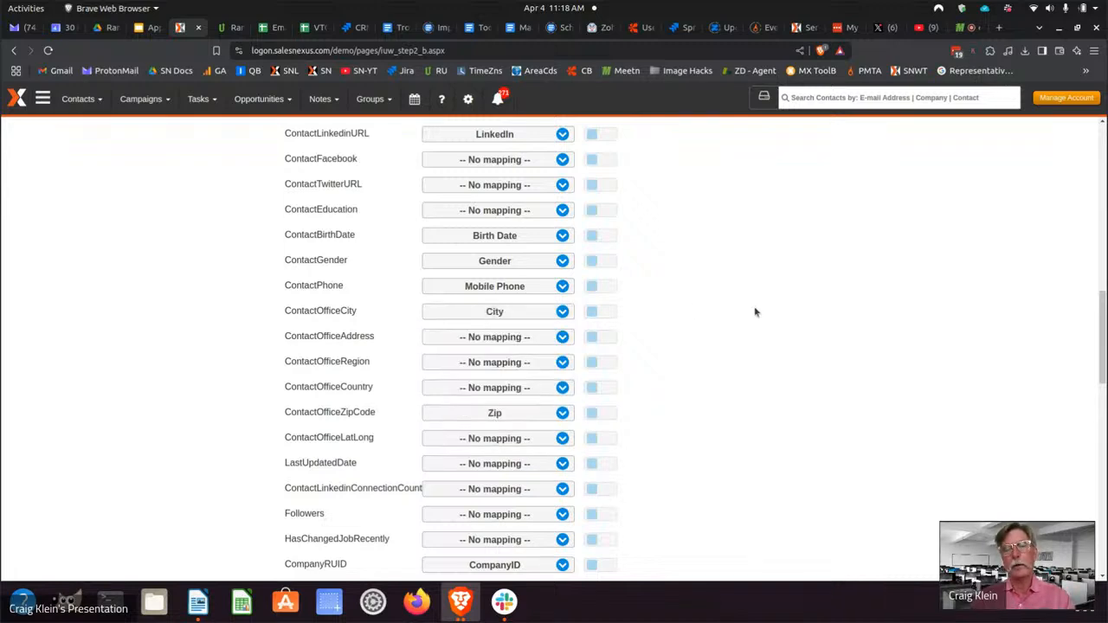
Step: Select Title, Last Name and First Name for the duplicate check and exclude Email Address from it
{"action": "scroll", "coordinate": [755, 312], "scroll_direction": "up", "scroll_amount": 5}
{"action": "scroll", "coordinate": [753, 308], "scroll_direction": "up", "scroll_amount": 2}
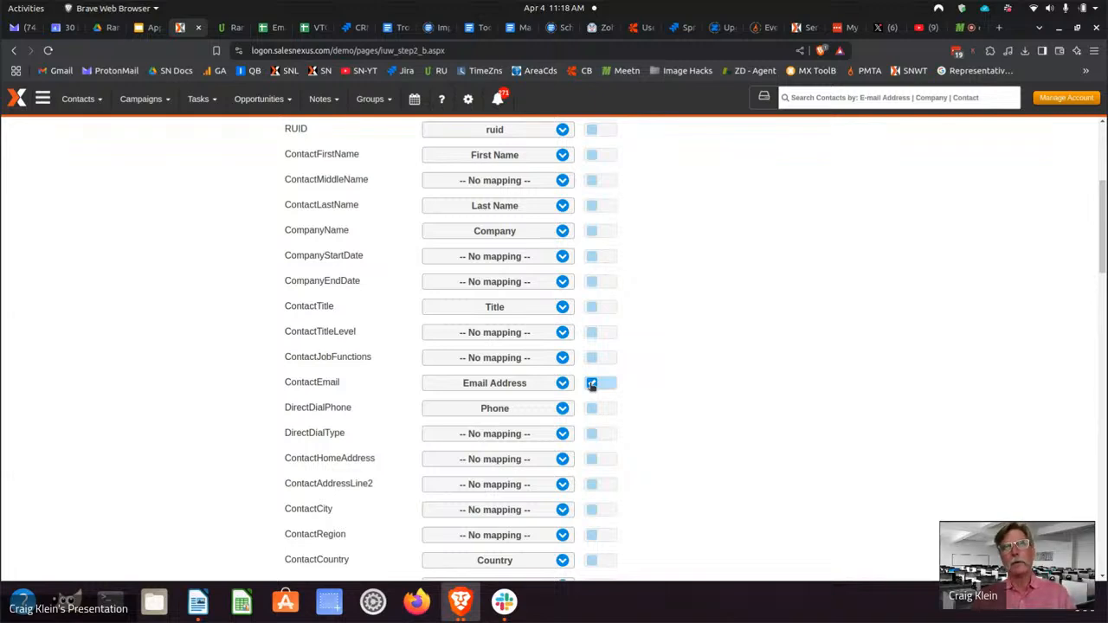
{"action": "left_click", "coordinate": [591, 383]}
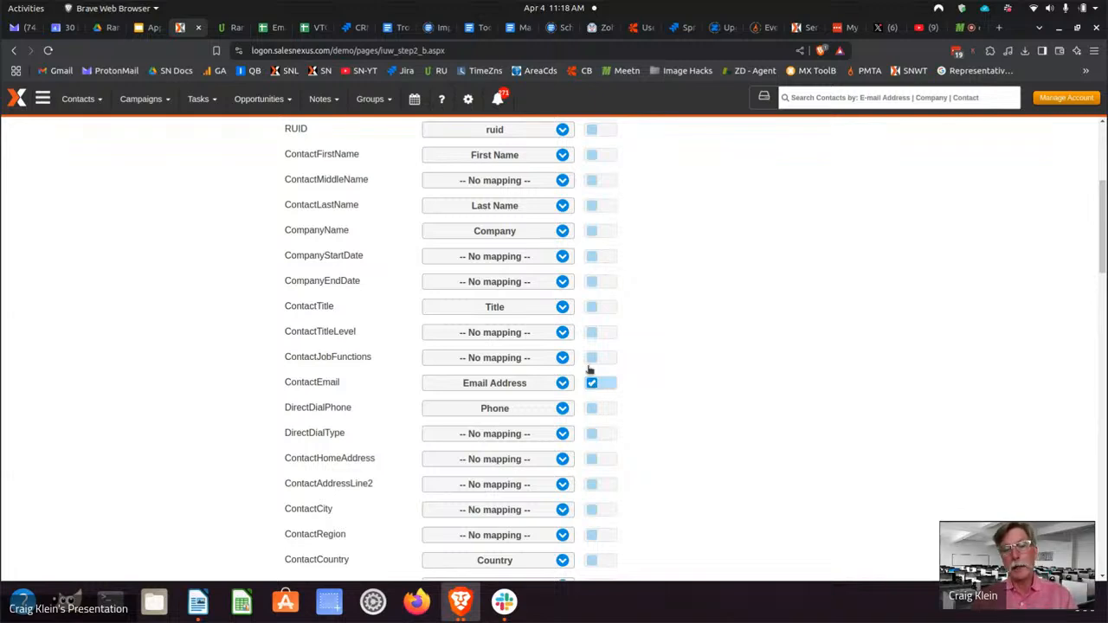
{"action": "left_click", "coordinate": [591, 307]}
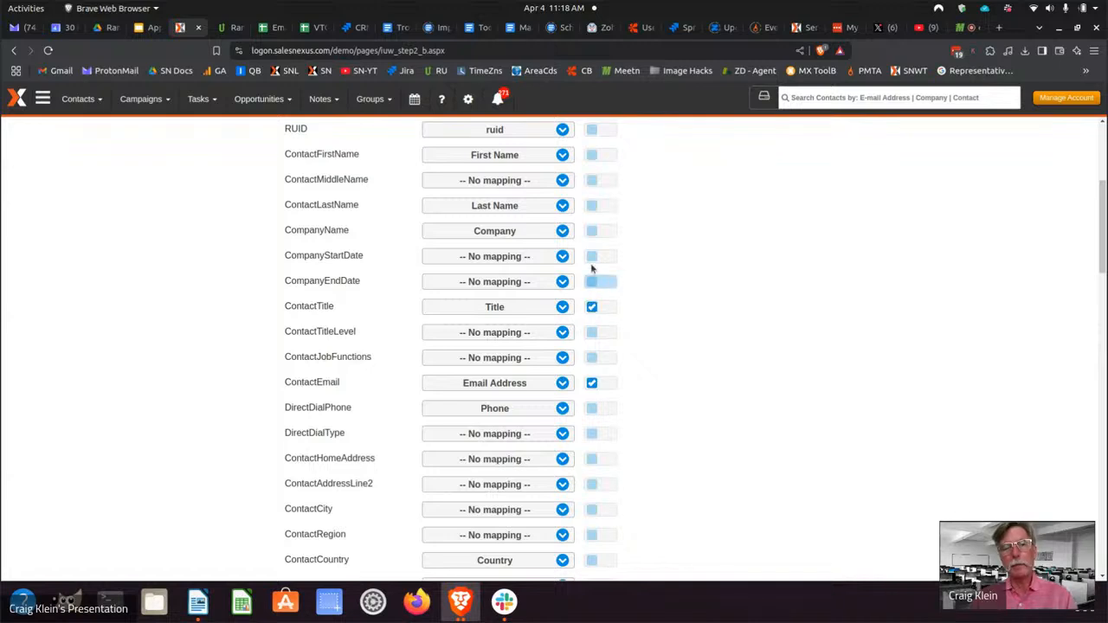
{"action": "left_click", "coordinate": [590, 205]}
{"action": "left_click", "coordinate": [590, 155]}
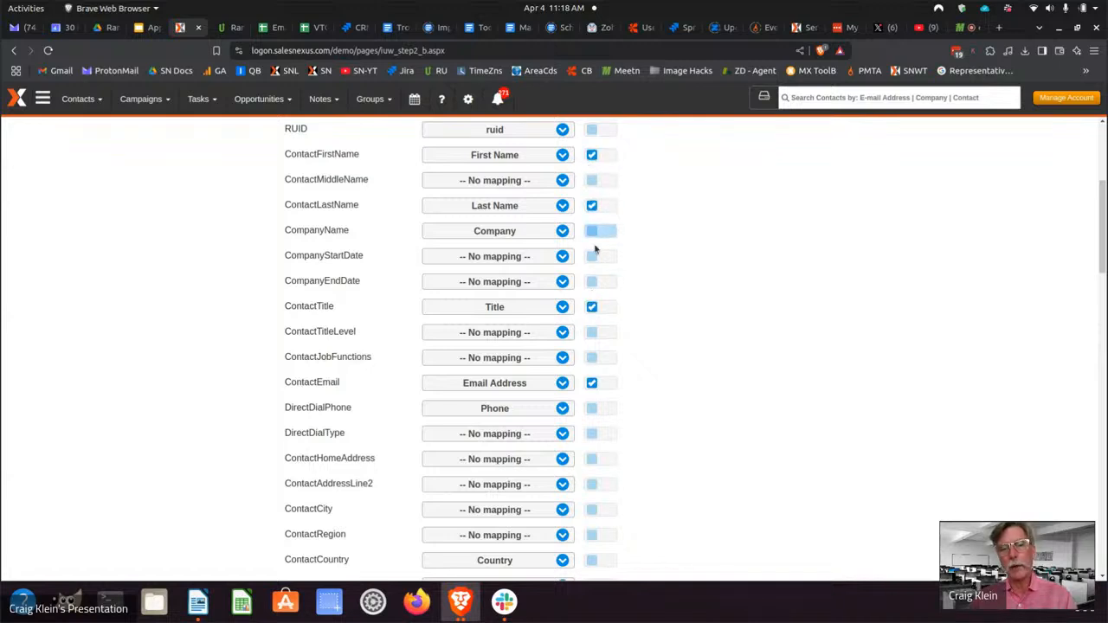
{"action": "left_click", "coordinate": [591, 384]}
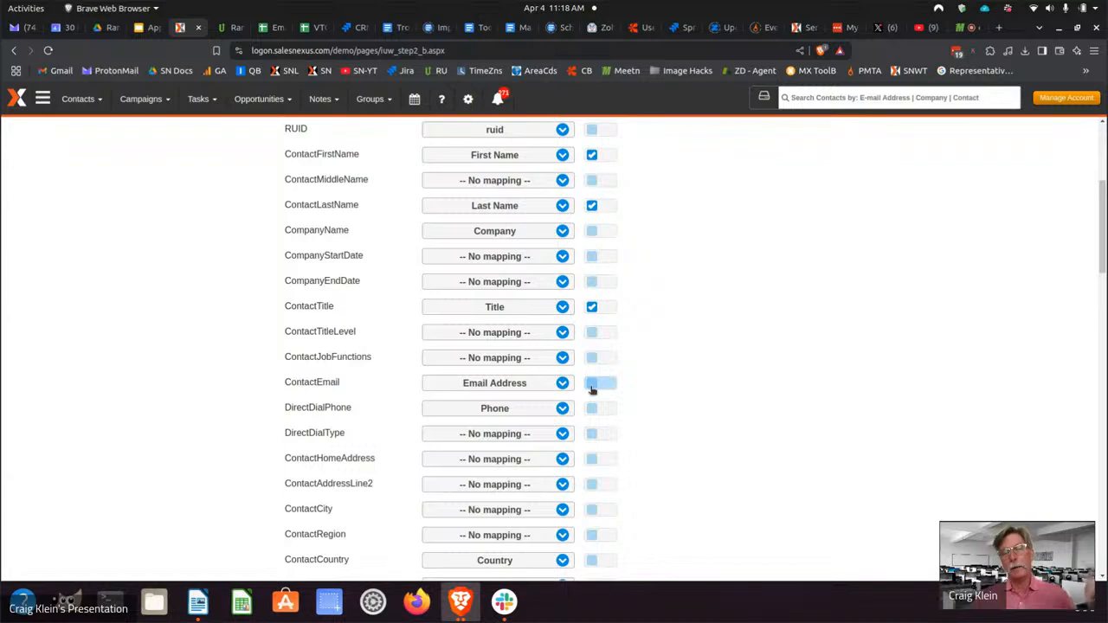
Step: Change the import mode to update existing contacts by matching the specified columns
{"action": "scroll", "coordinate": [683, 250], "scroll_direction": "up", "scroll_amount": 5}
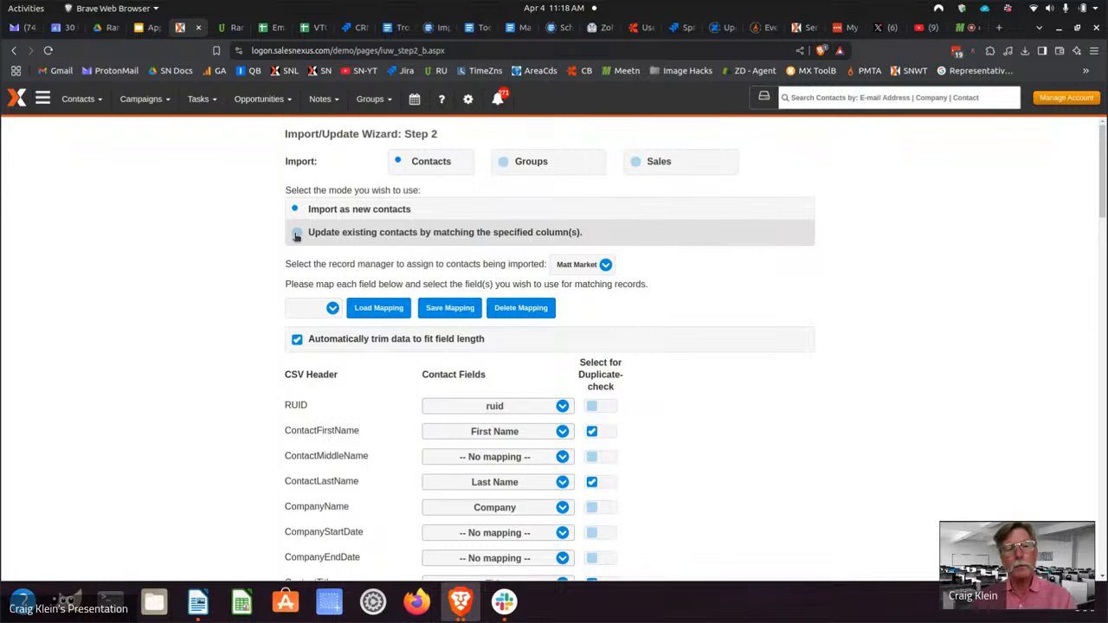
{"action": "left_click", "coordinate": [297, 234]}
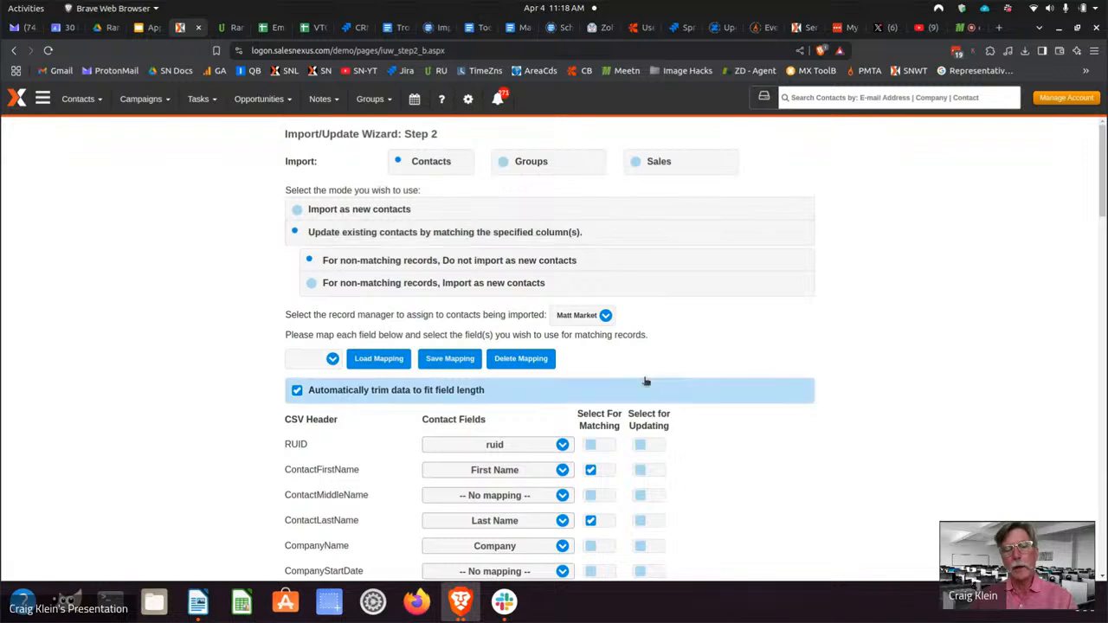
{"action": "scroll", "coordinate": [849, 380], "scroll_direction": "down", "scroll_amount": 2}
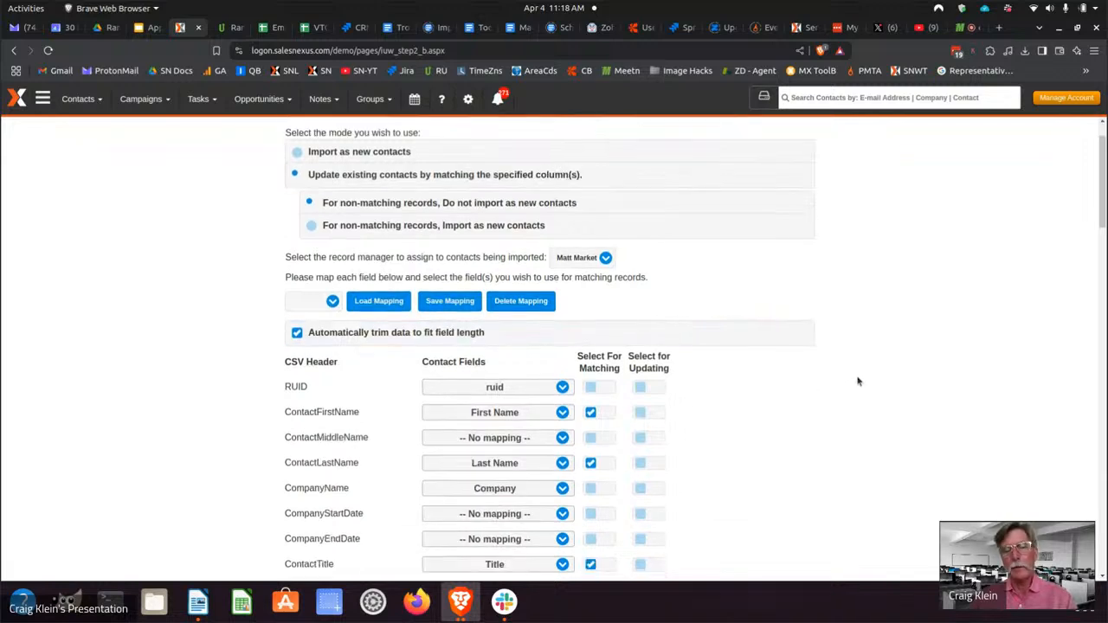
{"action": "scroll", "coordinate": [858, 382], "scroll_direction": "up", "scroll_amount": 2}
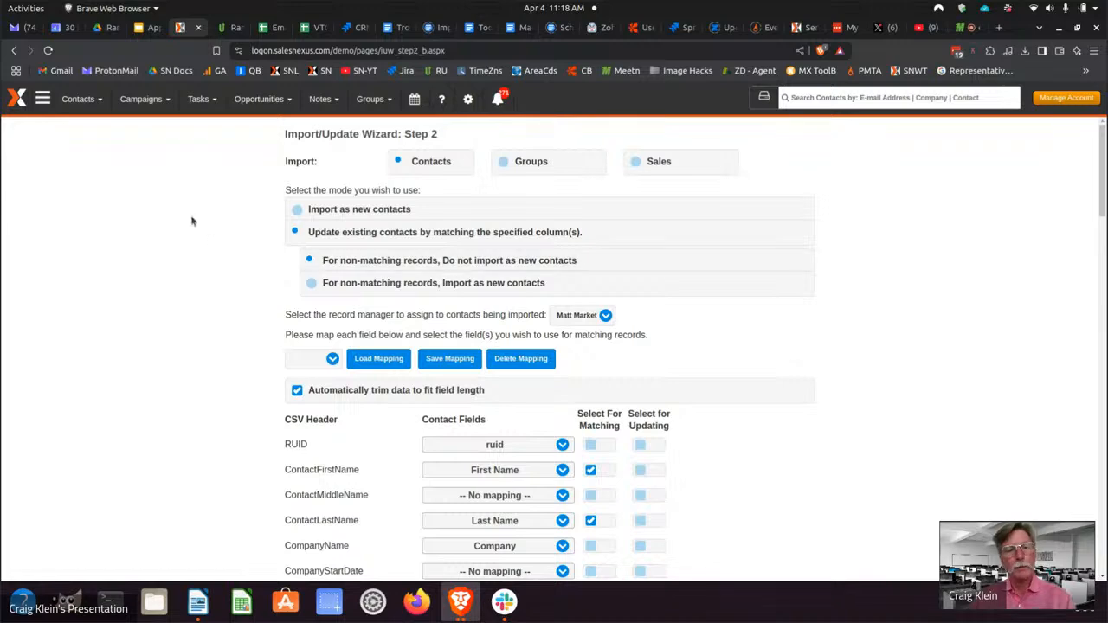
Step: Leave the import wizard and view the contacts in the current lookup
{"action": "left_click", "coordinate": [147, 98]}
{"action": "left_click", "coordinate": [78, 98]}
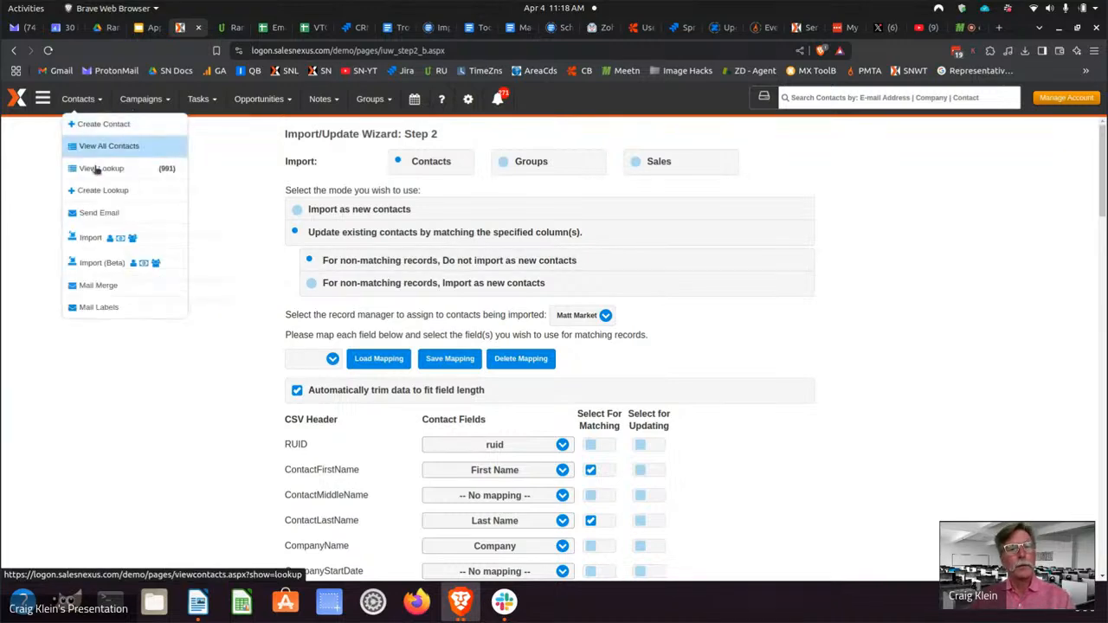
{"action": "left_click", "coordinate": [111, 173]}
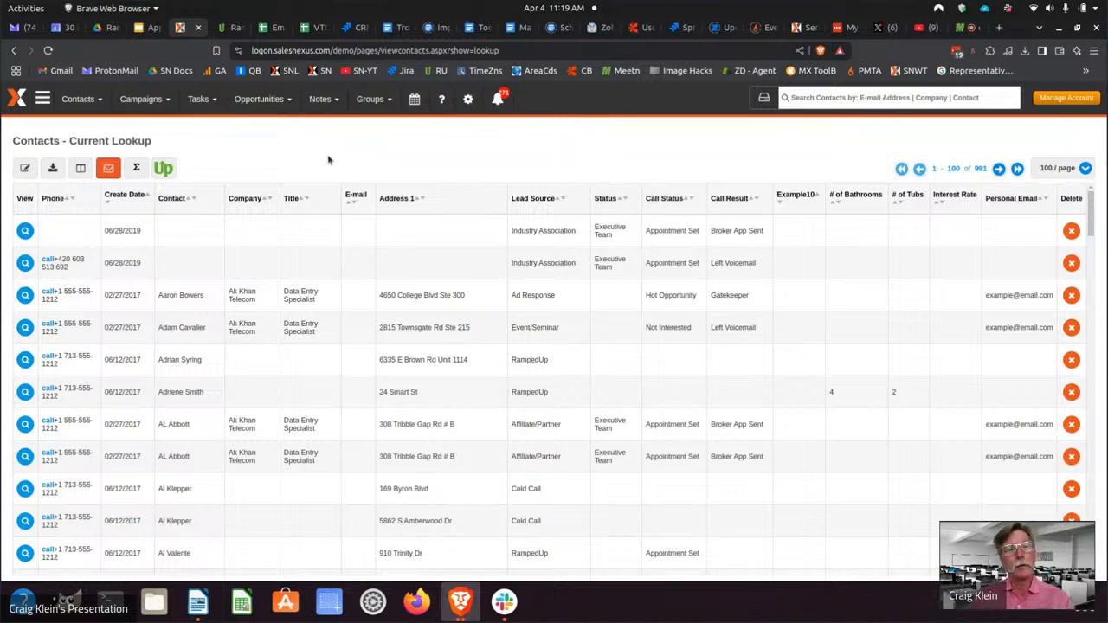
Step: Open the campaign email templates and browse the gallery of ready-made designs
{"action": "left_click", "coordinate": [130, 101]}
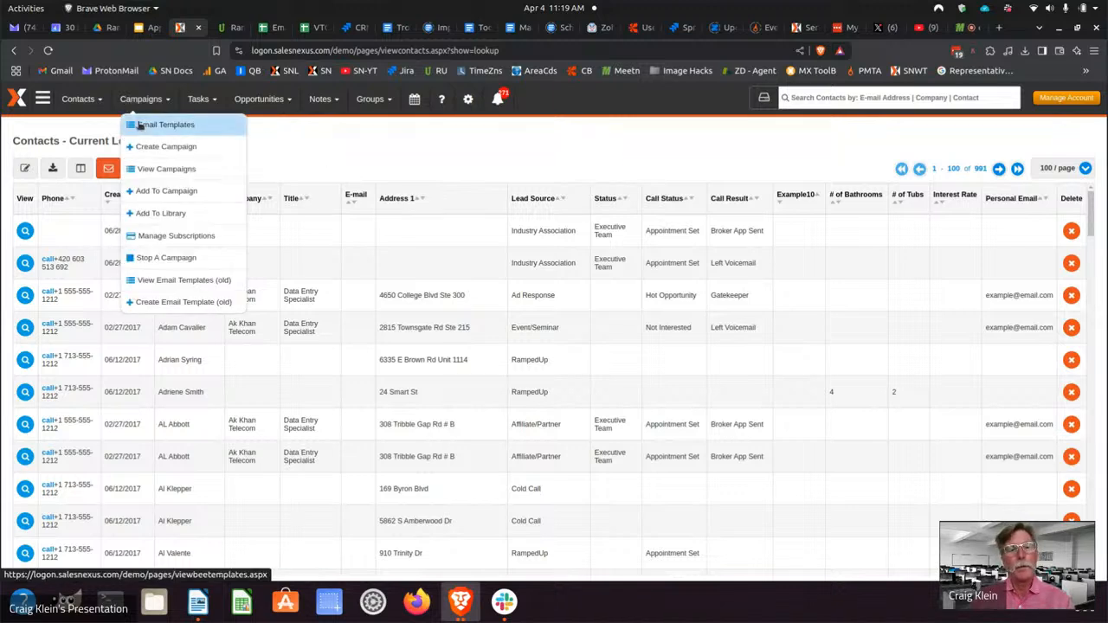
{"action": "left_click", "coordinate": [140, 125]}
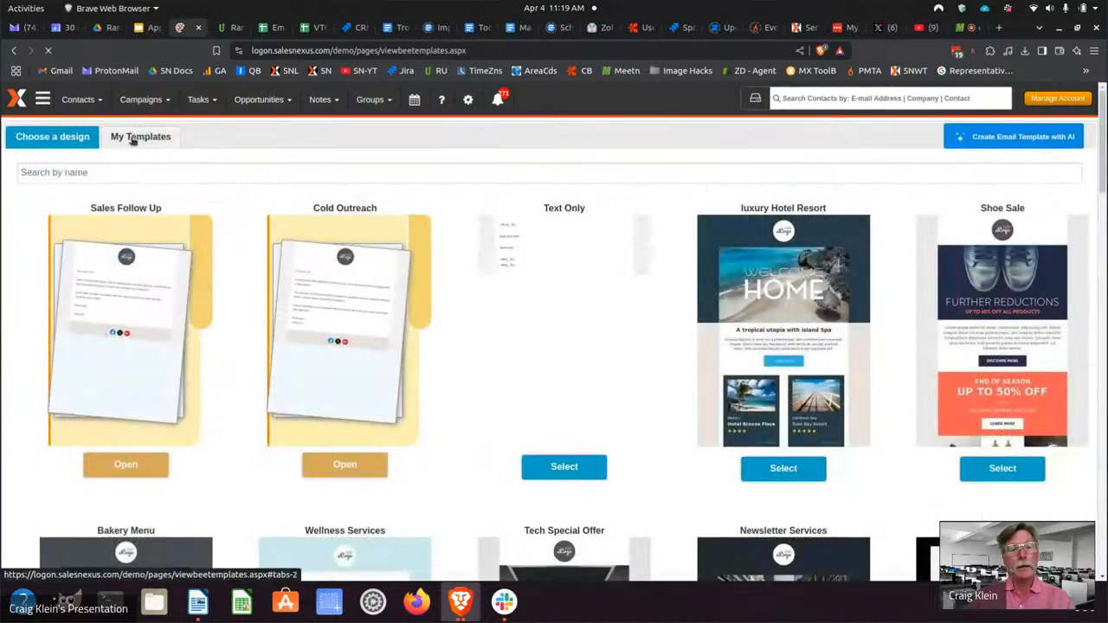
{"action": "scroll", "coordinate": [549, 376], "scroll_direction": "down", "scroll_amount": 5}
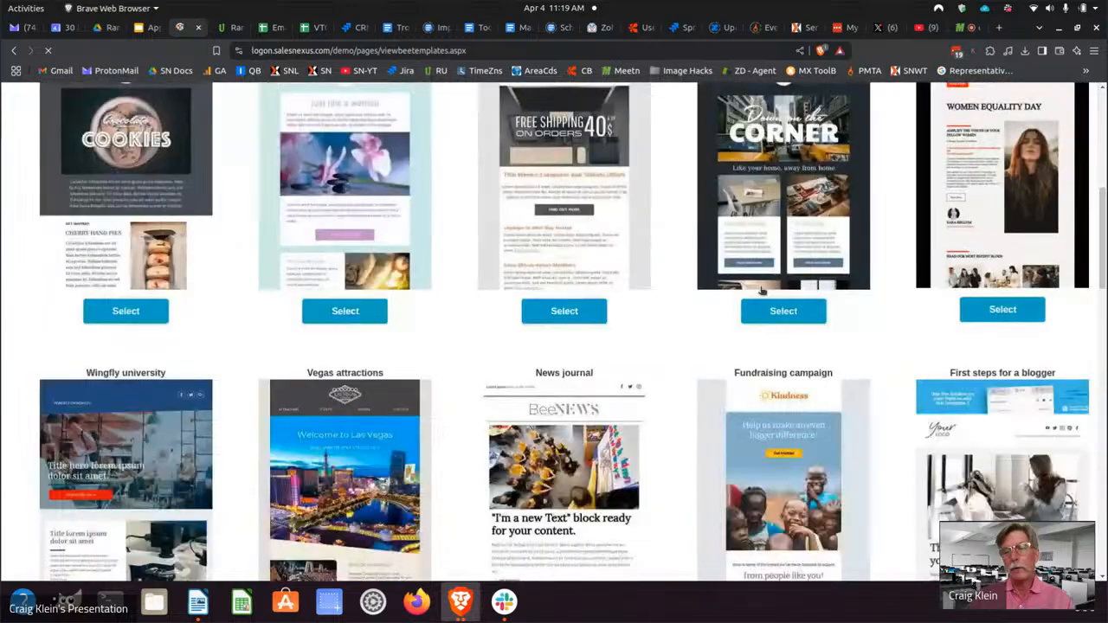
{"action": "scroll", "coordinate": [762, 291], "scroll_direction": "down", "scroll_amount": 11}
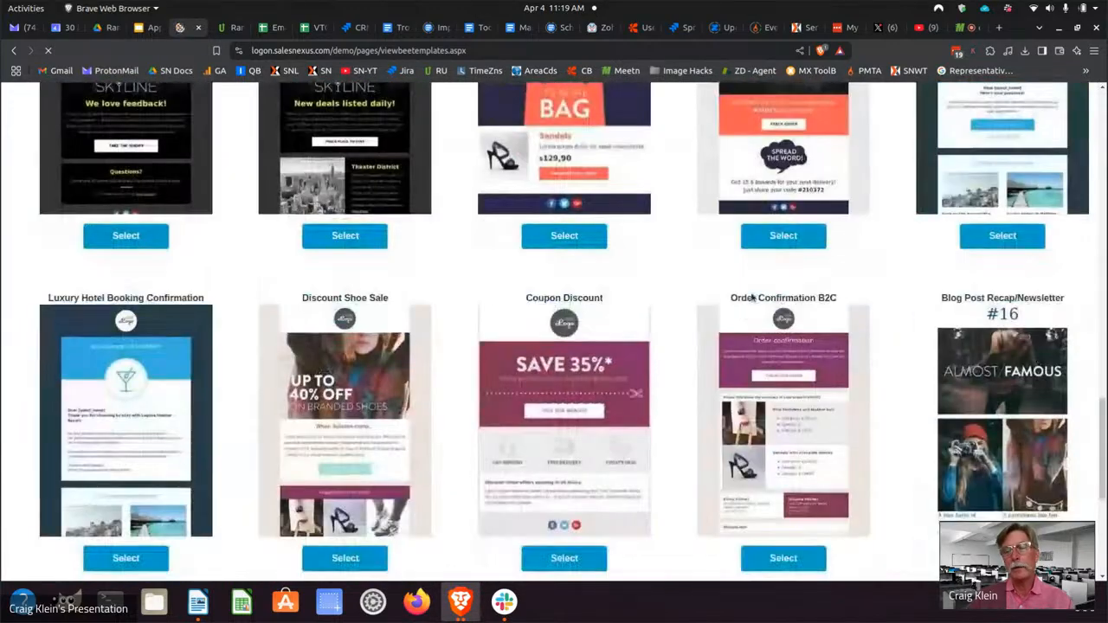
{"action": "scroll", "coordinate": [751, 297], "scroll_direction": "down", "scroll_amount": 7}
{"action": "scroll", "coordinate": [752, 298], "scroll_direction": "up", "scroll_amount": 12}
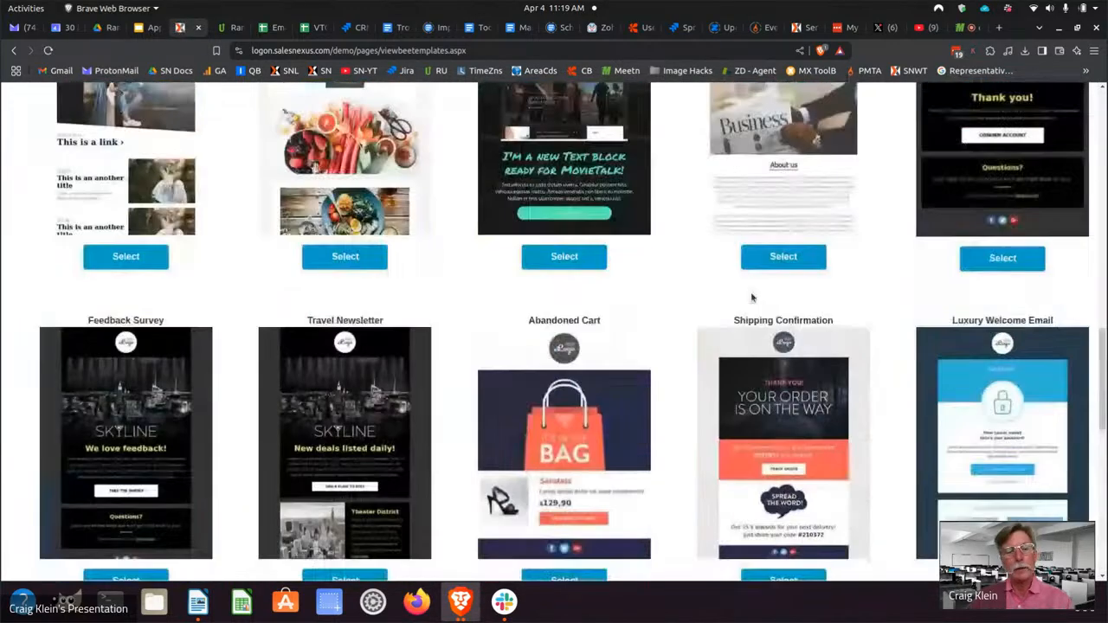
{"action": "scroll", "coordinate": [752, 297], "scroll_direction": "up", "scroll_amount": 3}
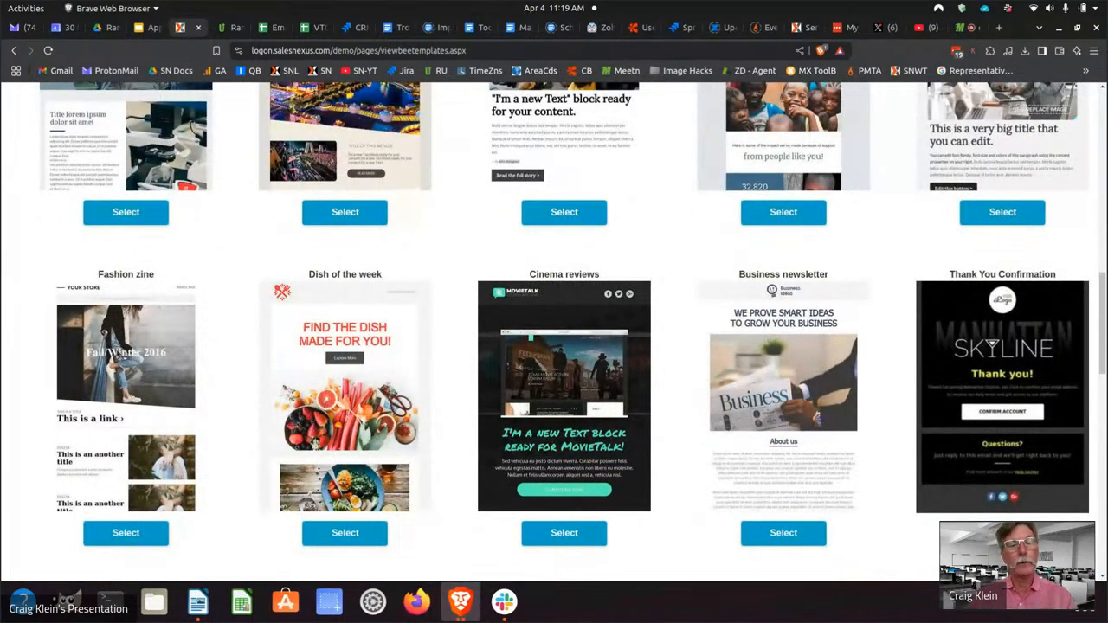
{"action": "scroll", "coordinate": [116, 354], "scroll_direction": "up", "scroll_amount": 10}
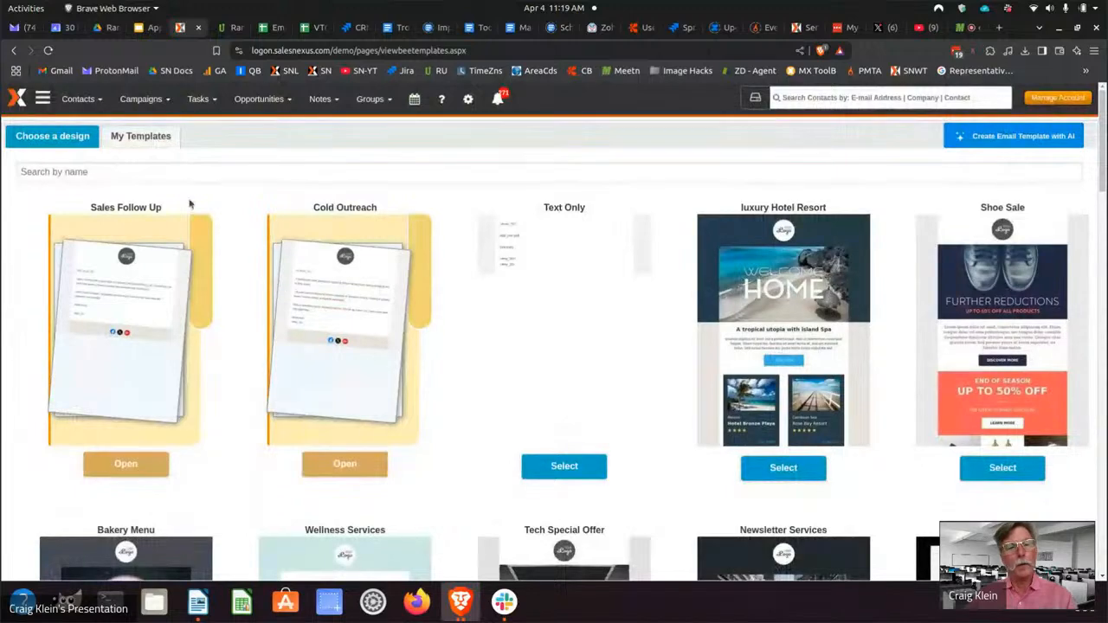
Step: Browse the account's own saved email templates
{"action": "left_click", "coordinate": [155, 137]}
{"action": "scroll", "coordinate": [697, 283], "scroll_direction": "down", "scroll_amount": 5}
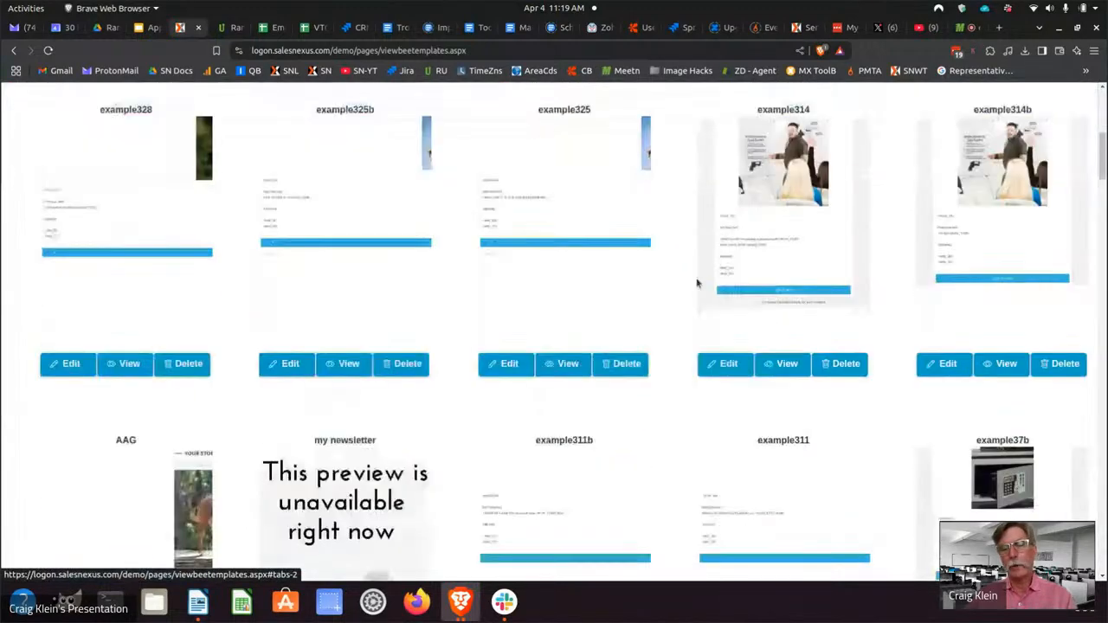
{"action": "scroll", "coordinate": [688, 290], "scroll_direction": "down", "scroll_amount": 15}
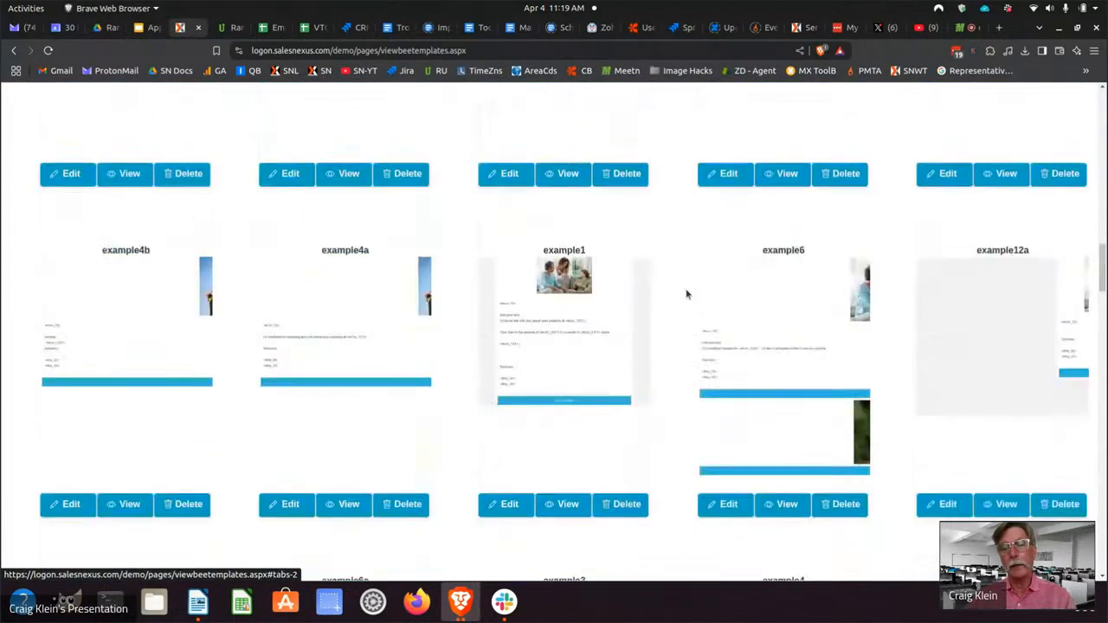
{"action": "scroll", "coordinate": [686, 294], "scroll_direction": "up", "scroll_amount": 15}
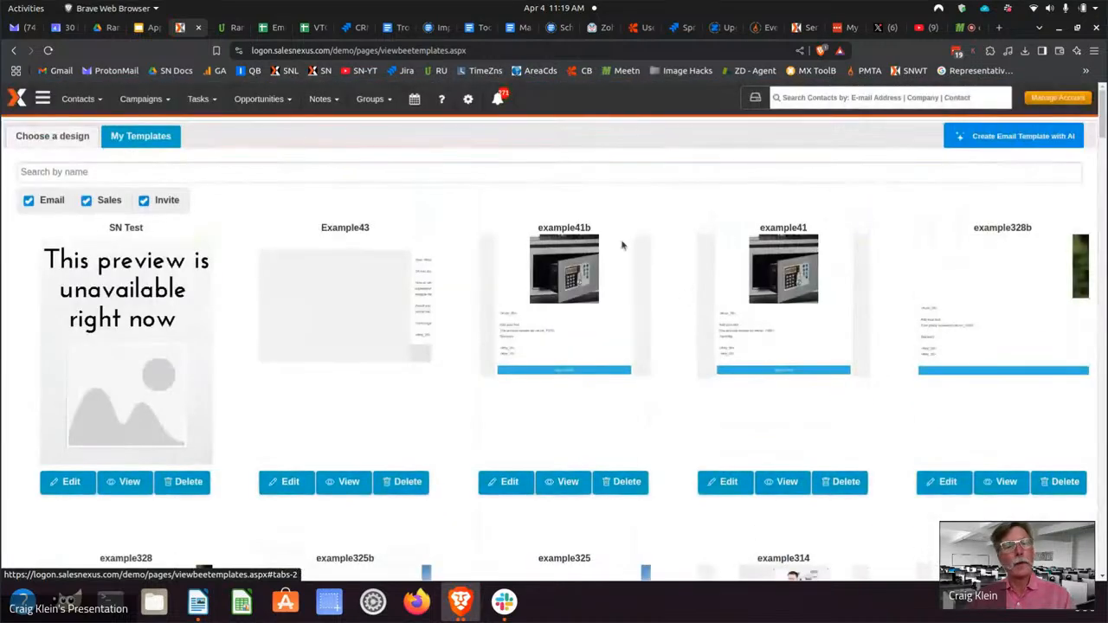
Step: Create an email template named "example 44" from the Text Only design and start editing its body text
{"action": "left_click", "coordinate": [52, 135]}
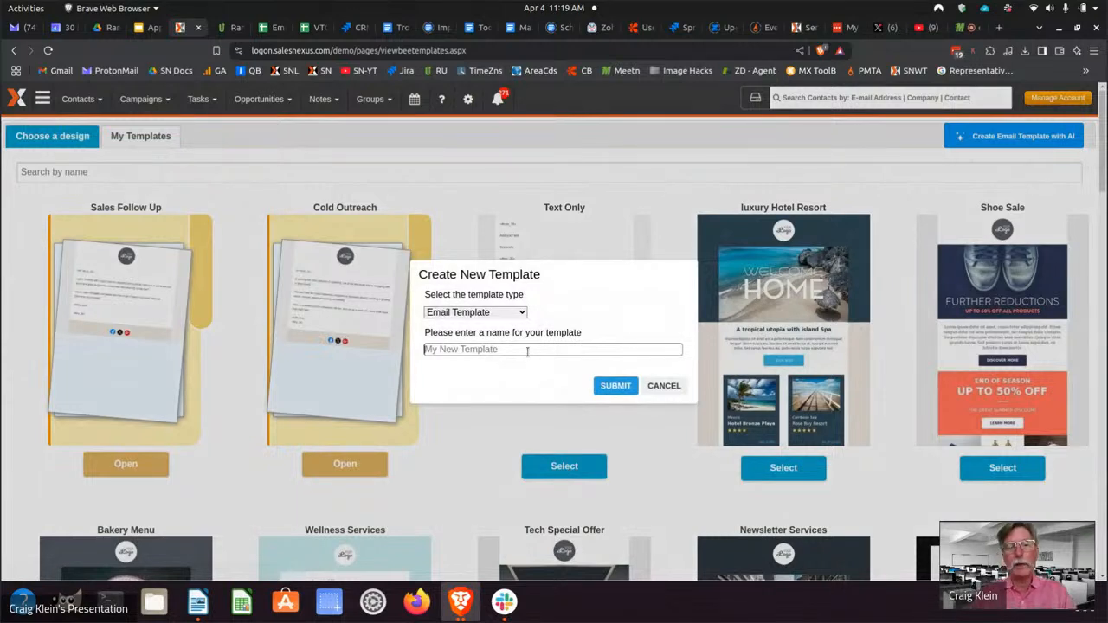
{"action": "left_click", "coordinate": [528, 350]}
{"action": "type", "text": "example 44"}
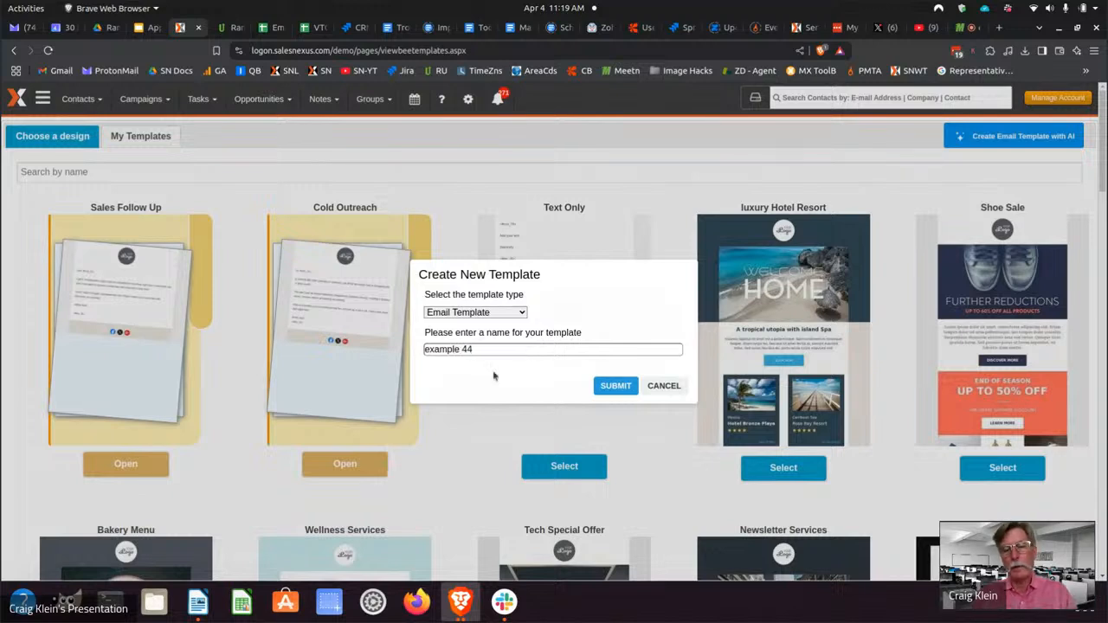
{"action": "left_click", "coordinate": [619, 388]}
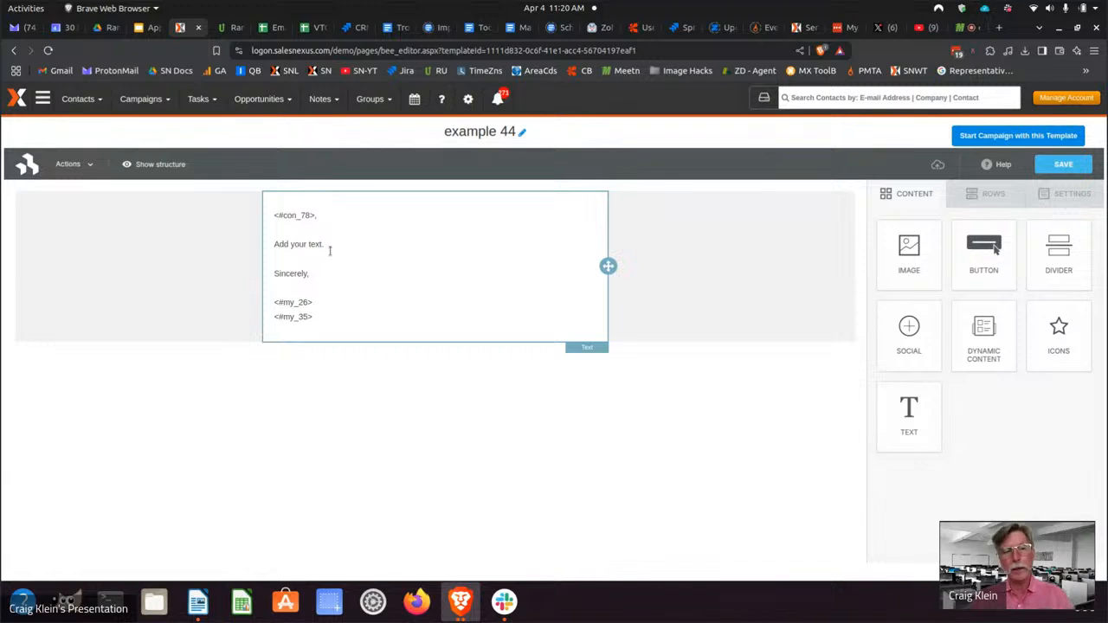
{"action": "left_click", "coordinate": [329, 250]}
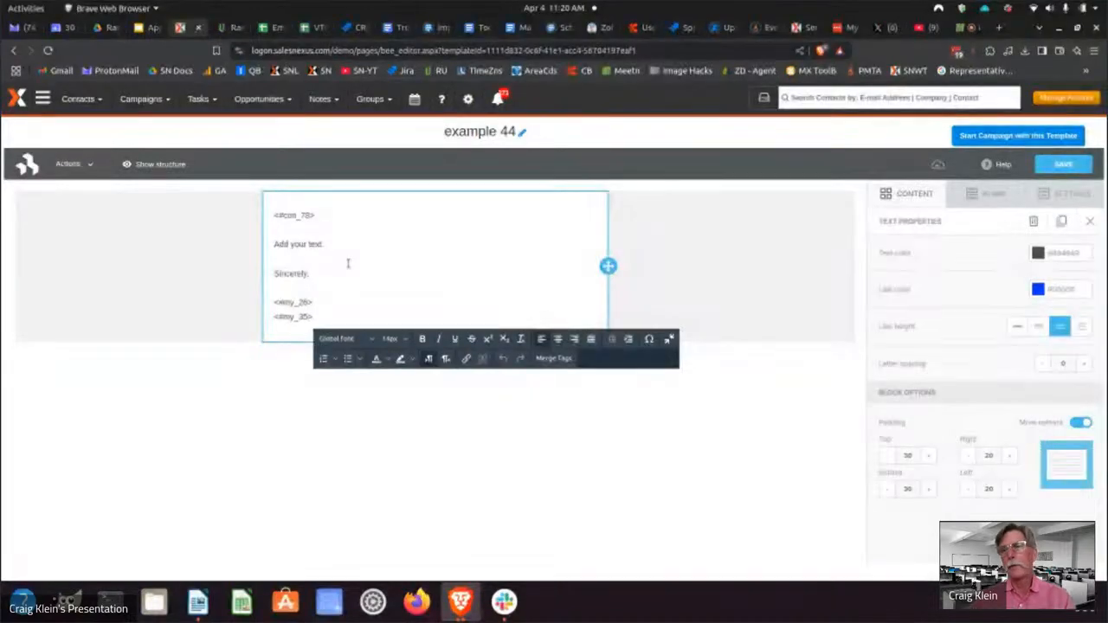
Step: Switch to the Meetn meeting, admit the guest from the waiting room, and return to the SalesNexus template editor
{"action": "left_click", "coordinate": [961, 28]}
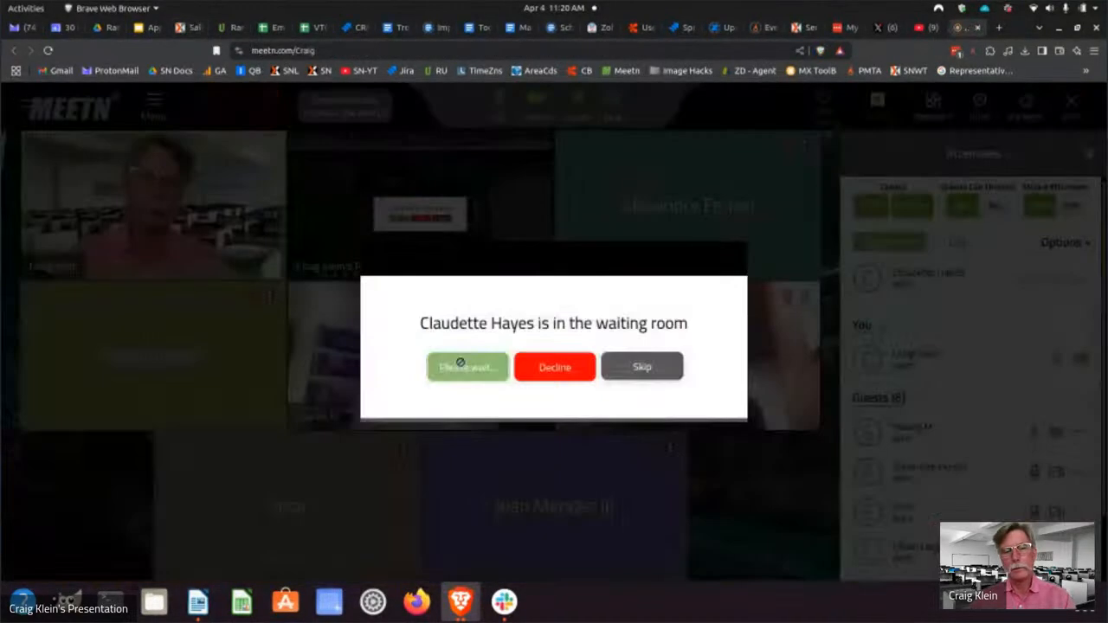
{"action": "left_click", "coordinate": [470, 366]}
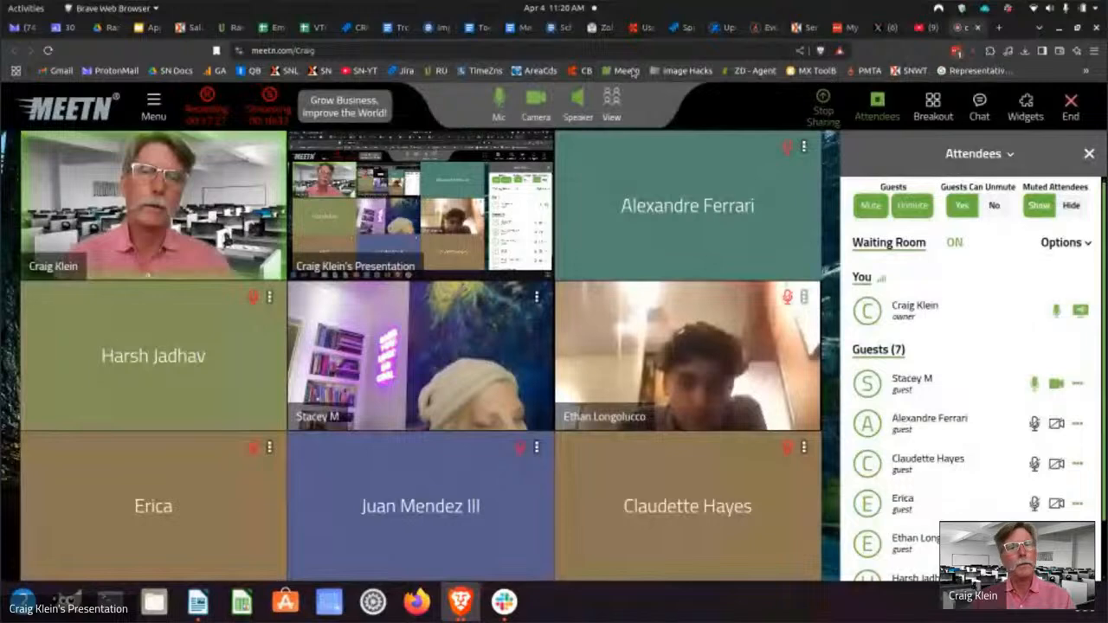
{"action": "left_click", "coordinate": [187, 27]}
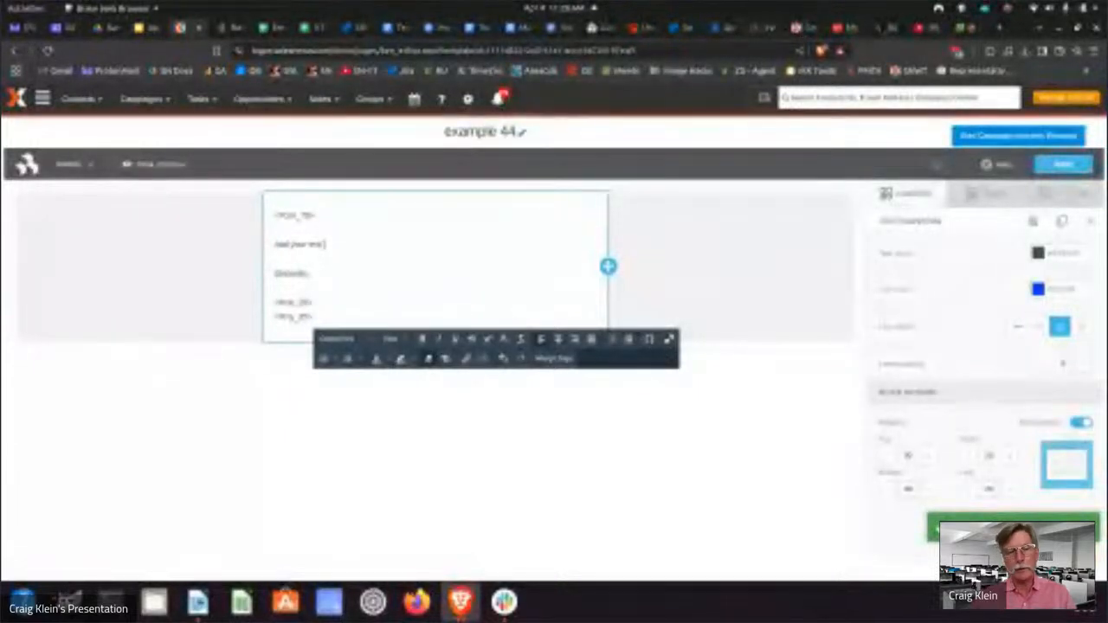
Step: Add the line "Your policy renews on" below "Add your text." in the email body
{"action": "key", "text": "Return"}
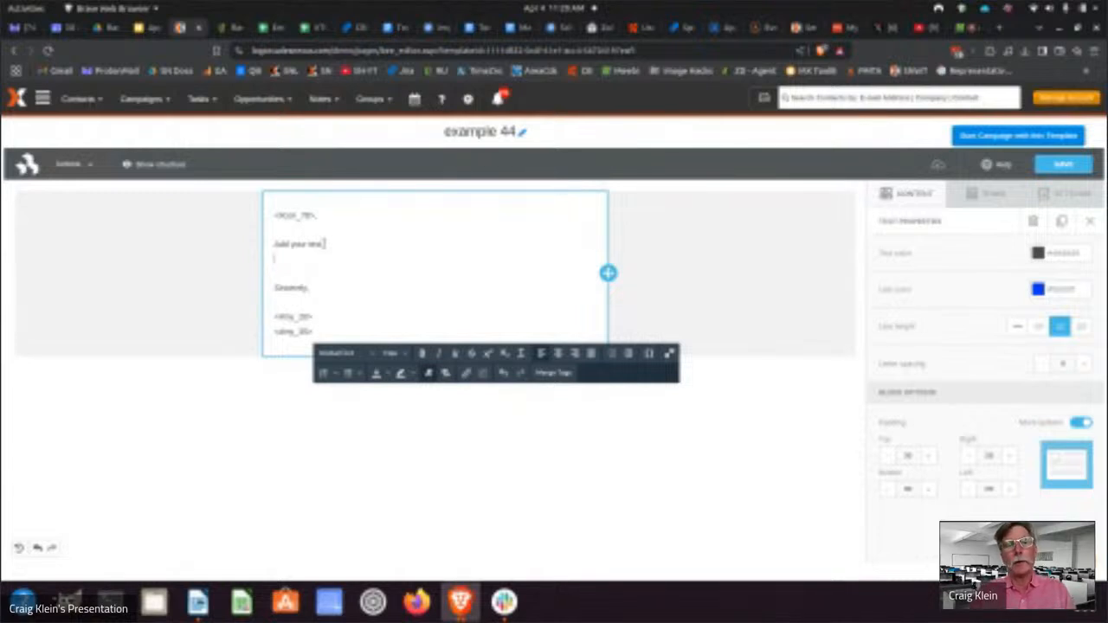
{"action": "type", "text": "Your"}
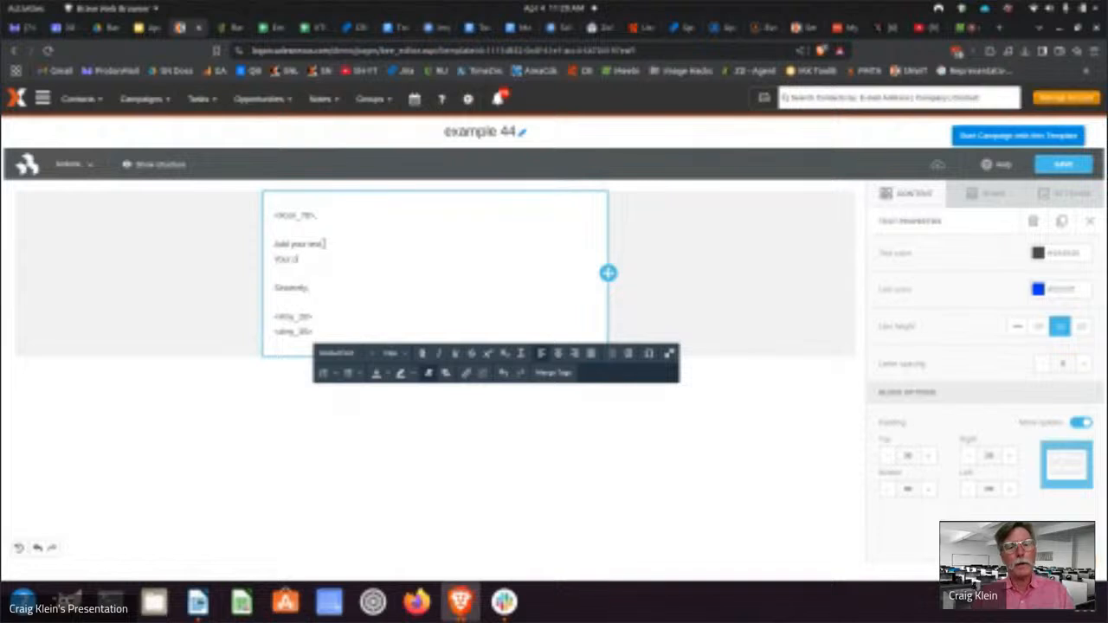
{"action": "type", "text": " policy renews on"}
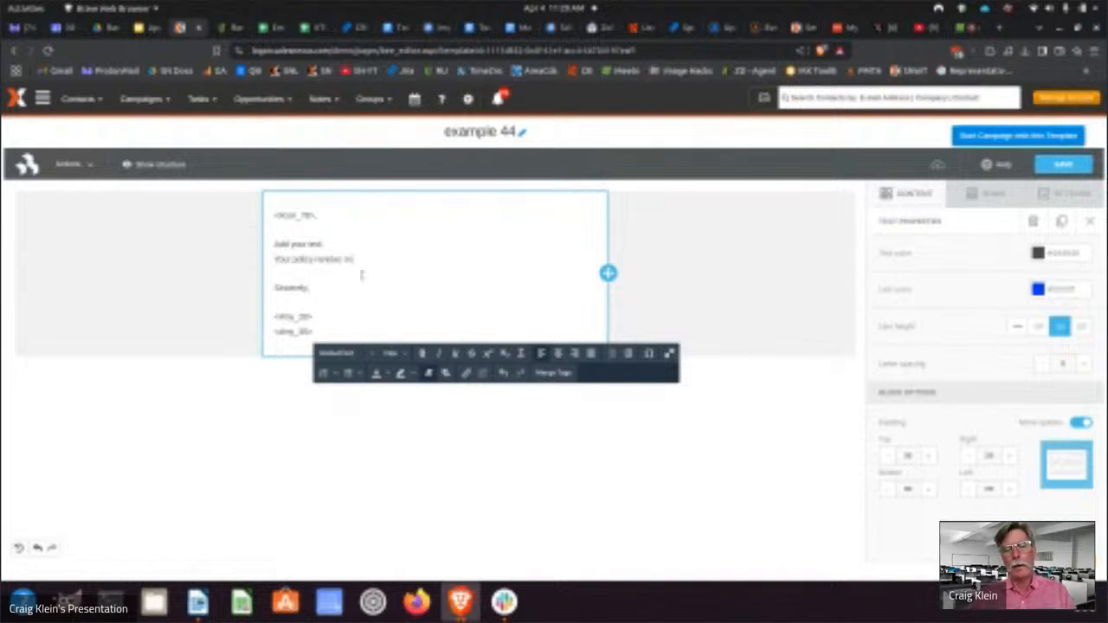
Step: Insert the contact's Renewal Date field as a merge tag after "Your policy renews on"
{"action": "left_click", "coordinate": [554, 374]}
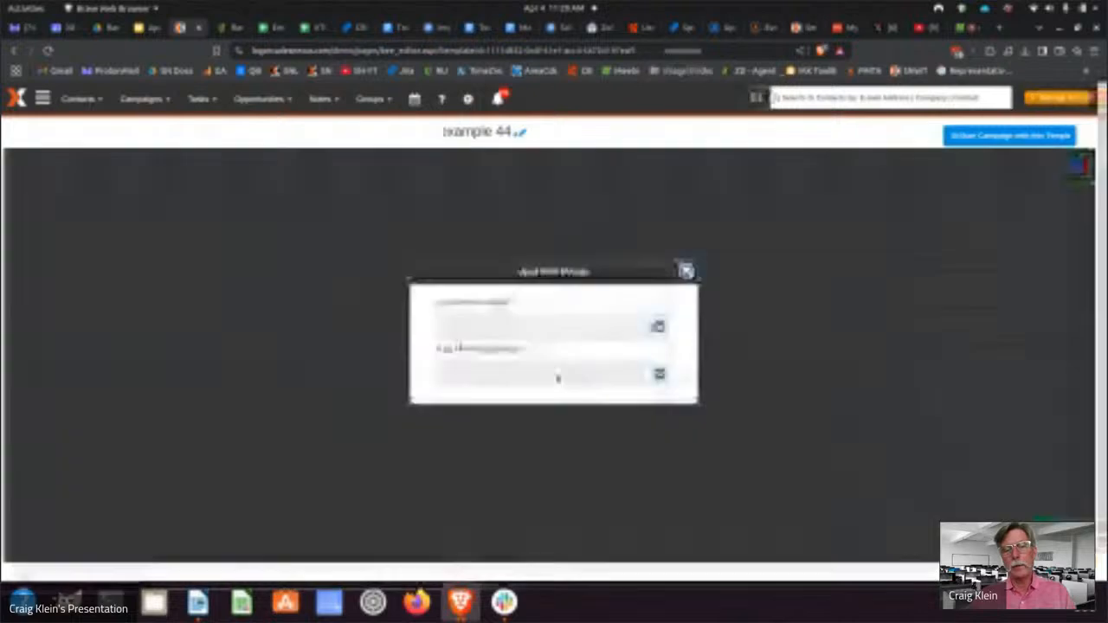
{"action": "left_click", "coordinate": [583, 333]}
{"action": "scroll", "coordinate": [581, 329], "scroll_direction": "down", "scroll_amount": 15}
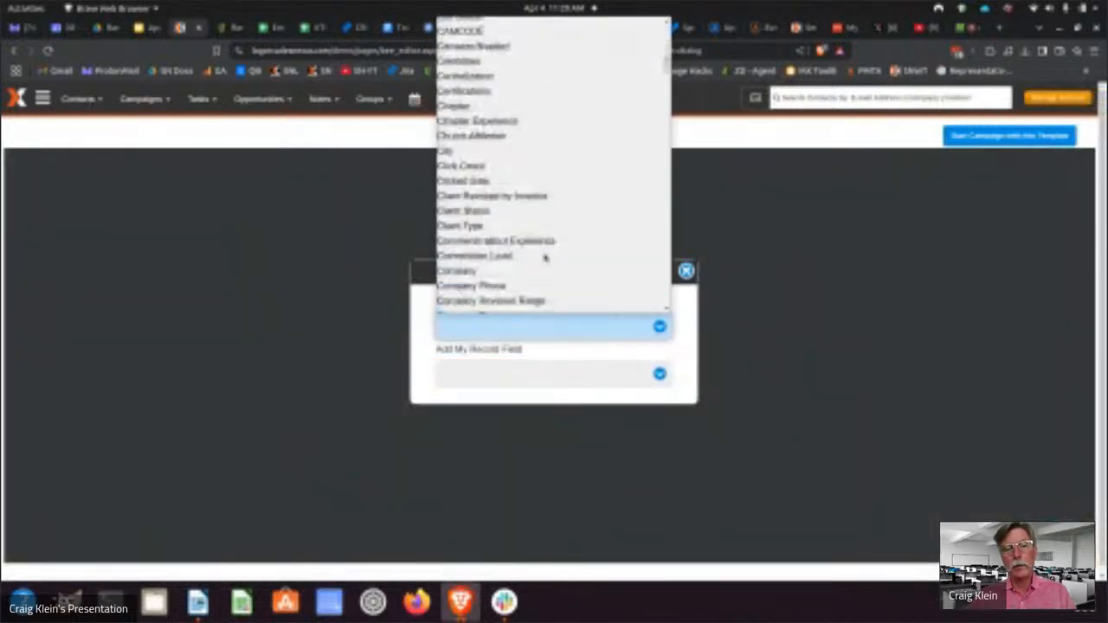
{"action": "scroll", "coordinate": [547, 166], "scroll_direction": "down", "scroll_amount": 15}
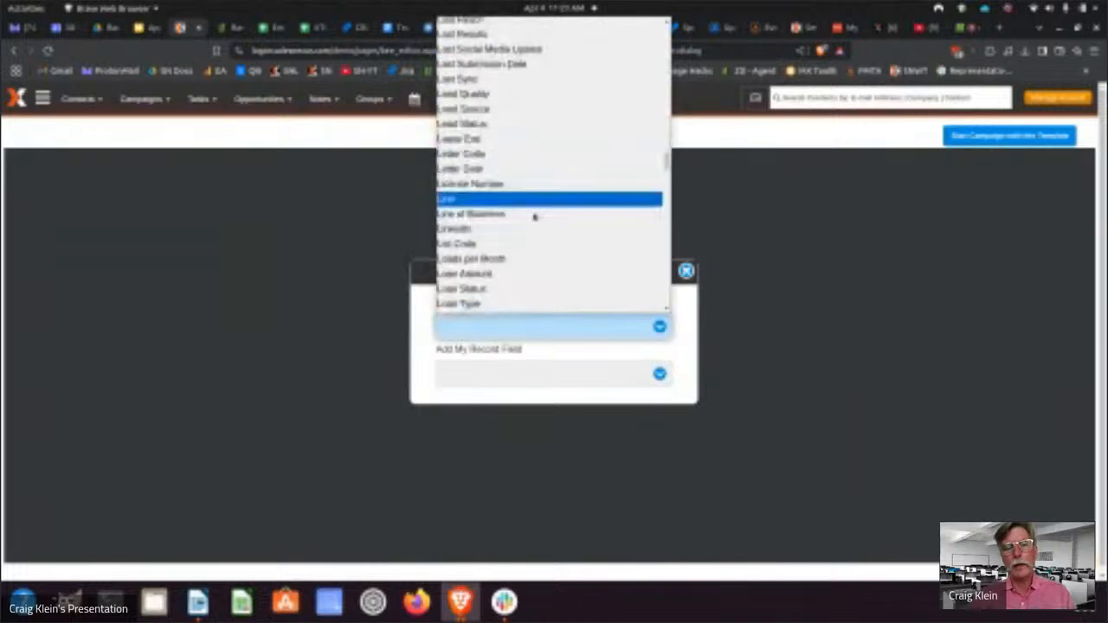
{"action": "scroll", "coordinate": [536, 216], "scroll_direction": "down", "scroll_amount": 15}
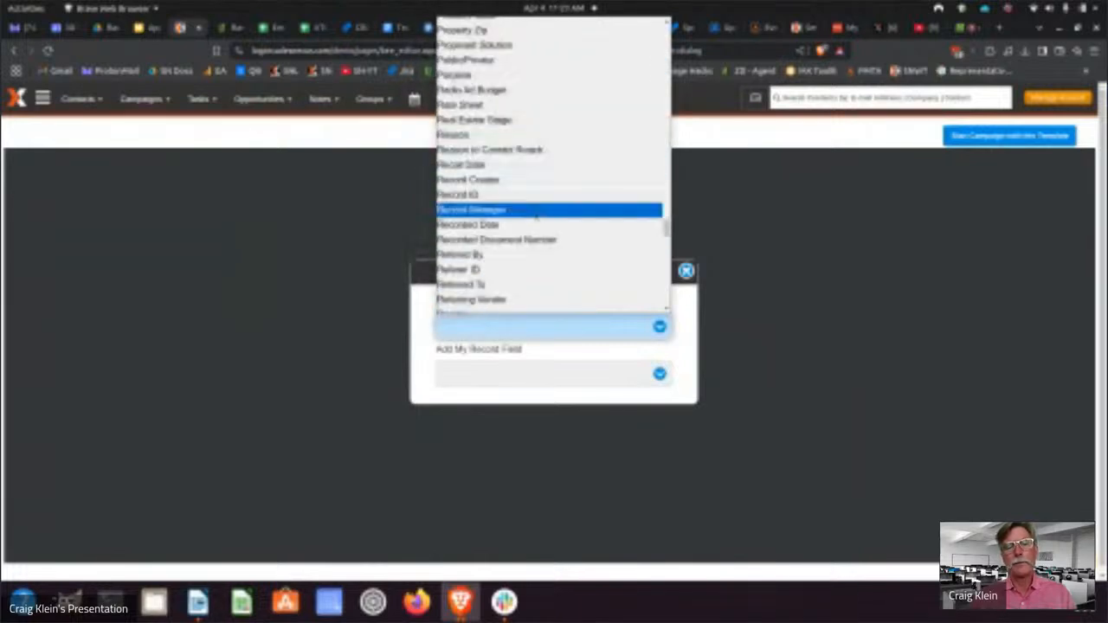
{"action": "scroll", "coordinate": [536, 215], "scroll_direction": "up", "scroll_amount": 3}
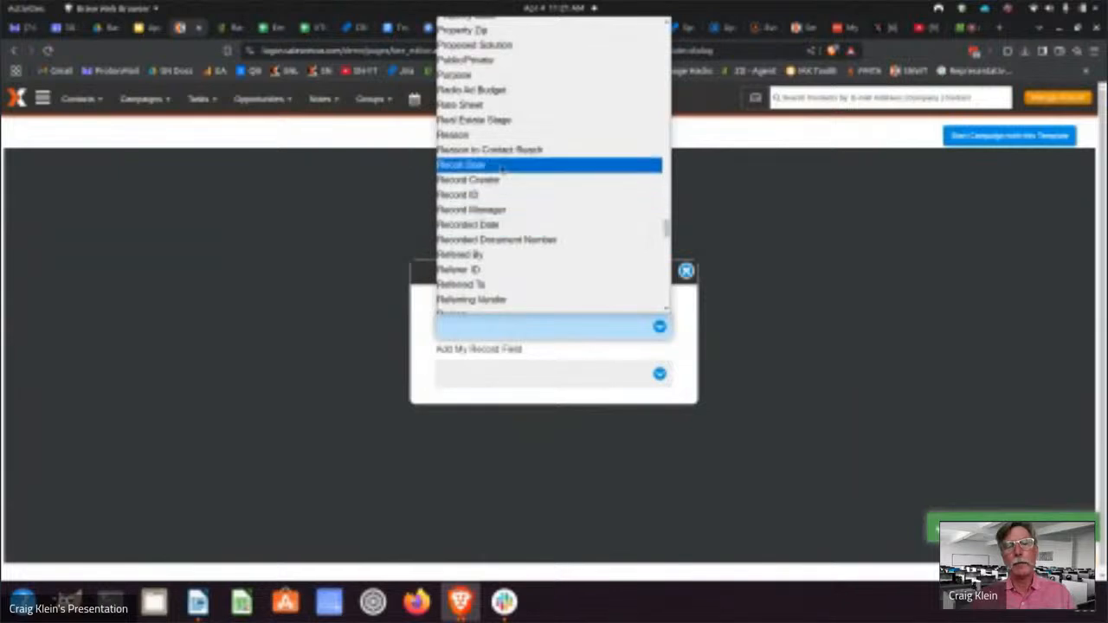
{"action": "scroll", "coordinate": [507, 214], "scroll_direction": "down", "scroll_amount": 4}
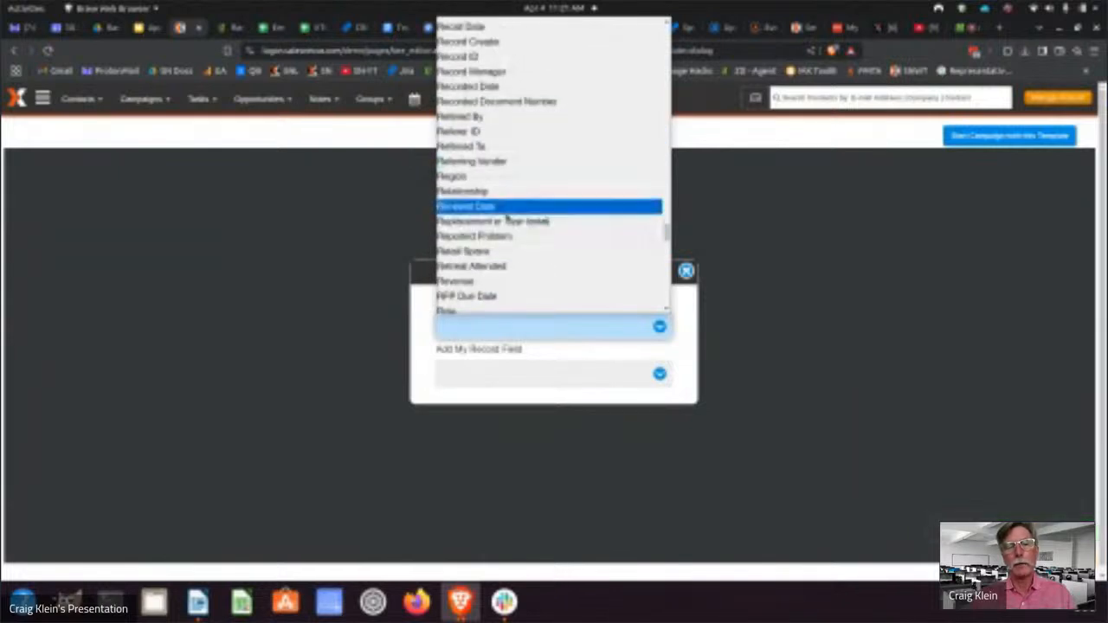
{"action": "scroll", "coordinate": [505, 211], "scroll_direction": "up", "scroll_amount": 2}
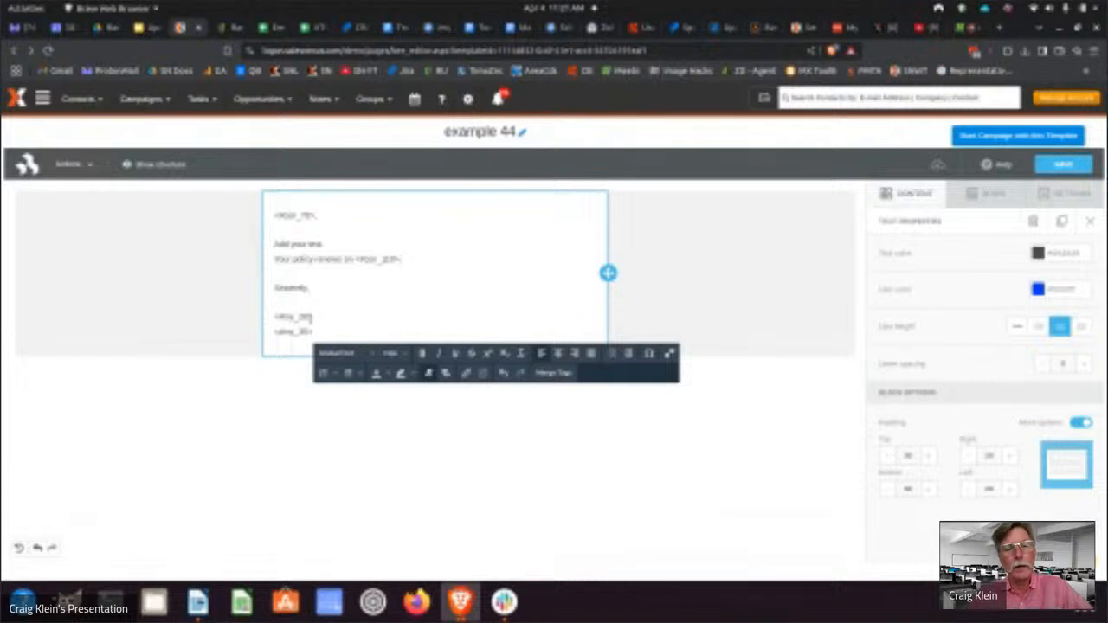
{"action": "mouse_move", "coordinate": [274, 317]}
{"action": "left_mouse_down"}
{"action": "mouse_move", "coordinate": [317, 316]}
{"action": "mouse_move", "coordinate": [267, 337]}
{"action": "left_mouse_up"}
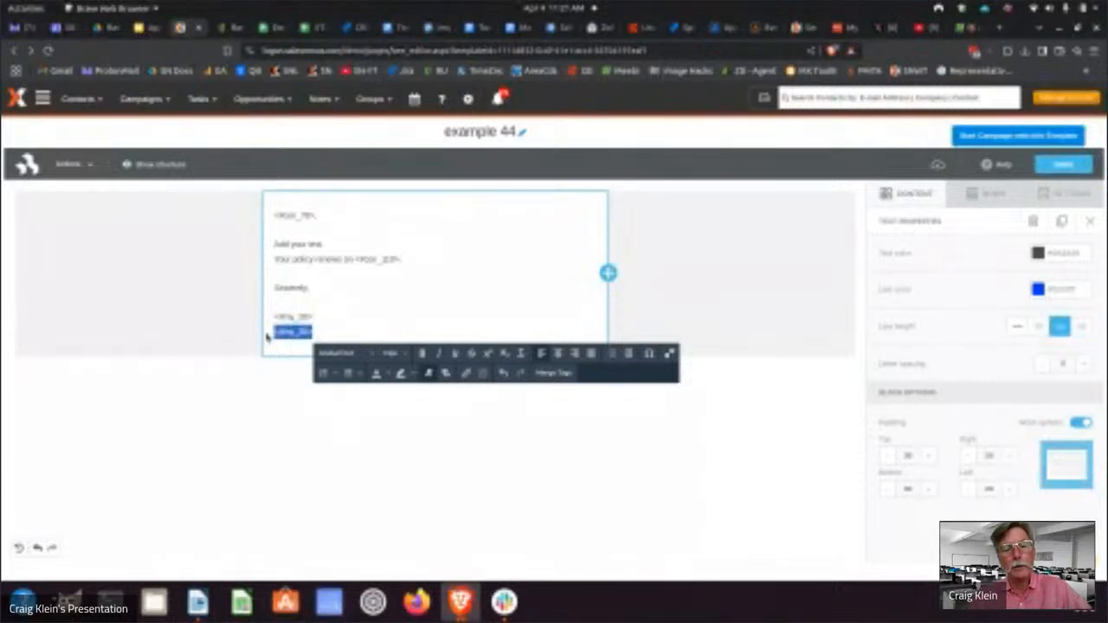
{"action": "left_click", "coordinate": [314, 331]}
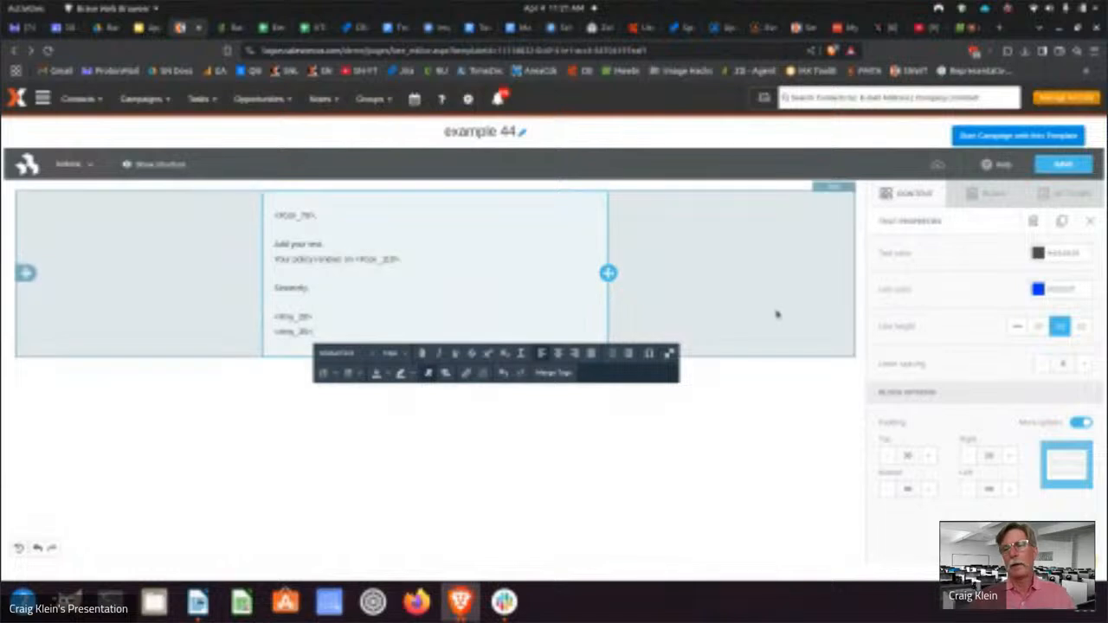
{"action": "left_click", "coordinate": [765, 384]}
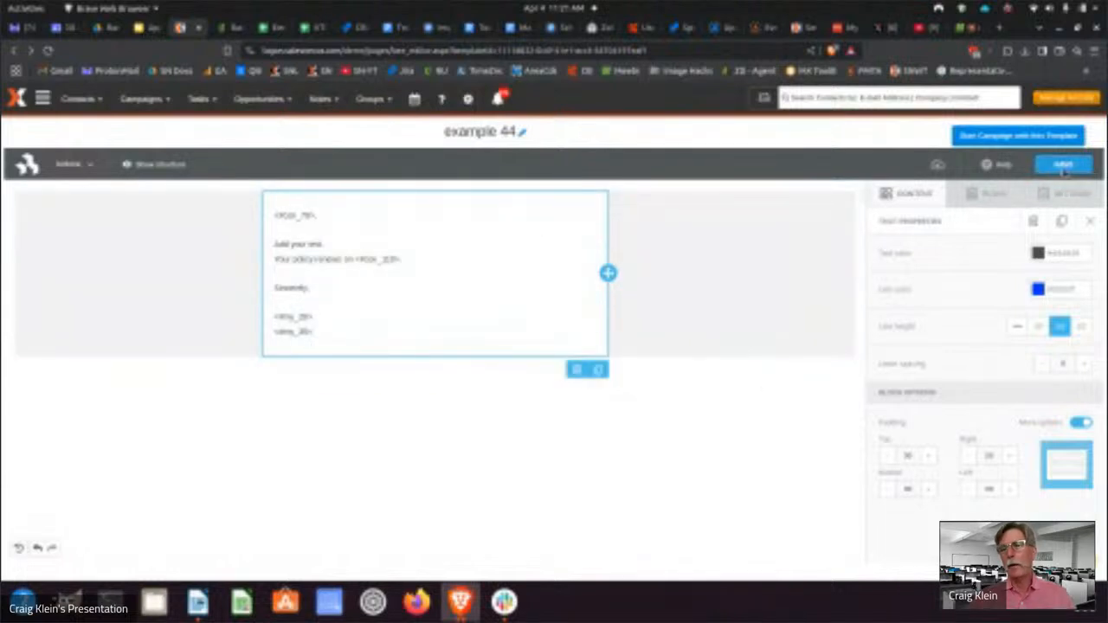
Step: Add an image block above the text and fill it with the family-on-sofa photo from the file manager
{"action": "left_click", "coordinate": [912, 195]}
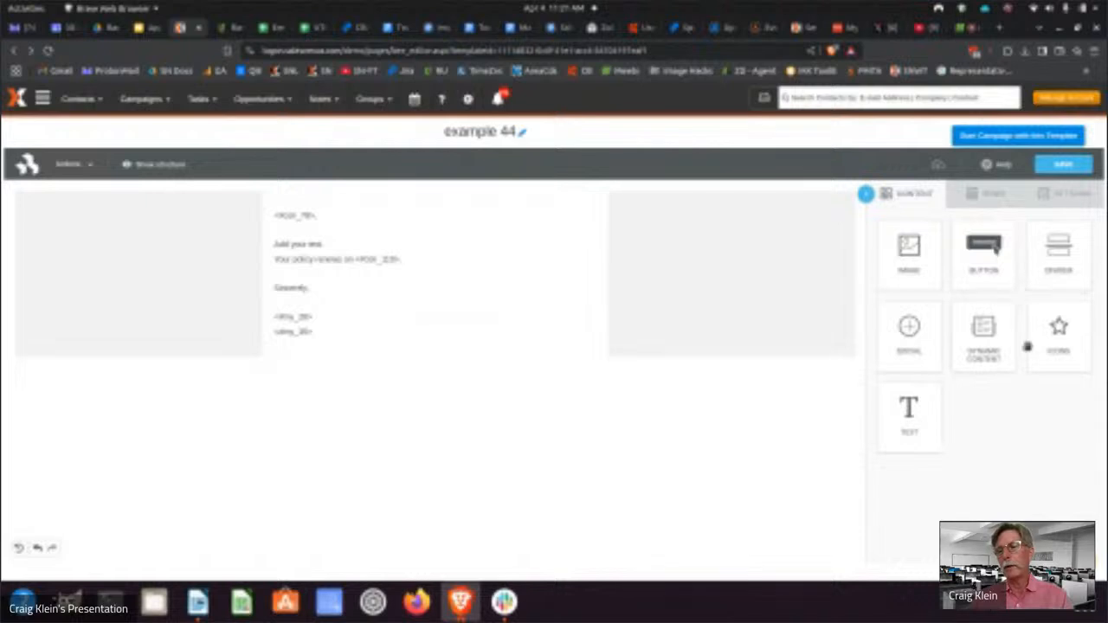
{"action": "left_click_drag", "start_coordinate": [913, 259], "coordinate": [444, 201]}
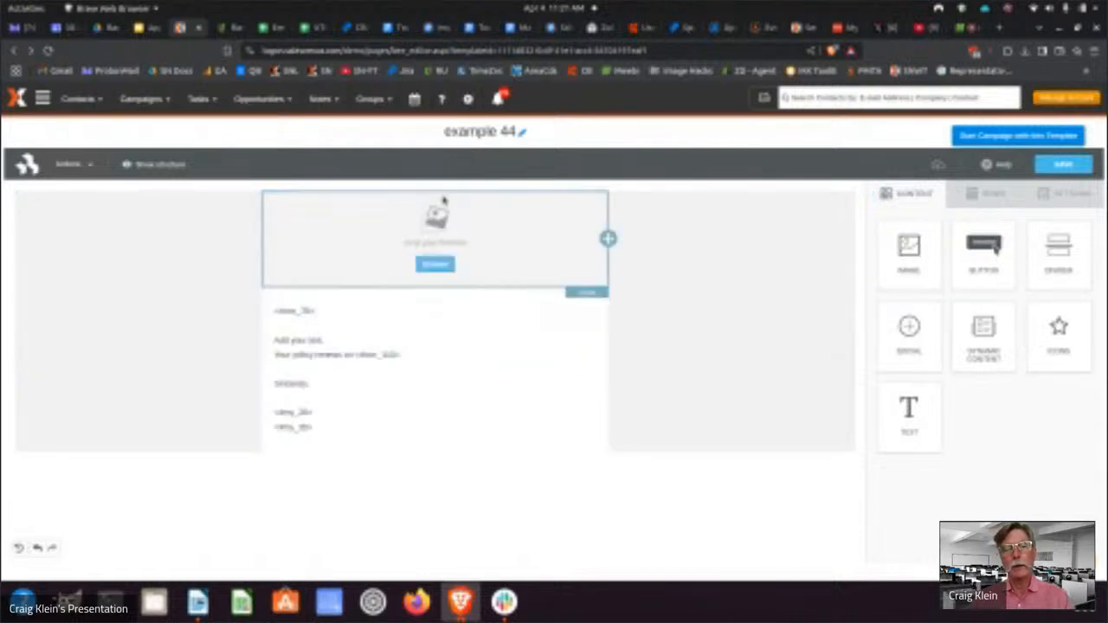
{"action": "left_click", "coordinate": [435, 265]}
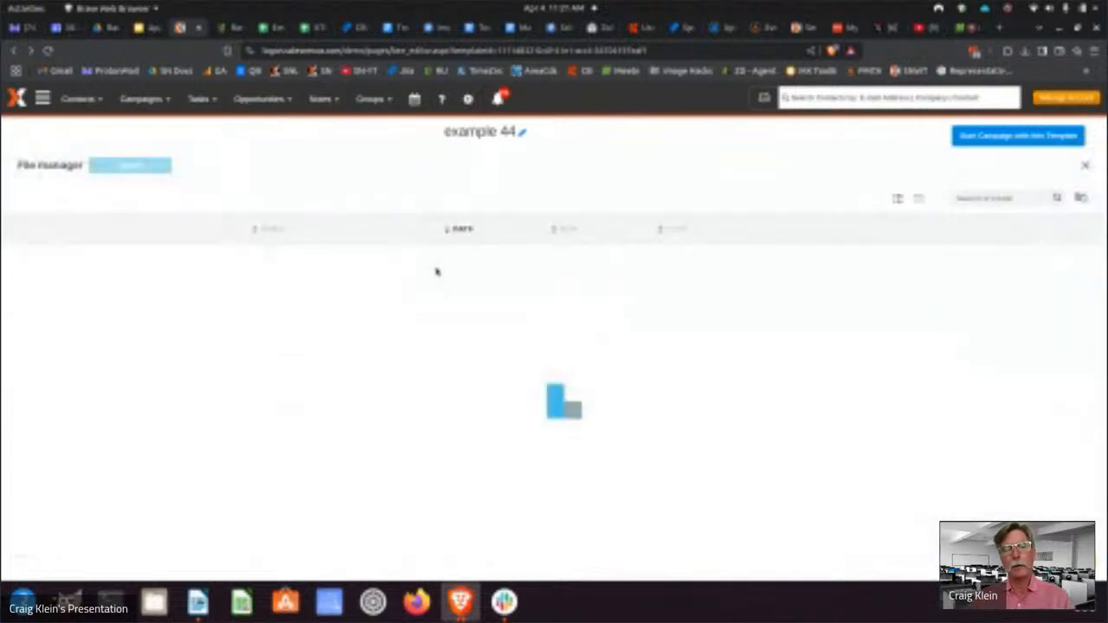
{"action": "scroll", "coordinate": [668, 306], "scroll_direction": "down", "scroll_amount": 5}
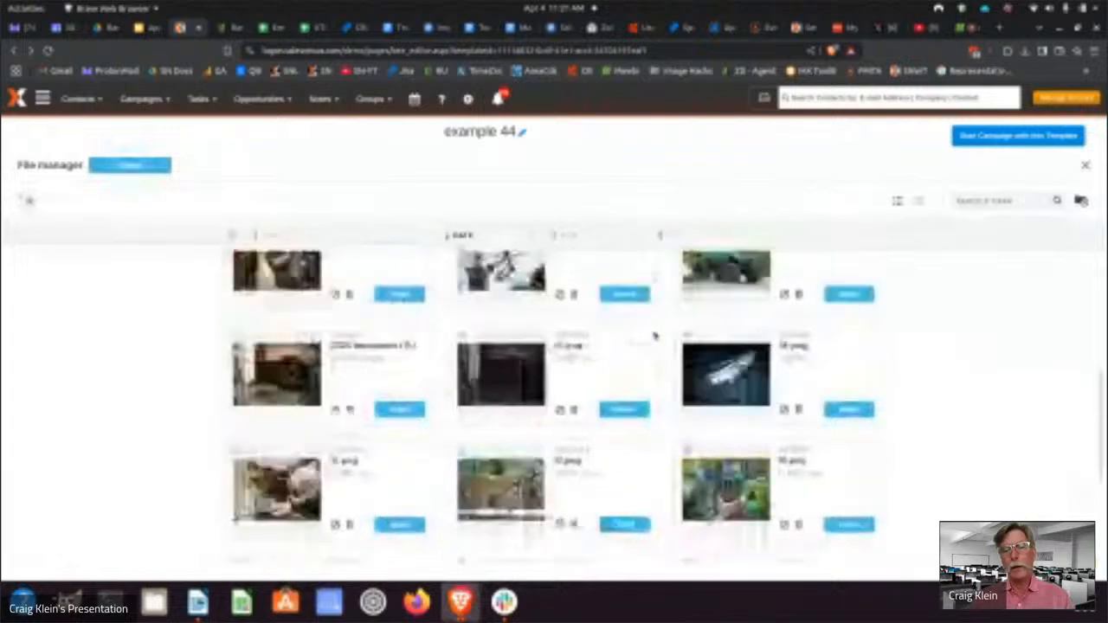
{"action": "scroll", "coordinate": [655, 337], "scroll_direction": "up", "scroll_amount": 3}
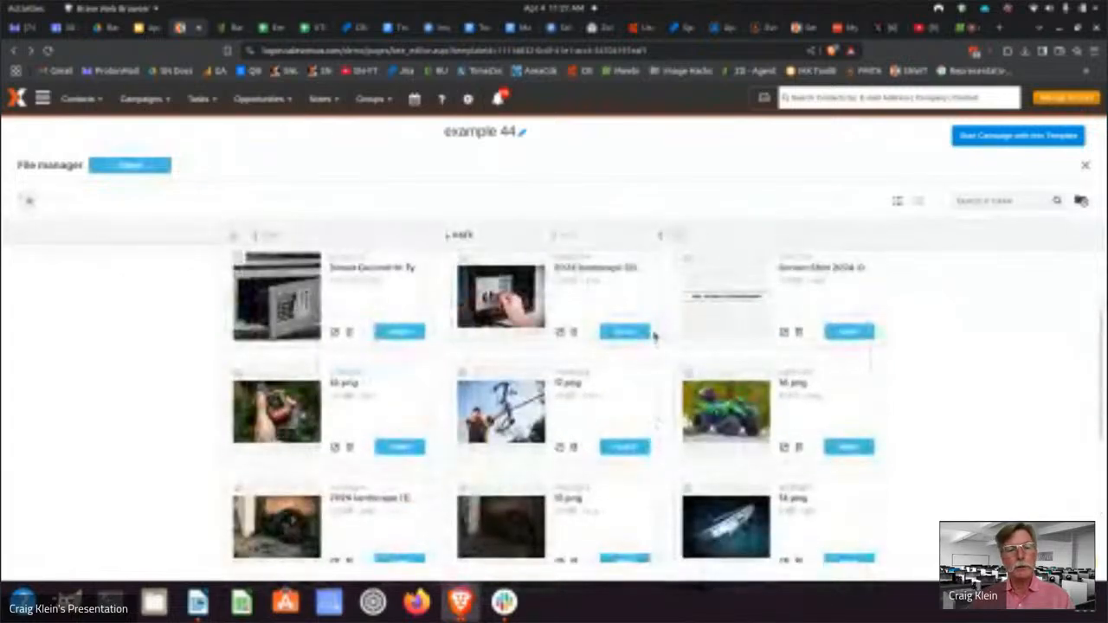
{"action": "scroll", "coordinate": [653, 335], "scroll_direction": "up", "scroll_amount": 2}
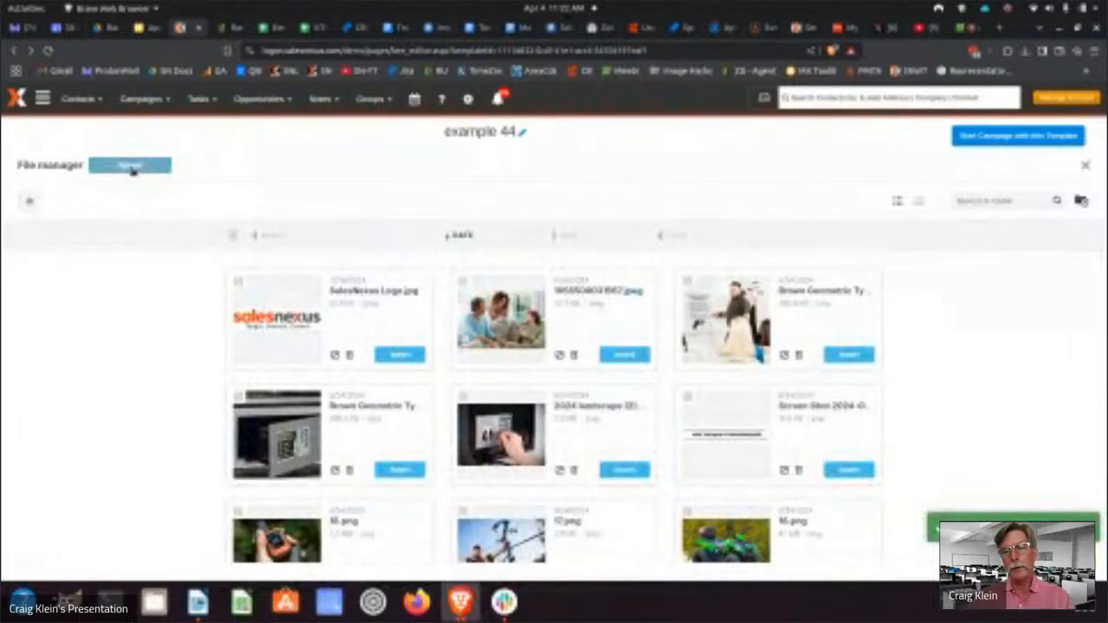
{"action": "left_click", "coordinate": [609, 354]}
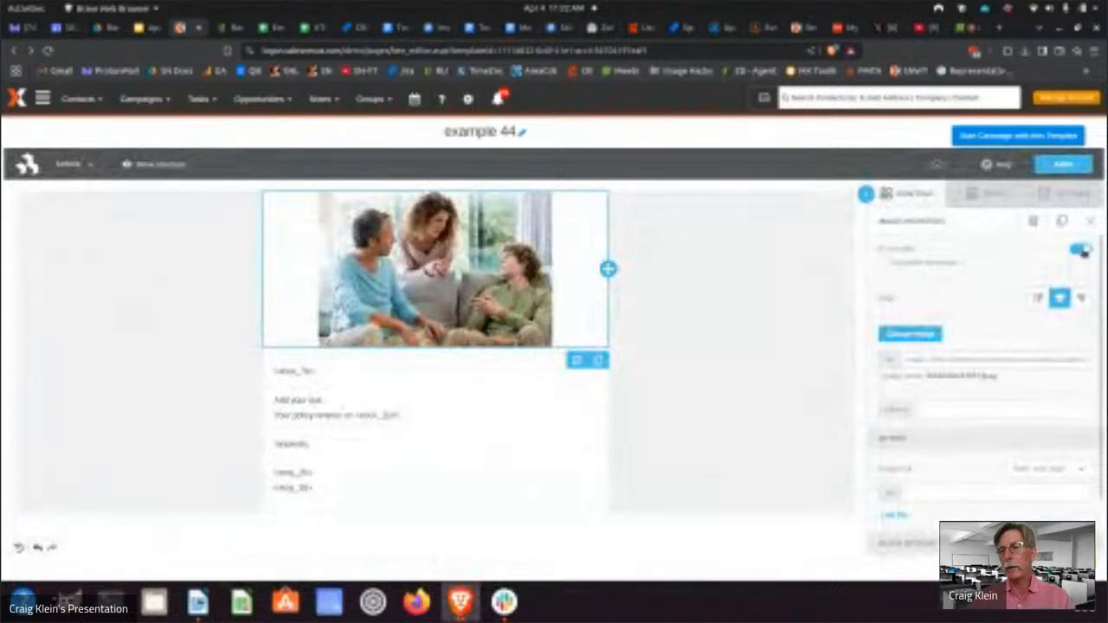
Step: Turn off automatic width for the family photo and make it slightly narrower
{"action": "left_click", "coordinate": [1077, 250]}
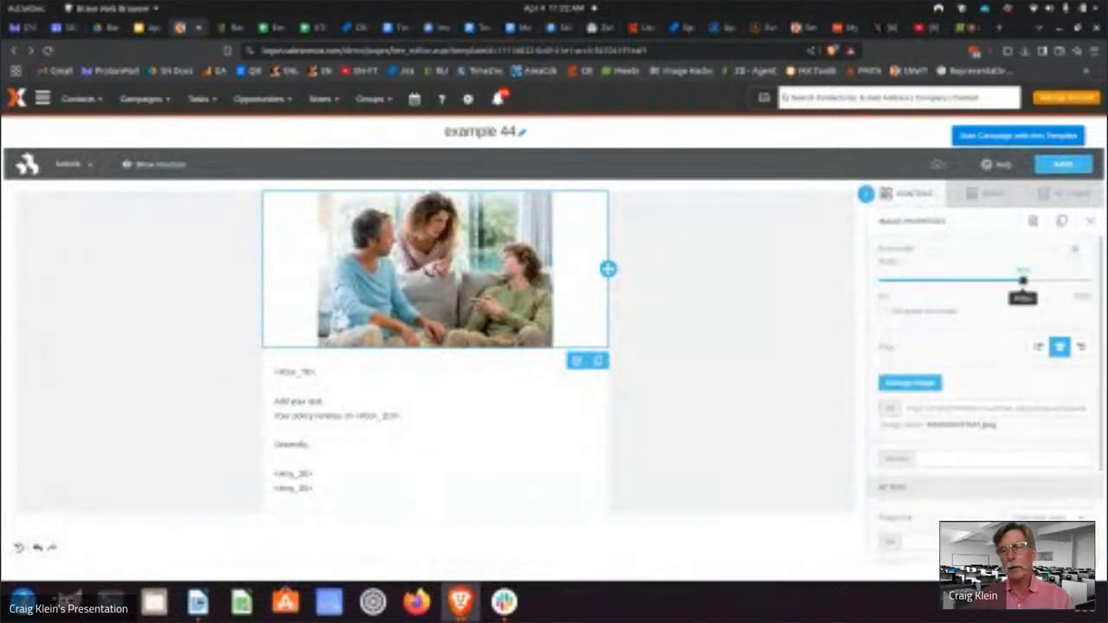
{"action": "mouse_move", "coordinate": [1022, 280]}
{"action": "left_mouse_down"}
{"action": "mouse_move", "coordinate": [947, 279]}
{"action": "mouse_move", "coordinate": [1066, 278]}
{"action": "mouse_move", "coordinate": [943, 280]}
{"action": "mouse_move", "coordinate": [1014, 279]}
{"action": "left_mouse_up"}
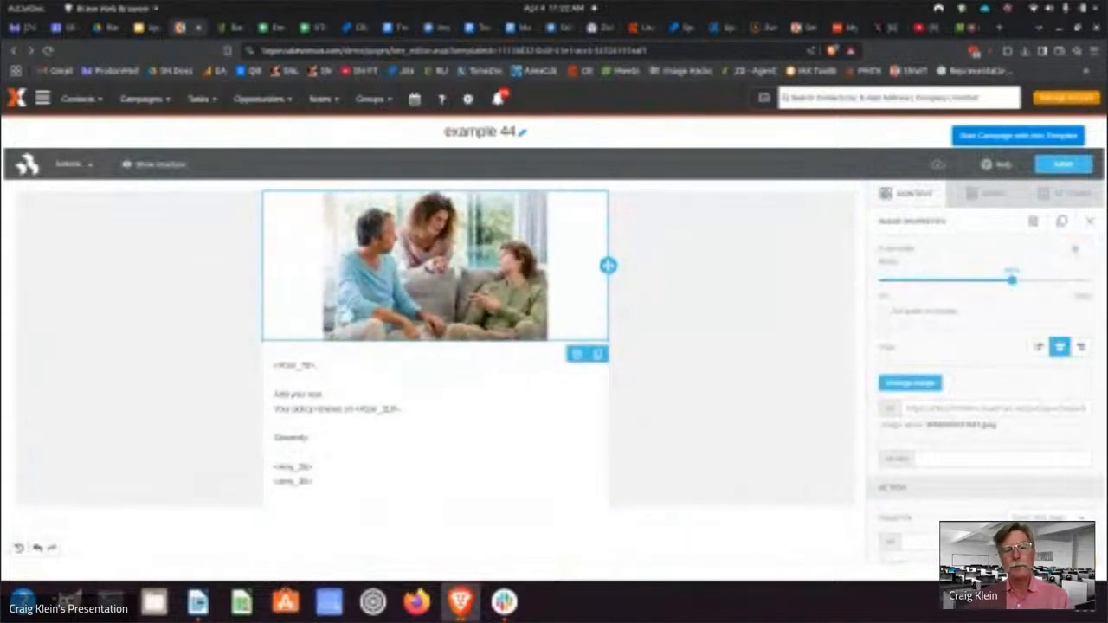
Step: Add a button below the email text, label it "Sign Up Now!" and save the template
{"action": "left_click", "coordinate": [923, 198]}
{"action": "left_click_drag", "start_coordinate": [984, 247], "coordinate": [433, 505]}
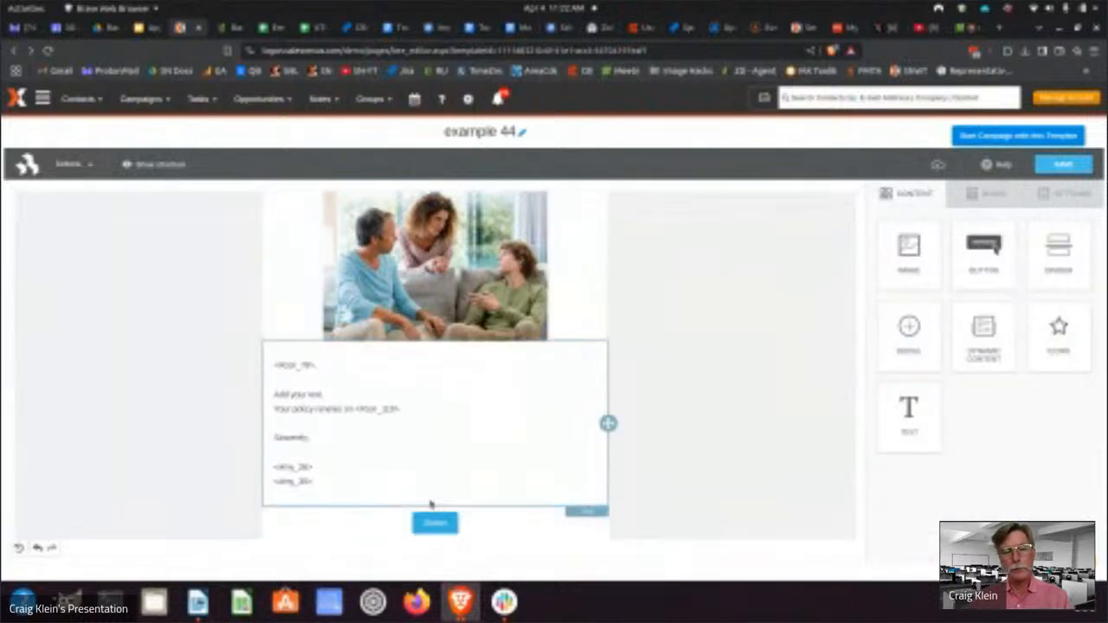
{"action": "left_click", "coordinate": [442, 525]}
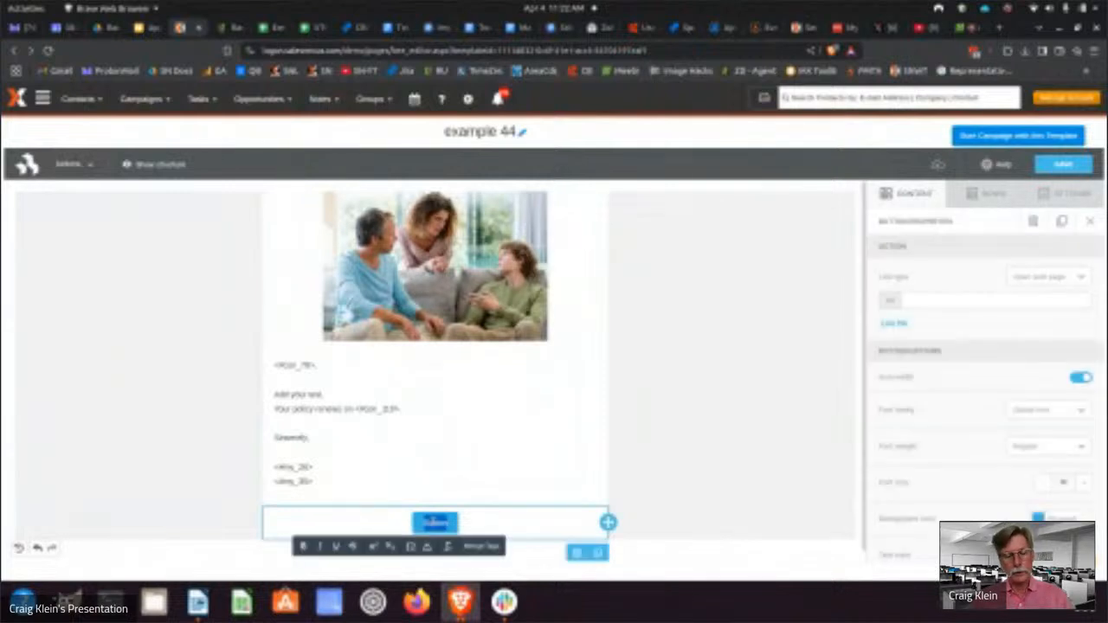
{"action": "type", "text": "Click to call"}
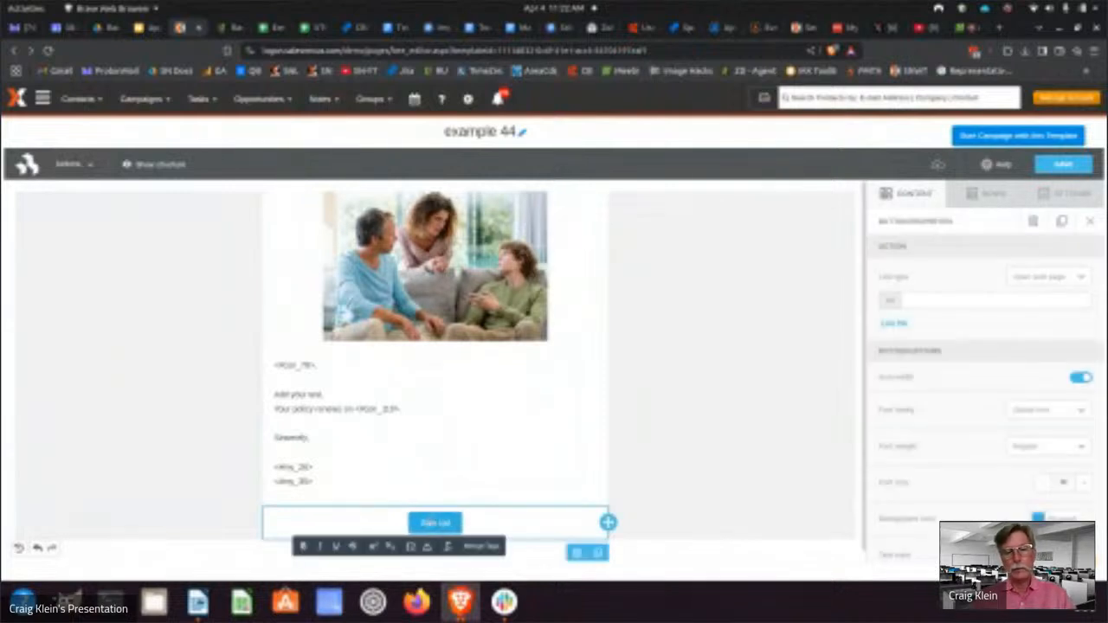
{"action": "key", "text": "BackSpace"}
{"action": "type", "text": "ow!"}
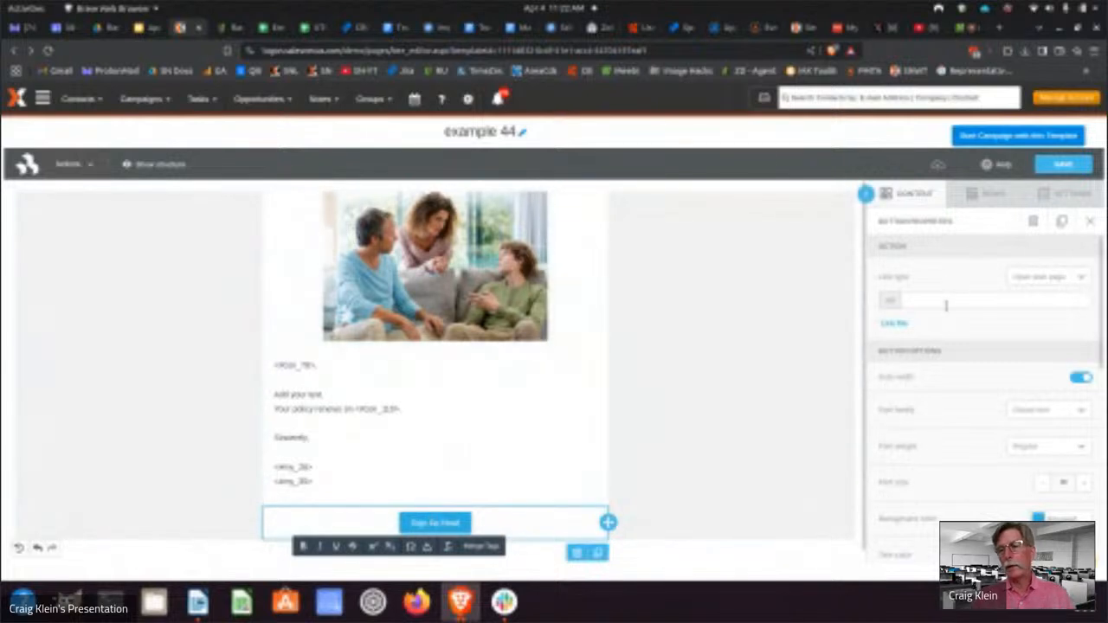
{"action": "left_click", "coordinate": [947, 303]}
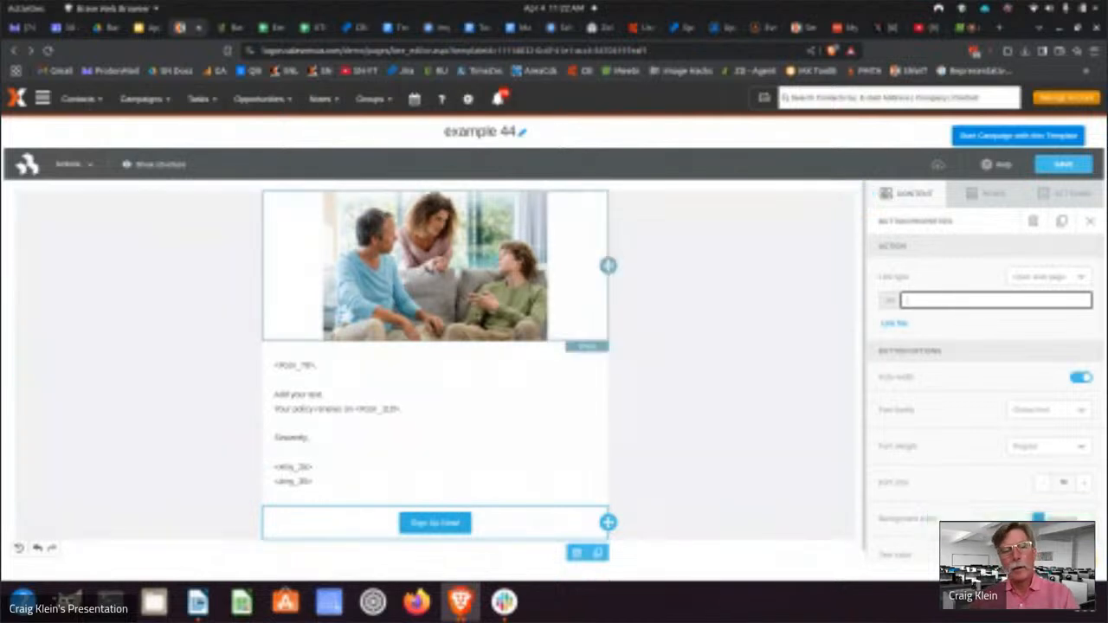
{"action": "left_click", "coordinate": [1063, 165]}
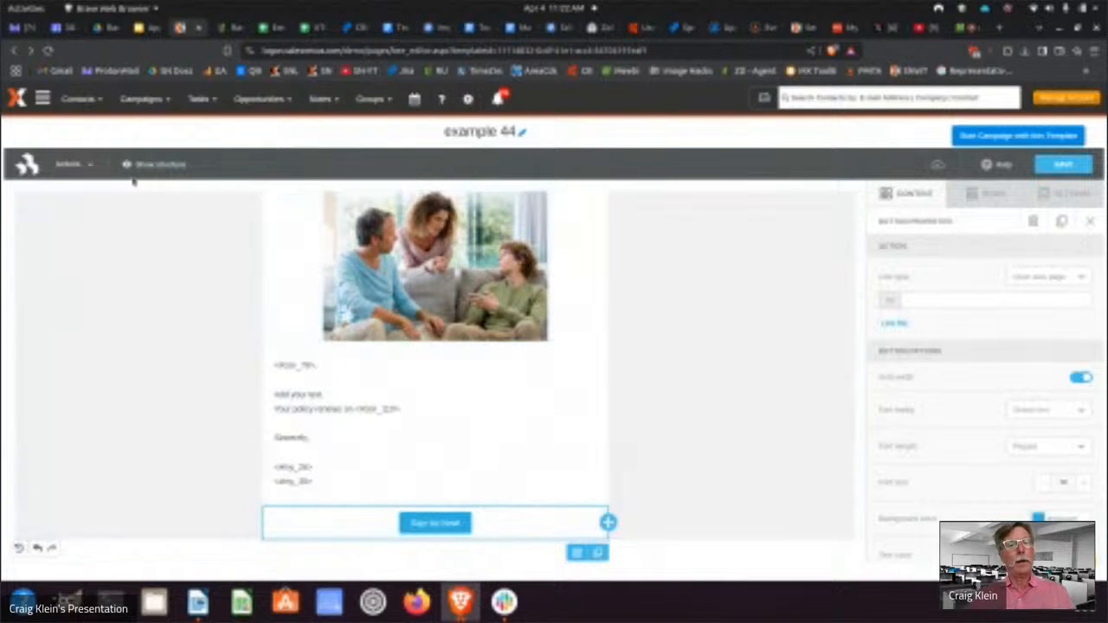
Step: Preview the template in its desktop and mobile layouts, then return to the editor
{"action": "left_click", "coordinate": [80, 165]}
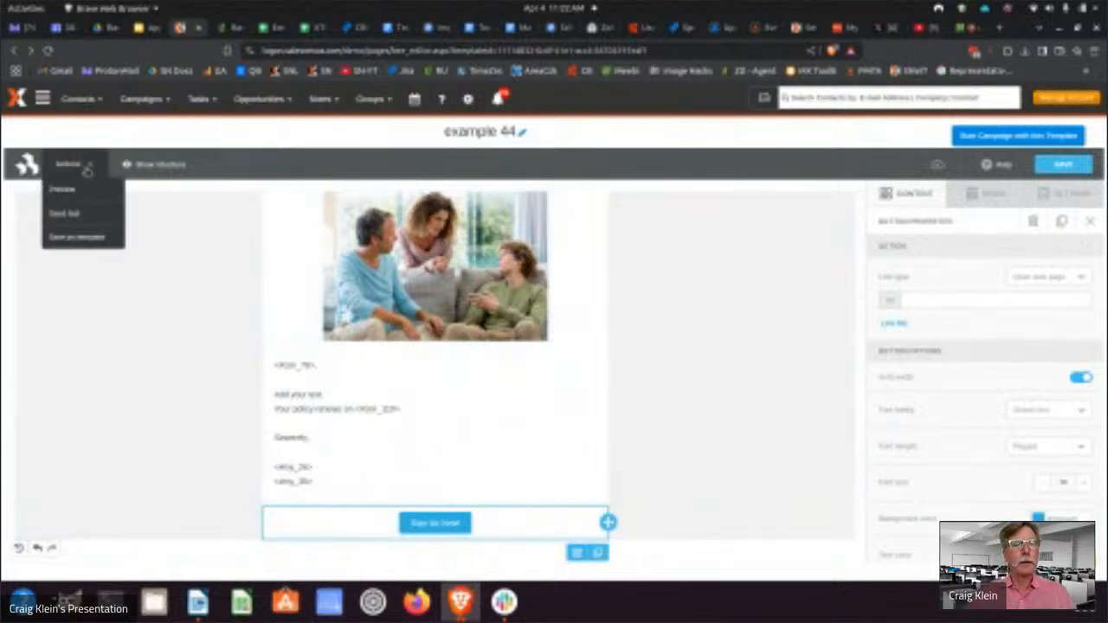
{"action": "left_click", "coordinate": [60, 191]}
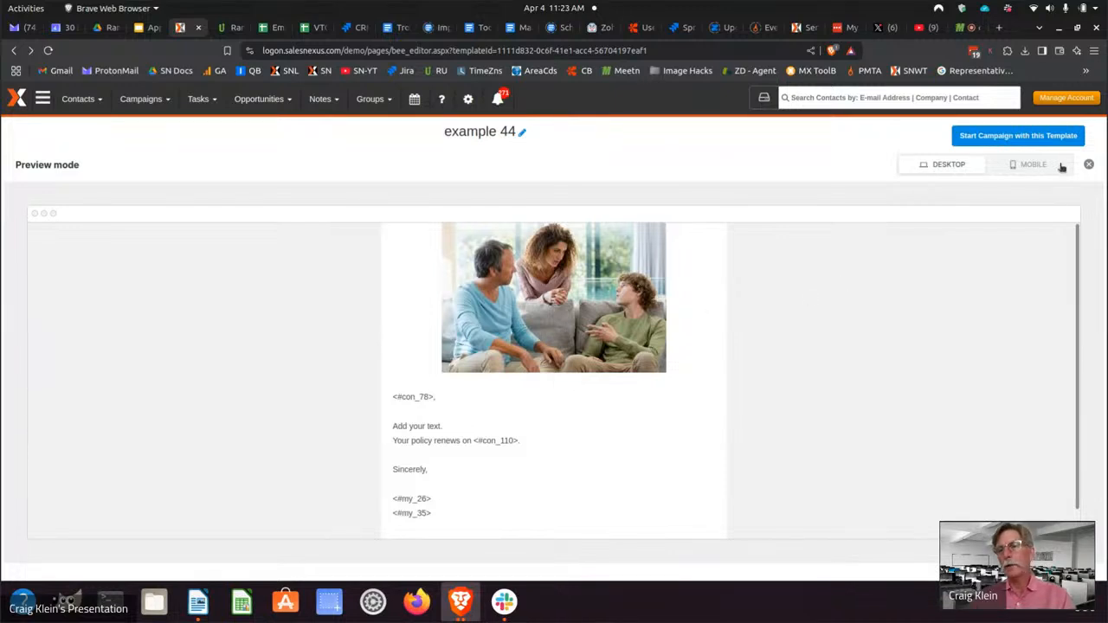
{"action": "left_click", "coordinate": [1032, 165]}
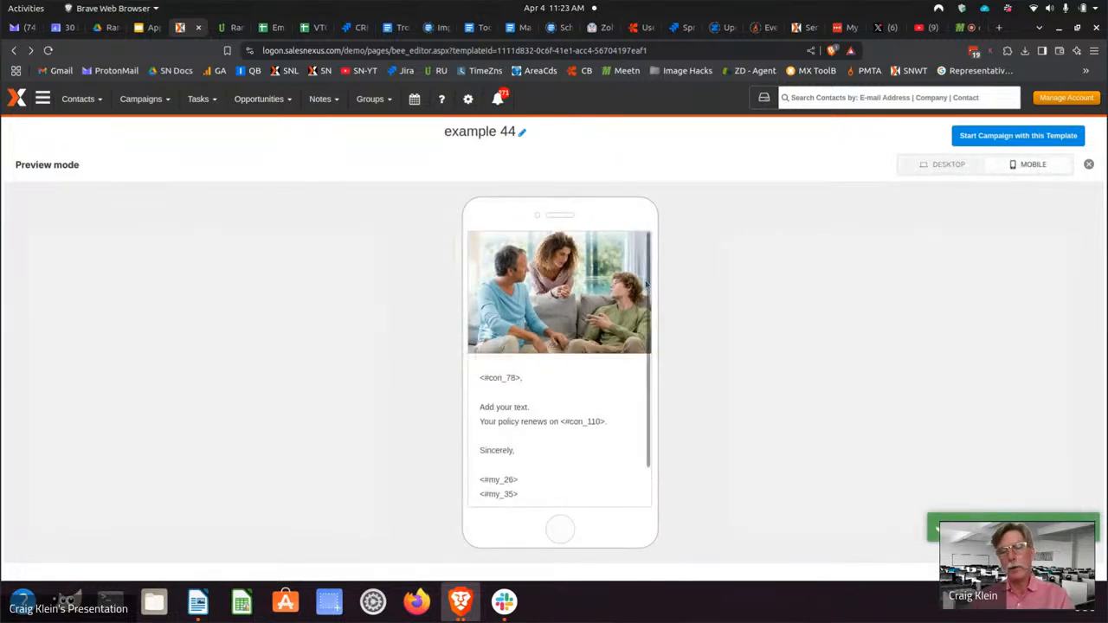
{"action": "scroll", "coordinate": [573, 359], "scroll_direction": "down", "scroll_amount": 1}
{"action": "scroll", "coordinate": [574, 358], "scroll_direction": "up", "scroll_amount": 1}
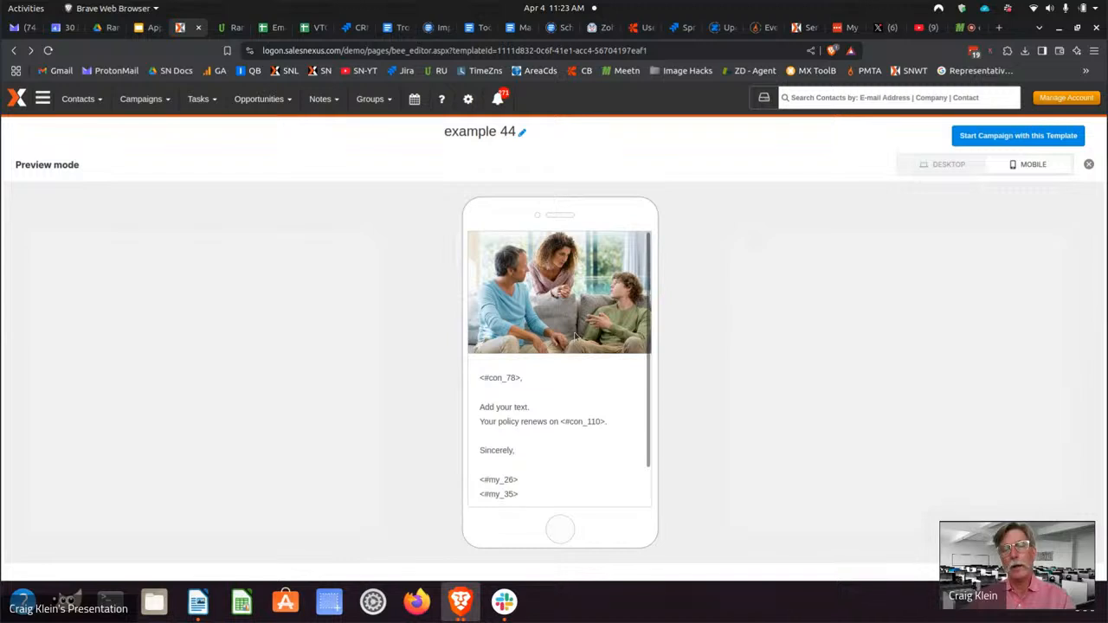
{"action": "left_click", "coordinate": [945, 165]}
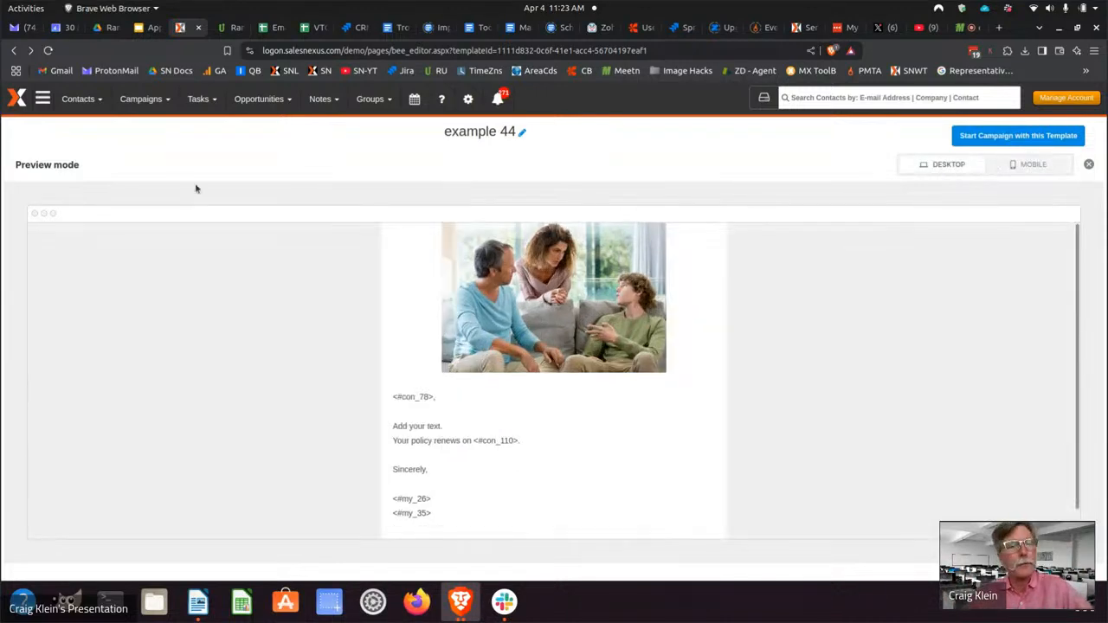
{"action": "left_click", "coordinate": [1088, 164]}
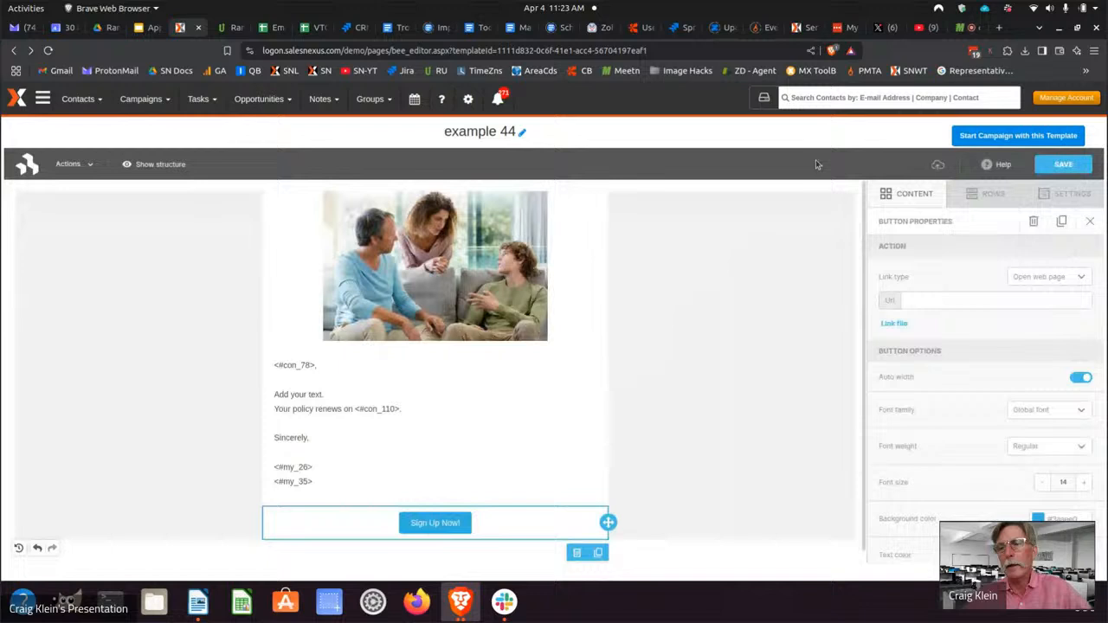
Step: Send a test of the example 44 template to the sender's own email address
{"action": "left_click", "coordinate": [82, 167]}
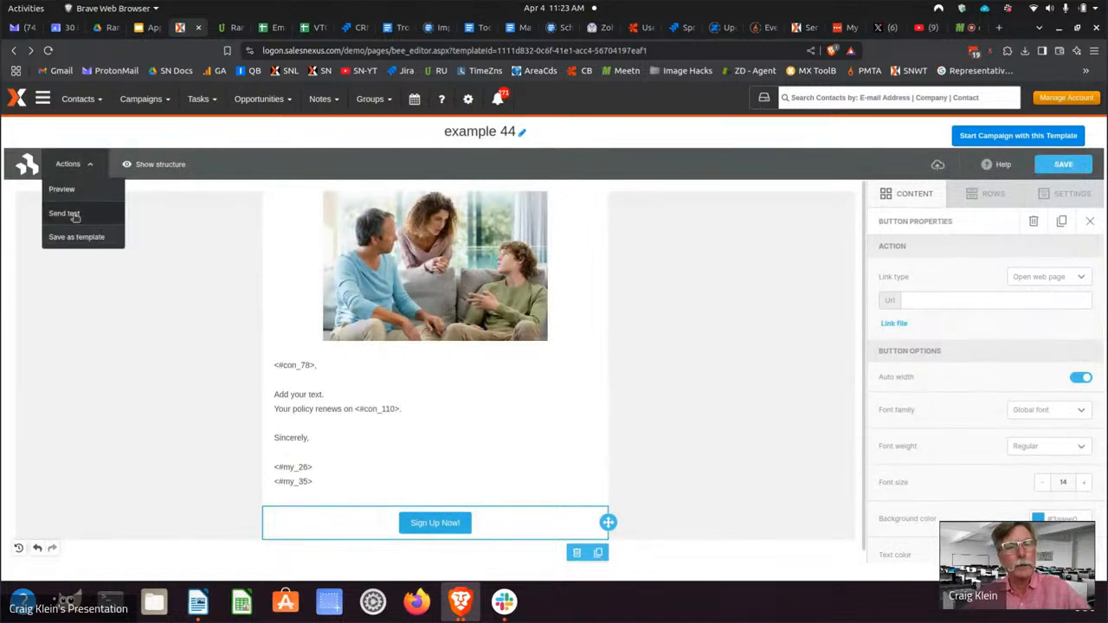
{"action": "left_click", "coordinate": [76, 217]}
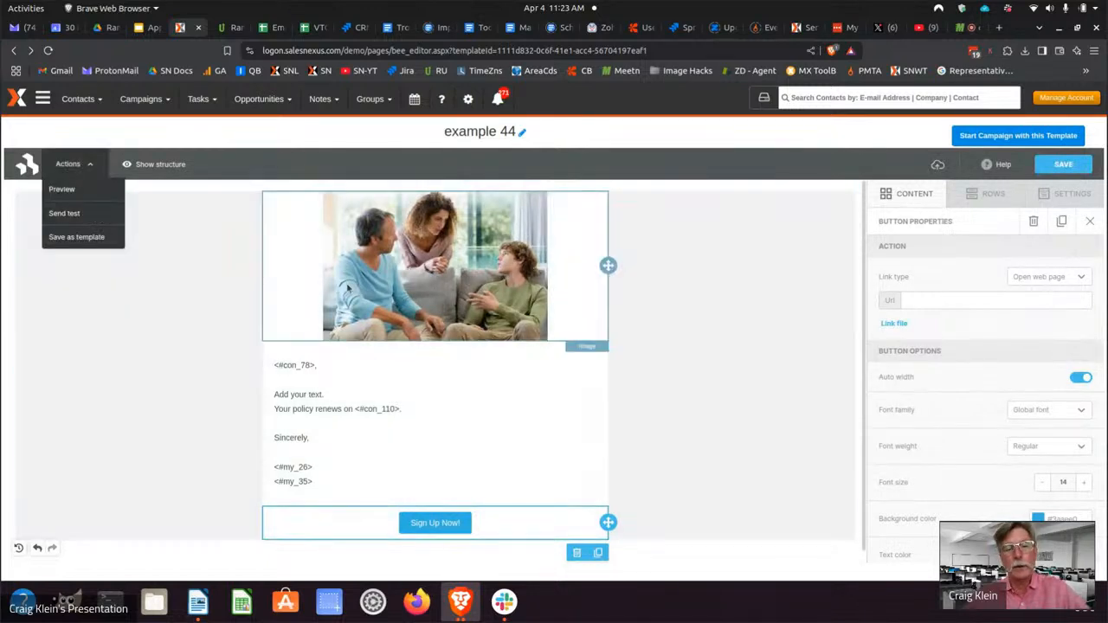
{"action": "left_click", "coordinate": [506, 329]}
{"action": "left_click", "coordinate": [509, 355]}
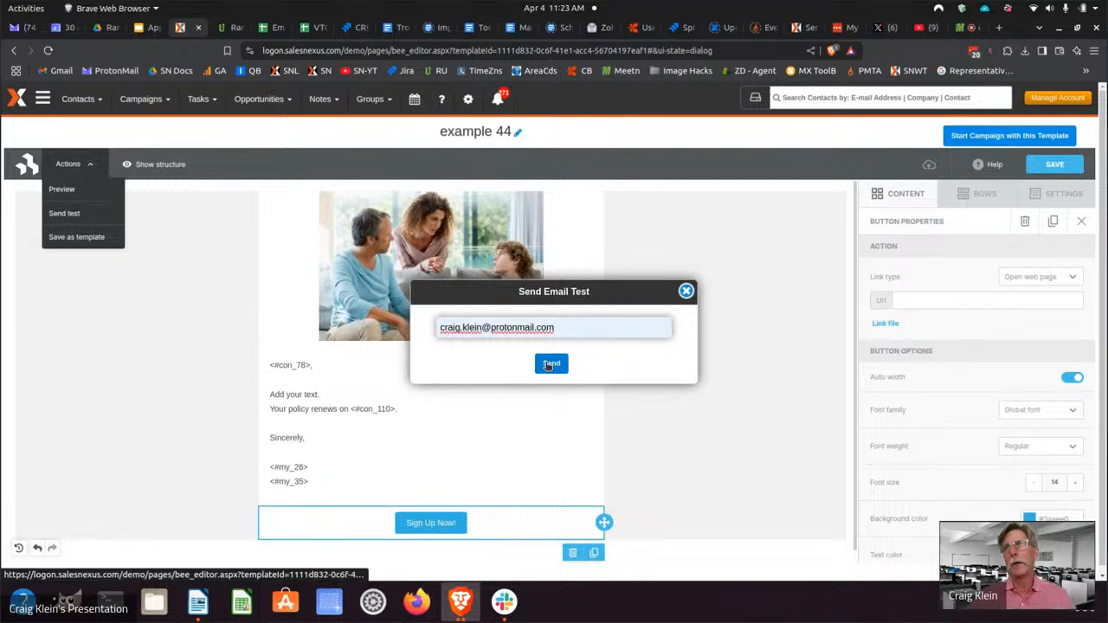
{"action": "left_click", "coordinate": [548, 365]}
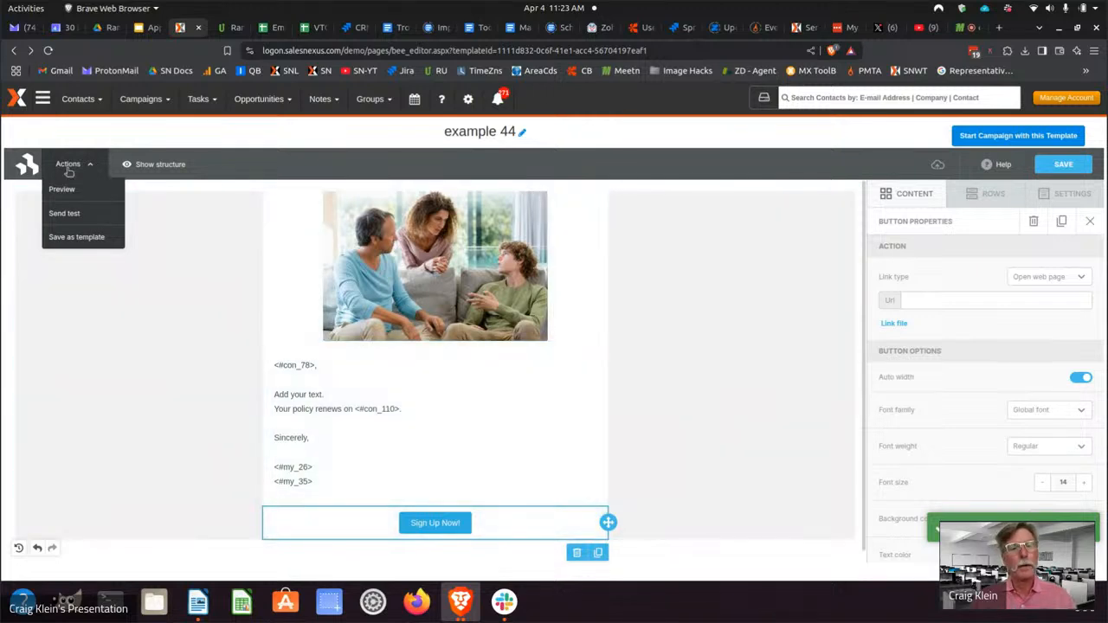
Step: Save a copy of the current template under the new name "example44b"
{"action": "left_click", "coordinate": [68, 239]}
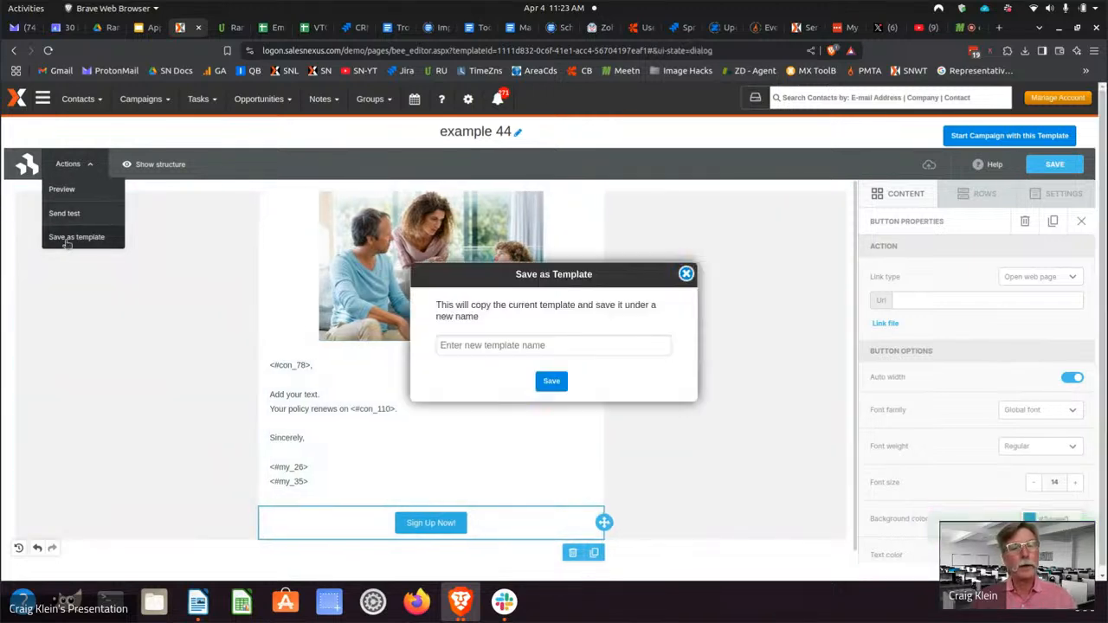
{"action": "left_click", "coordinate": [451, 344]}
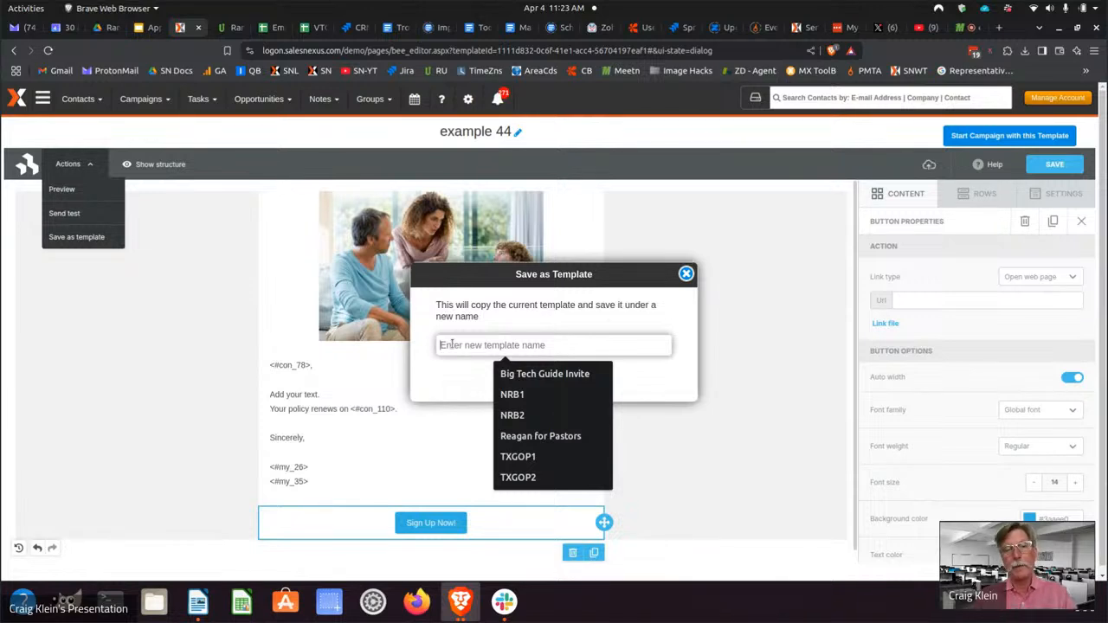
{"action": "type", "text": "example"}
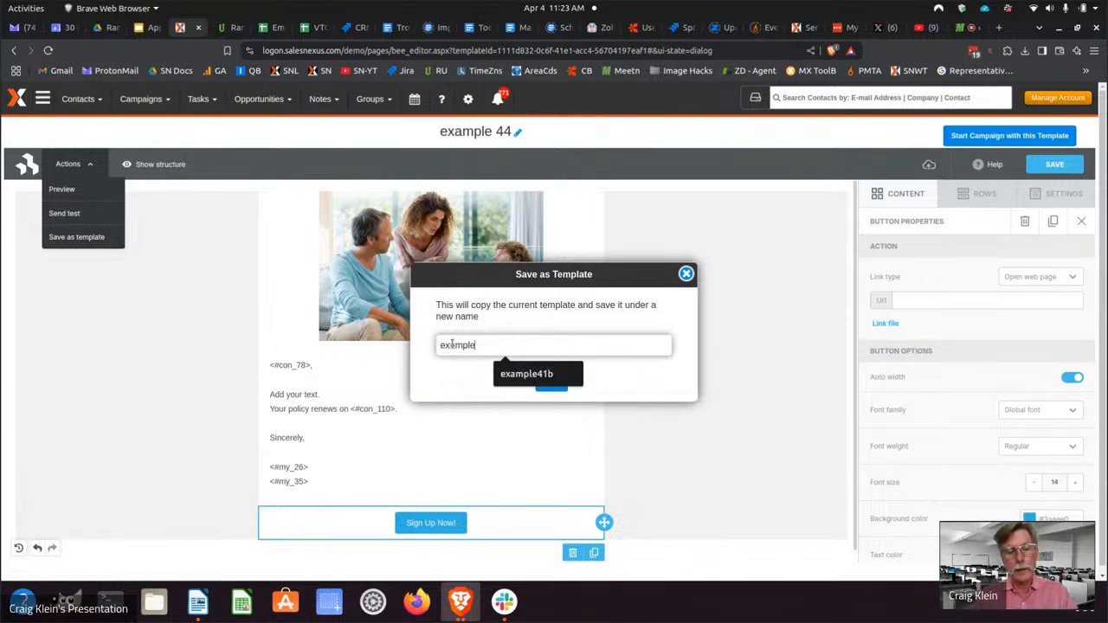
{"action": "type", "text": "44b"}
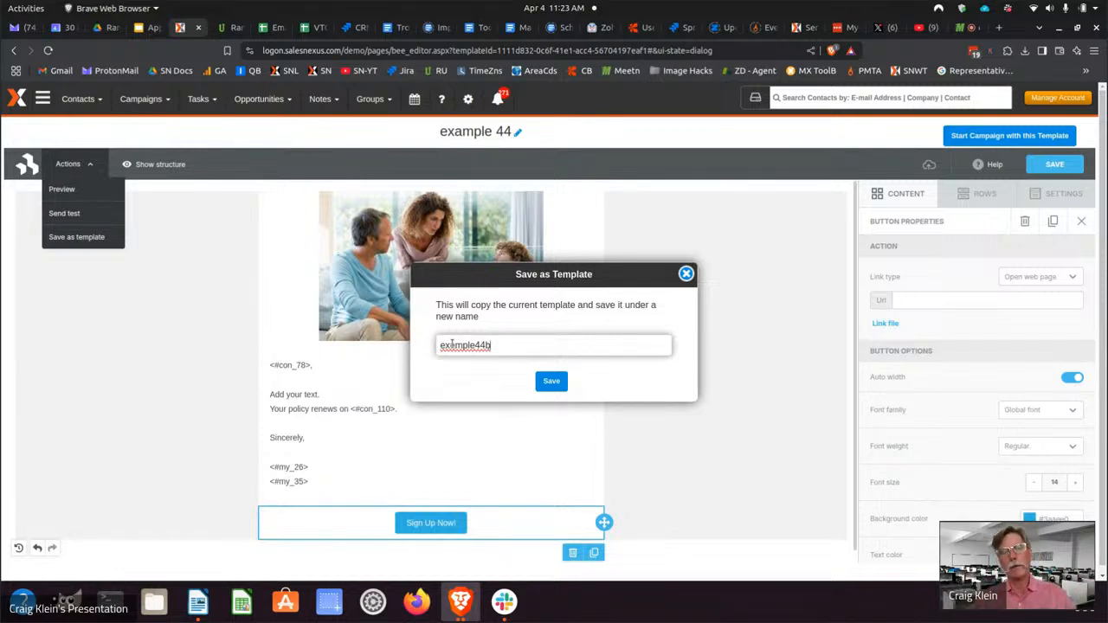
{"action": "left_click", "coordinate": [547, 391]}
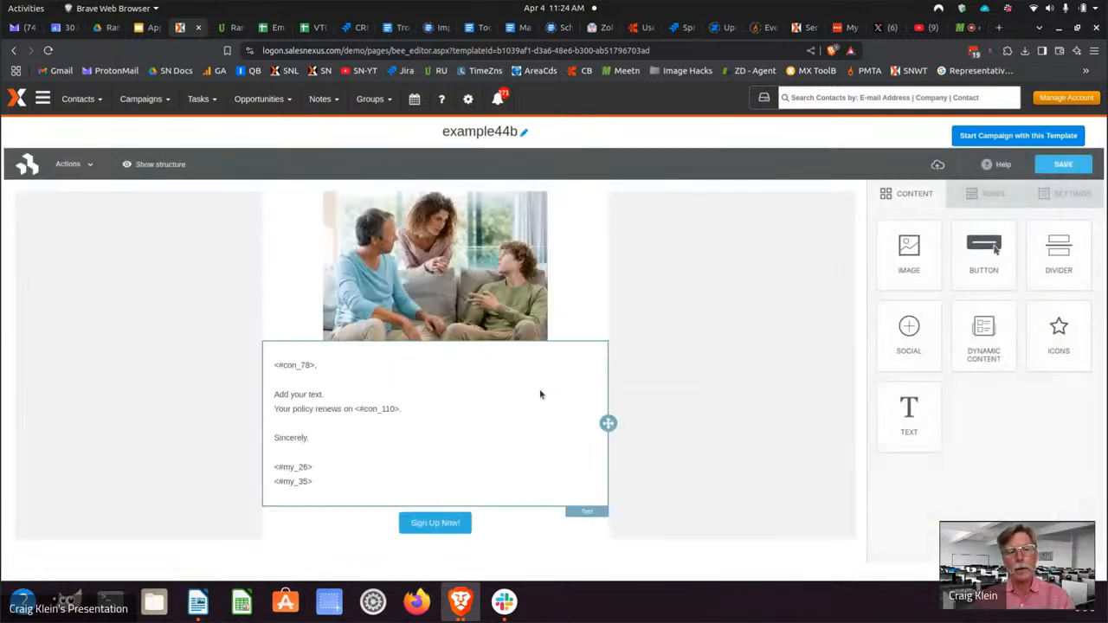
Step: Replace the "Add your text." line in the email body with "We still haven't heard from you!" and save the template
{"action": "left_click", "coordinate": [402, 408]}
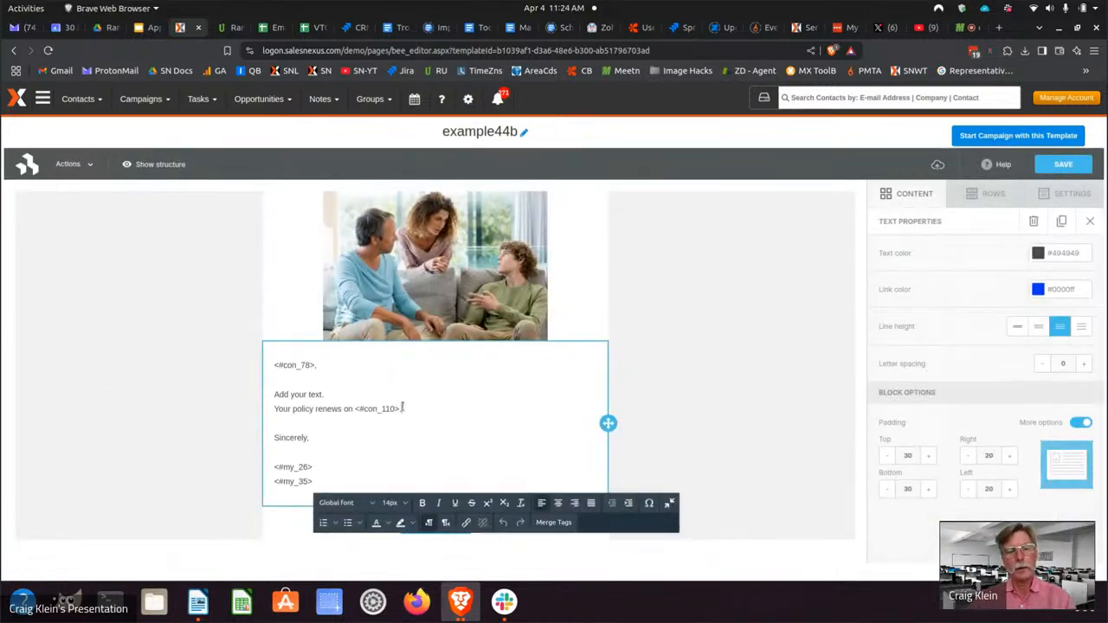
{"action": "left_click_drag", "start_coordinate": [323, 394], "coordinate": [273, 396]}
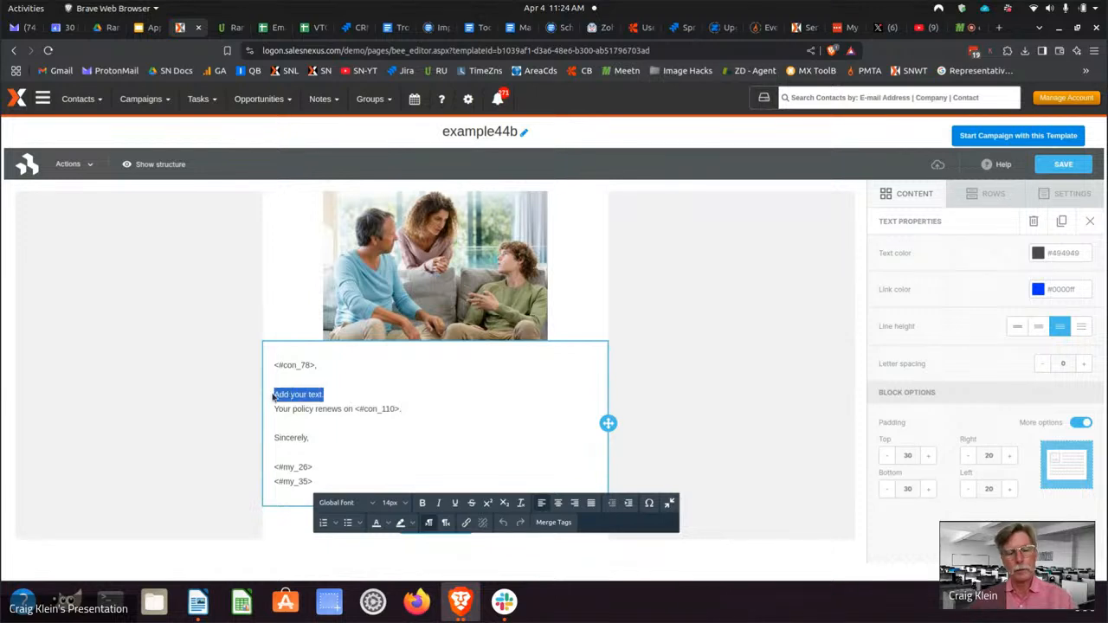
{"action": "type", "text": "M"}
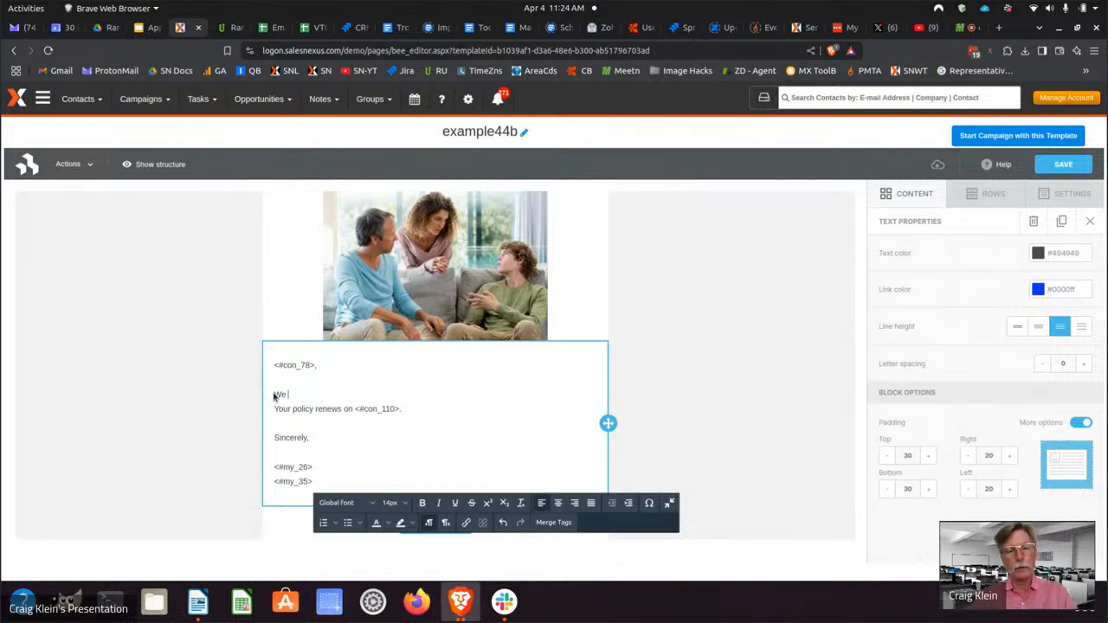
{"action": "type", "text": "e still haven't"}
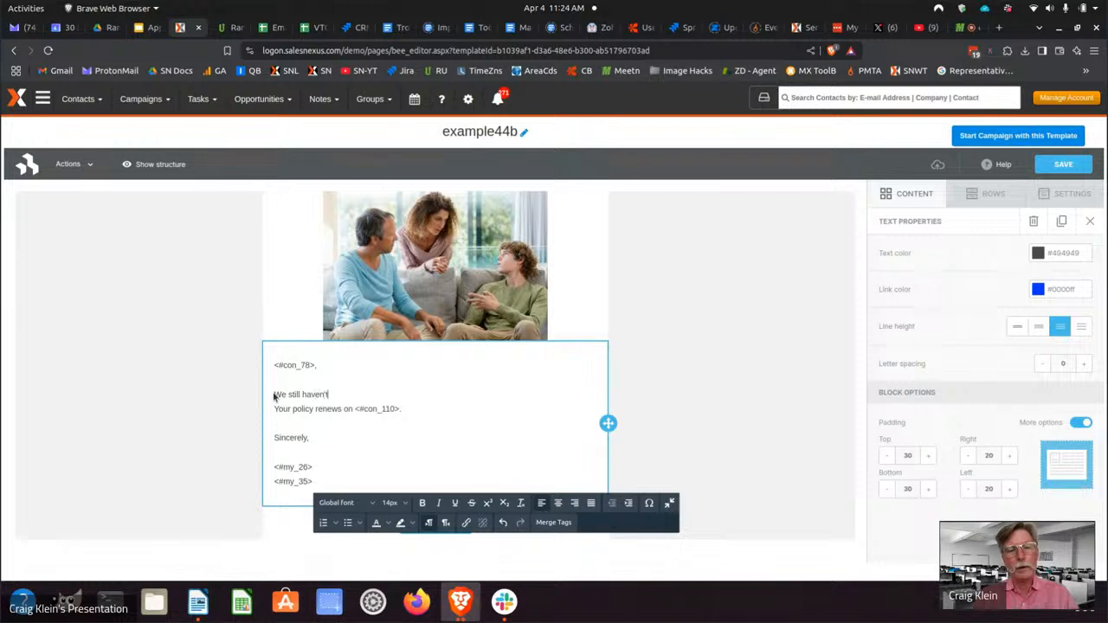
{"action": "type", "text": " heard from you!"}
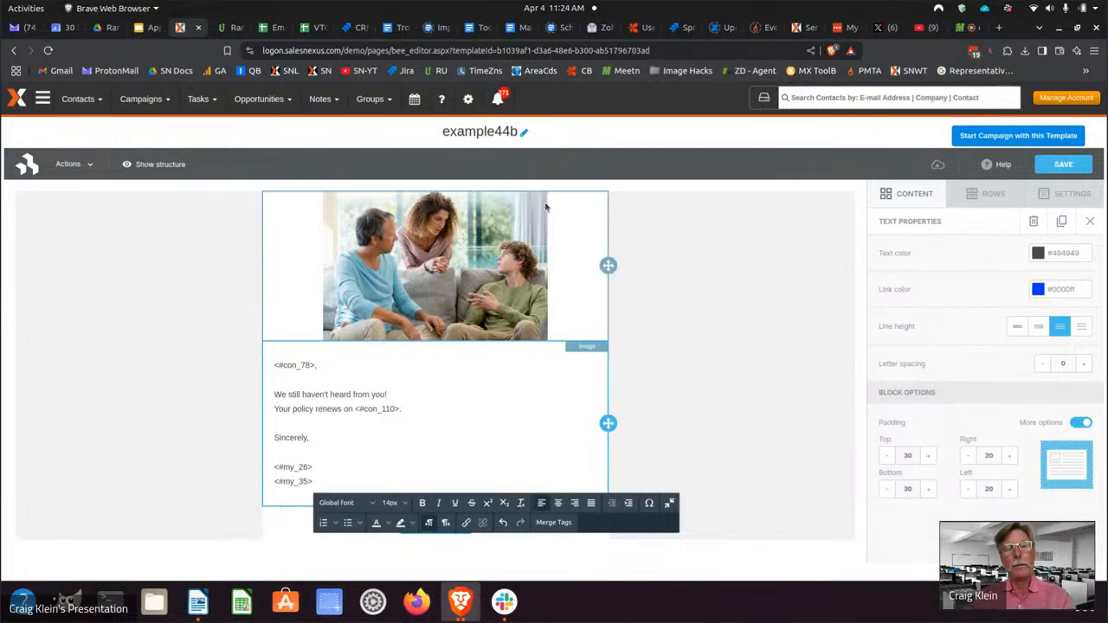
{"action": "left_click", "coordinate": [1070, 165]}
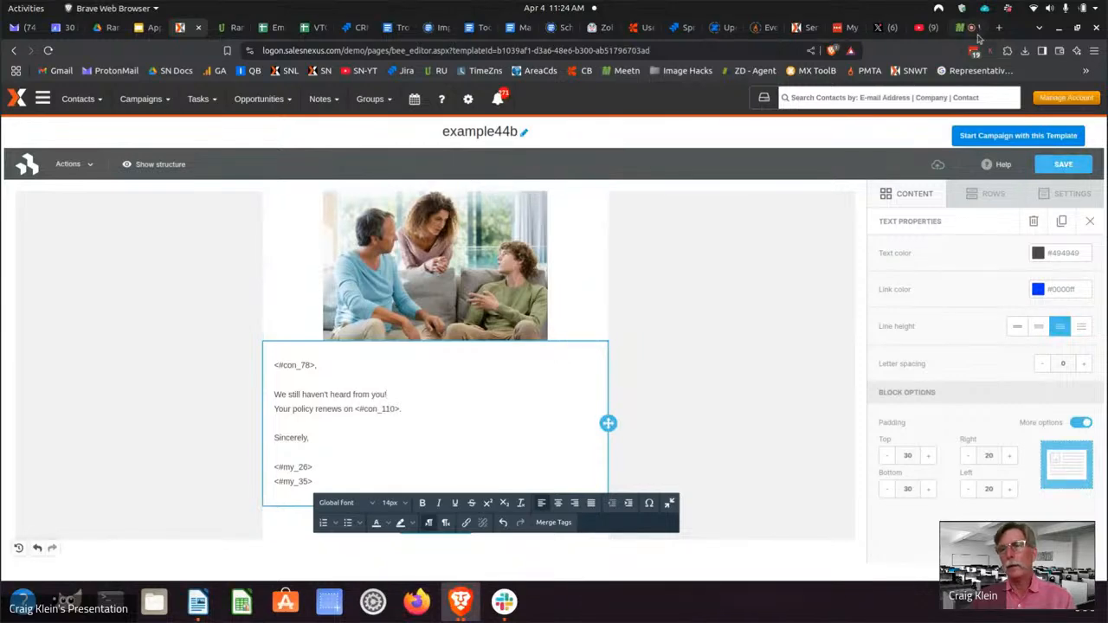
Step: Switch to the Meetn meeting, admit the guest from the waiting room and return to the SalesNexus template editor
{"action": "left_click", "coordinate": [963, 26]}
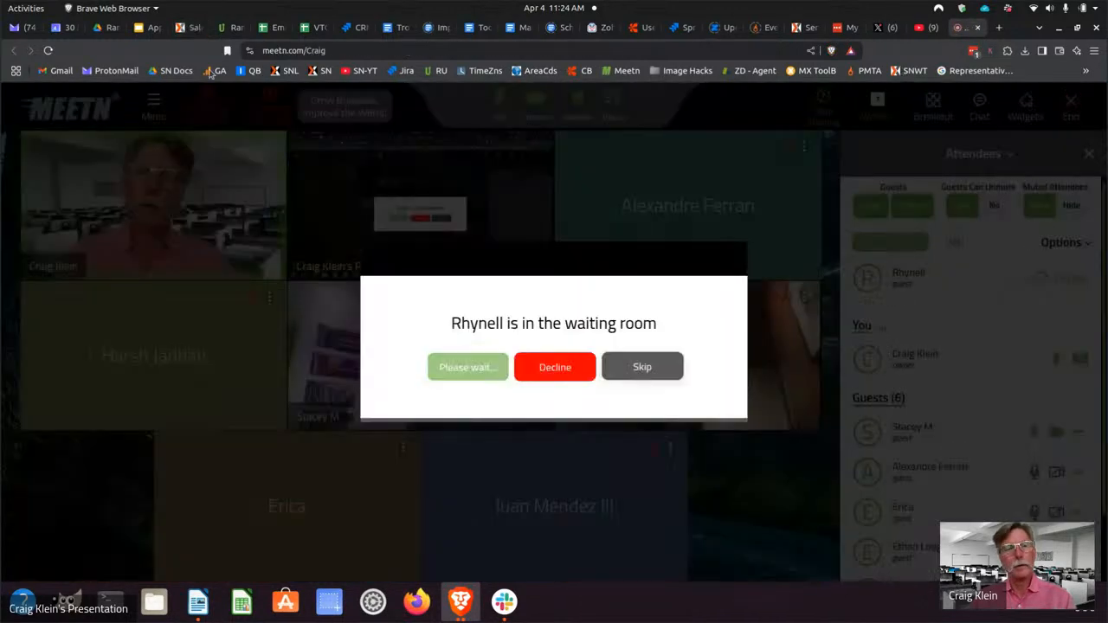
{"action": "left_click", "coordinate": [467, 367]}
{"action": "left_click", "coordinate": [183, 27]}
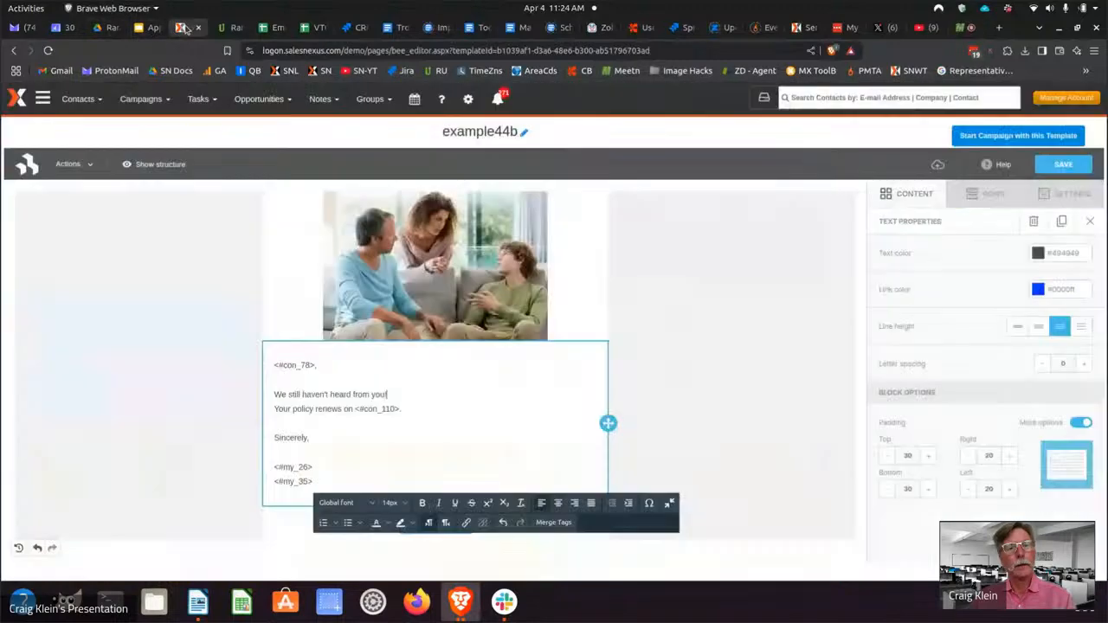
Step: Save the template and start a campaign from it with the subject line "Your policy is renewing"
{"action": "left_click", "coordinate": [1070, 167]}
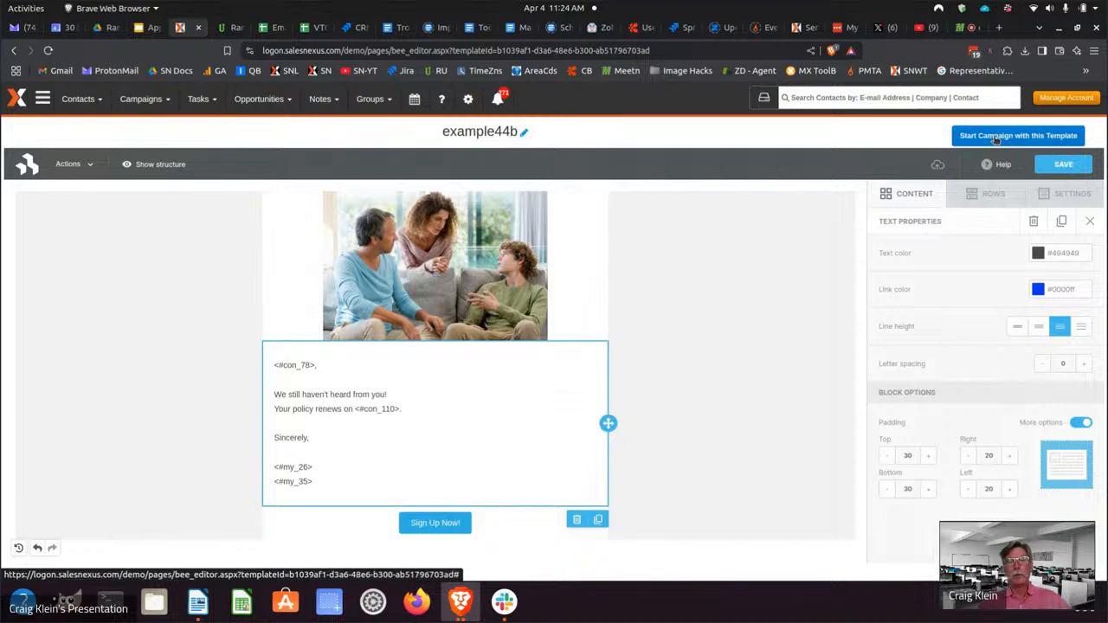
{"action": "left_click", "coordinate": [997, 140]}
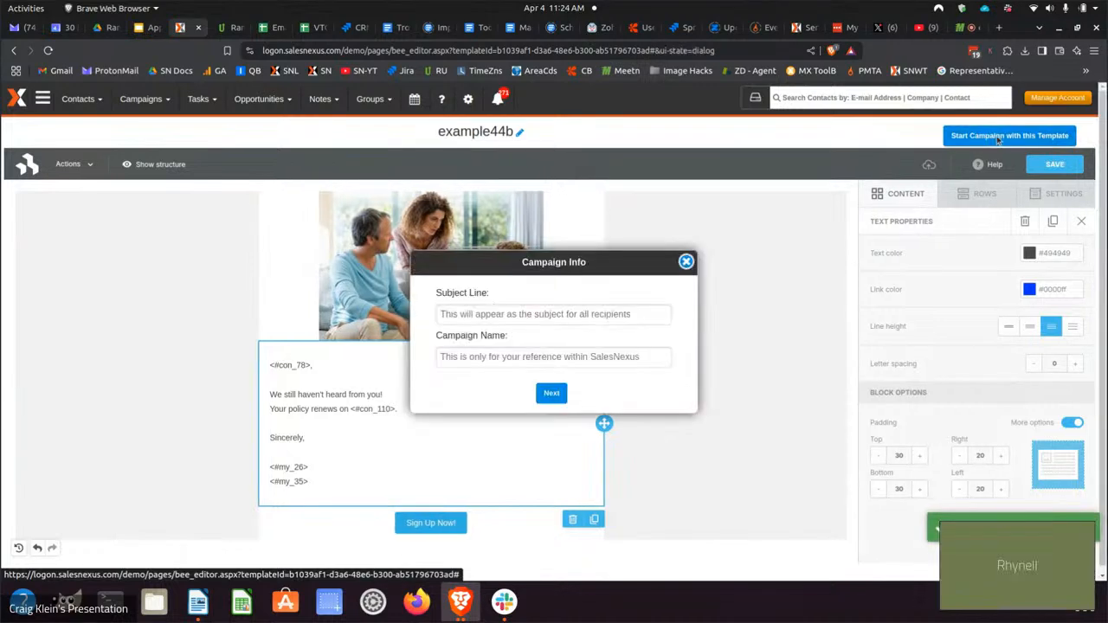
{"action": "left_click", "coordinate": [489, 314]}
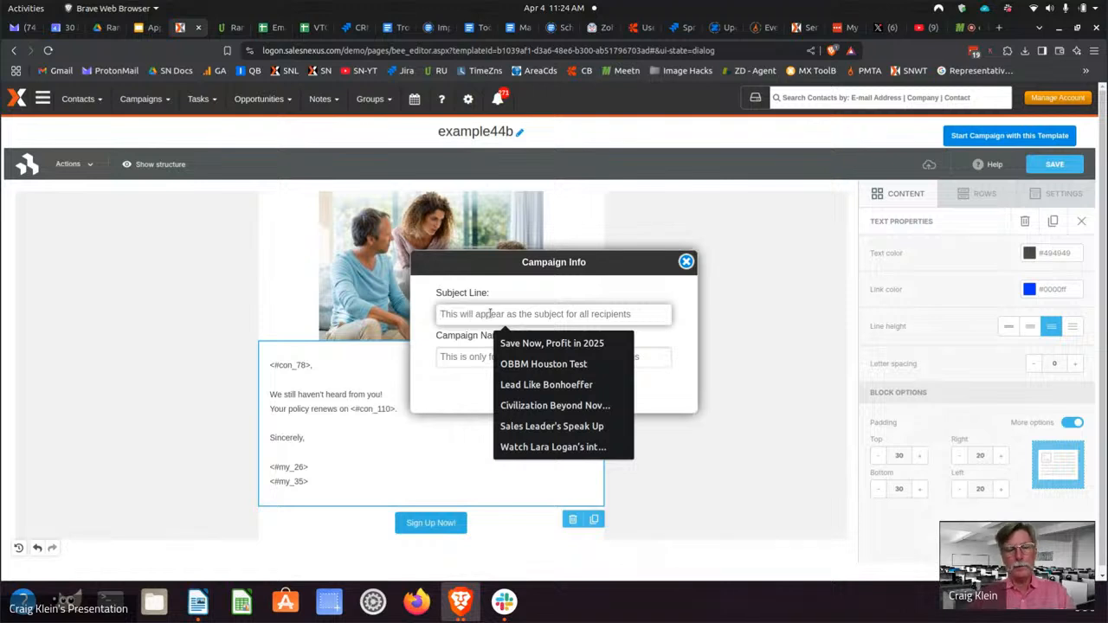
{"action": "type", "text": "Your policy"}
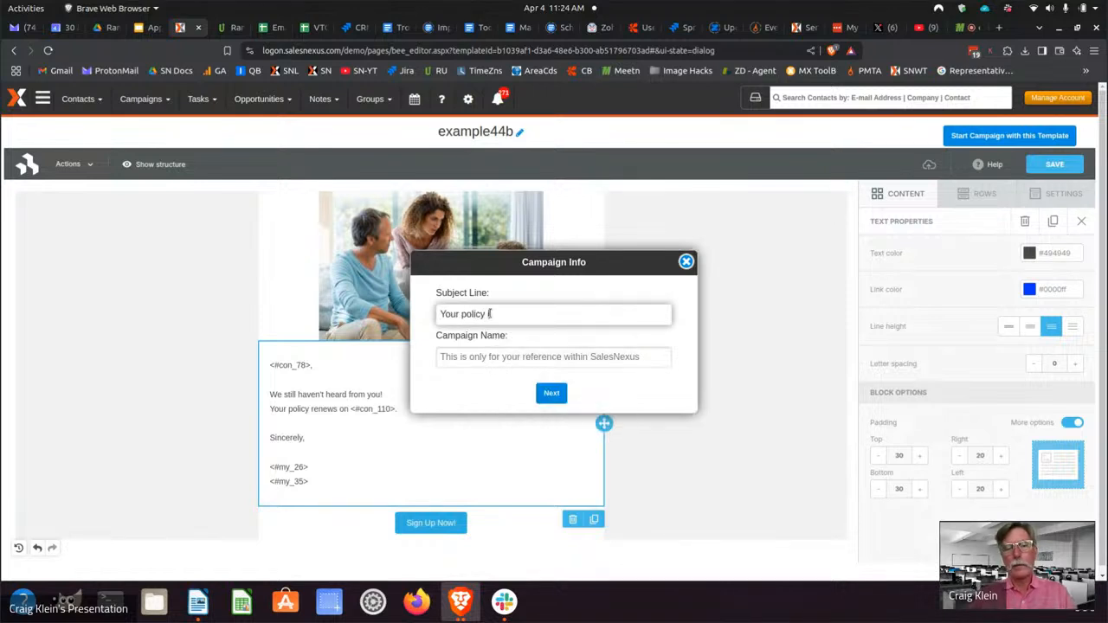
{"action": "type", "text": " is renewing"}
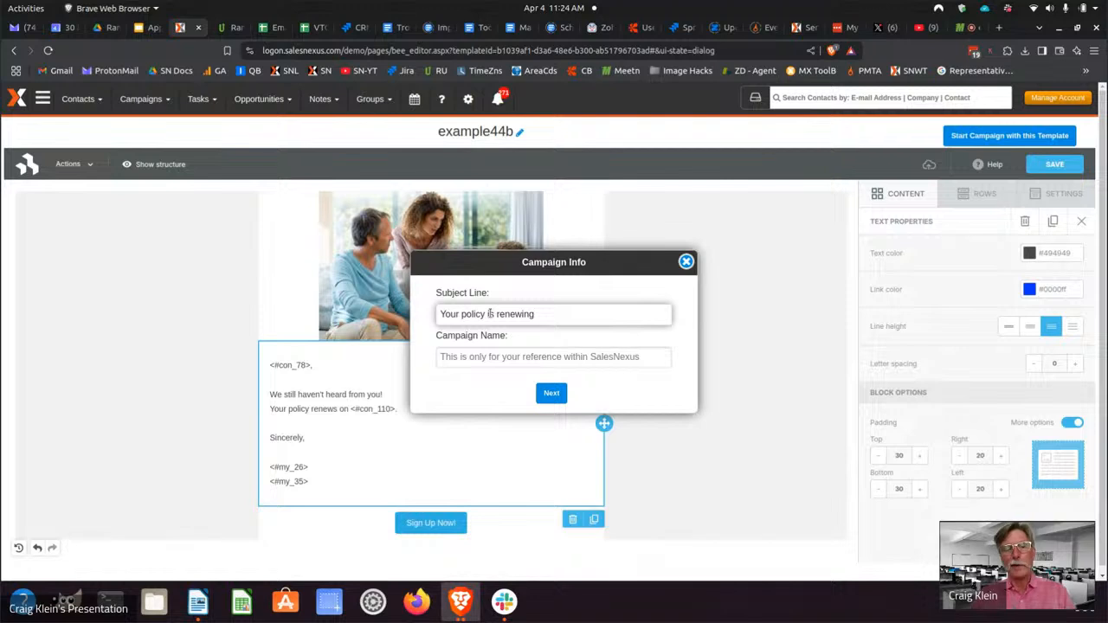
Step: Name the campaign "renewal reminders" and continue to the campaign setup
{"action": "left_click", "coordinate": [484, 364]}
{"action": "type", "text": "rneew"}
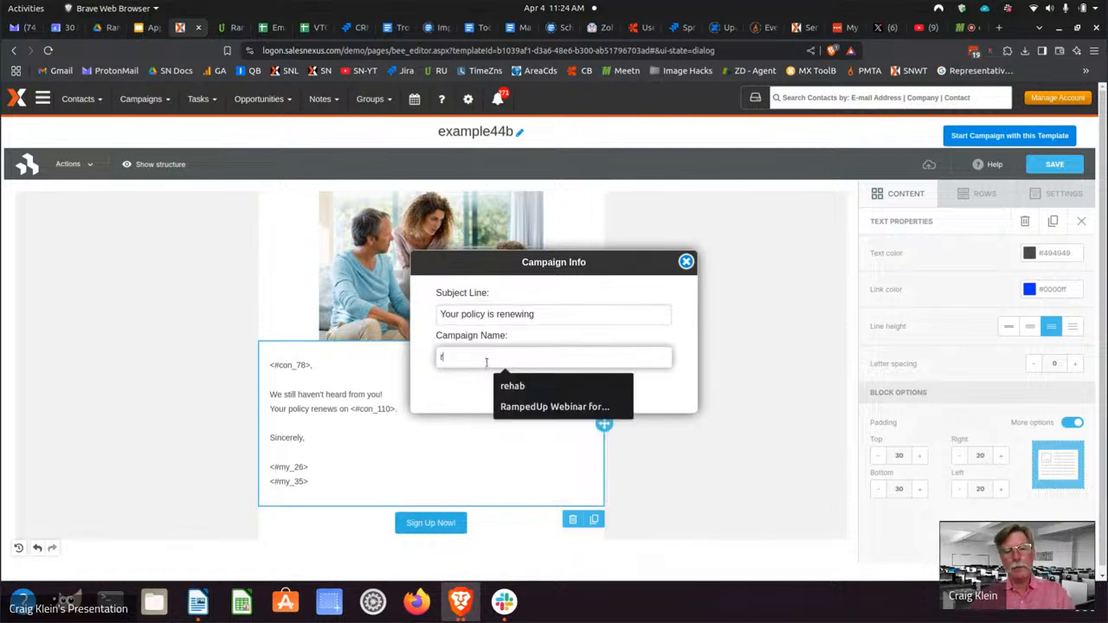
{"action": "key", "text": "BackSpace"}
{"action": "key", "text": "BackSpace"}
{"action": "type", "text": "enewal"}
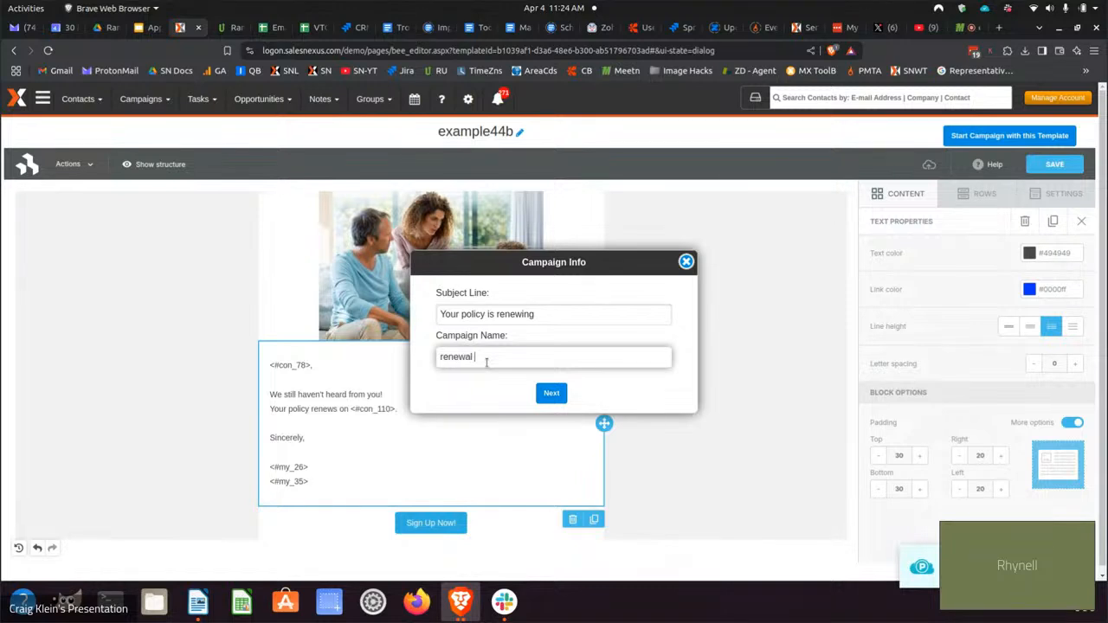
{"action": "type", "text": " reminders"}
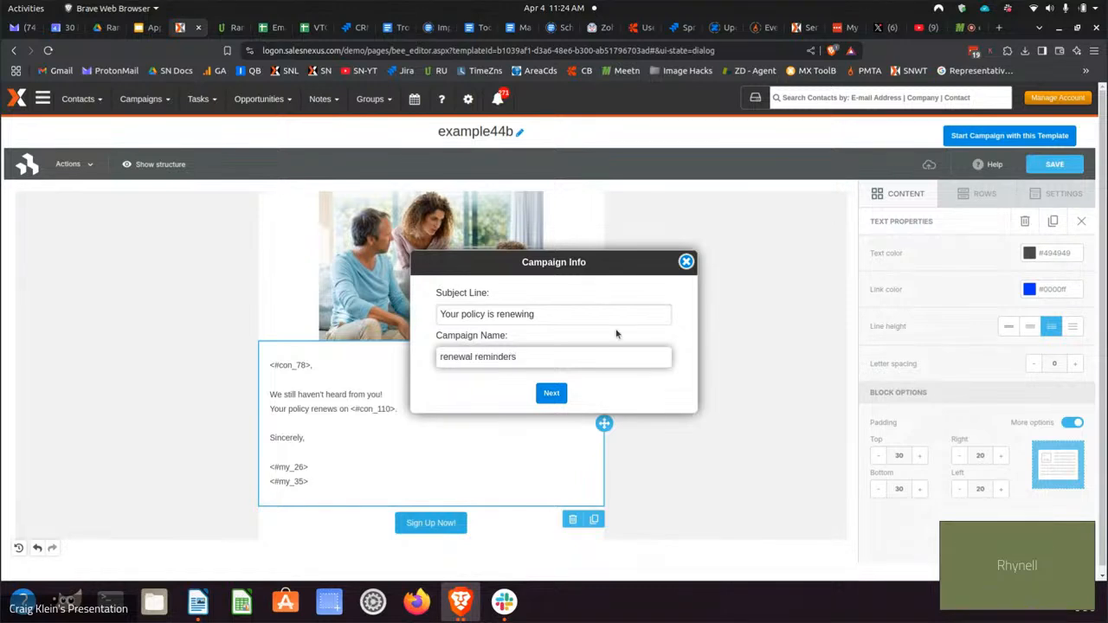
{"action": "left_click", "coordinate": [549, 396]}
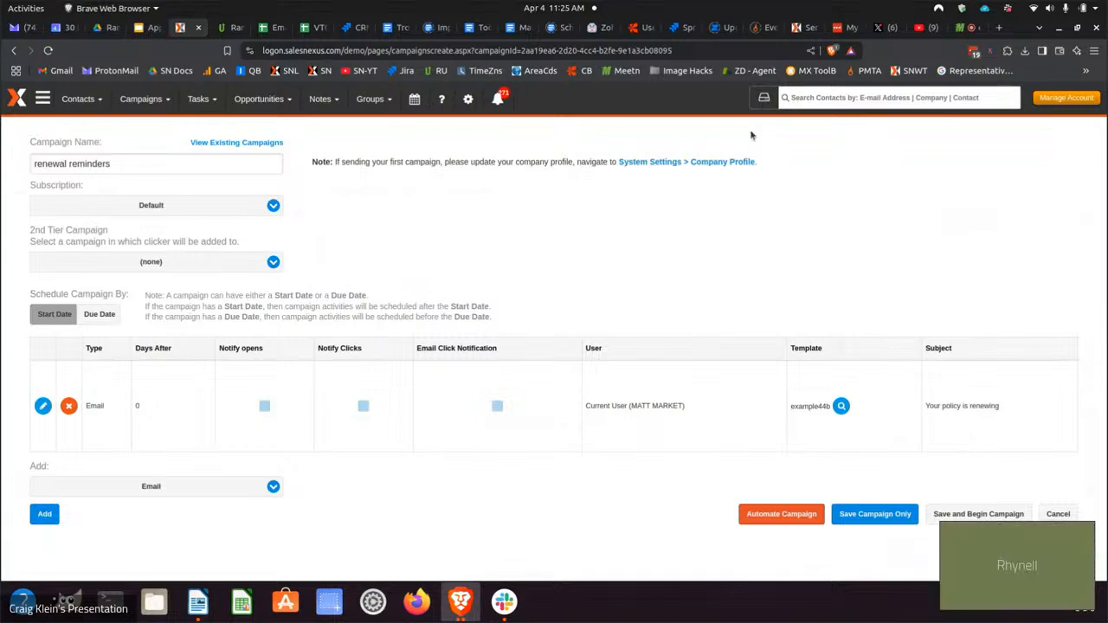
Step: Switch to the Meetn meeting, admit the waiting guest, mute the unmuted guest who is speaking and return to the SalesNexus campaign setup
{"action": "left_click", "coordinate": [962, 28]}
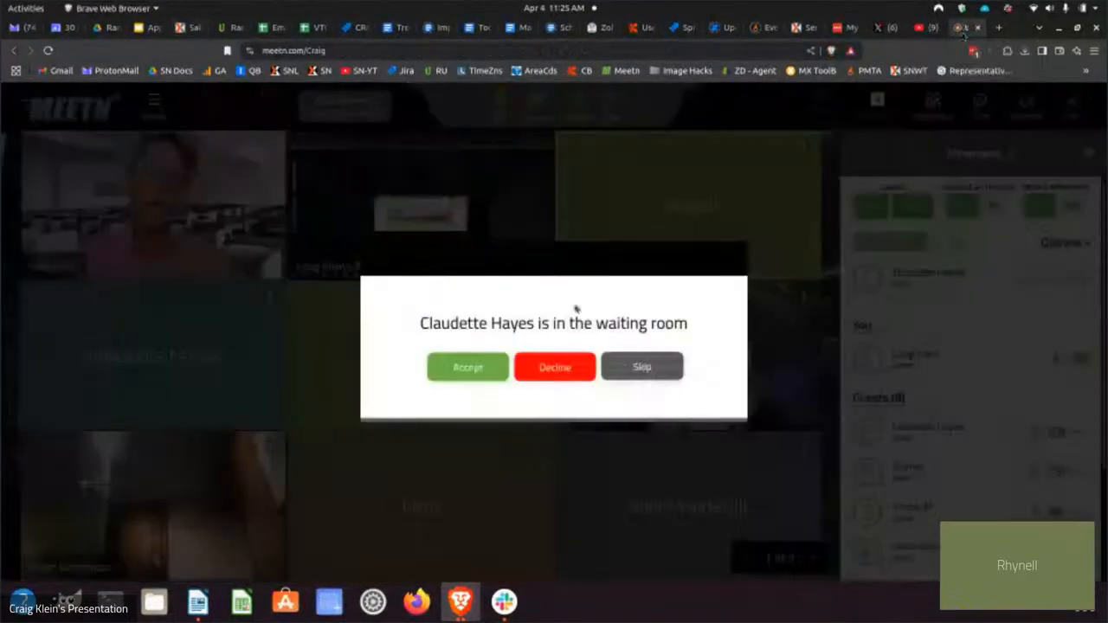
{"action": "left_click", "coordinate": [438, 369]}
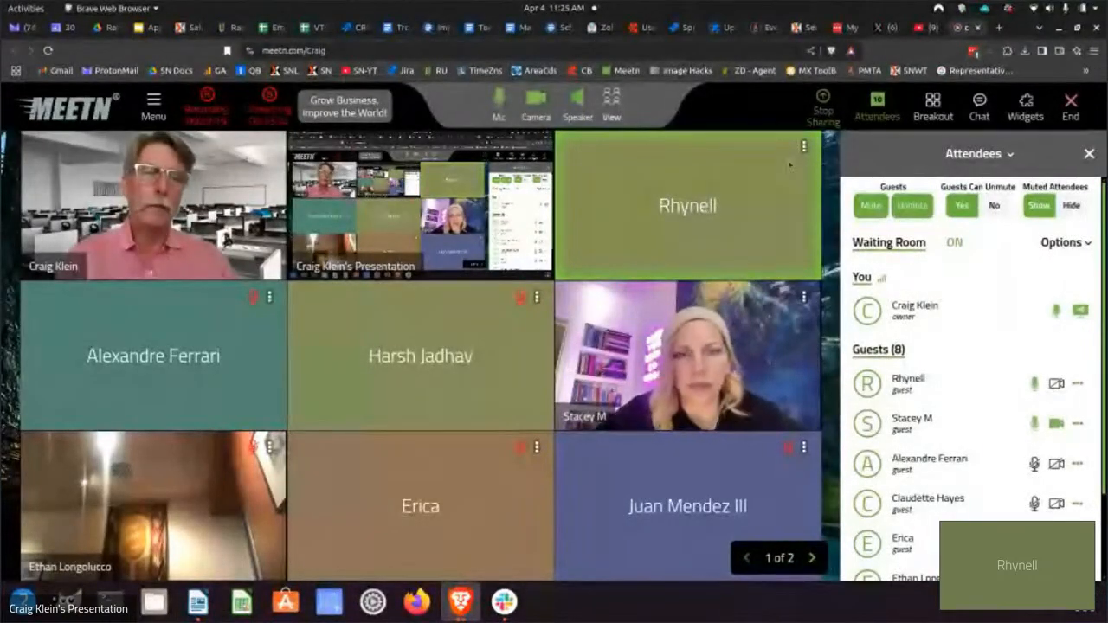
{"action": "left_click", "coordinate": [803, 148]}
{"action": "left_click", "coordinate": [763, 185]}
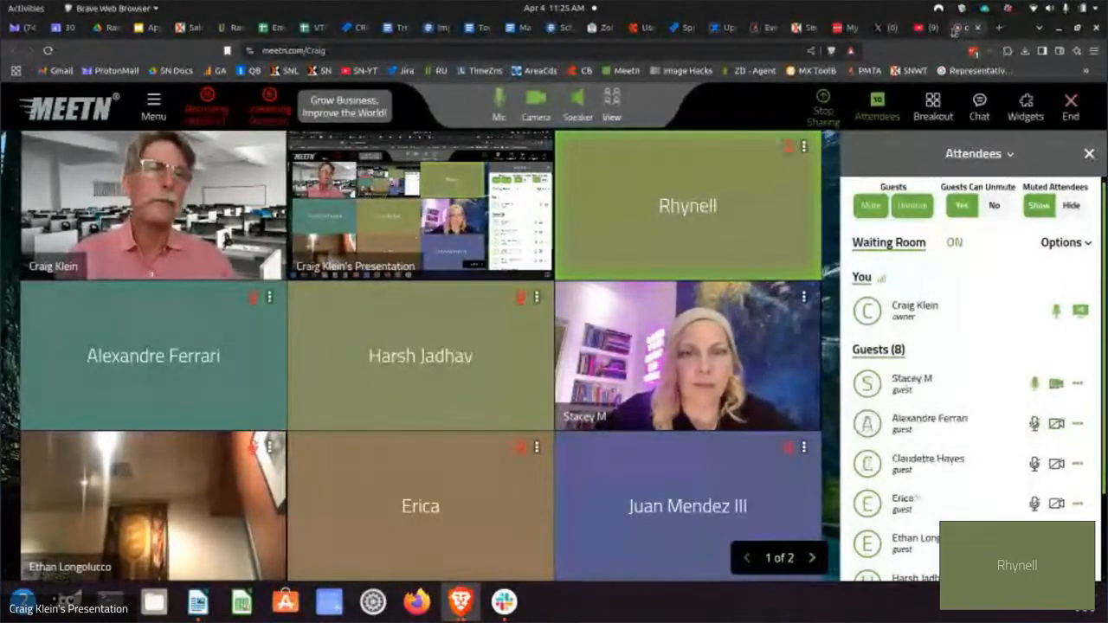
{"action": "left_click", "coordinate": [188, 29]}
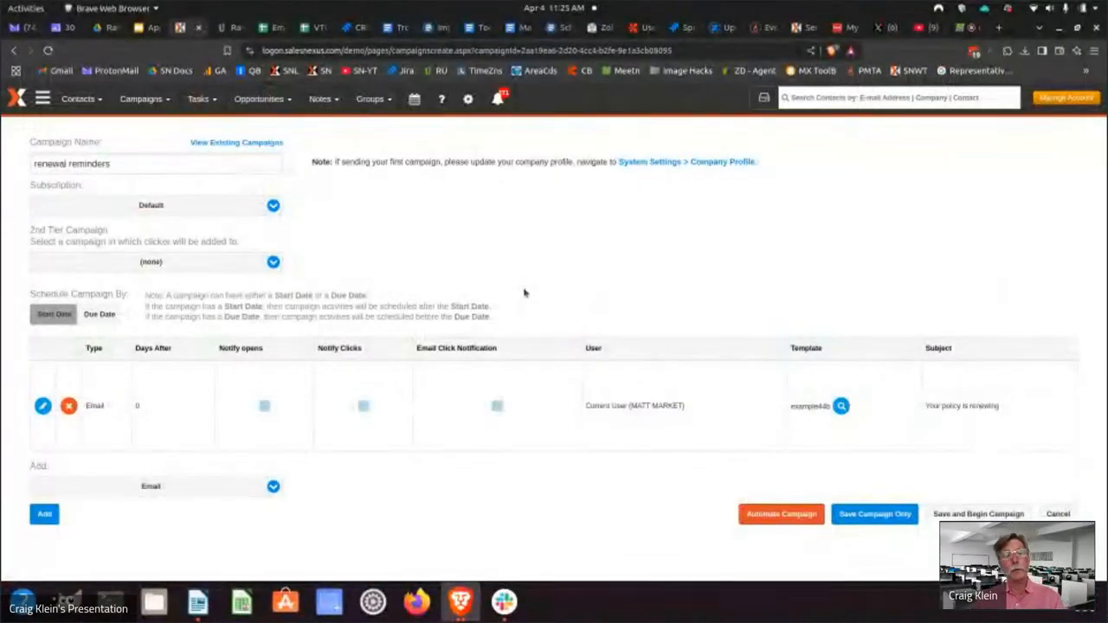
Step: Save the campaign without starting it and add another email scheduled 3 days after the start date
{"action": "left_click", "coordinate": [896, 515]}
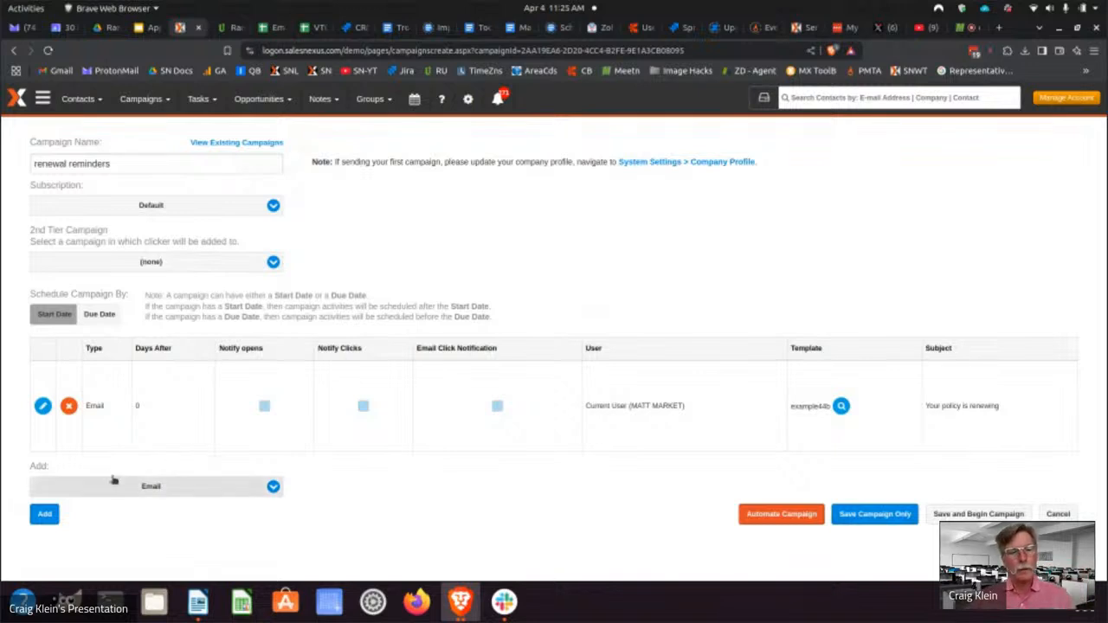
{"action": "left_click", "coordinate": [41, 514]}
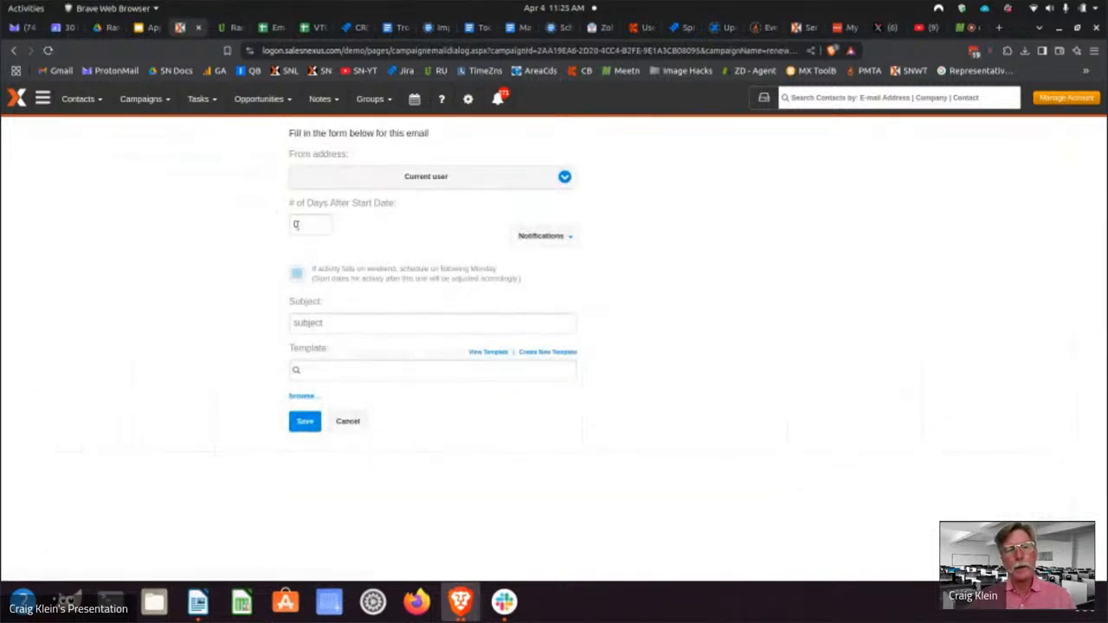
{"action": "left_click", "coordinate": [297, 225]}
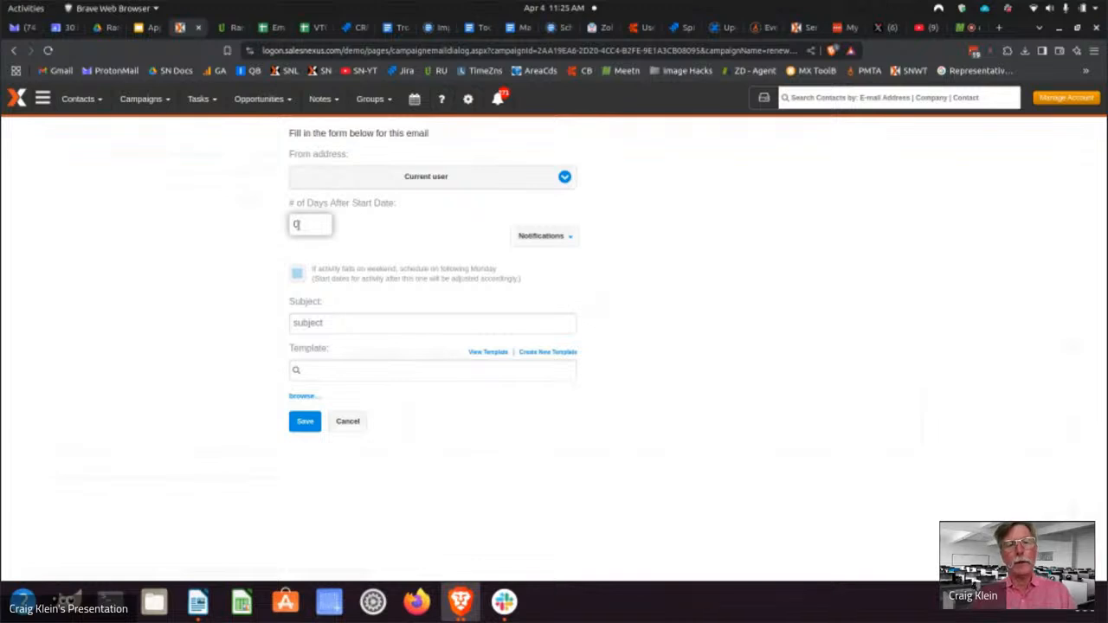
{"action": "type", "text": "3"}
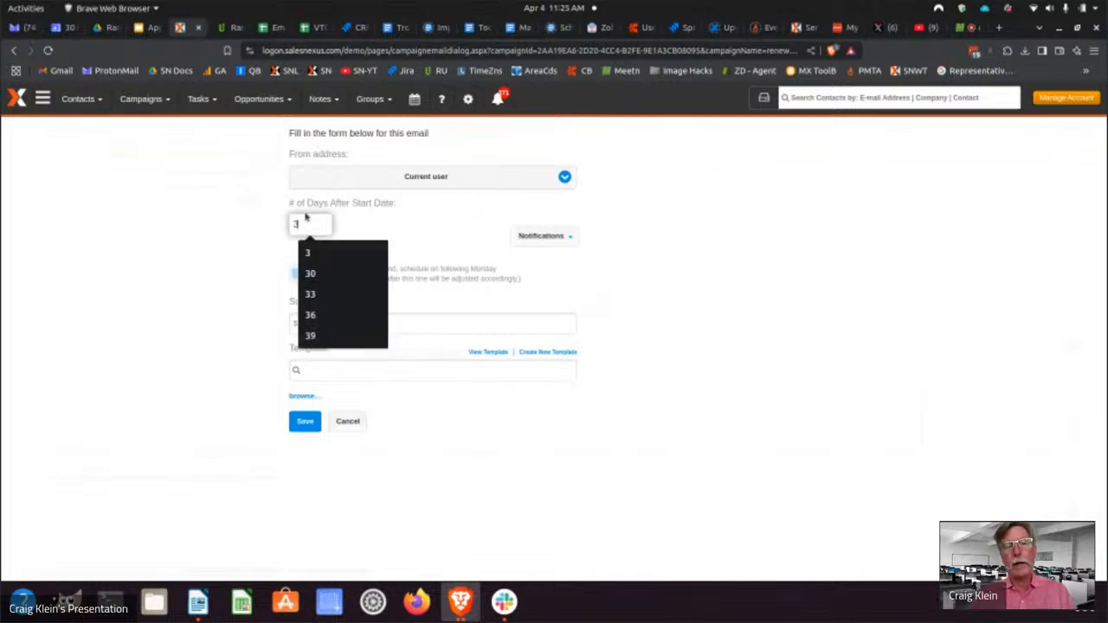
{"action": "left_click", "coordinate": [485, 271]}
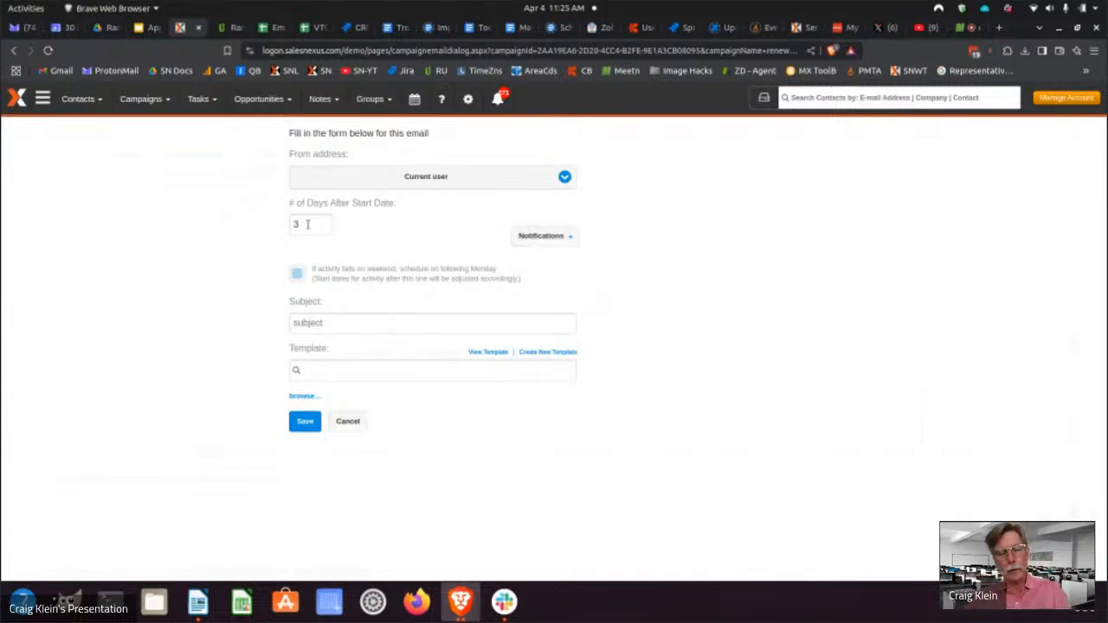
Step: Give the new email the subject "Your policy will cancel", assign the z-ClosetheLeadsYouHaveInvite template and save it to the campaign
{"action": "left_click", "coordinate": [319, 325]}
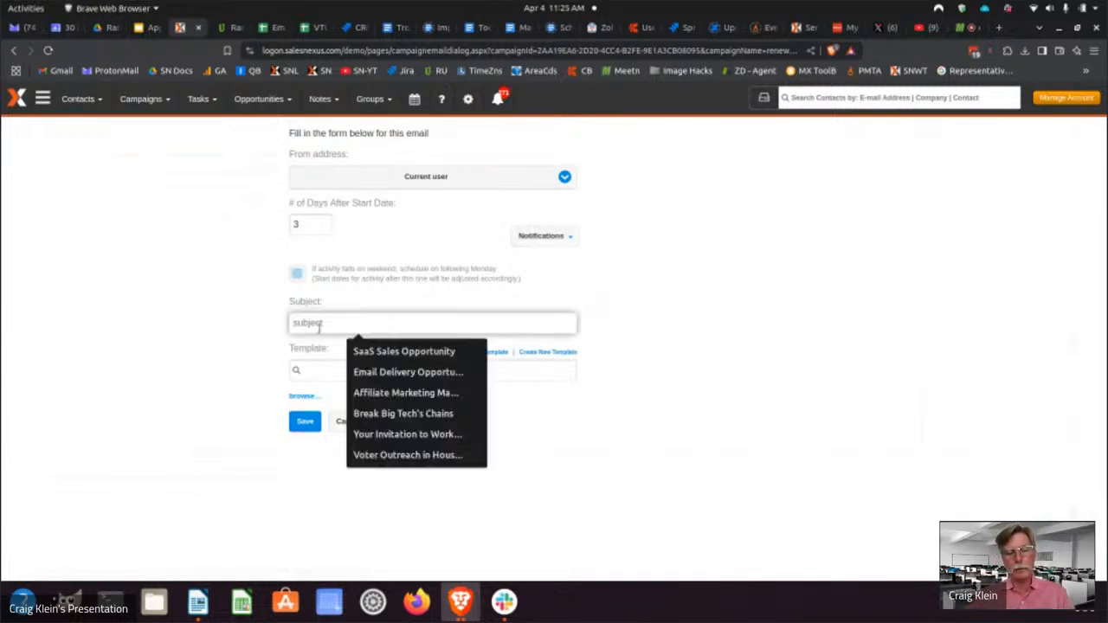
{"action": "type", "text": "You"}
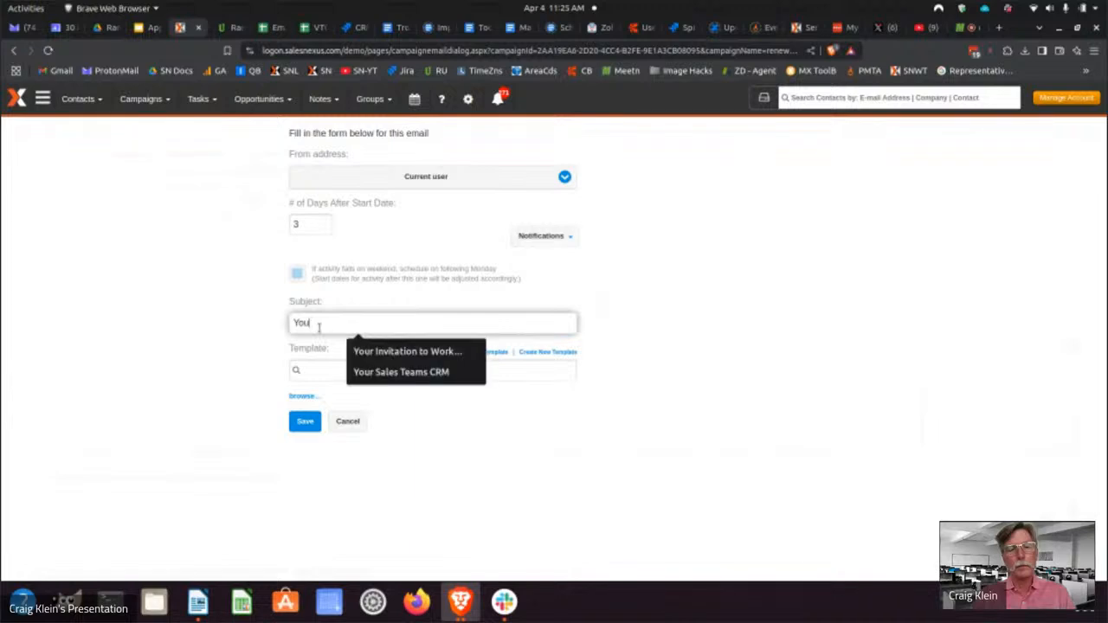
{"action": "type", "text": "r adlicy wil"}
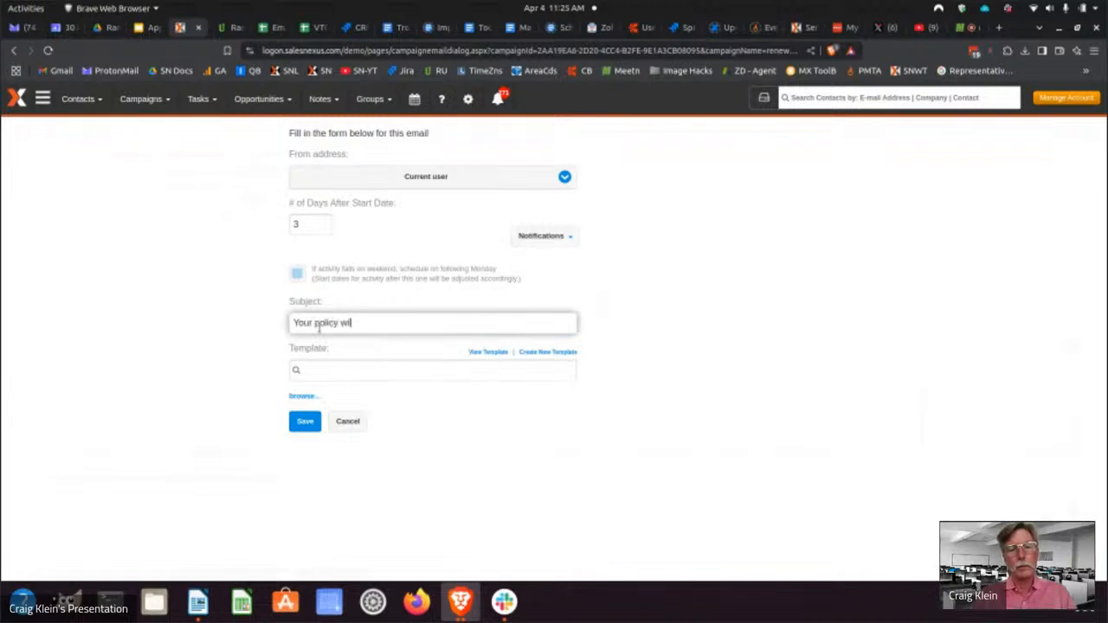
{"action": "type", "text": "l cancel"}
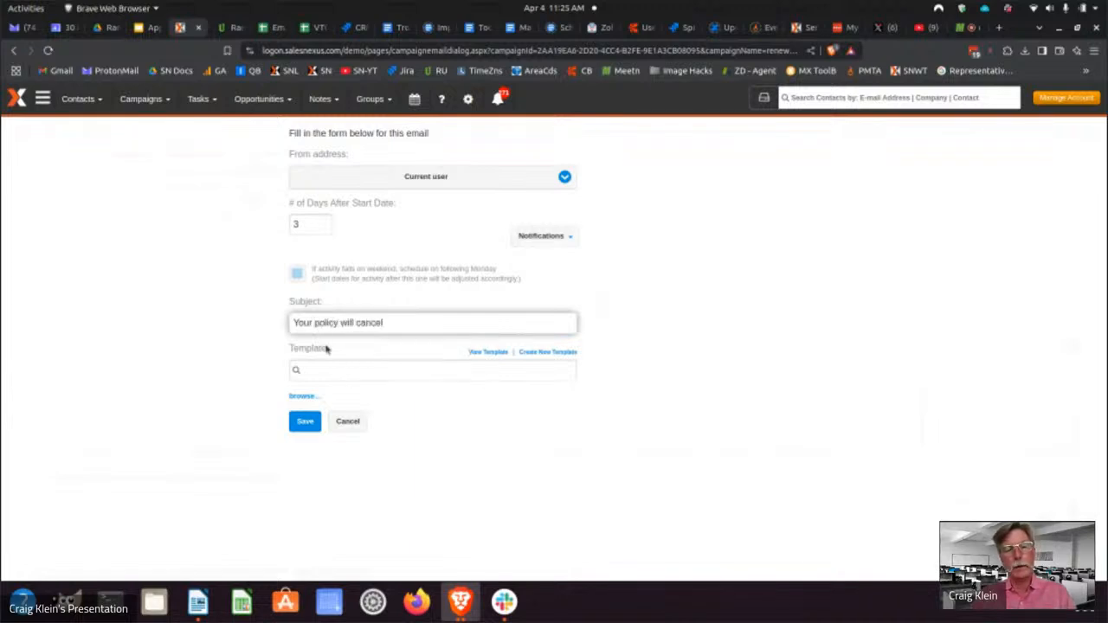
{"action": "left_click", "coordinate": [329, 370]}
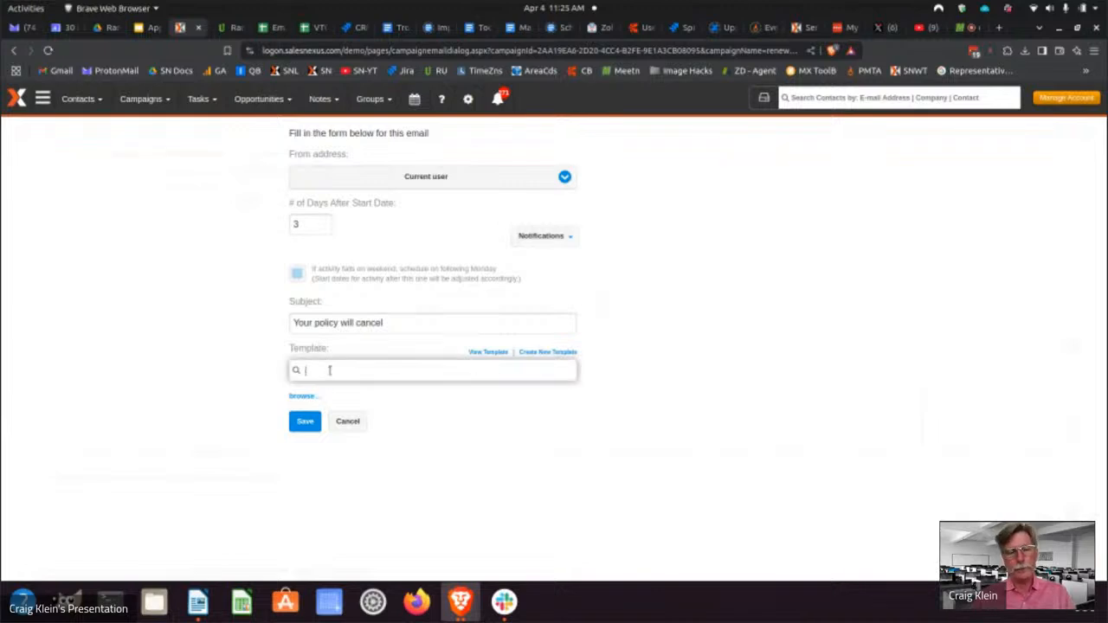
{"action": "type", "text": "lead"}
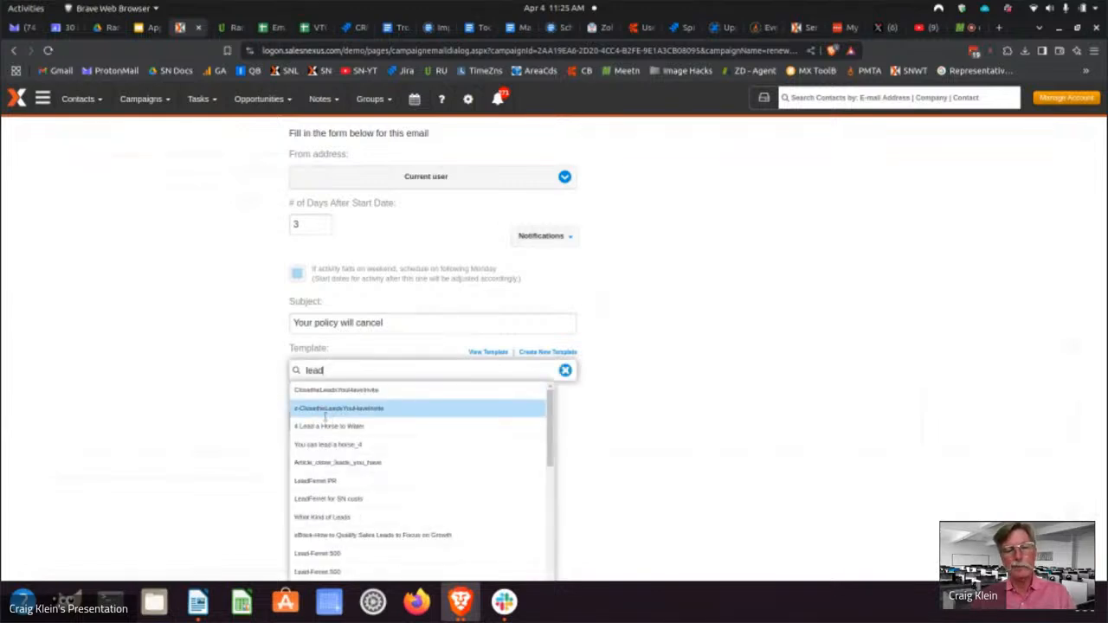
{"action": "left_click", "coordinate": [325, 414]}
{"action": "left_click", "coordinate": [307, 421]}
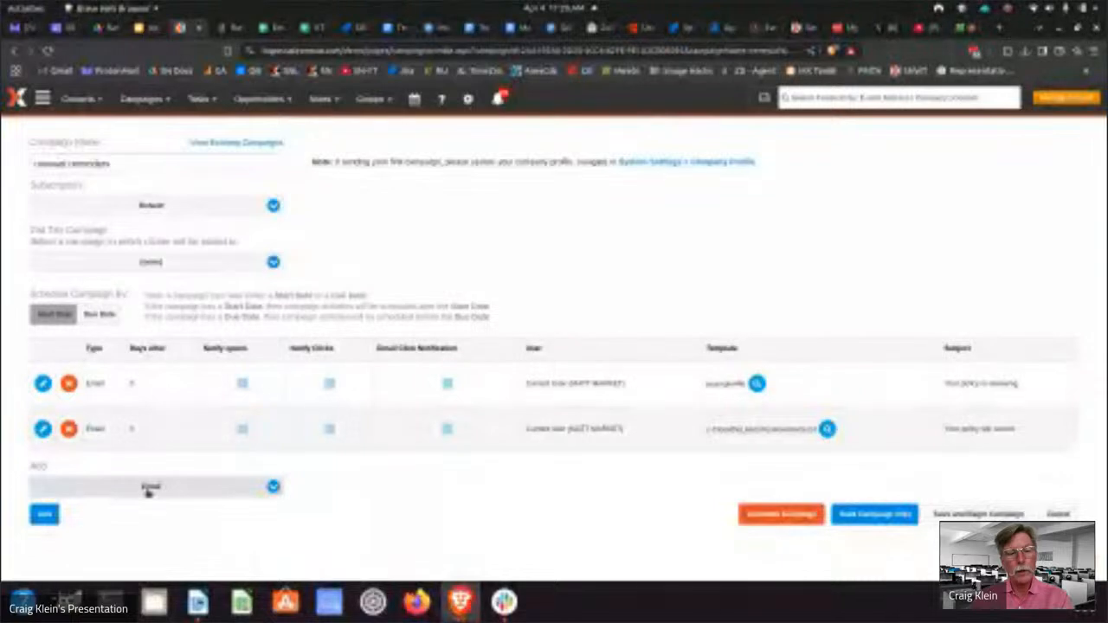
Step: Add an SMS activity to the renewal reminders campaign, scheduled 5 days after the start date
{"action": "left_click", "coordinate": [148, 486]}
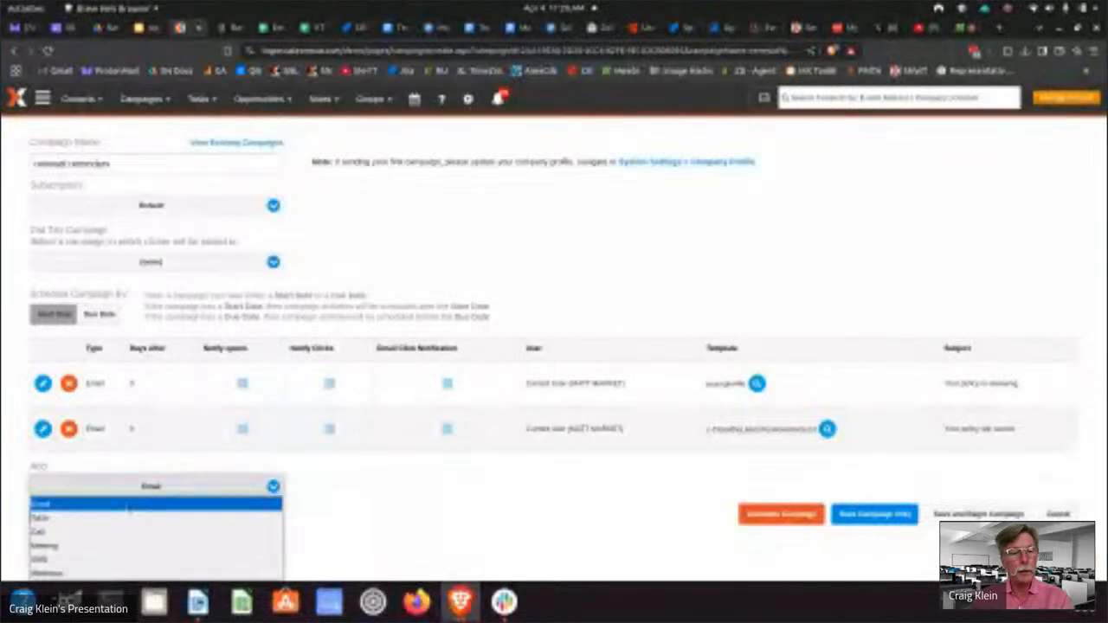
{"action": "left_click", "coordinate": [70, 560]}
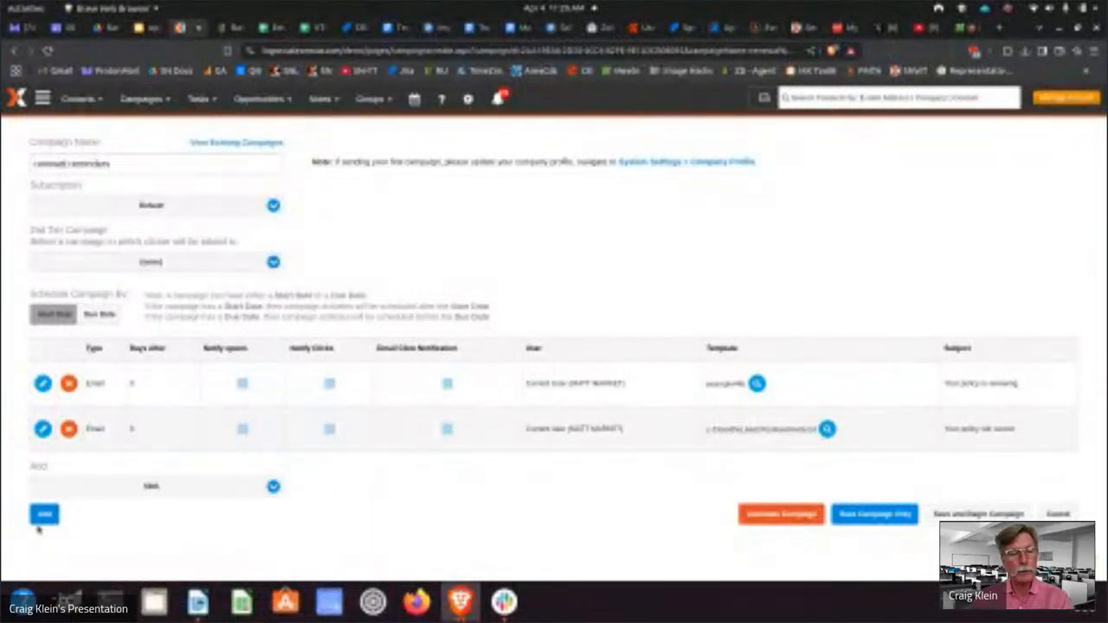
{"action": "left_click", "coordinate": [51, 516]}
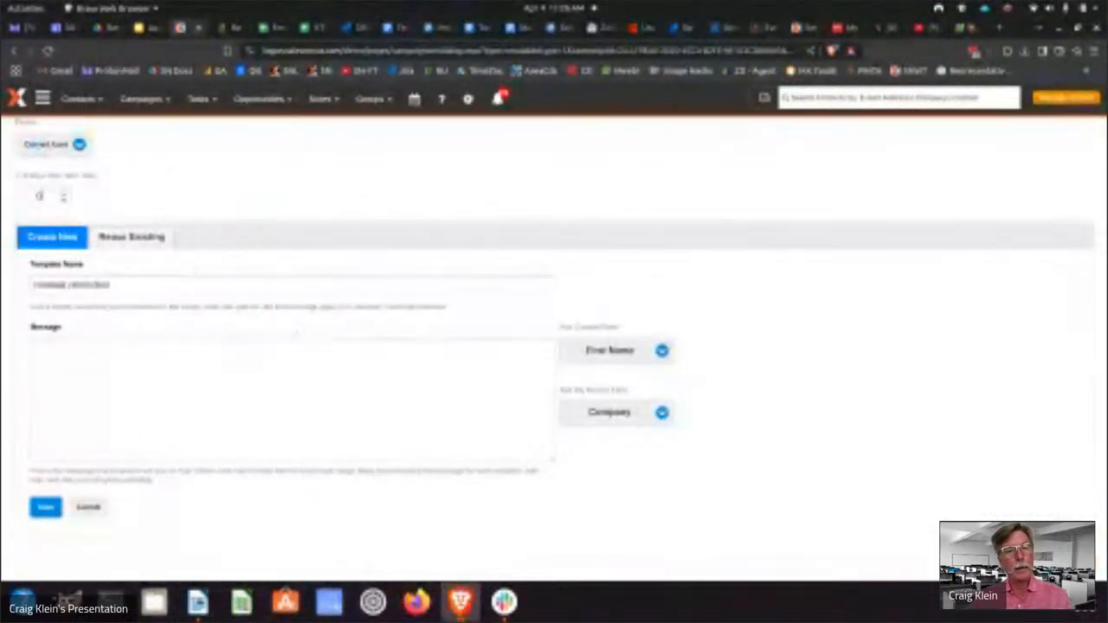
{"action": "left_click", "coordinate": [45, 192]}
{"action": "type", "text": "9"}
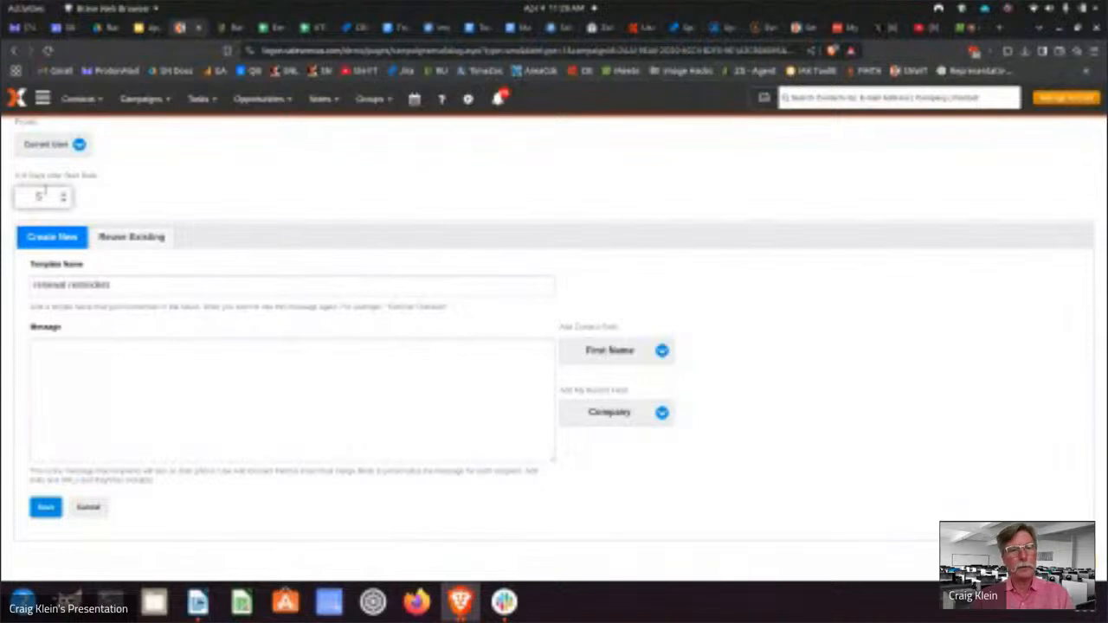
Step: Reuse the existing template SMS New Leads John, found by searching for "leads", as the SMS message and save the activity
{"action": "left_click", "coordinate": [130, 237]}
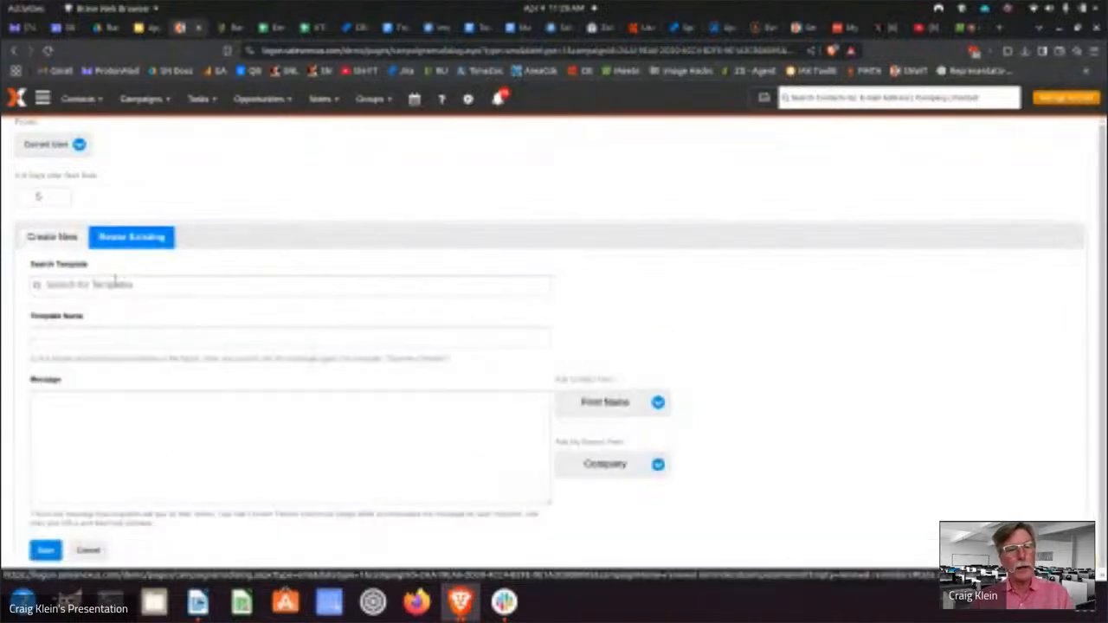
{"action": "left_click", "coordinate": [115, 283]}
{"action": "type", "text": "test"}
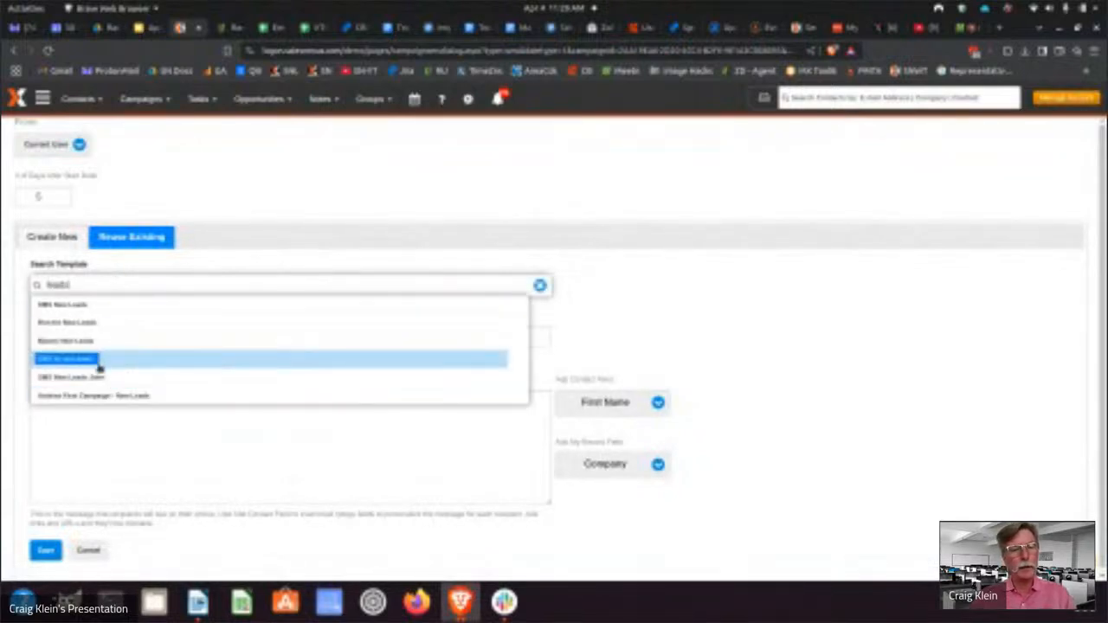
{"action": "left_click", "coordinate": [97, 377]}
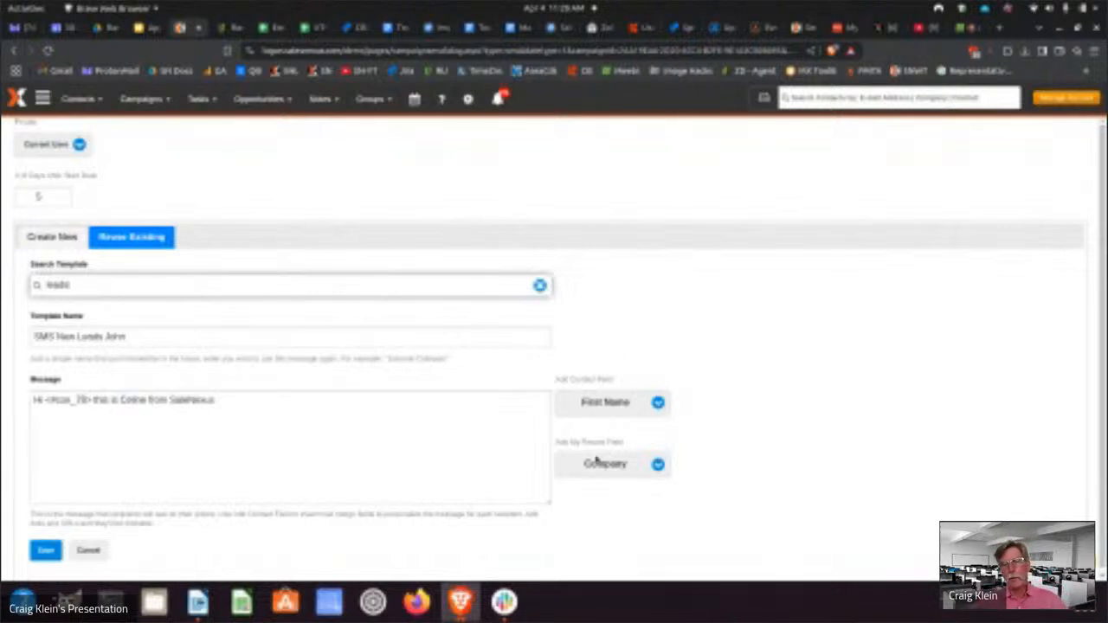
{"action": "left_click", "coordinate": [239, 404]}
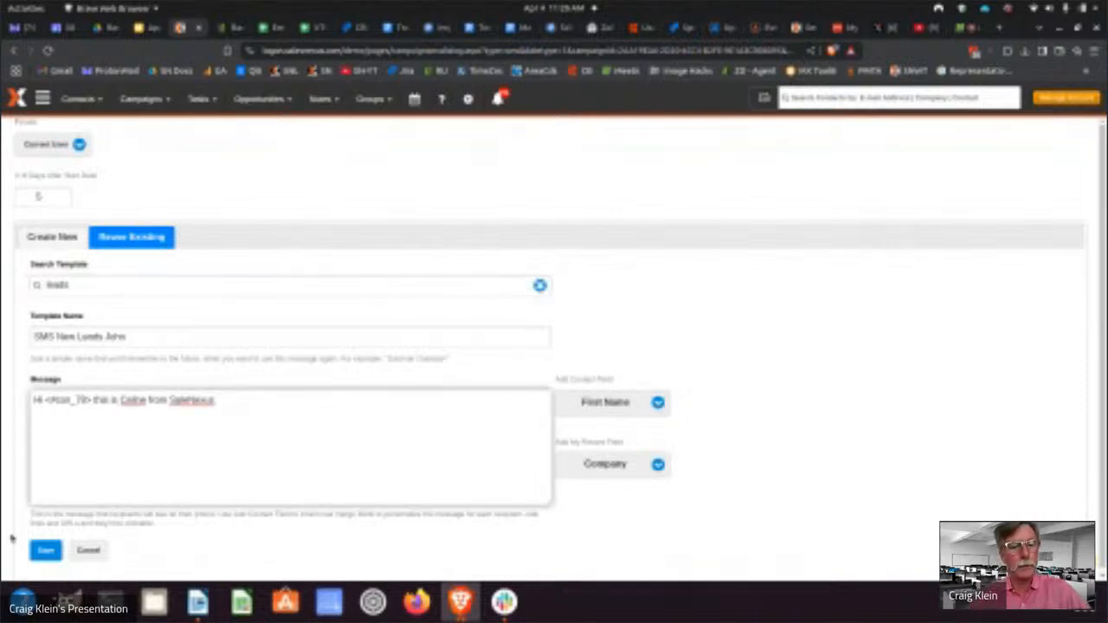
{"action": "left_click", "coordinate": [45, 552]}
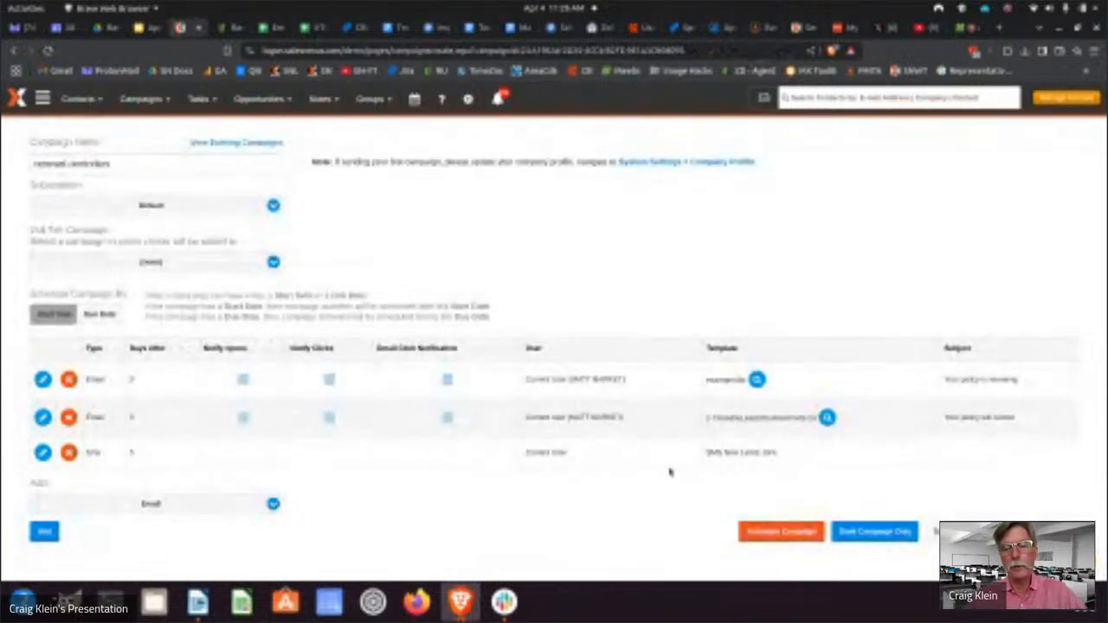
Step: Add a Call activity to the campaign below the SMS
{"action": "left_click", "coordinate": [117, 501]}
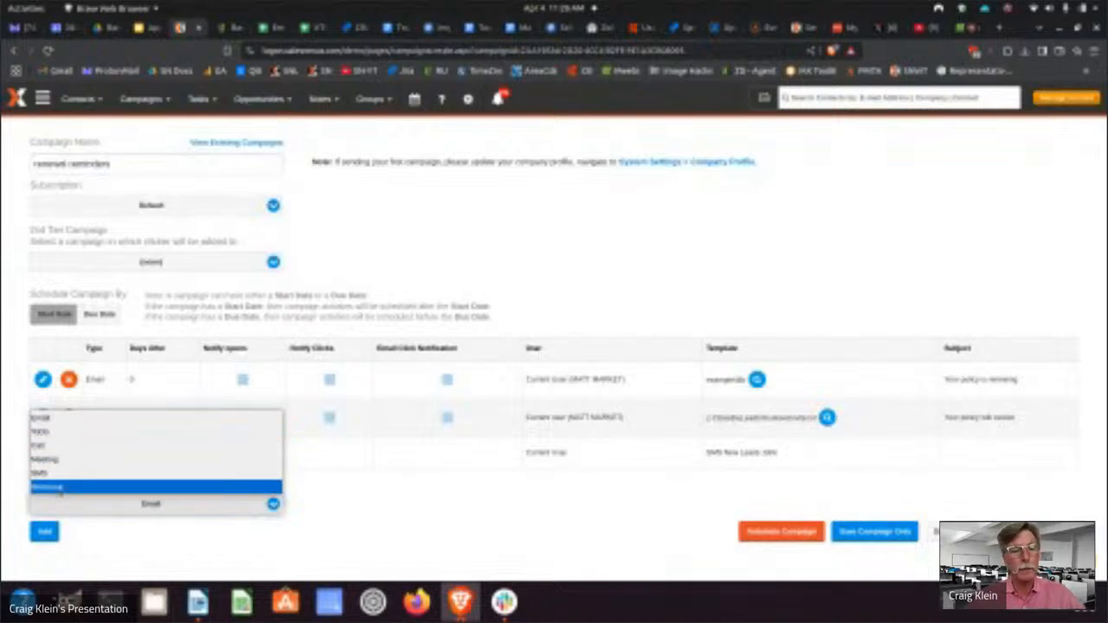
{"action": "left_click", "coordinate": [60, 445]}
{"action": "left_click", "coordinate": [114, 502]}
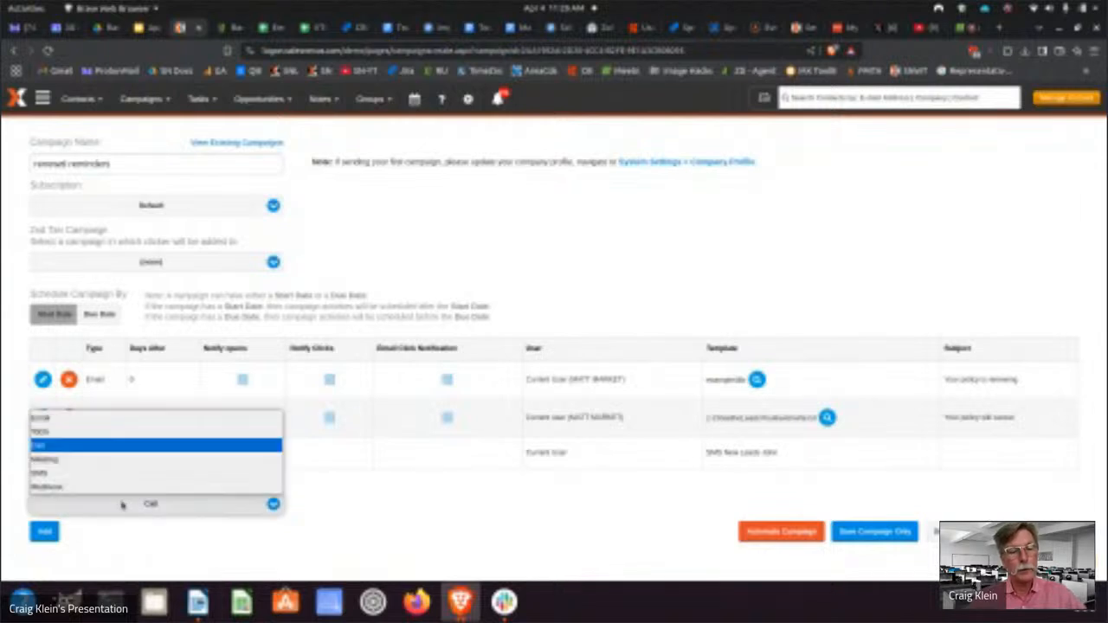
{"action": "left_click", "coordinate": [110, 505]}
{"action": "left_click", "coordinate": [44, 531]}
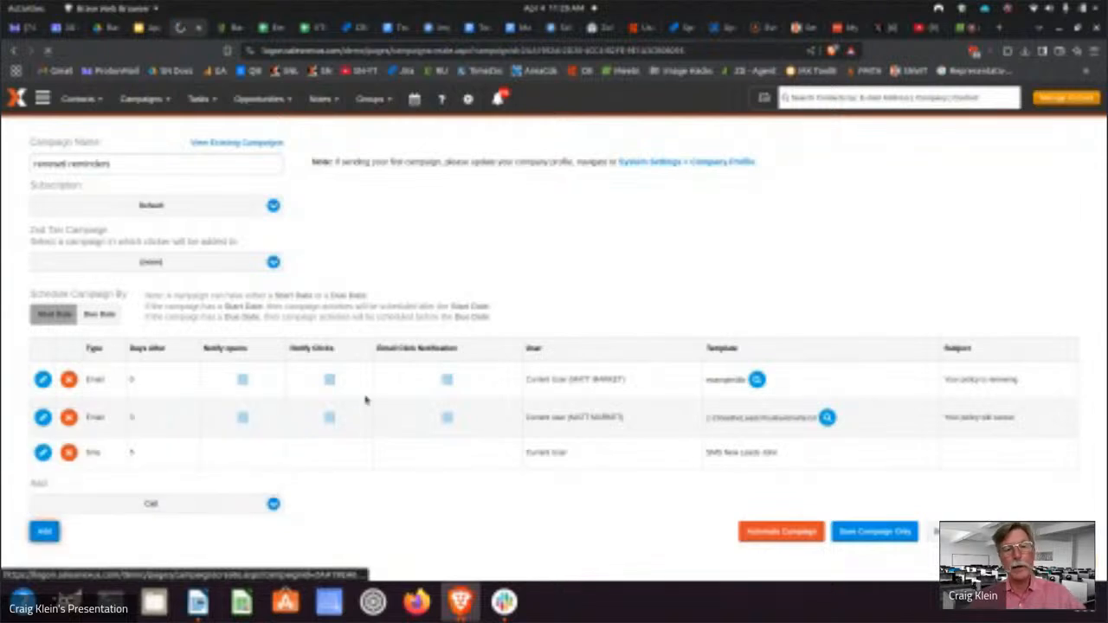
Step: Set the call's Regarding to Follow Up Call, schedule it 7 days after the start date, and save it
{"action": "left_click", "coordinate": [623, 208]}
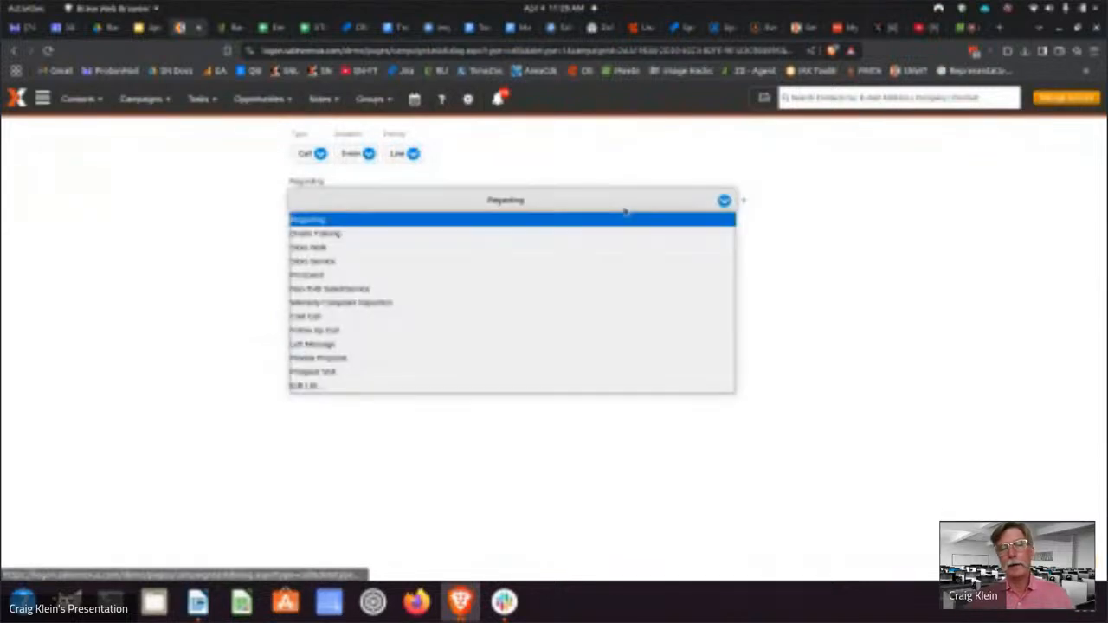
{"action": "left_click", "coordinate": [322, 317]}
{"action": "left_click", "coordinate": [448, 208]}
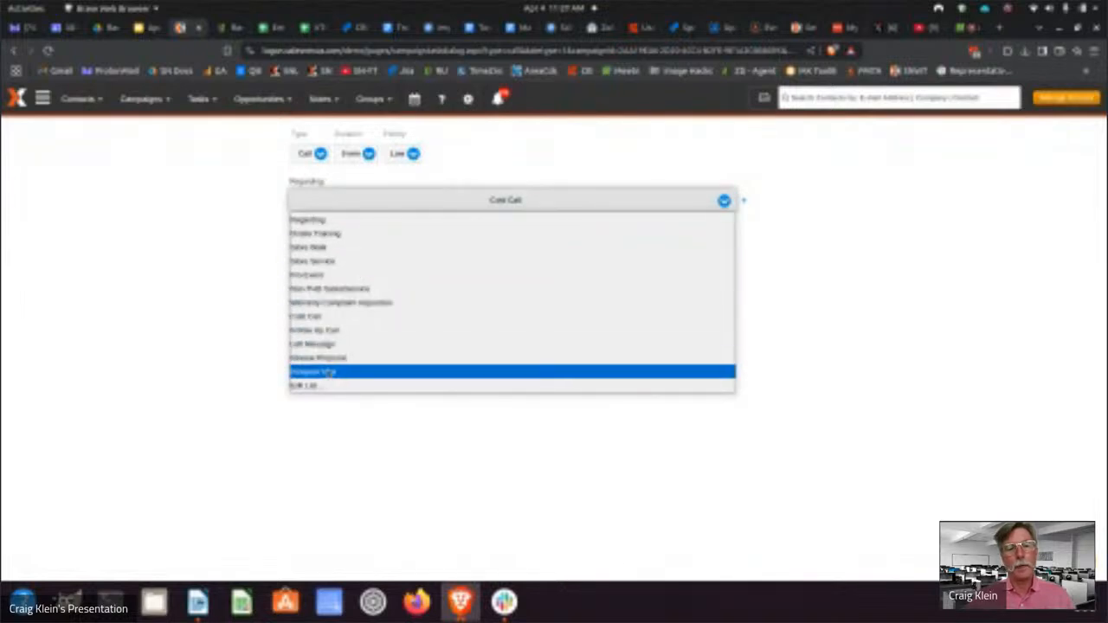
{"action": "left_click", "coordinate": [323, 329]}
{"action": "left_click", "coordinate": [326, 233]}
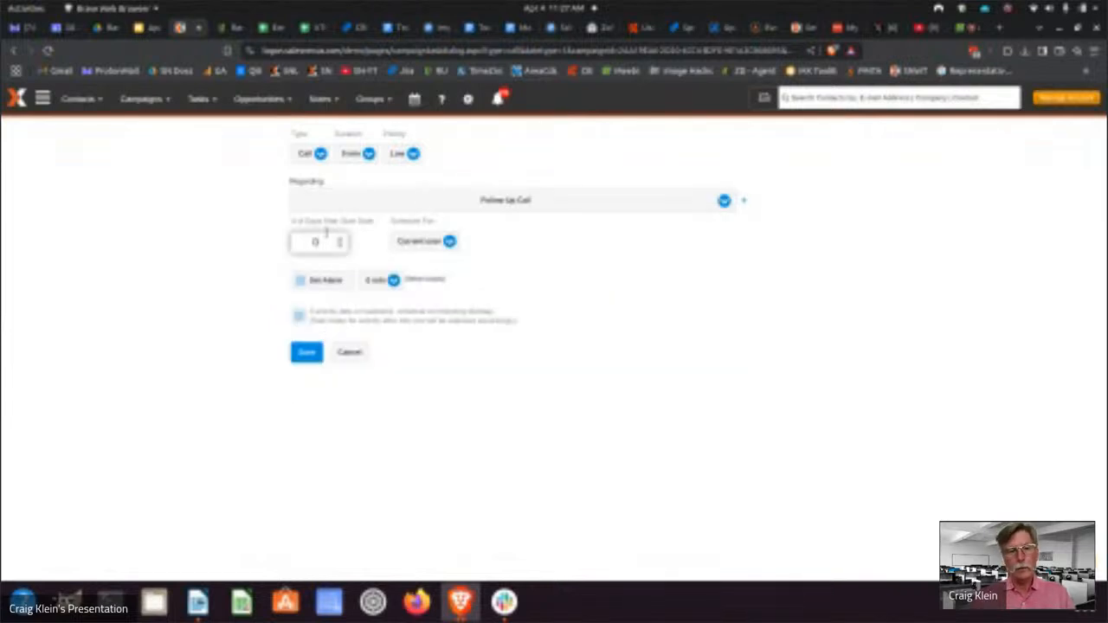
{"action": "key", "text": "BackSpace"}
{"action": "type", "text": "1"}
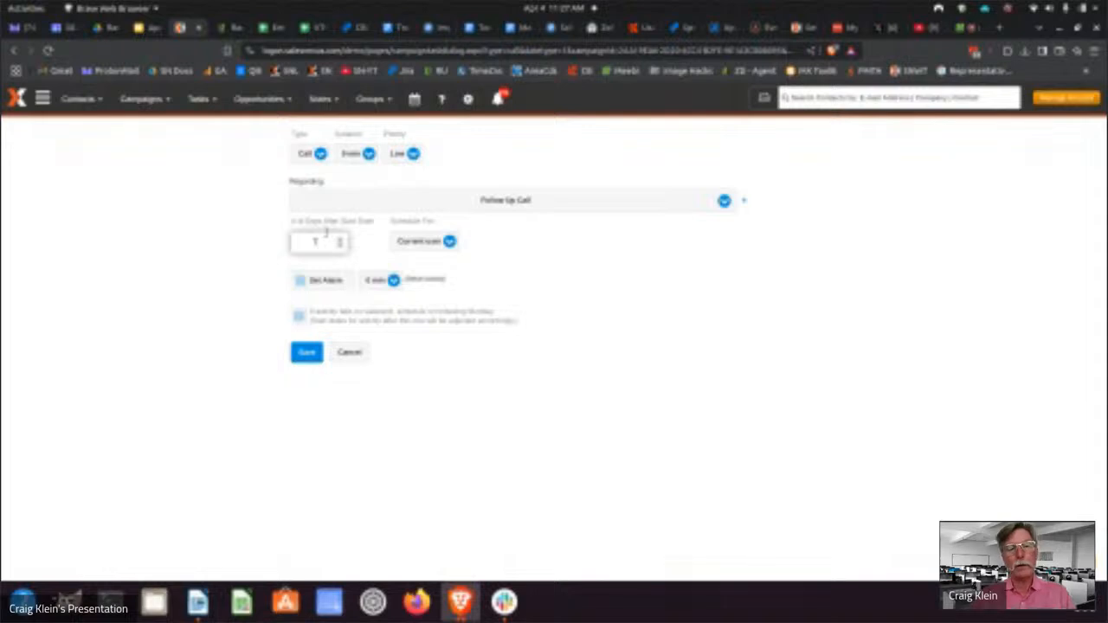
{"action": "left_click", "coordinate": [308, 354]}
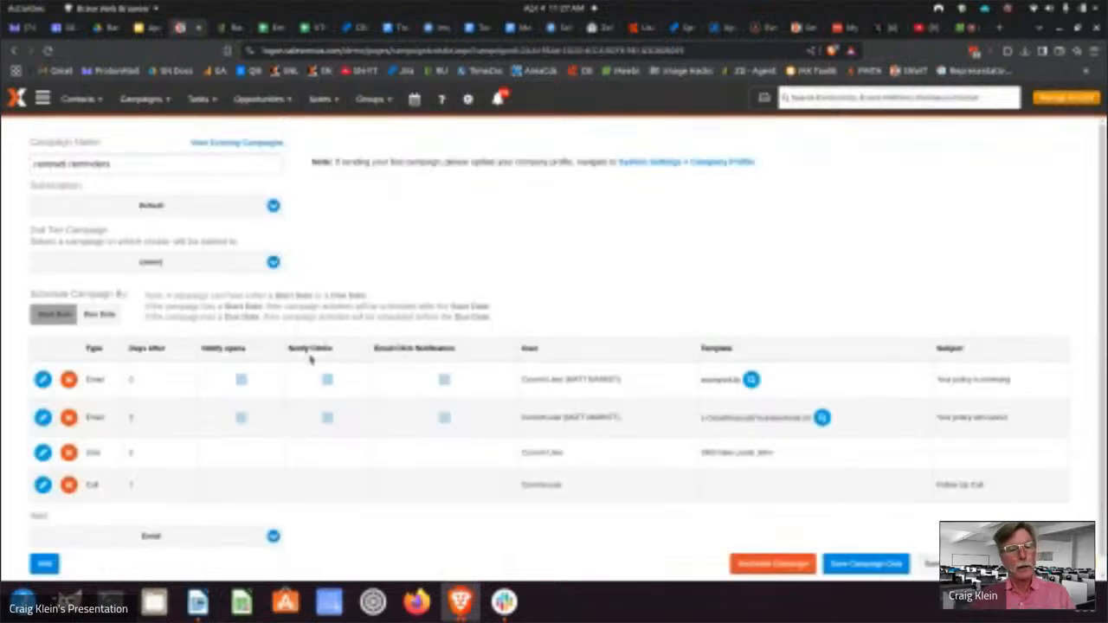
Step: Save and begin the campaign, setting its start to 04/07/2025 at 8:00am
{"action": "scroll", "coordinate": [314, 384], "scroll_direction": "down", "scroll_amount": 1}
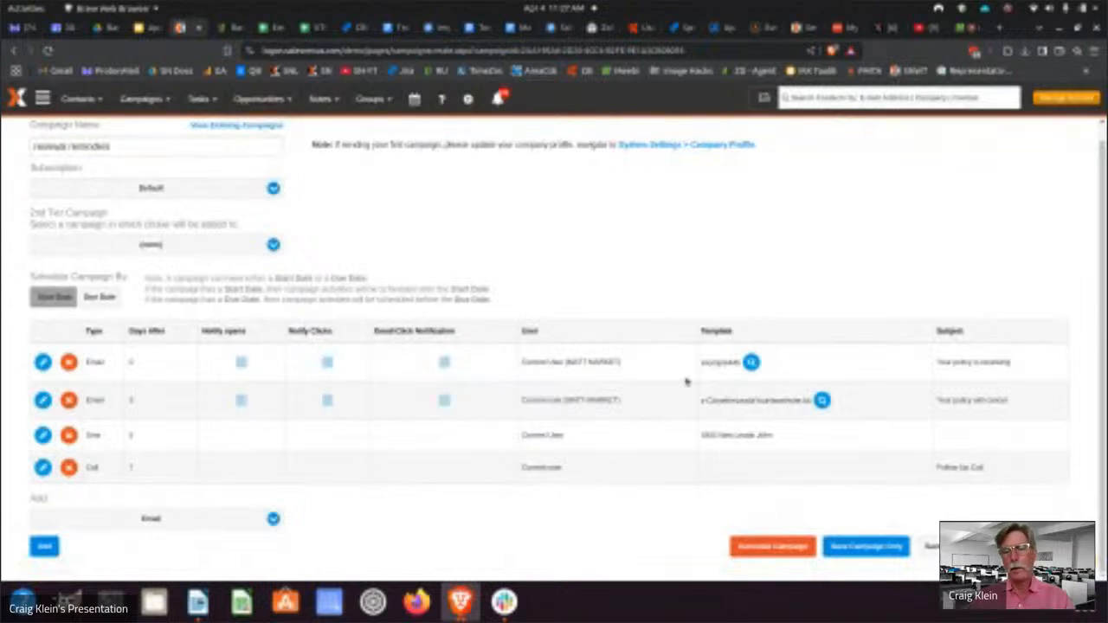
{"action": "left_click", "coordinate": [835, 546]}
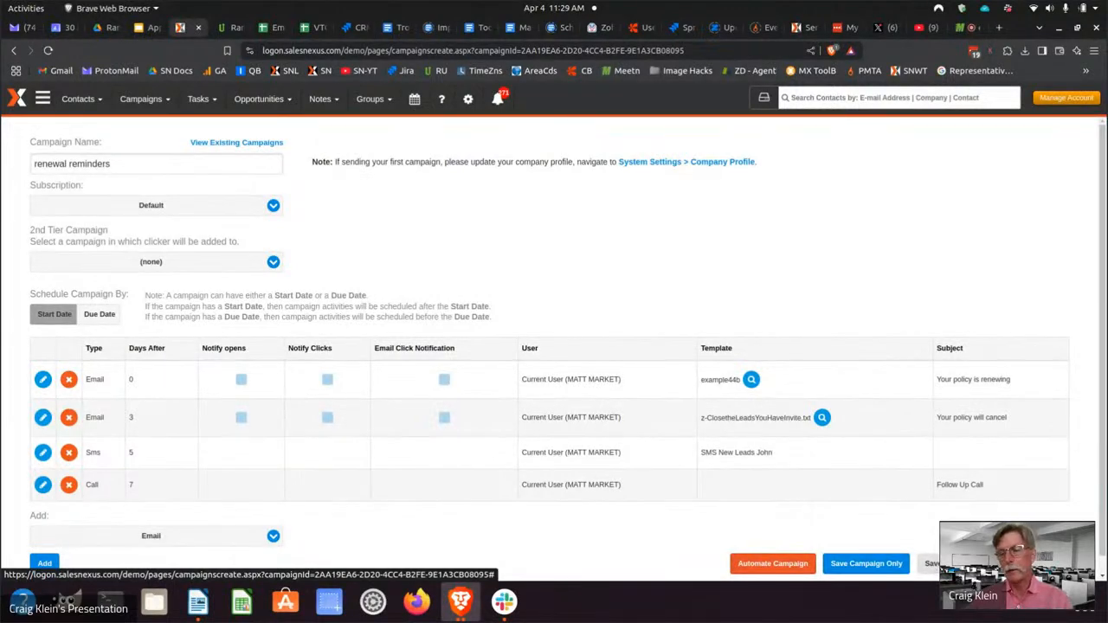
{"action": "left_click", "coordinate": [930, 564]}
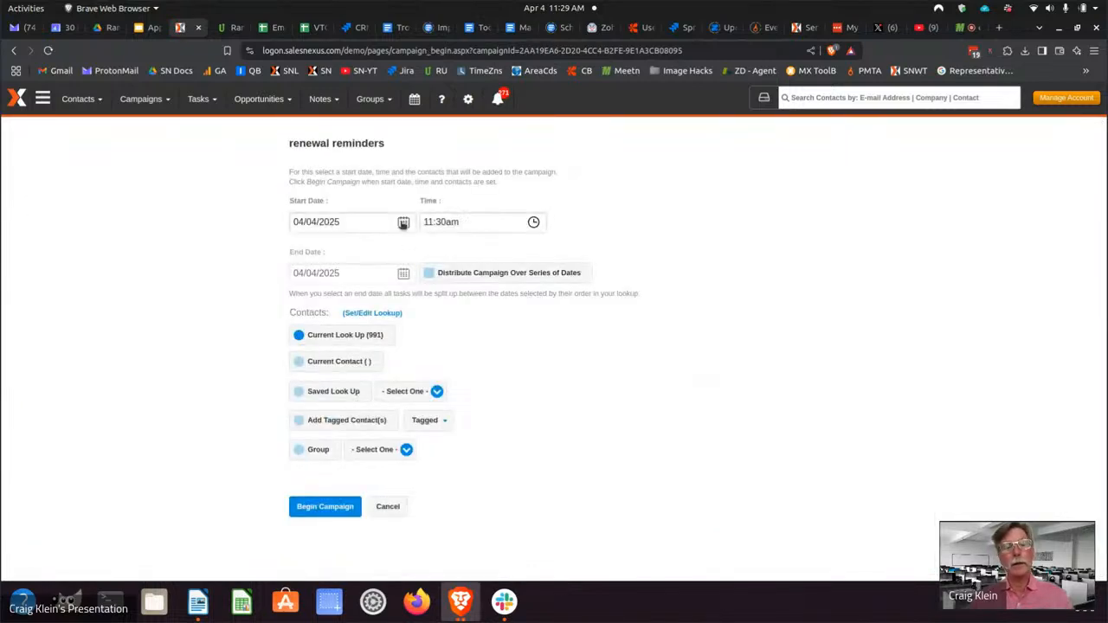
{"action": "left_click", "coordinate": [404, 223]}
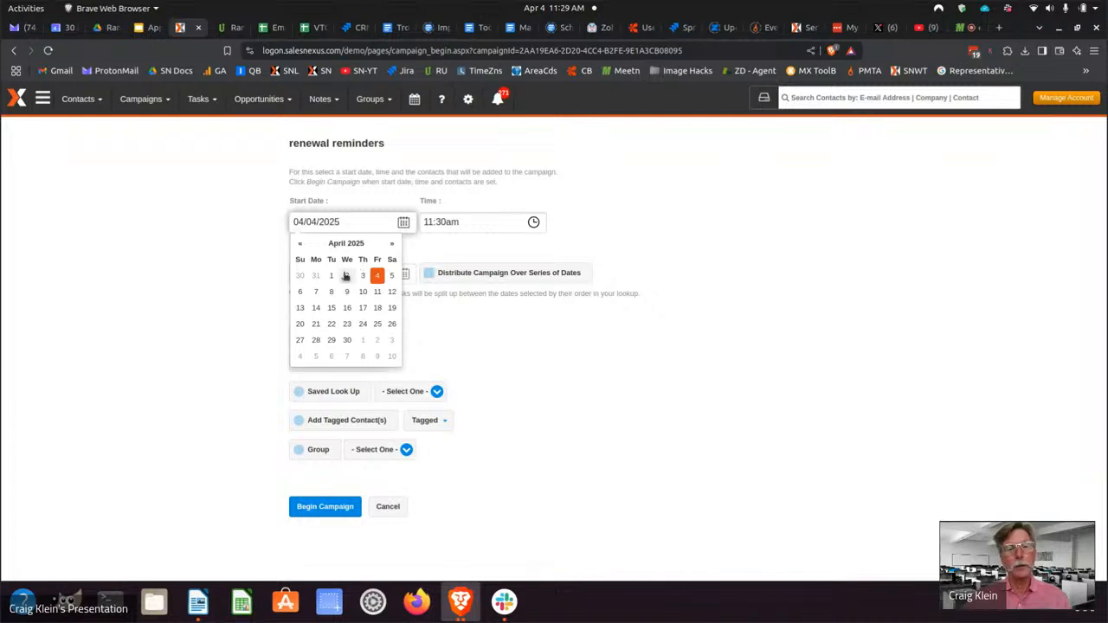
{"action": "left_click", "coordinate": [320, 294]}
{"action": "left_click", "coordinate": [428, 227]}
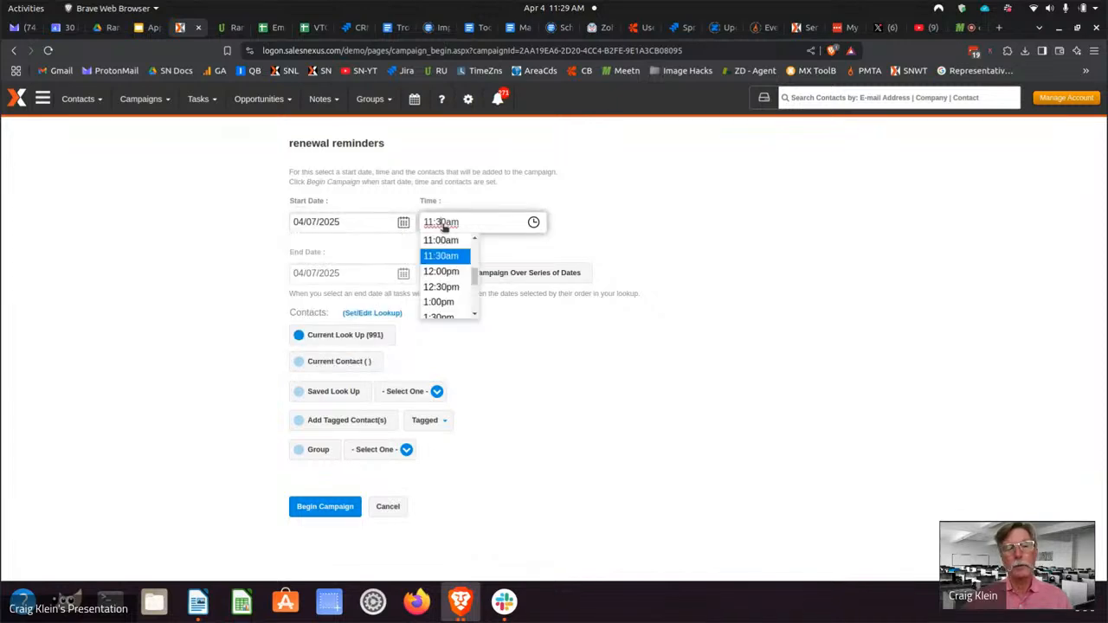
{"action": "scroll", "coordinate": [437, 264], "scroll_direction": "up", "scroll_amount": 3}
{"action": "left_click", "coordinate": [438, 287]}
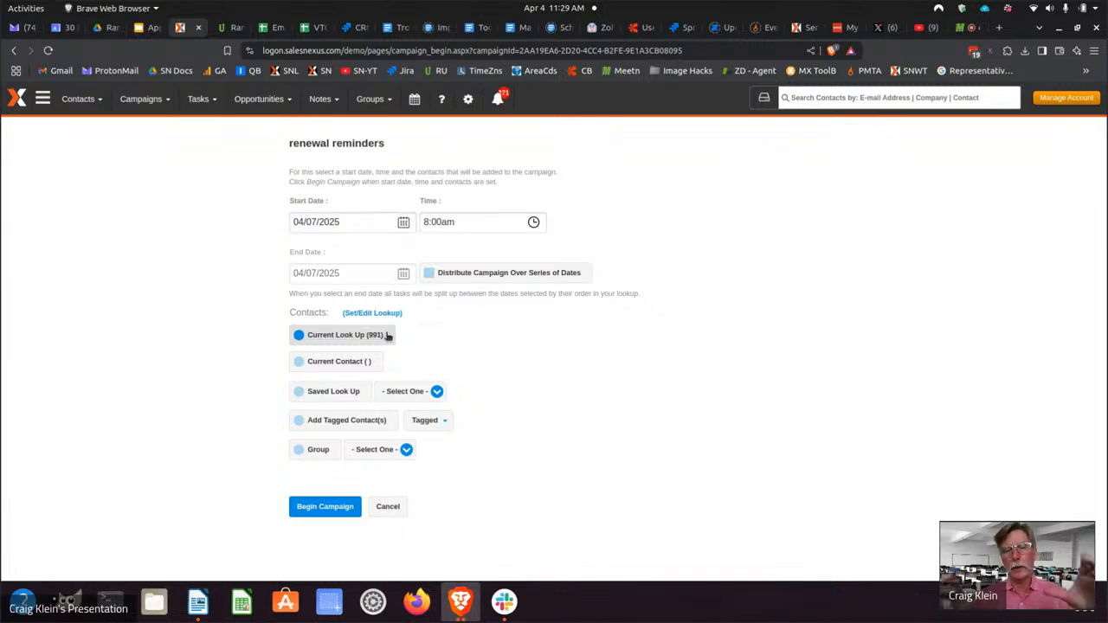
Step: Target the contacts from the saved lookup Renewals Due, then begin the campaign and confirm the launch
{"action": "left_click", "coordinate": [299, 394]}
{"action": "left_click", "coordinate": [437, 392]}
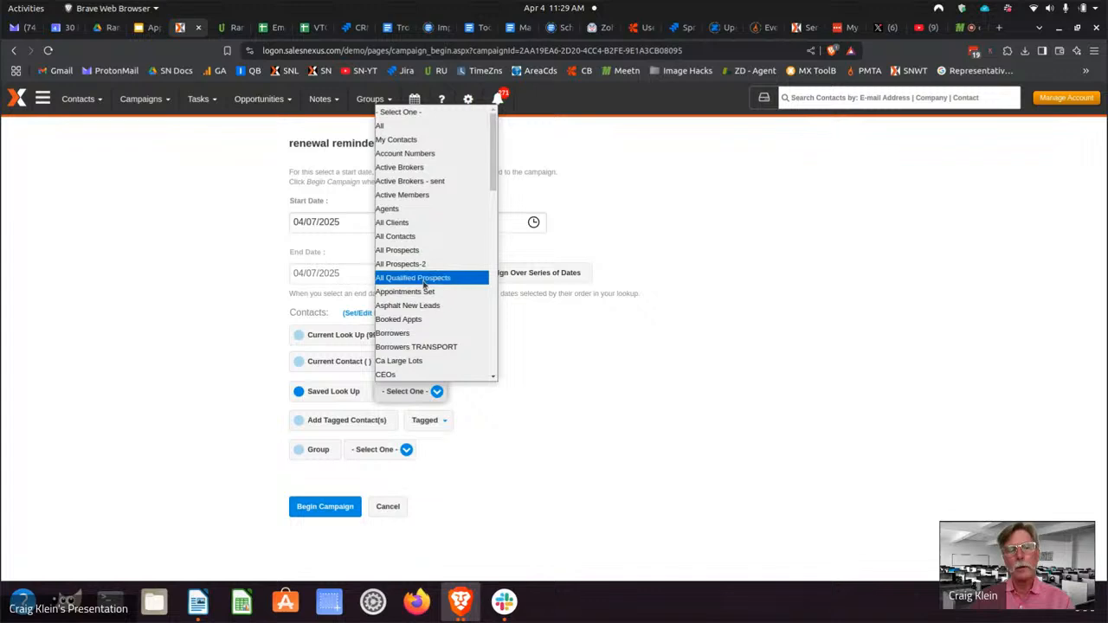
{"action": "scroll", "coordinate": [426, 279], "scroll_direction": "down", "scroll_amount": 5}
{"action": "scroll", "coordinate": [426, 282], "scroll_direction": "down", "scroll_amount": 10}
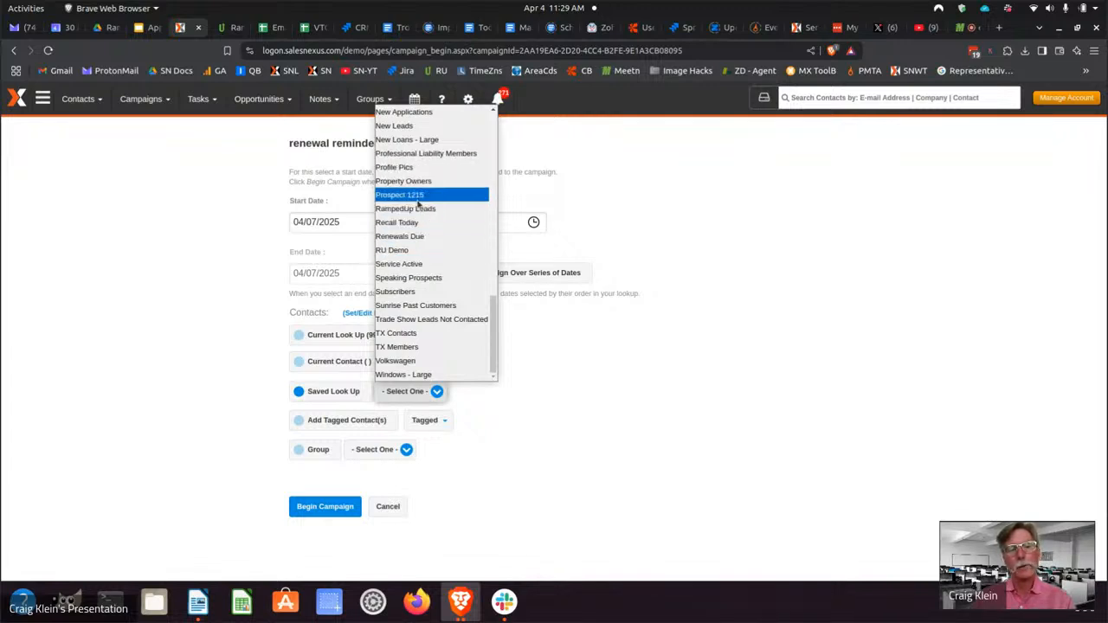
{"action": "left_click", "coordinate": [416, 235]}
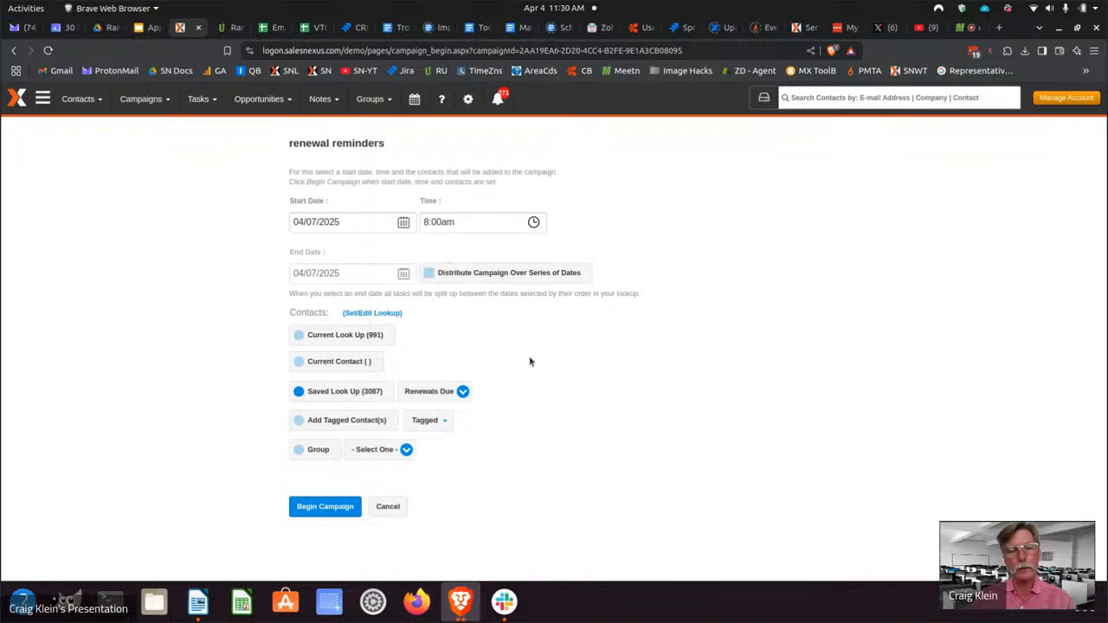
{"action": "left_click", "coordinate": [326, 508]}
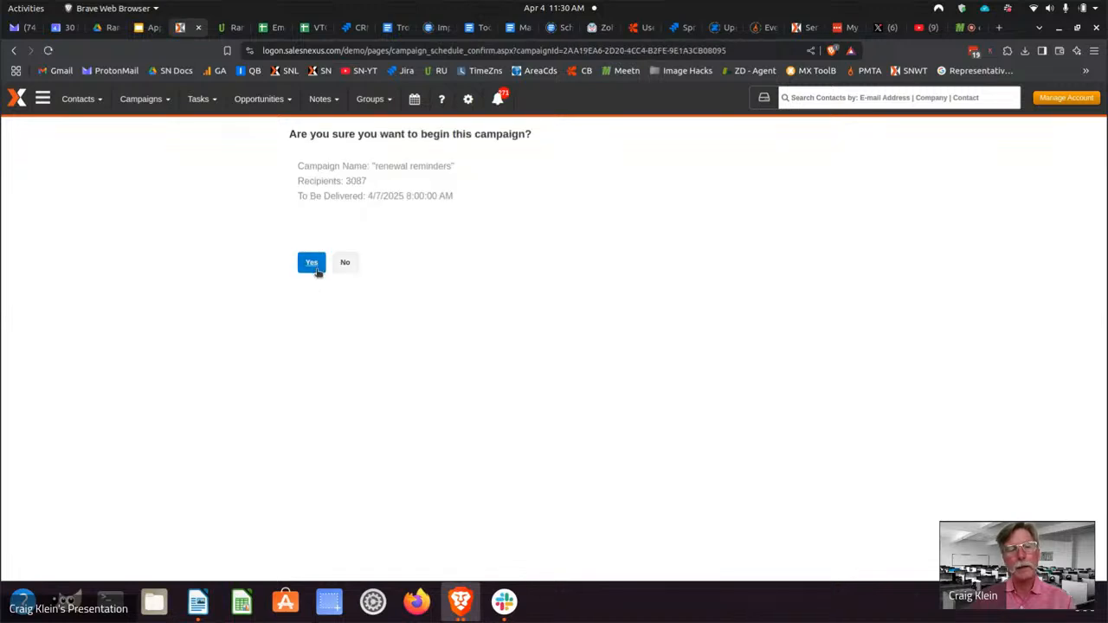
{"action": "left_click", "coordinate": [313, 264]}
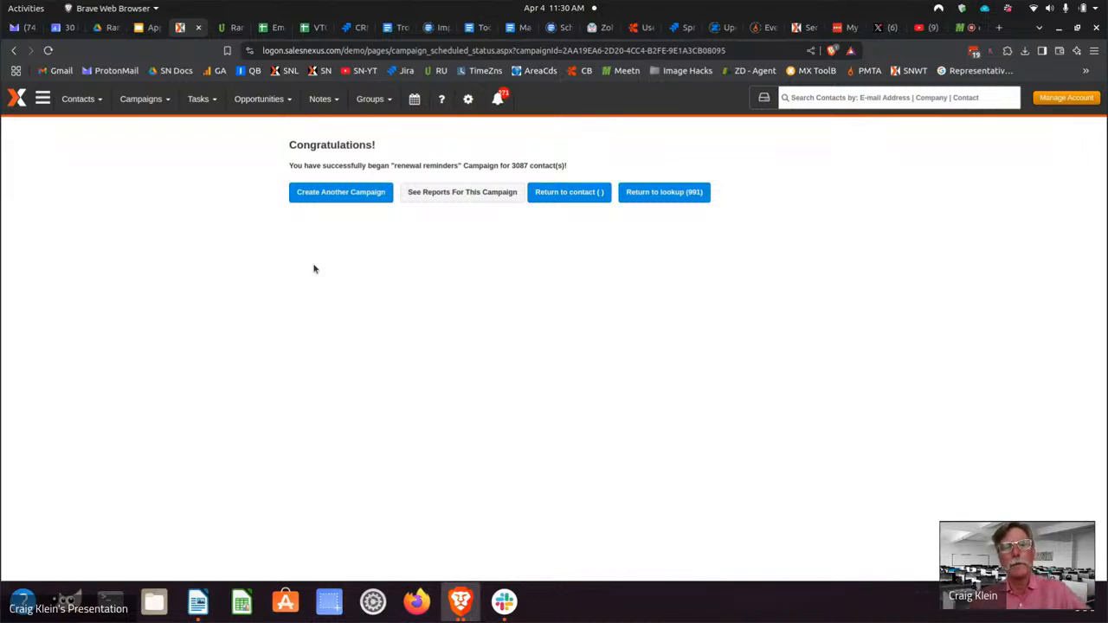
Step: Open the task list and filter today's tasks to the sales user
{"action": "left_click", "coordinate": [199, 98]}
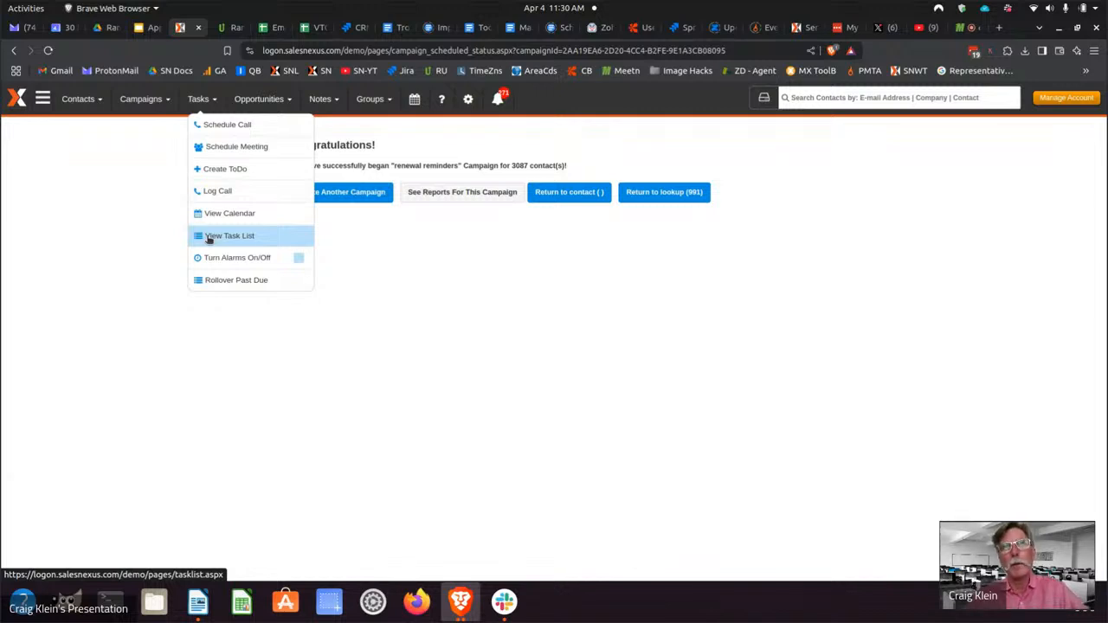
{"action": "left_click", "coordinate": [208, 239]}
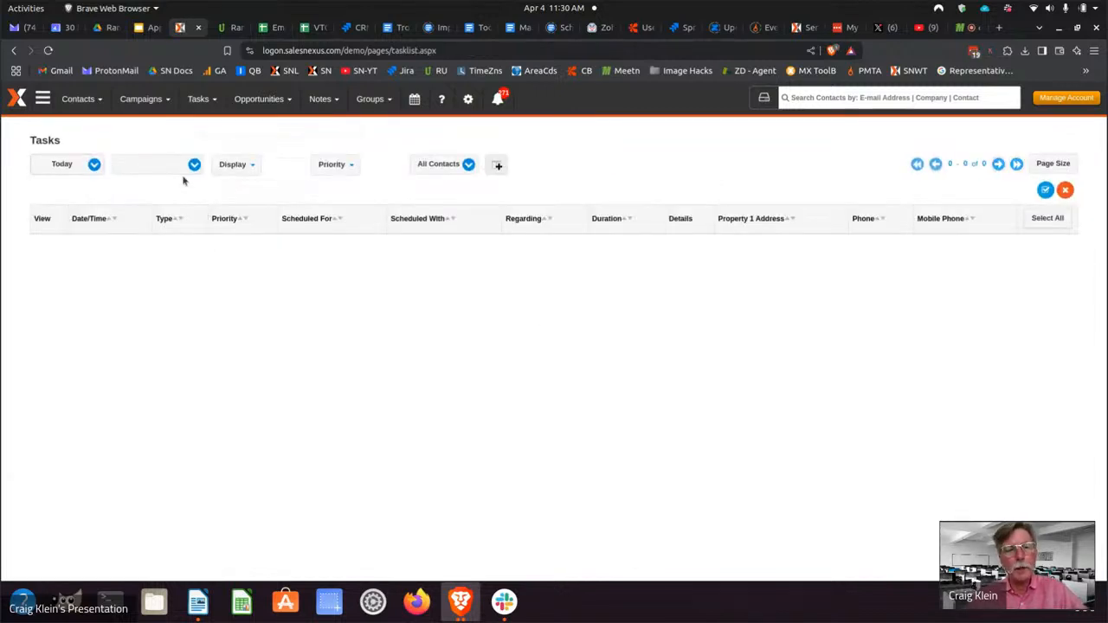
{"action": "left_click", "coordinate": [177, 166]}
{"action": "left_click", "coordinate": [146, 332]}
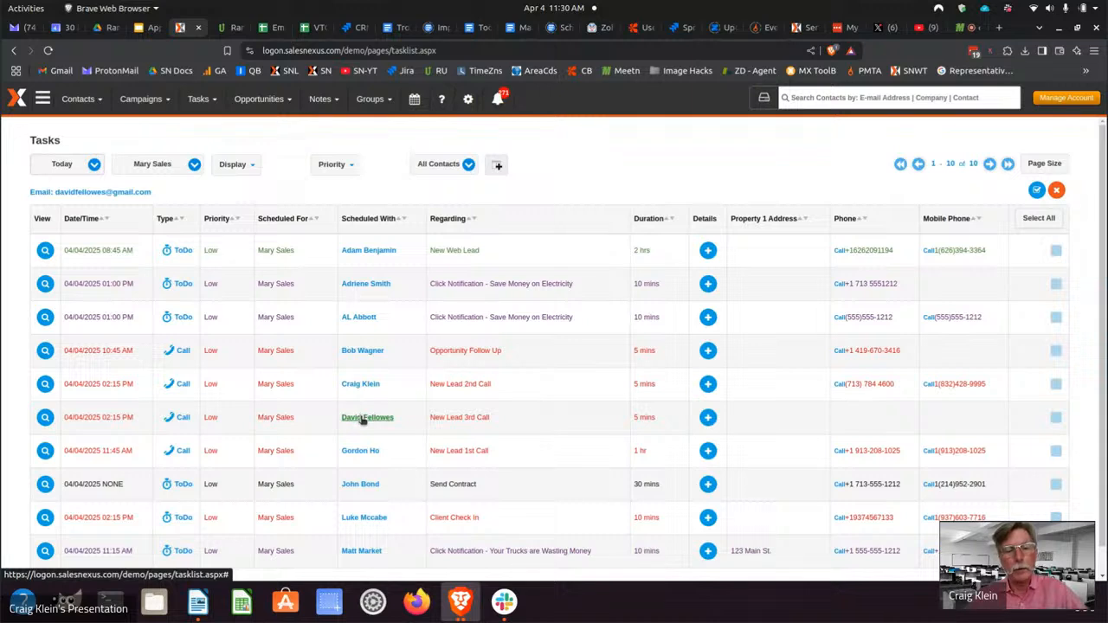
Step: Open the contact of the Opportunity Follow Up call and display the contact's Activities
{"action": "left_click", "coordinate": [369, 351]}
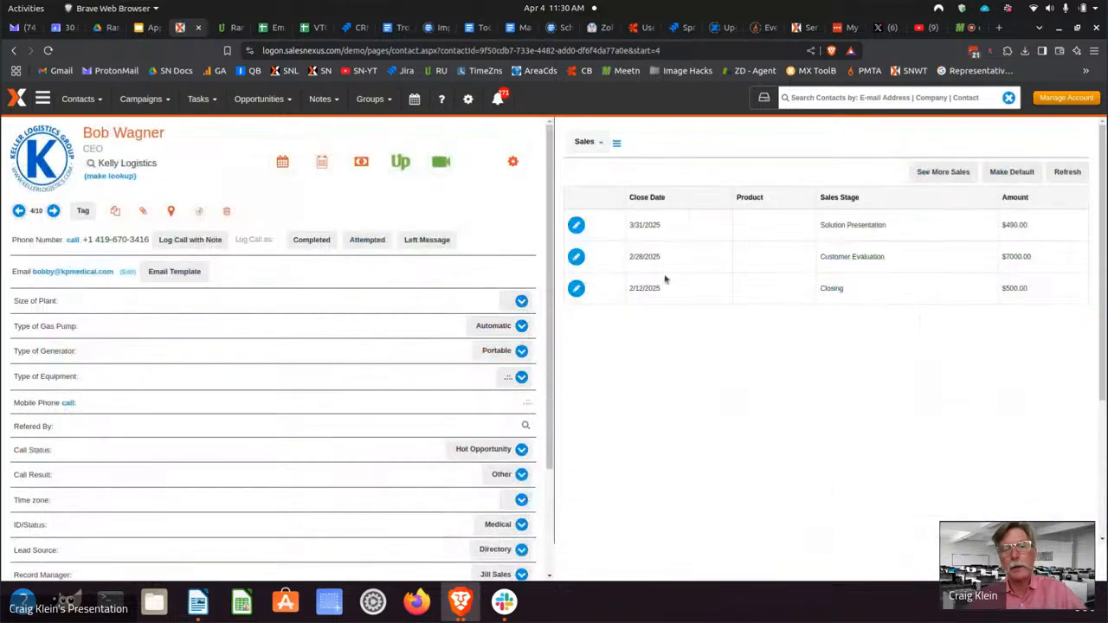
{"action": "left_click", "coordinate": [591, 142]}
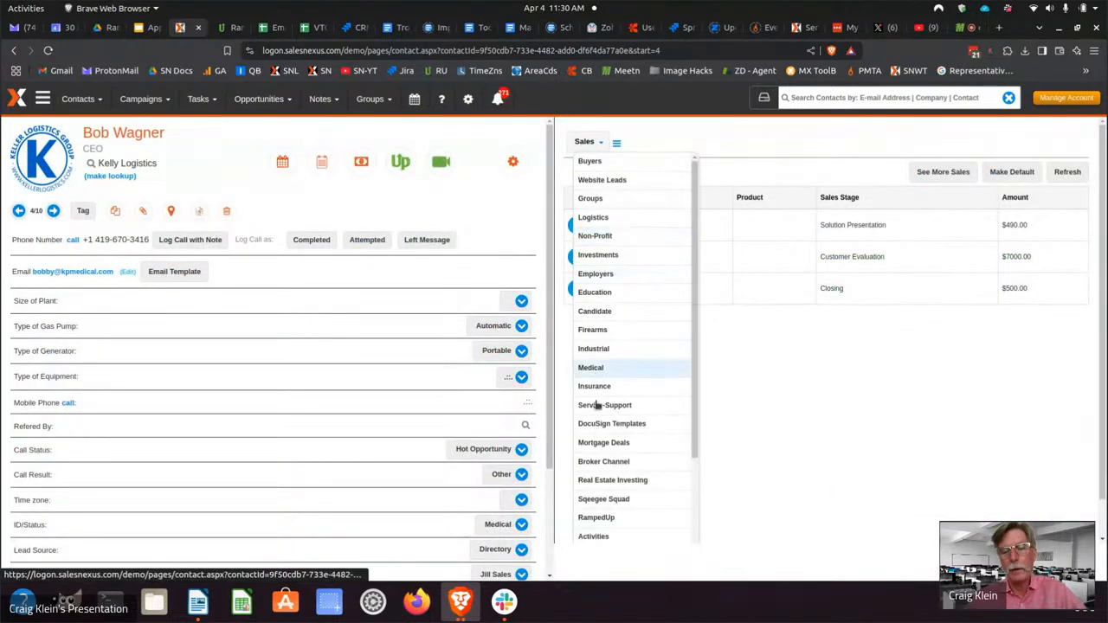
{"action": "mouse_move", "coordinate": [595, 141]}
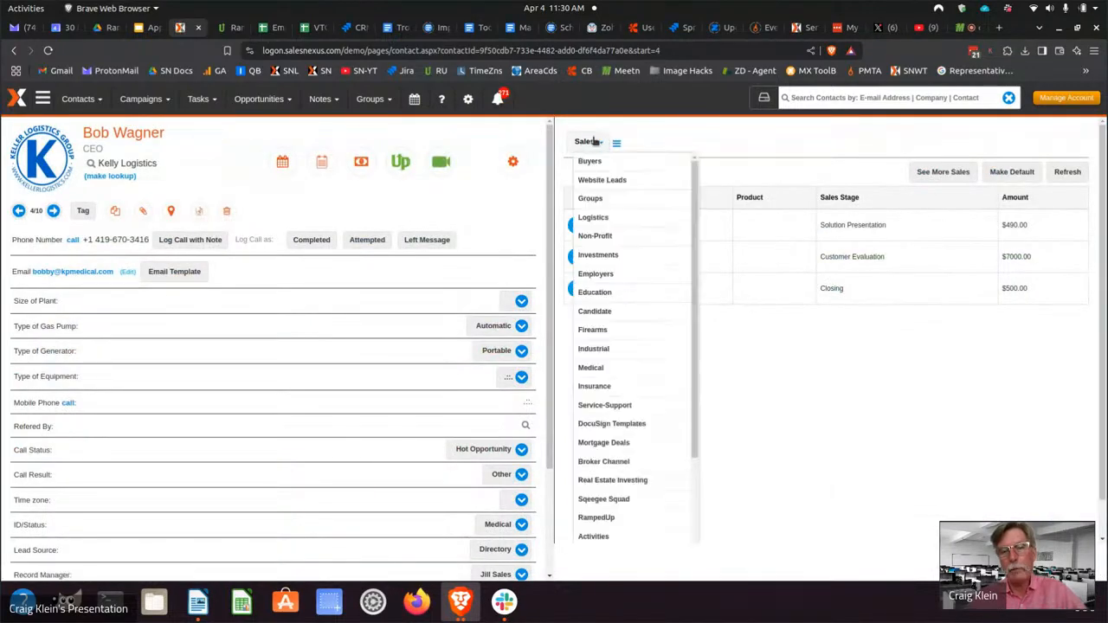
{"action": "left_click", "coordinate": [594, 535]}
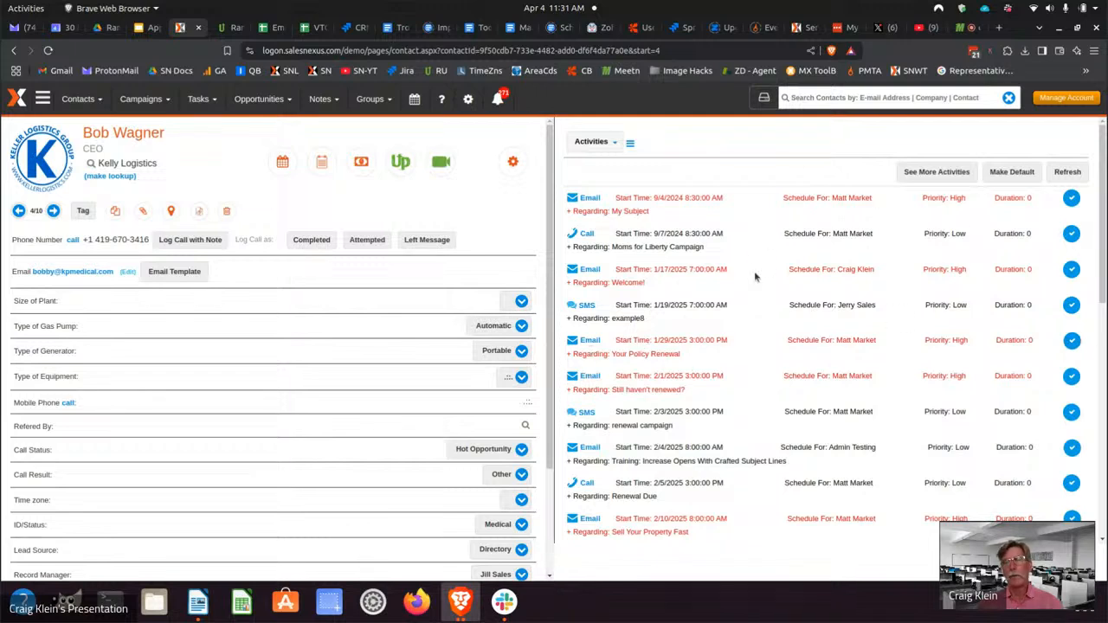
Step: Expand the contact's full activity list and delete the 01/29/2025 Your Policy Renewal email together with all its open campaign activities
{"action": "left_click", "coordinate": [958, 173]}
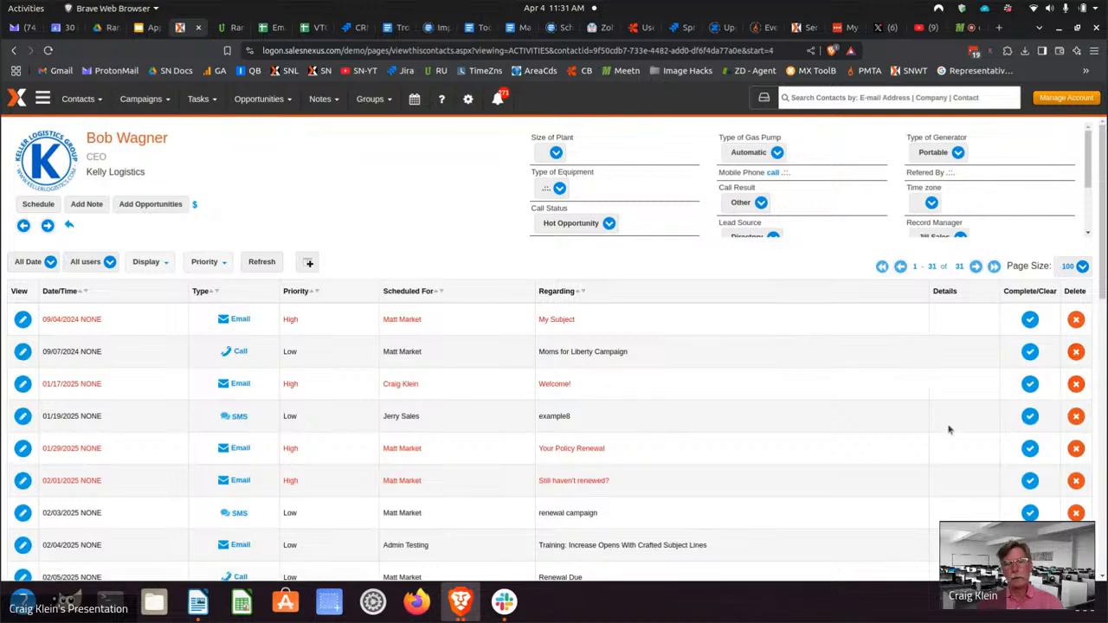
{"action": "scroll", "coordinate": [948, 429], "scroll_direction": "down", "scroll_amount": 3}
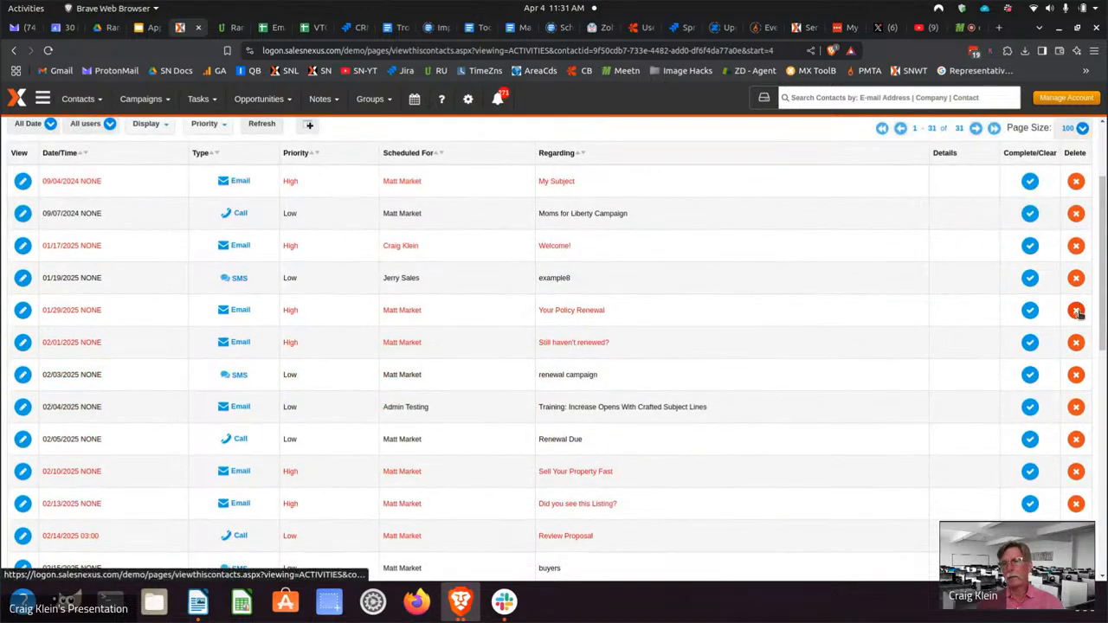
{"action": "left_click", "coordinate": [1076, 311]}
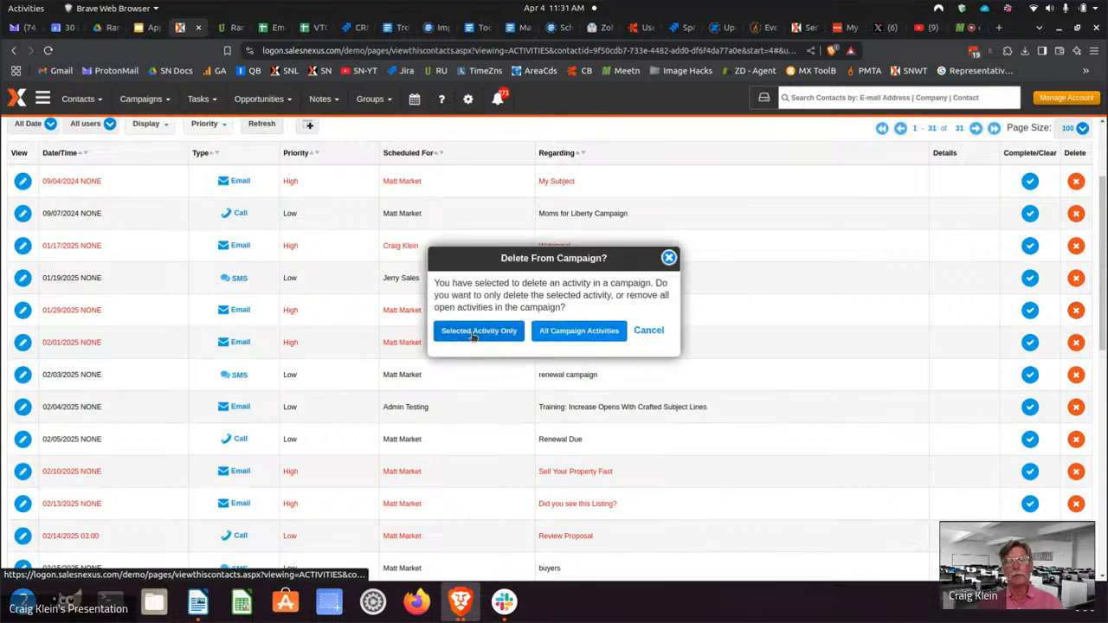
{"action": "left_click", "coordinate": [559, 339]}
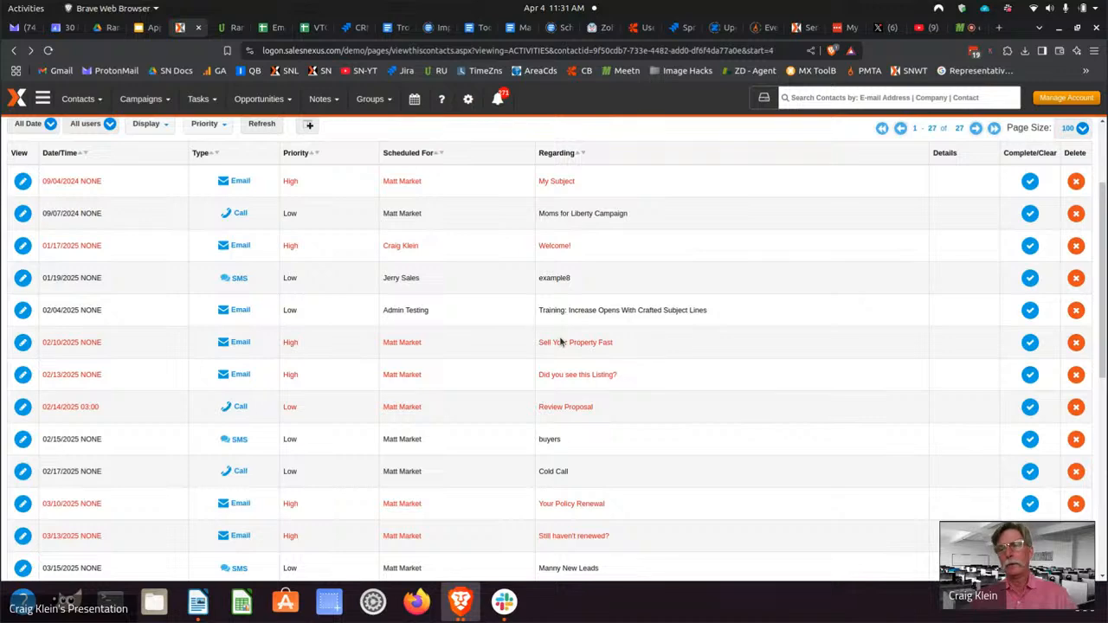
{"action": "scroll", "coordinate": [906, 184], "scroll_direction": "up", "scroll_amount": 3}
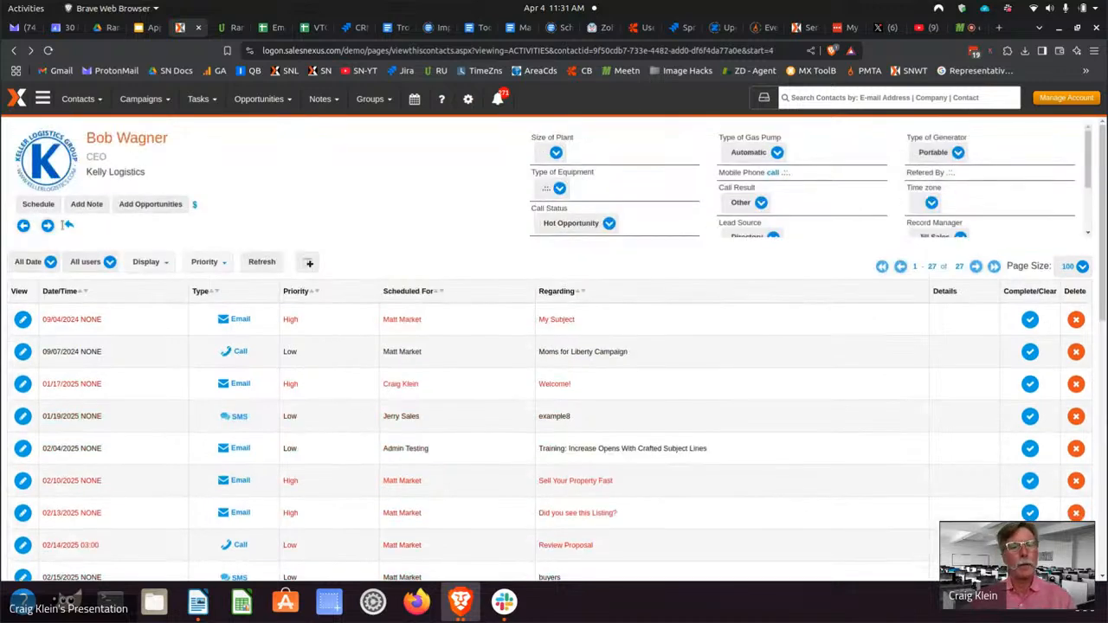
{"action": "left_click", "coordinate": [135, 103]}
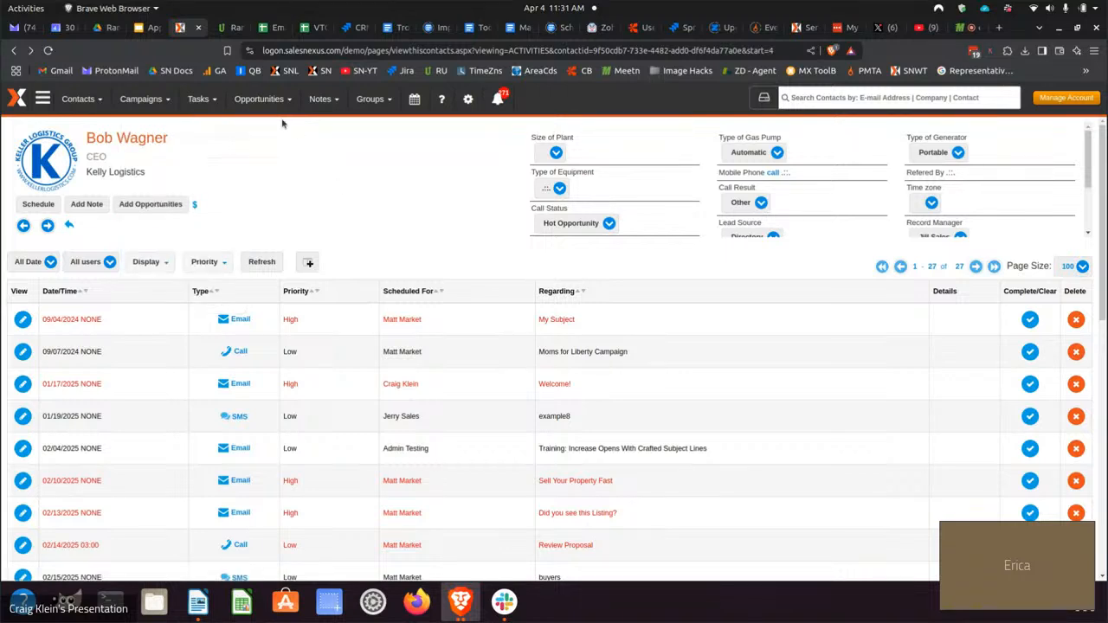
{"action": "mouse_move", "coordinate": [84, 102]}
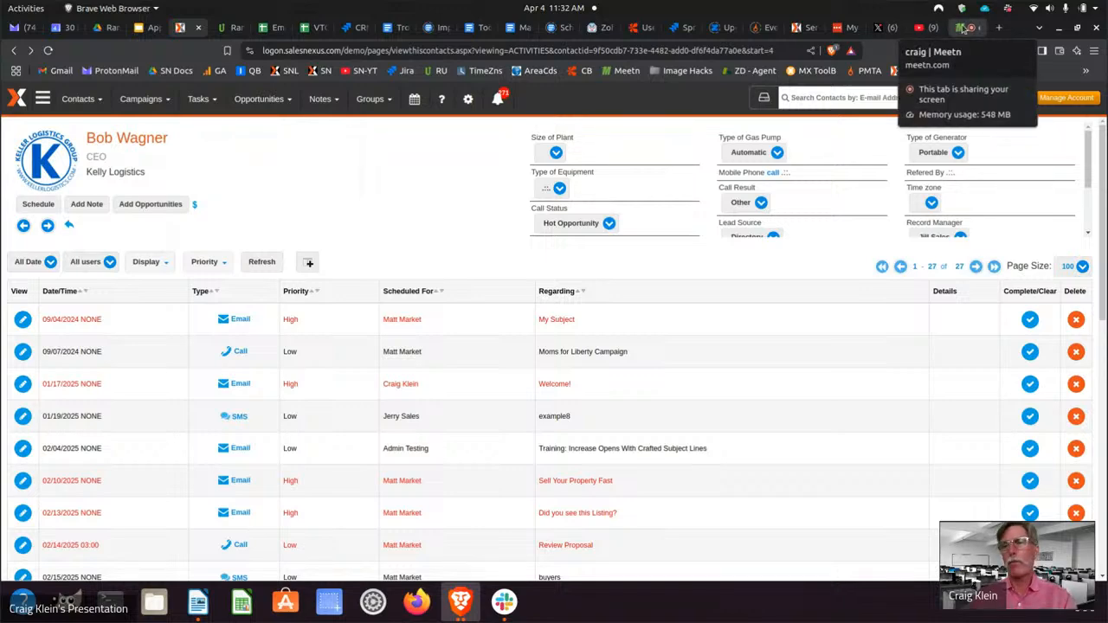
{"action": "left_click", "coordinate": [963, 29]}
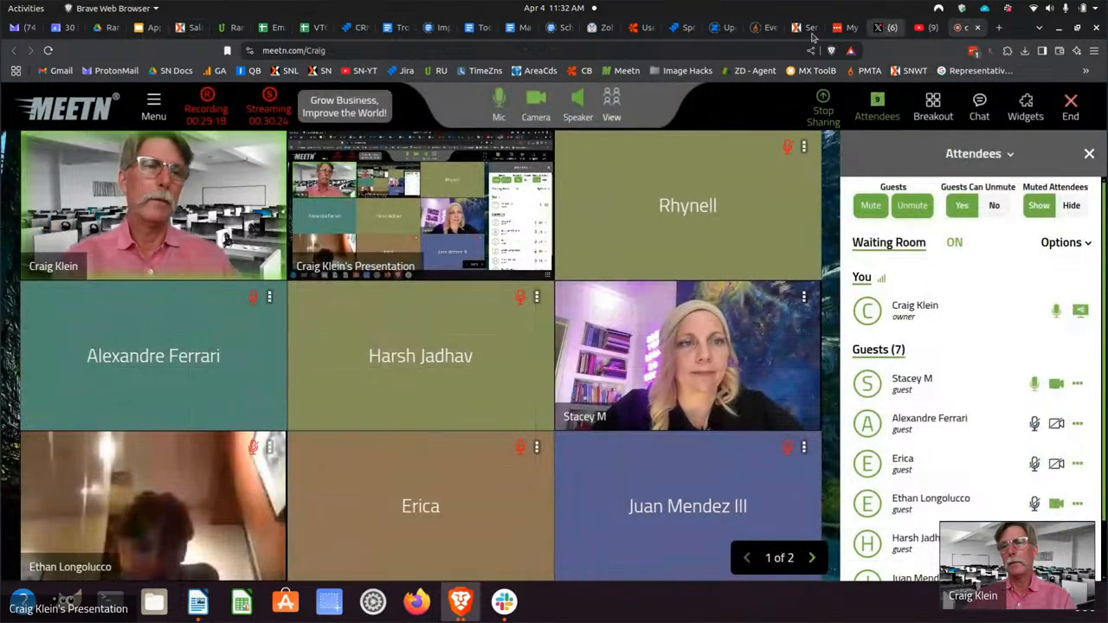
{"action": "left_click", "coordinate": [182, 26]}
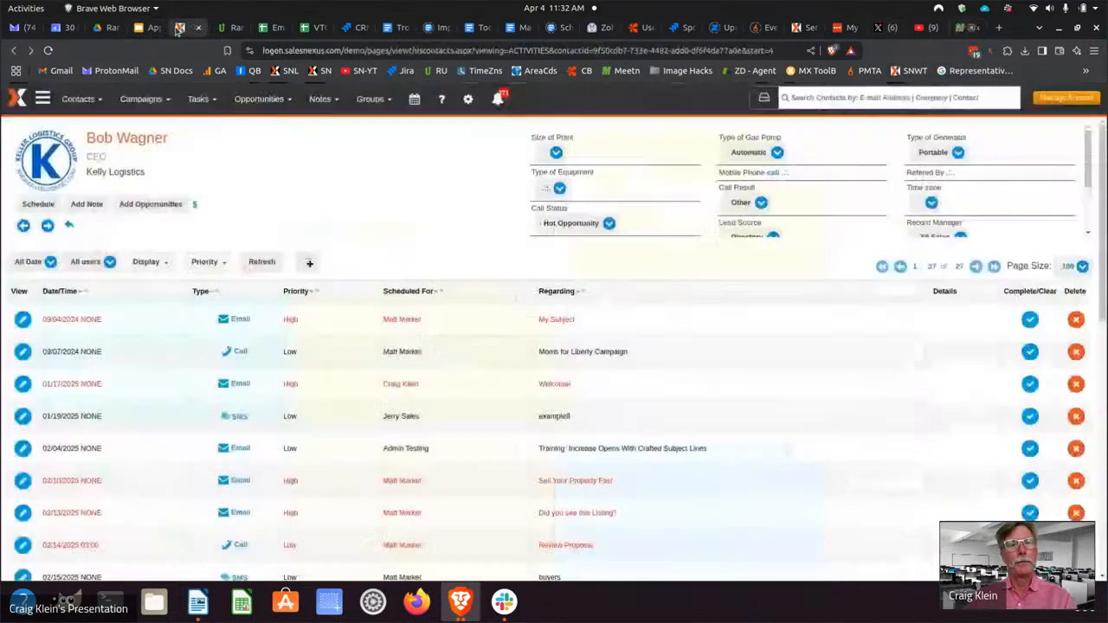
Step: Open the task list and look over the contacts scheduled in the sales user's tasks for today
{"action": "left_click", "coordinate": [199, 99]}
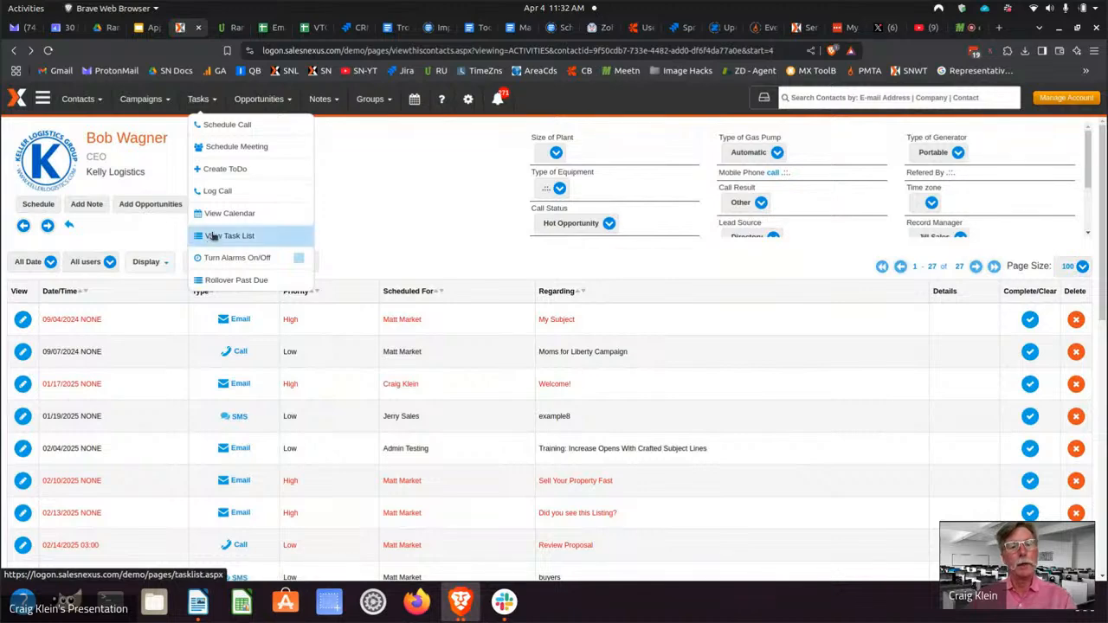
{"action": "left_click", "coordinate": [214, 237]}
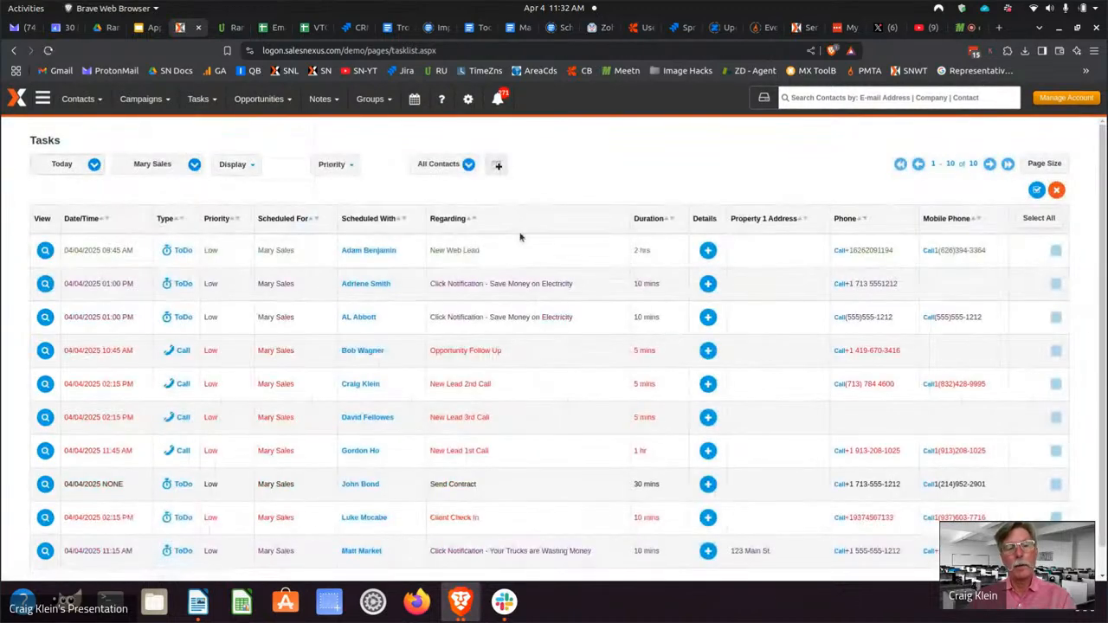
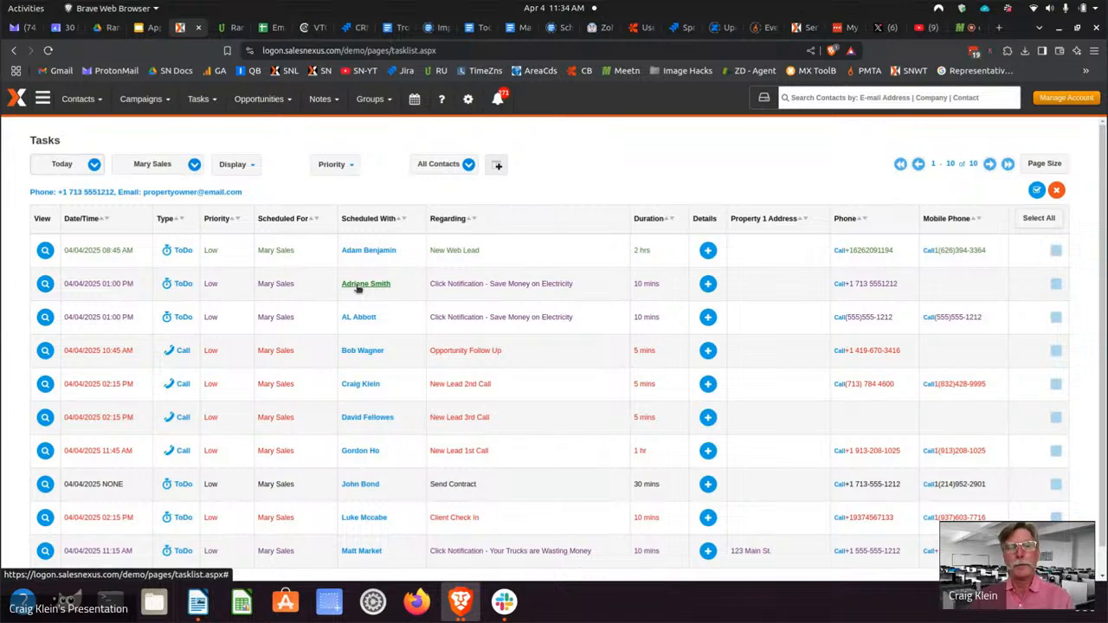
{"action": "mouse_move", "coordinate": [368, 251]}
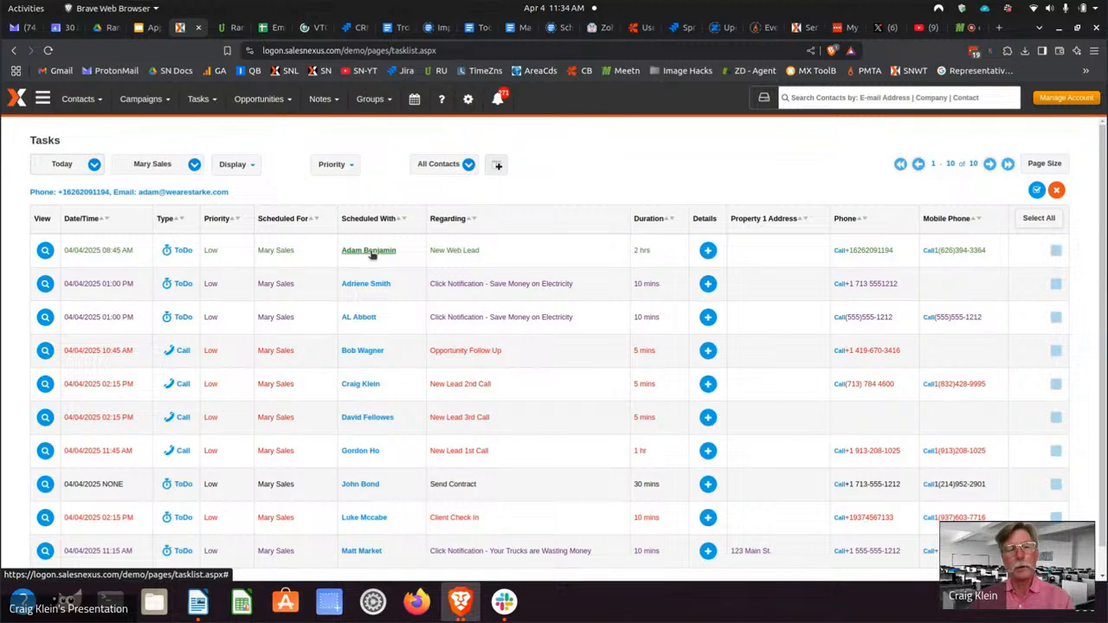
{"action": "mouse_move", "coordinate": [367, 291]}
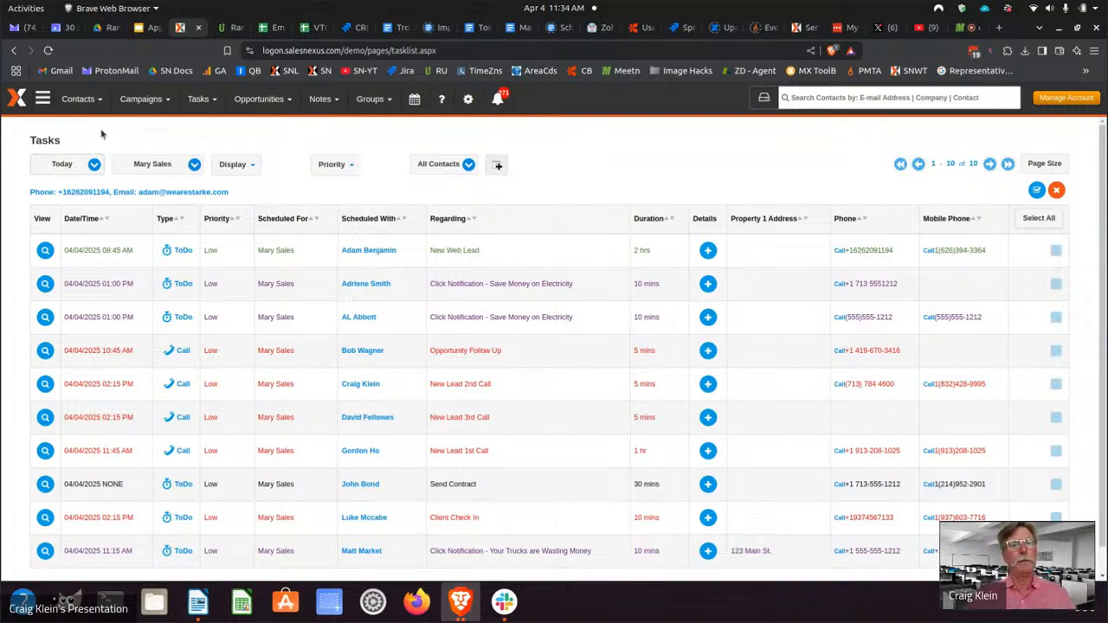
Step: Open the Hot Opportunity automation plan and examine its trigger criteria and the New Hot Prospect campaign it adds contacts to
{"action": "left_click", "coordinate": [40, 99]}
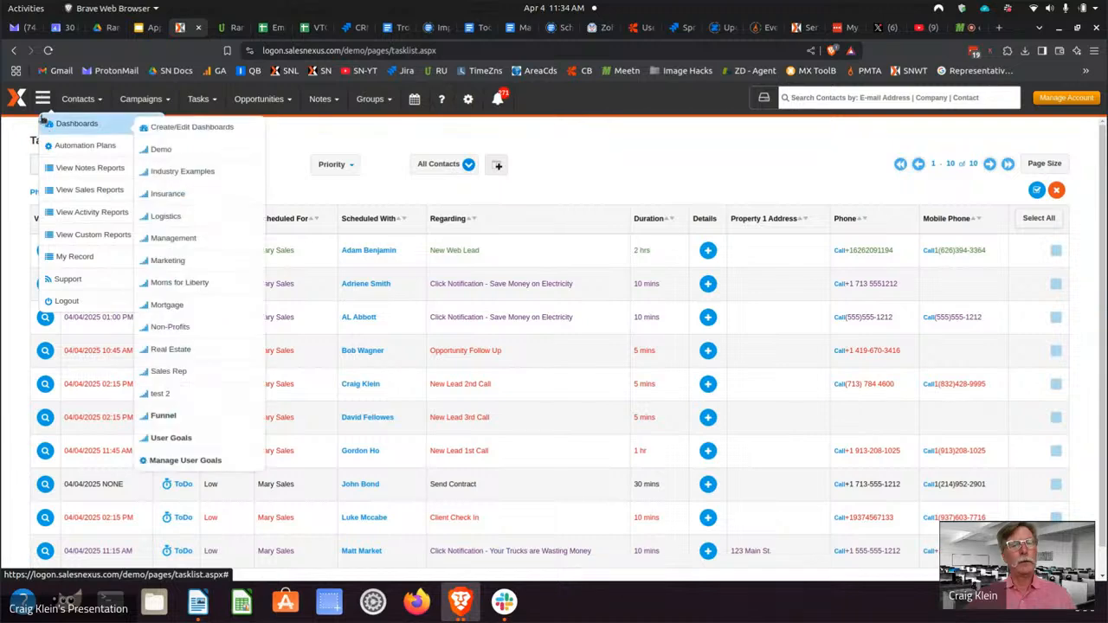
{"action": "left_click", "coordinate": [53, 147]}
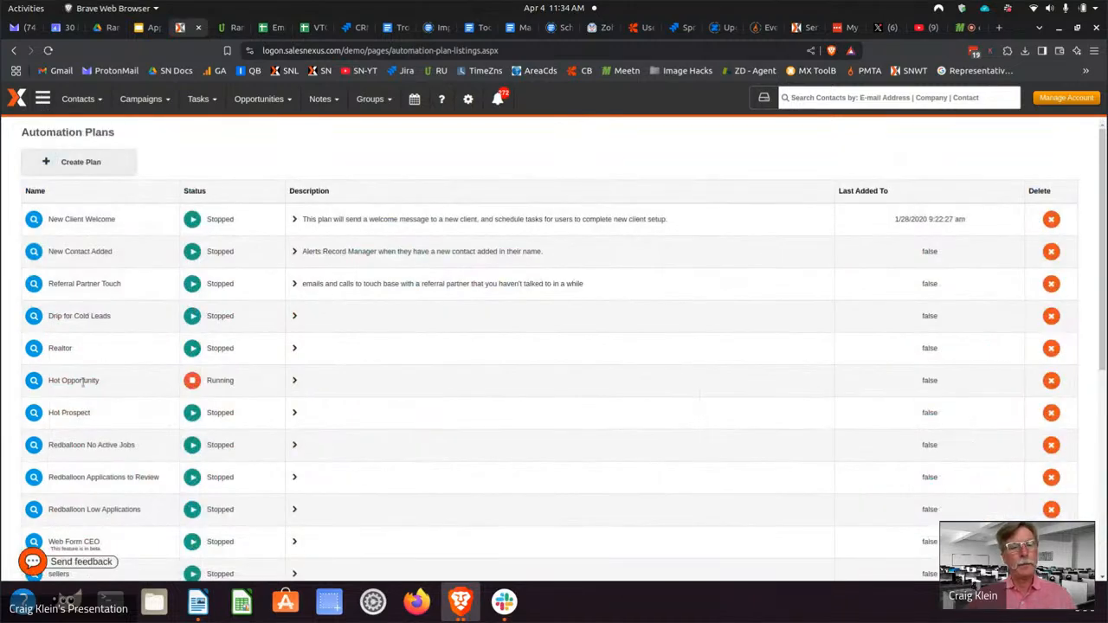
{"action": "left_click", "coordinate": [31, 382]}
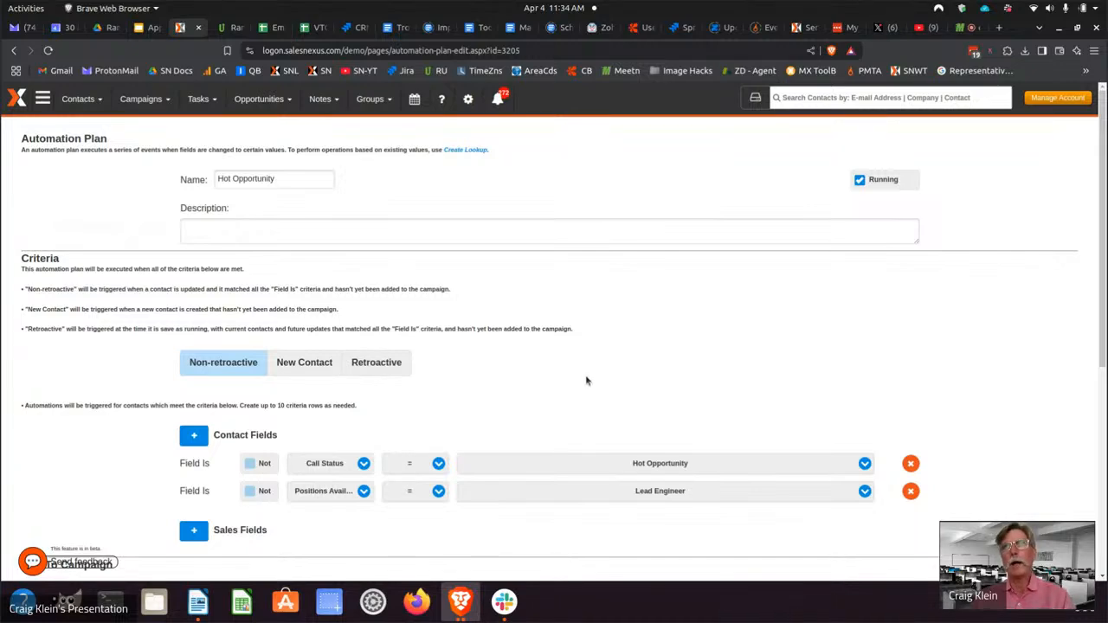
{"action": "scroll", "coordinate": [558, 331], "scroll_direction": "down", "scroll_amount": 2}
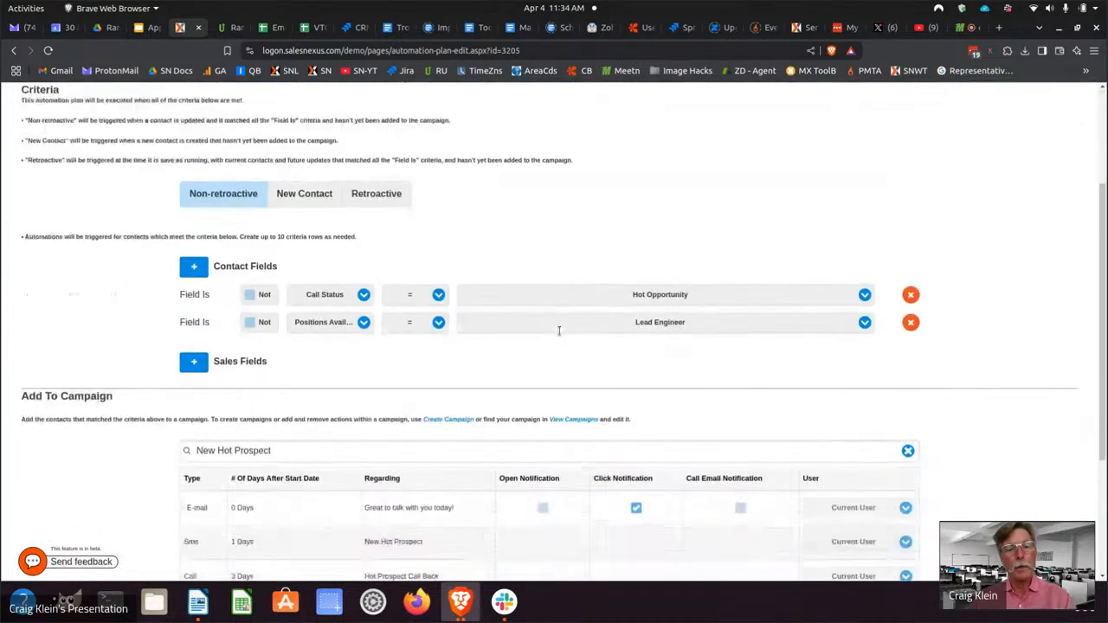
{"action": "scroll", "coordinate": [433, 254], "scroll_direction": "up", "scroll_amount": 3}
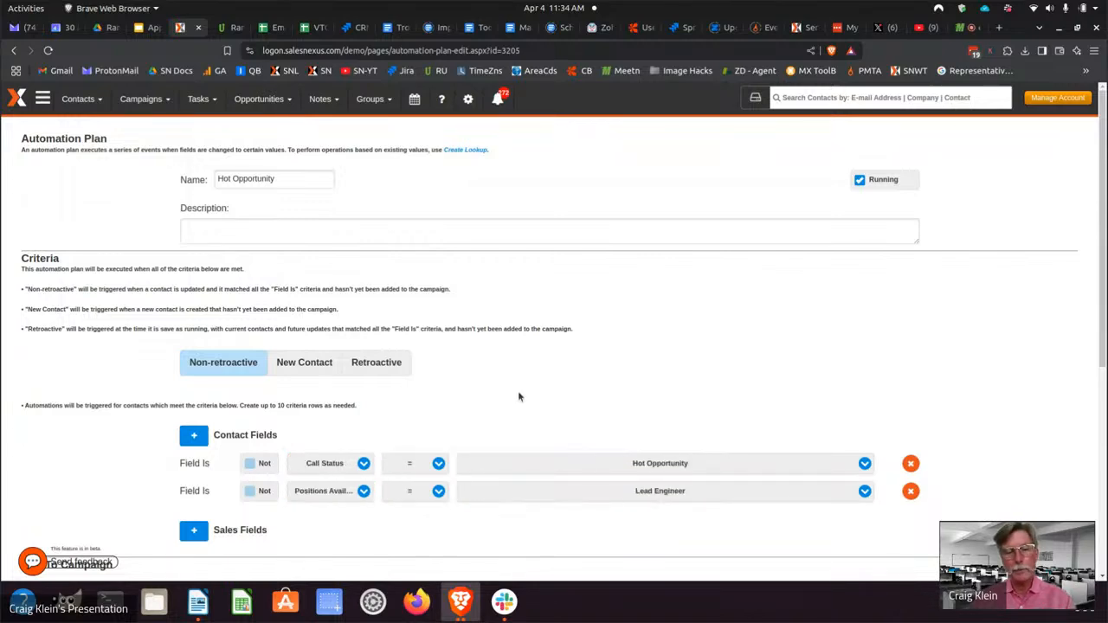
{"action": "scroll", "coordinate": [518, 390], "scroll_direction": "down", "scroll_amount": 3}
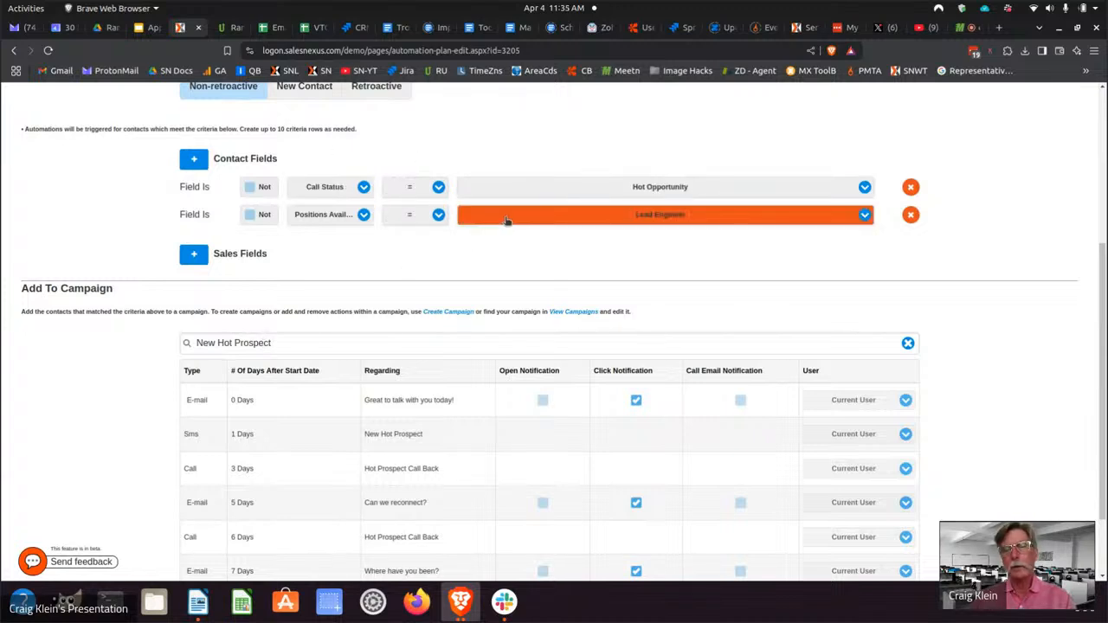
{"action": "scroll", "coordinate": [485, 433], "scroll_direction": "down", "scroll_amount": 1}
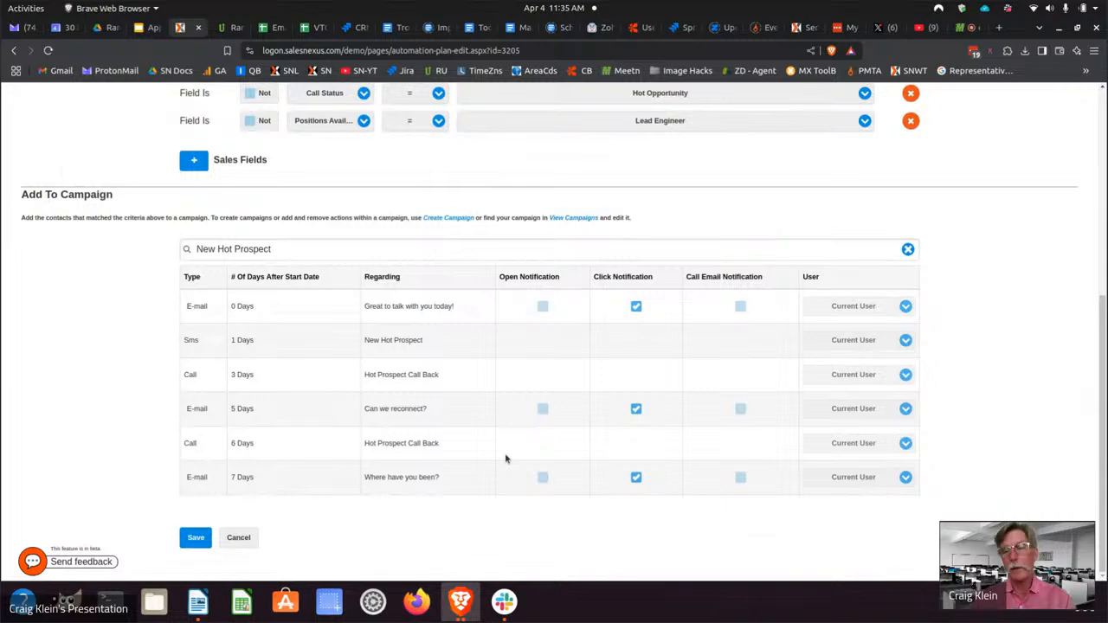
{"action": "scroll", "coordinate": [506, 459], "scroll_direction": "up", "scroll_amount": 4}
{"action": "scroll", "coordinate": [505, 461], "scroll_direction": "down", "scroll_amount": 1}
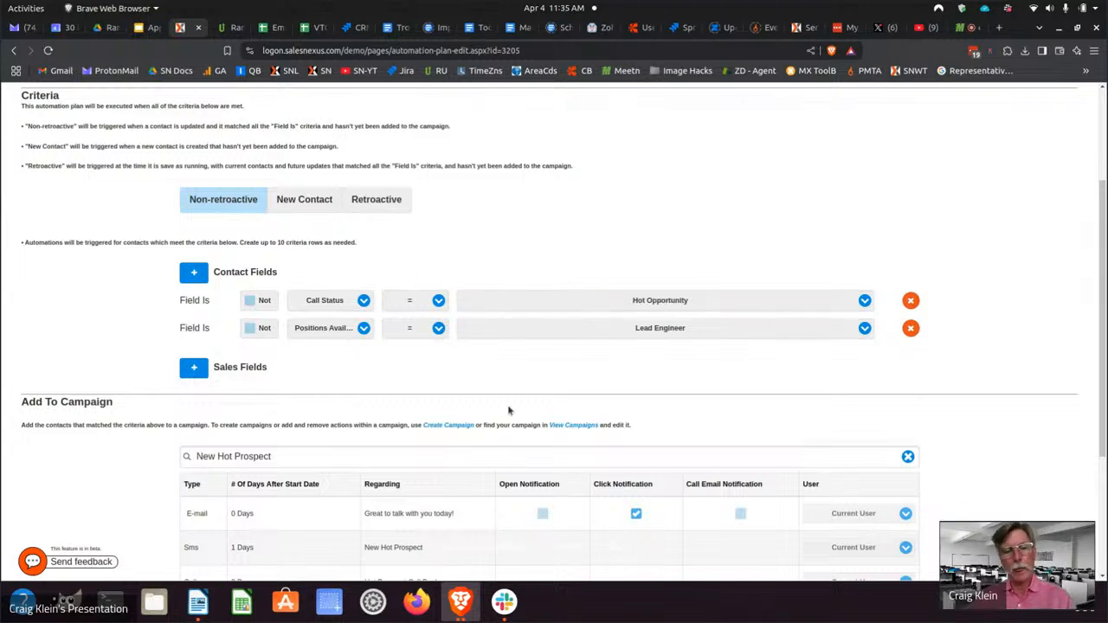
{"action": "scroll", "coordinate": [507, 407], "scroll_direction": "down", "scroll_amount": 3}
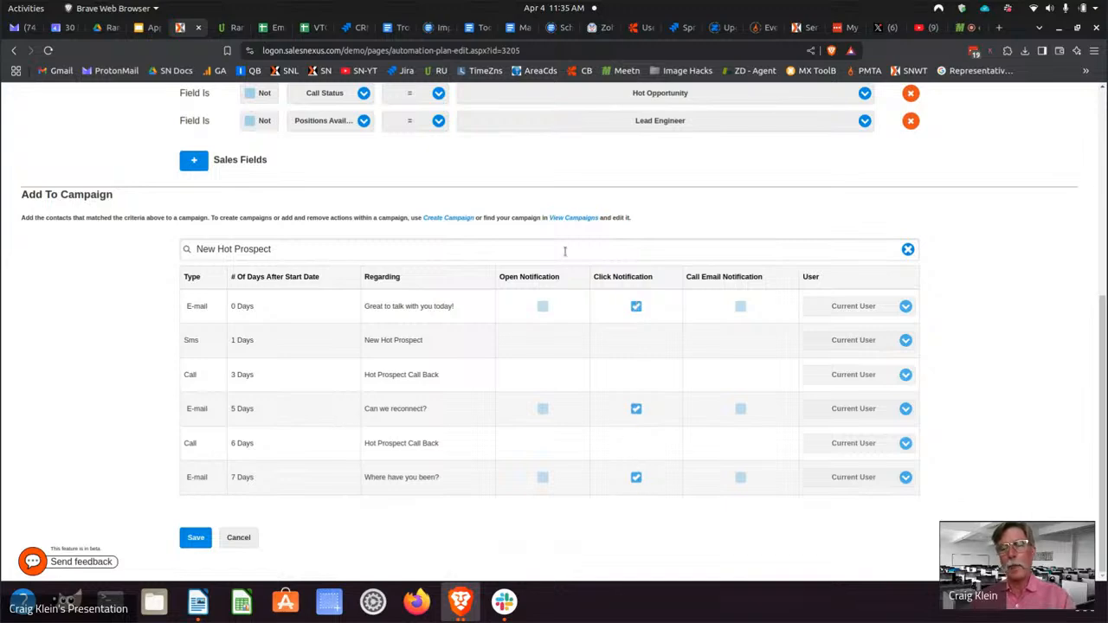
{"action": "scroll", "coordinate": [564, 251], "scroll_direction": "up", "scroll_amount": 5}
Step: Return to the automation plan list and open the Web Form CEO plan at its criteria
{"action": "mouse_move", "coordinate": [46, 100]}
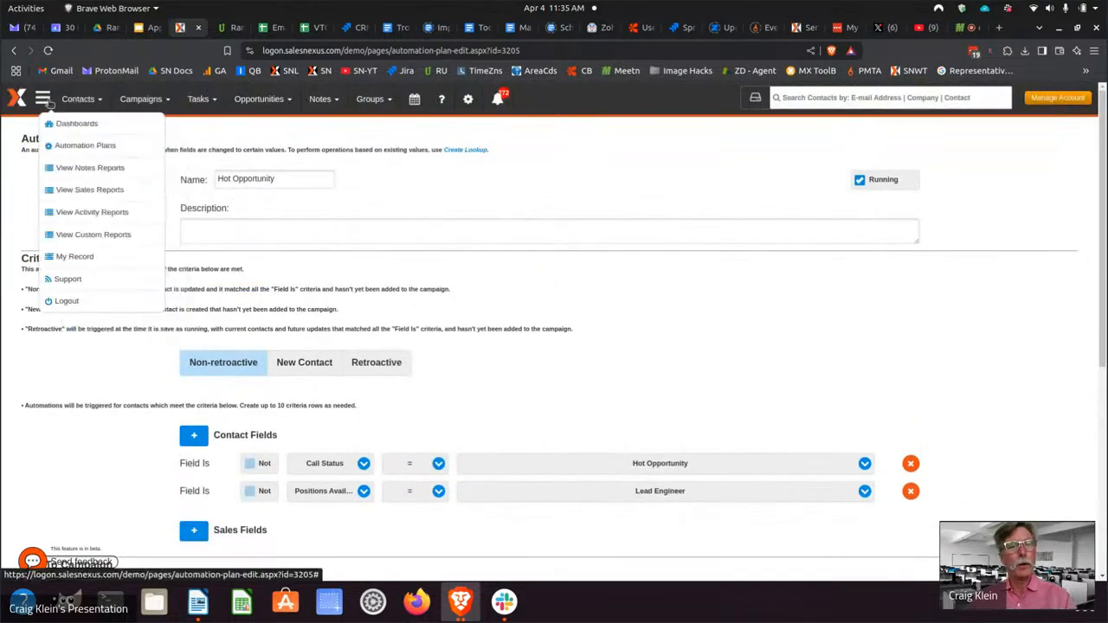
{"action": "left_click", "coordinate": [58, 146]}
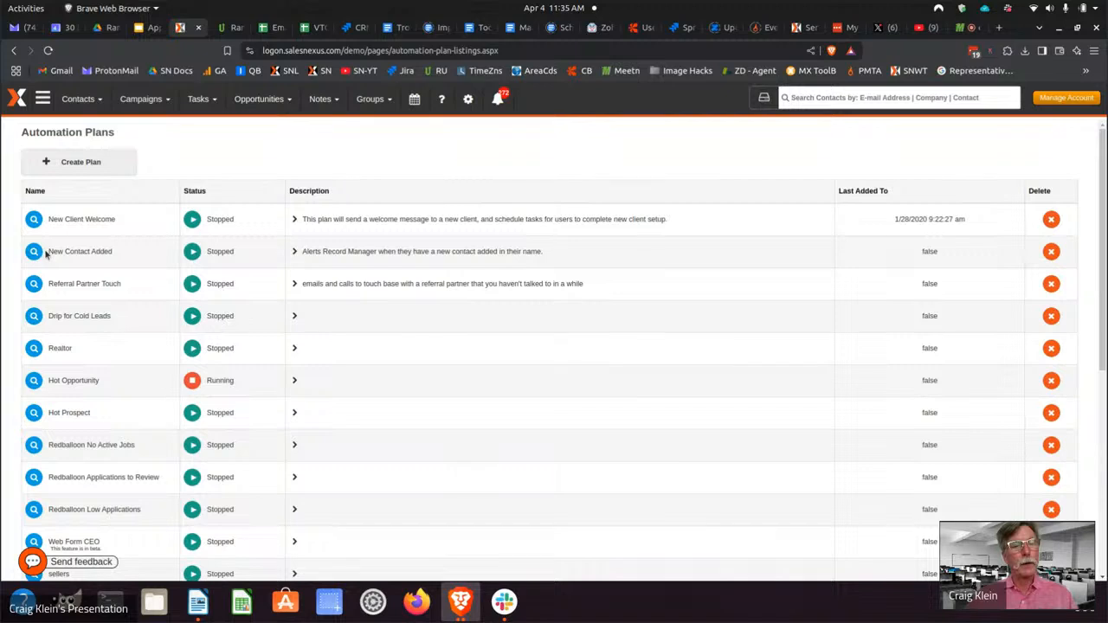
{"action": "scroll", "coordinate": [72, 287], "scroll_direction": "down", "scroll_amount": 4}
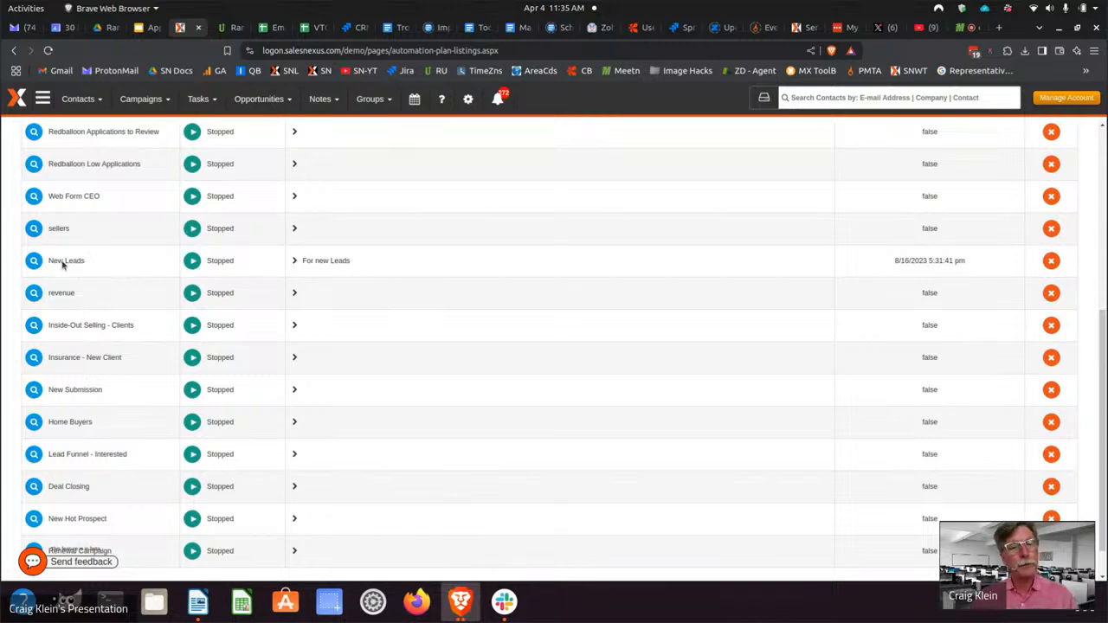
{"action": "left_click", "coordinate": [34, 197]}
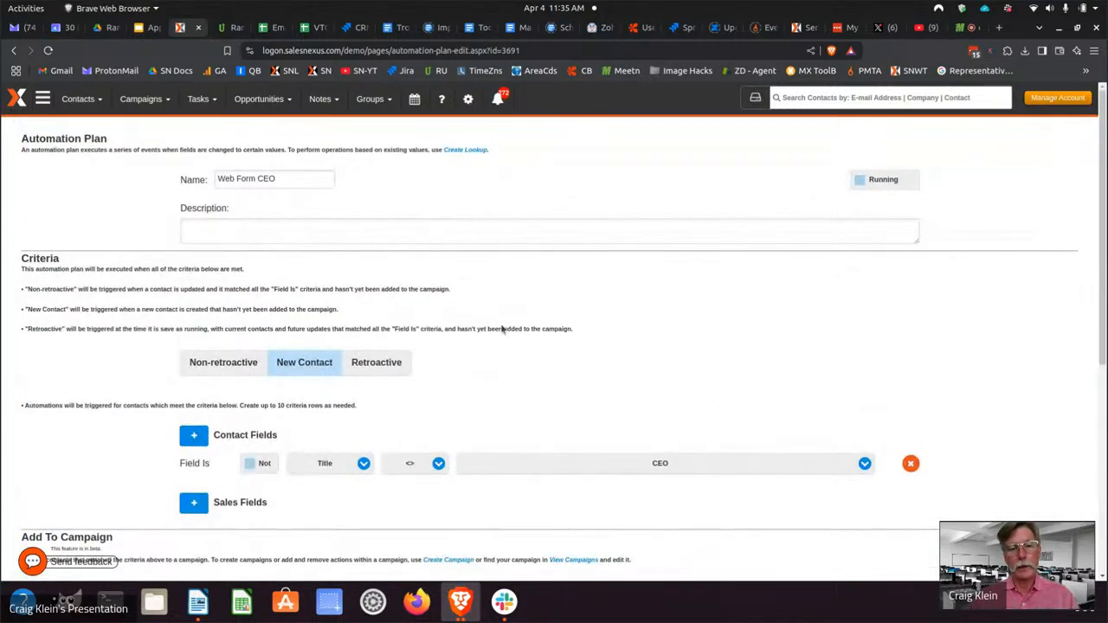
{"action": "scroll", "coordinate": [575, 355], "scroll_direction": "down", "scroll_amount": 5}
Step: Change the Web Form CEO plan's contact field criterion to Lead Source = Website
{"action": "left_click", "coordinate": [336, 253]}
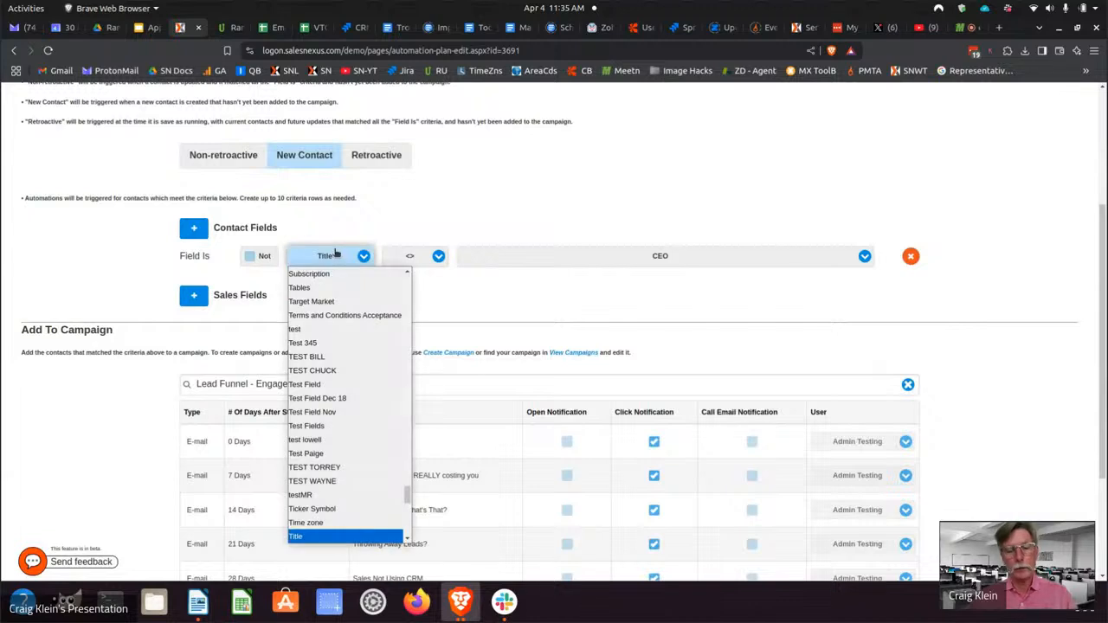
{"action": "type", "text": "le"}
{"action": "key", "text": "Down"}
{"action": "key", "text": "Down"}
{"action": "key", "text": "Down"}
{"action": "key", "text": "Down"}
{"action": "key", "text": "Down"}
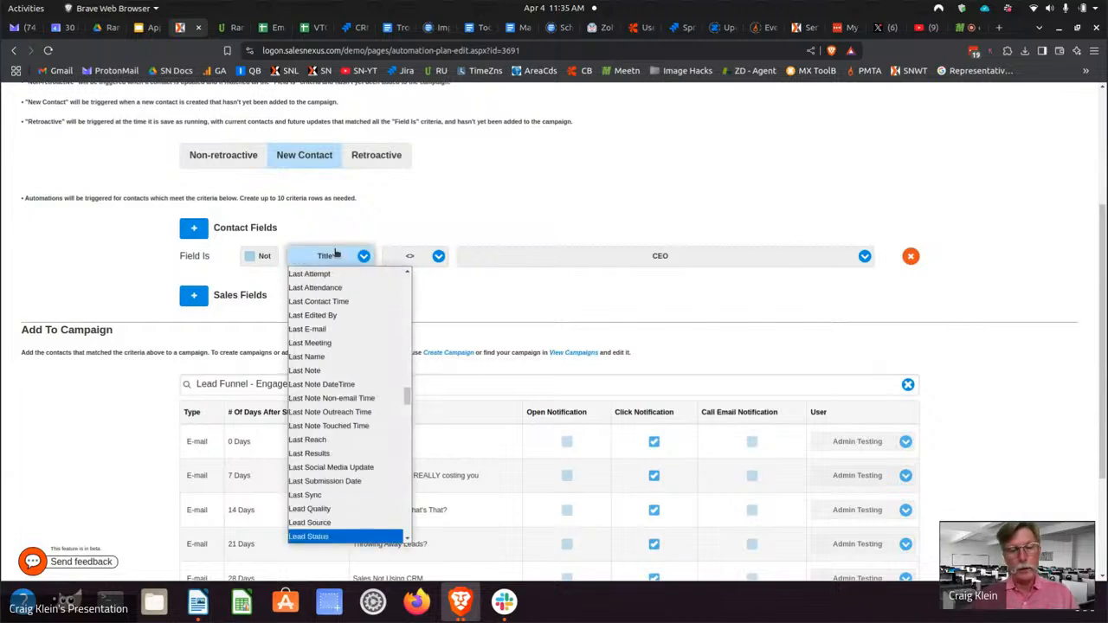
{"action": "key", "text": "Up"}
{"action": "key", "text": "Up"}
{"action": "key", "text": "Up"}
{"action": "key", "text": "Up"}
{"action": "key", "text": "Return"}
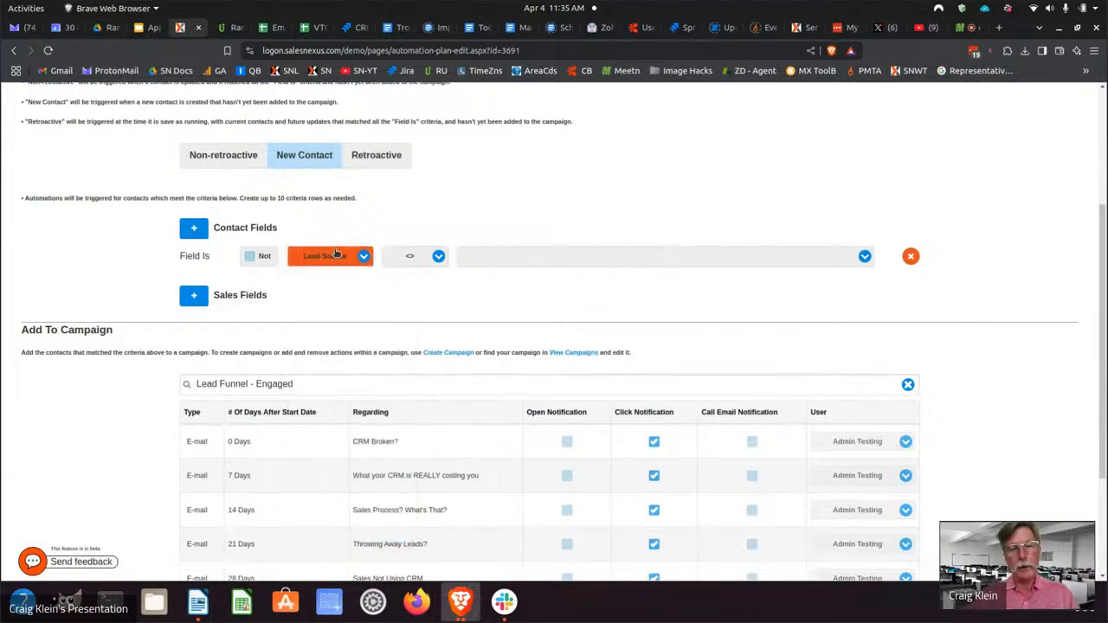
{"action": "left_click", "coordinate": [419, 256]}
{"action": "left_click", "coordinate": [423, 286]}
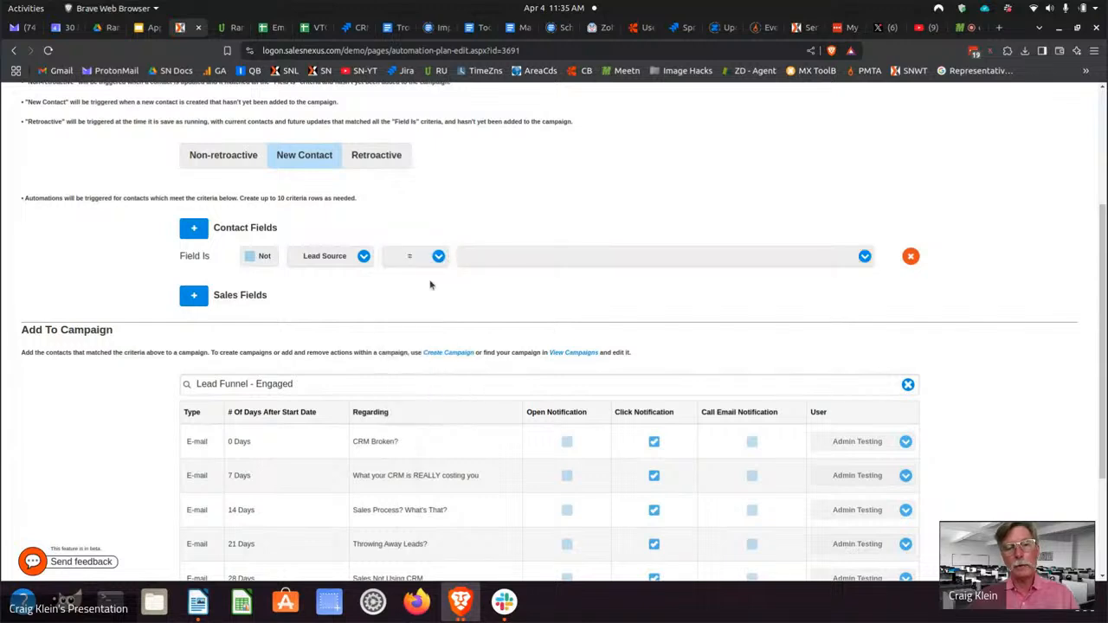
{"action": "left_click", "coordinate": [494, 257]}
{"action": "left_click", "coordinate": [488, 277]}
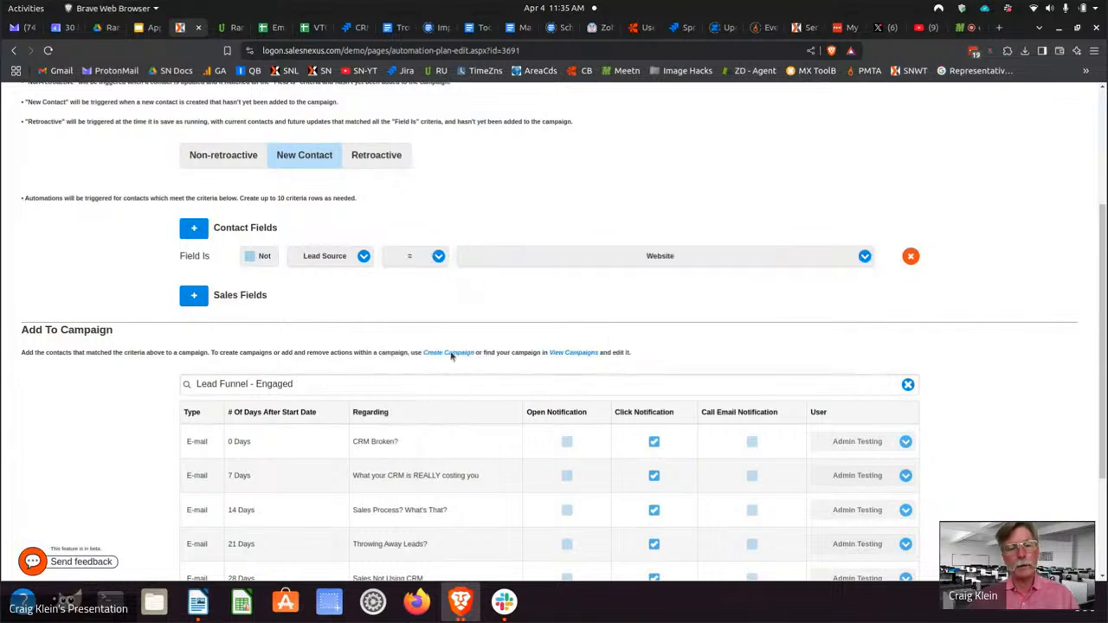
Step: Review the email sequence of the Lead Funnel - Engaged campaign attached to the plan
{"action": "scroll", "coordinate": [429, 479], "scroll_direction": "down", "scroll_amount": 1}
{"action": "scroll", "coordinate": [429, 479], "scroll_direction": "down", "scroll_amount": 4}
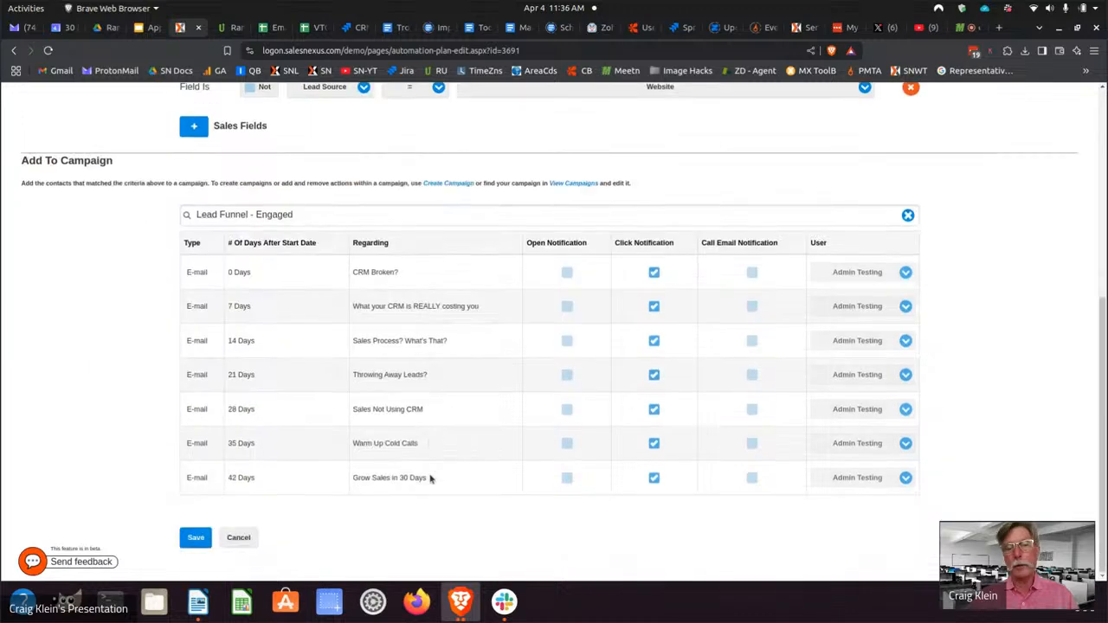
{"action": "scroll", "coordinate": [430, 478], "scroll_direction": "up", "scroll_amount": 8}
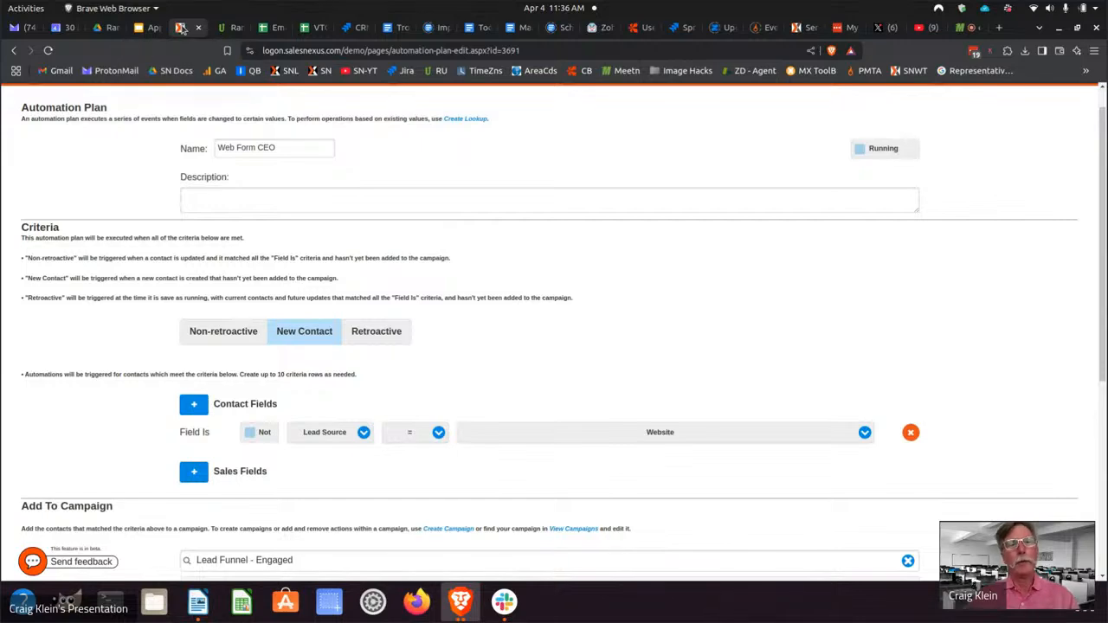
{"action": "scroll", "coordinate": [155, 97], "scroll_direction": "up", "scroll_amount": 1}
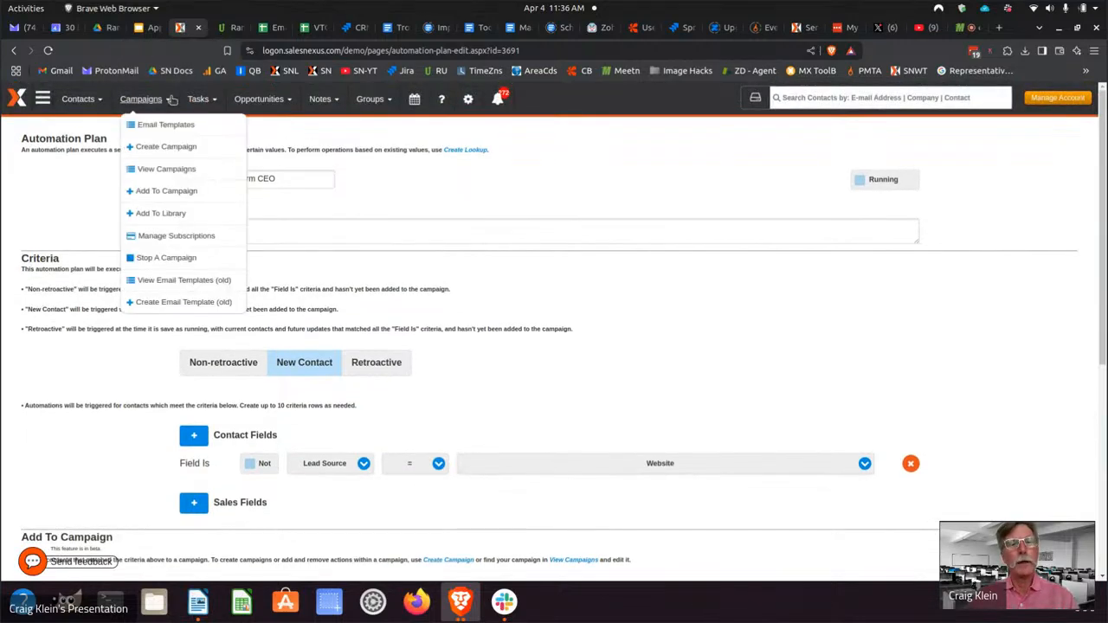
Step: Open the contact of the New Web Lead task from the task list and show its Website Leads layout
{"action": "left_click", "coordinate": [232, 235]}
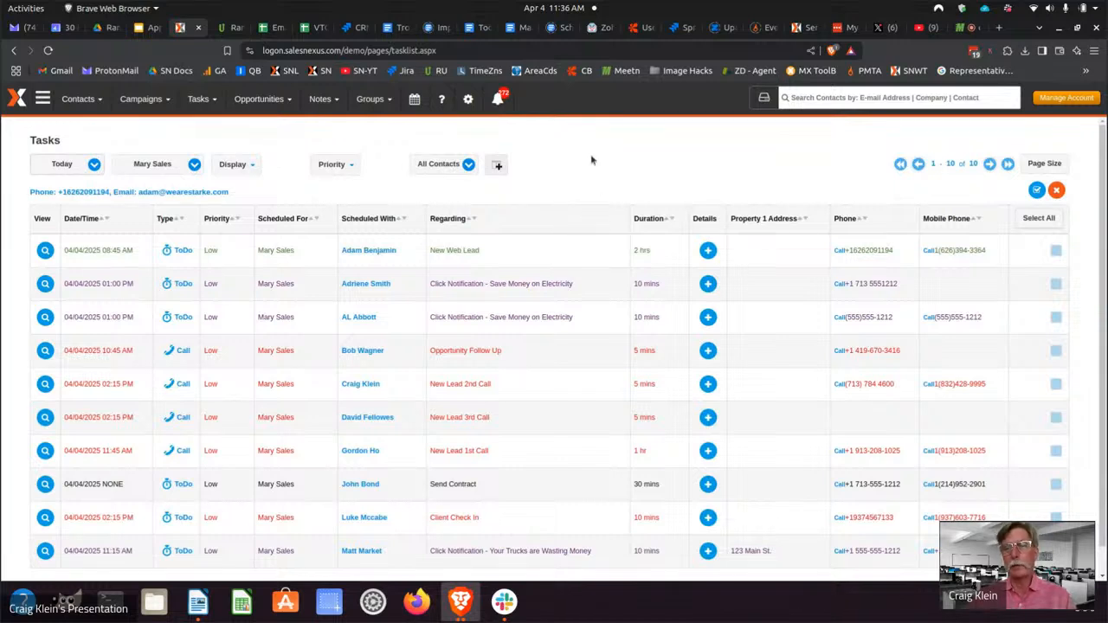
{"action": "mouse_move", "coordinate": [216, 101]}
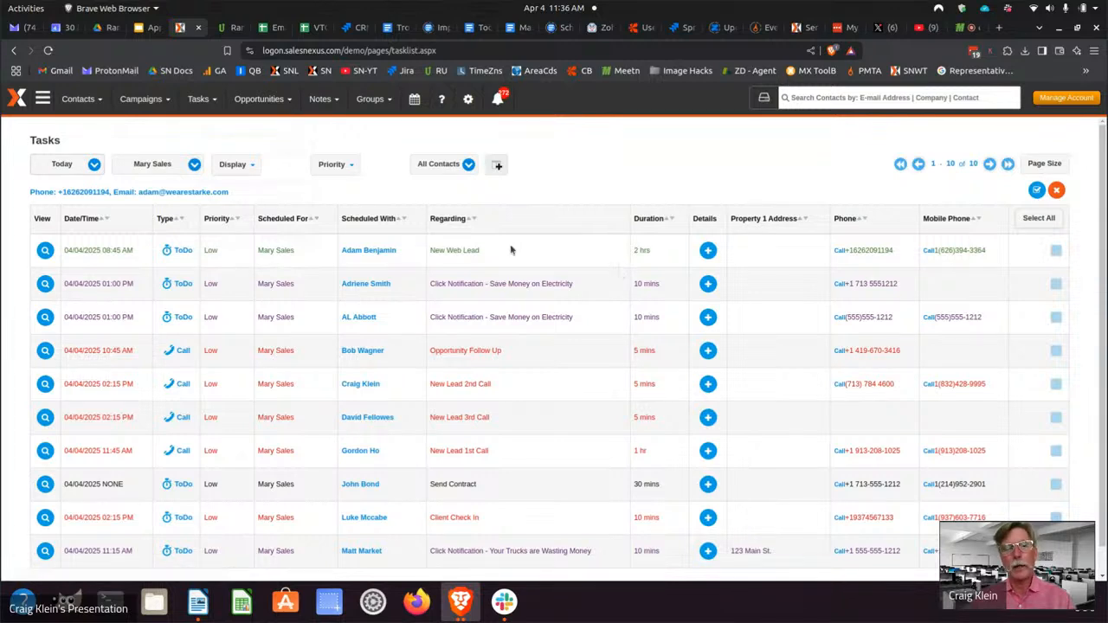
{"action": "left_click", "coordinate": [373, 250]}
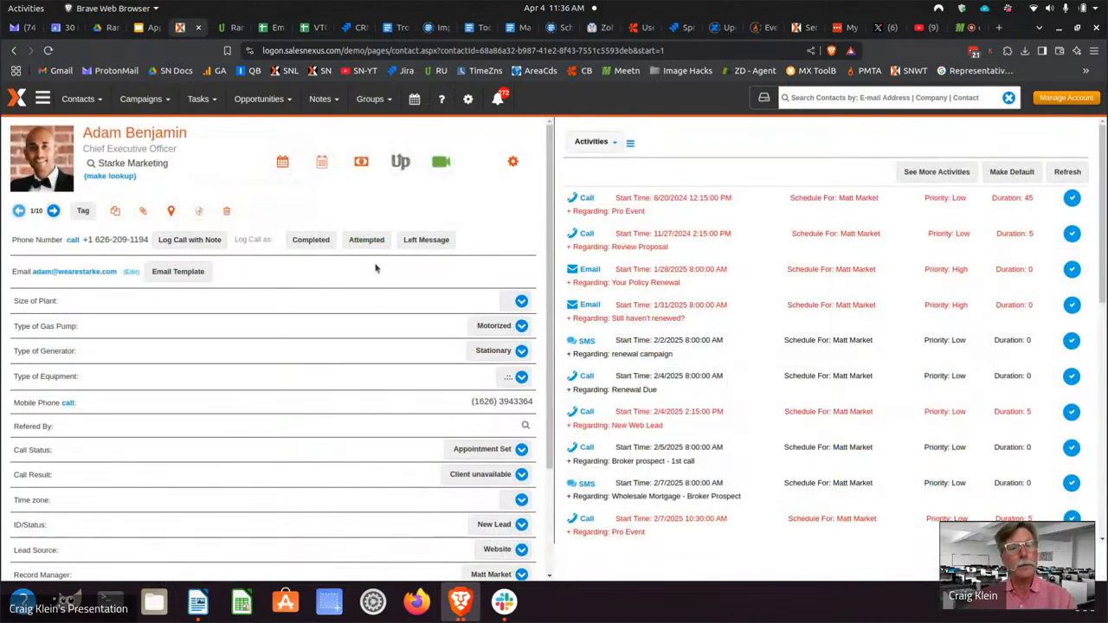
{"action": "left_click", "coordinate": [604, 142]}
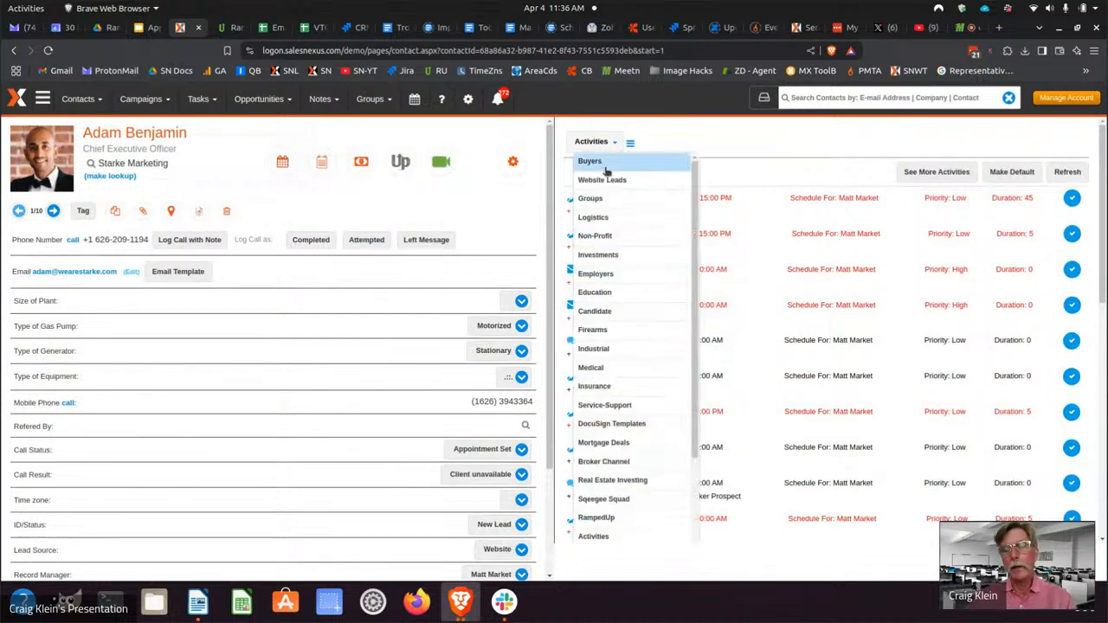
{"action": "left_click", "coordinate": [611, 179]}
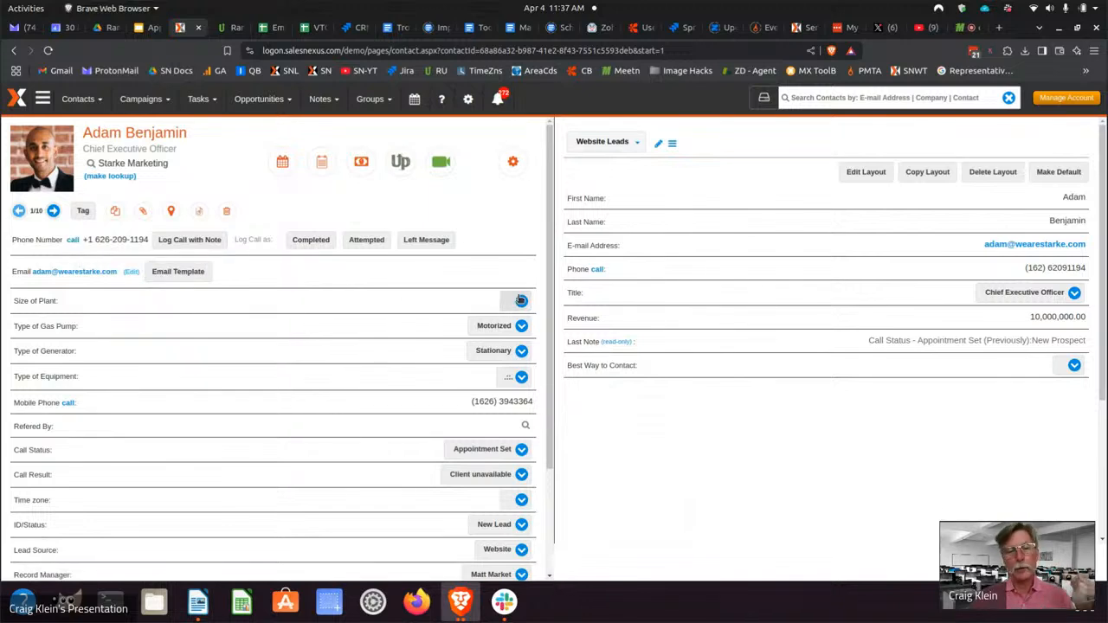
Step: Set the contact's Size of Plant to less than 10k sf, Type of Gas Pump to Compact, and Type of Equipment to Fast Food and Family Dining
{"action": "left_click", "coordinate": [521, 300]}
{"action": "left_click", "coordinate": [522, 332]}
{"action": "left_click", "coordinate": [521, 326]}
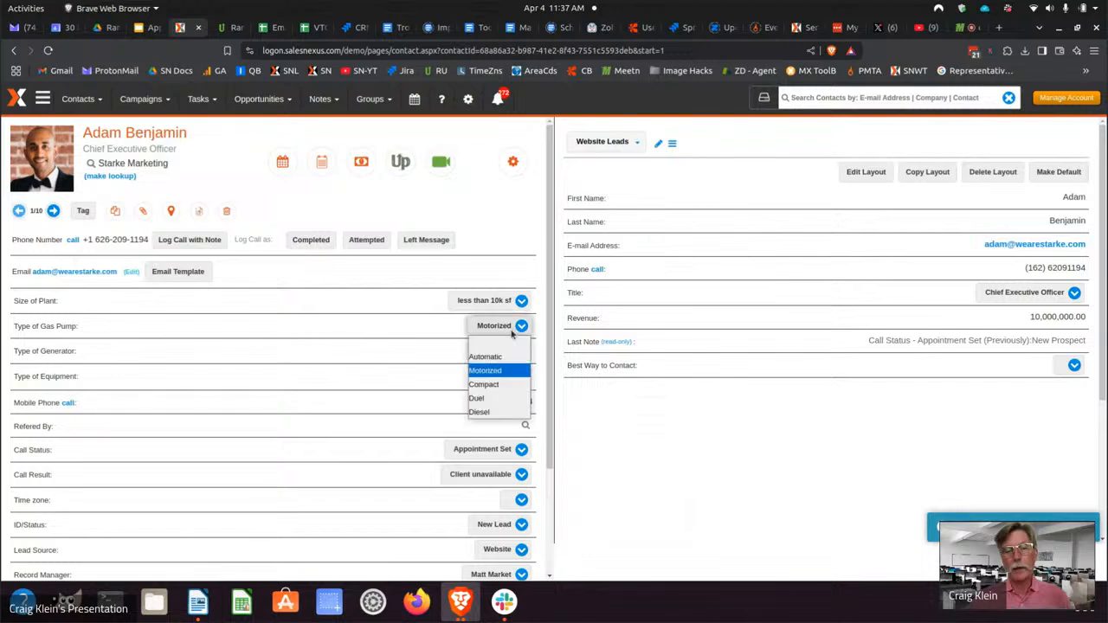
{"action": "left_click", "coordinate": [499, 383]}
{"action": "left_click", "coordinate": [521, 376]}
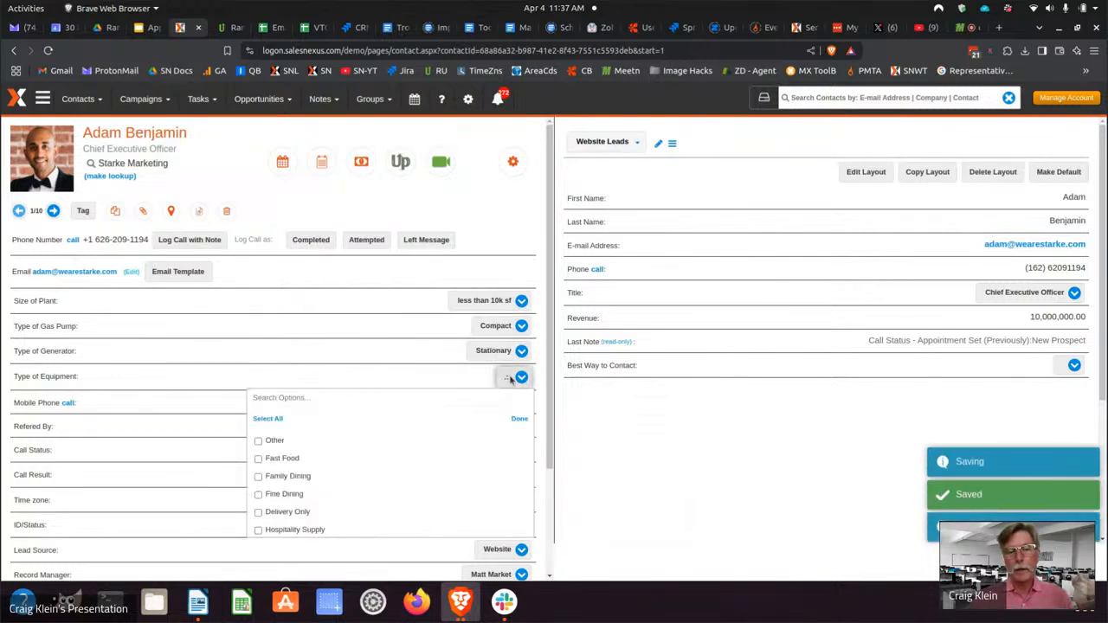
{"action": "left_click", "coordinate": [284, 459]}
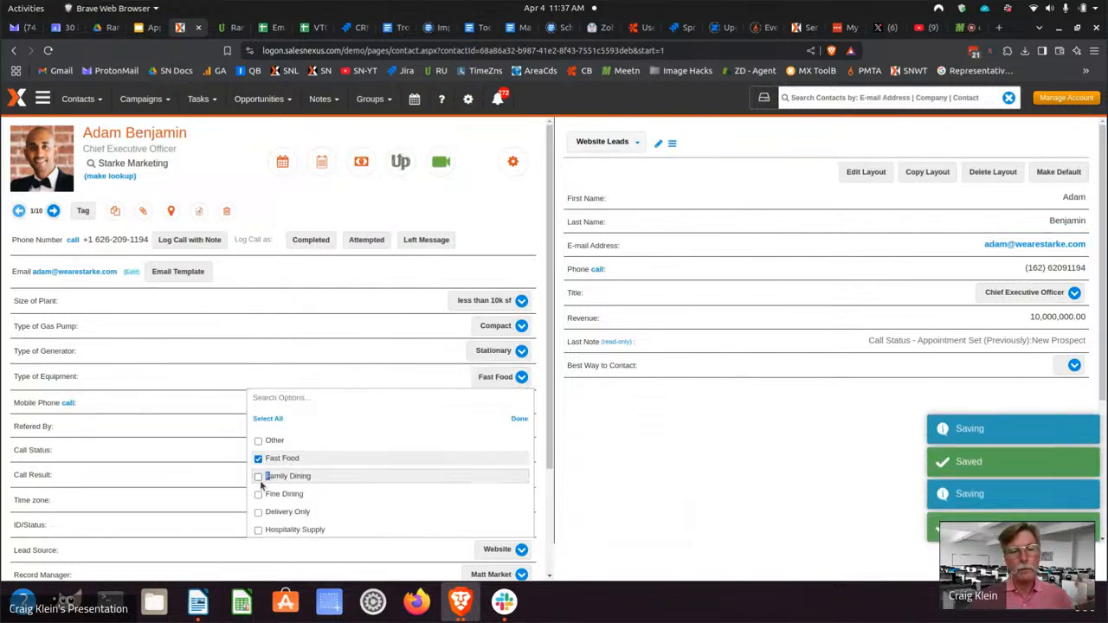
{"action": "left_click", "coordinate": [258, 477]}
{"action": "left_click", "coordinate": [218, 413]}
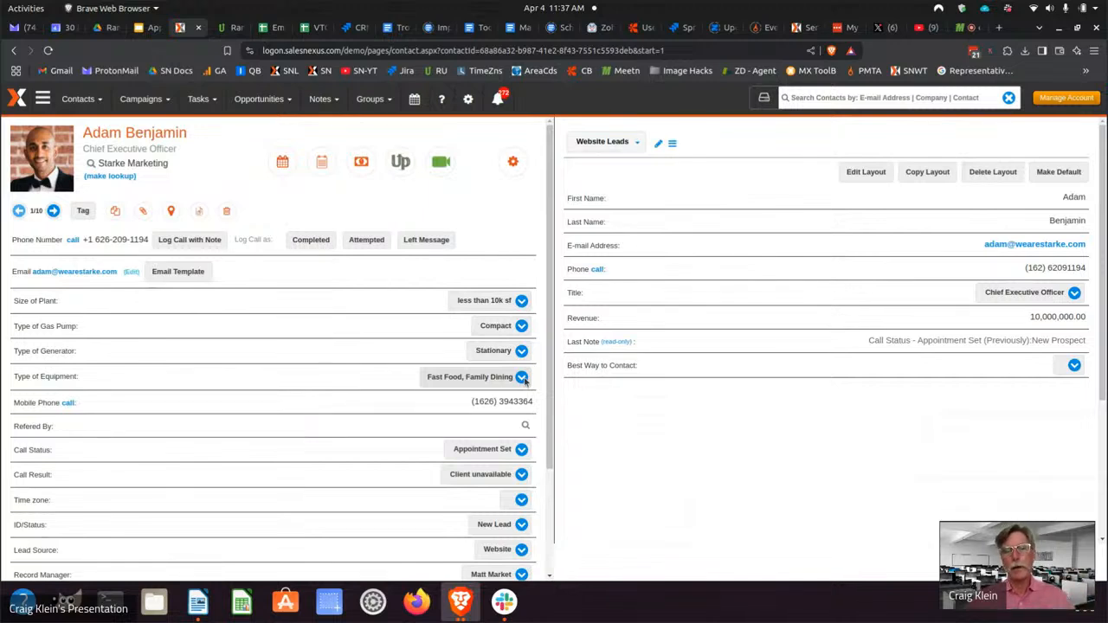
Step: On the next contact, set Size of Plant to less than 10k sf, Type of Gas Pump to Motorized, and Type of Generator to Stationary
{"action": "left_click", "coordinate": [53, 211]}
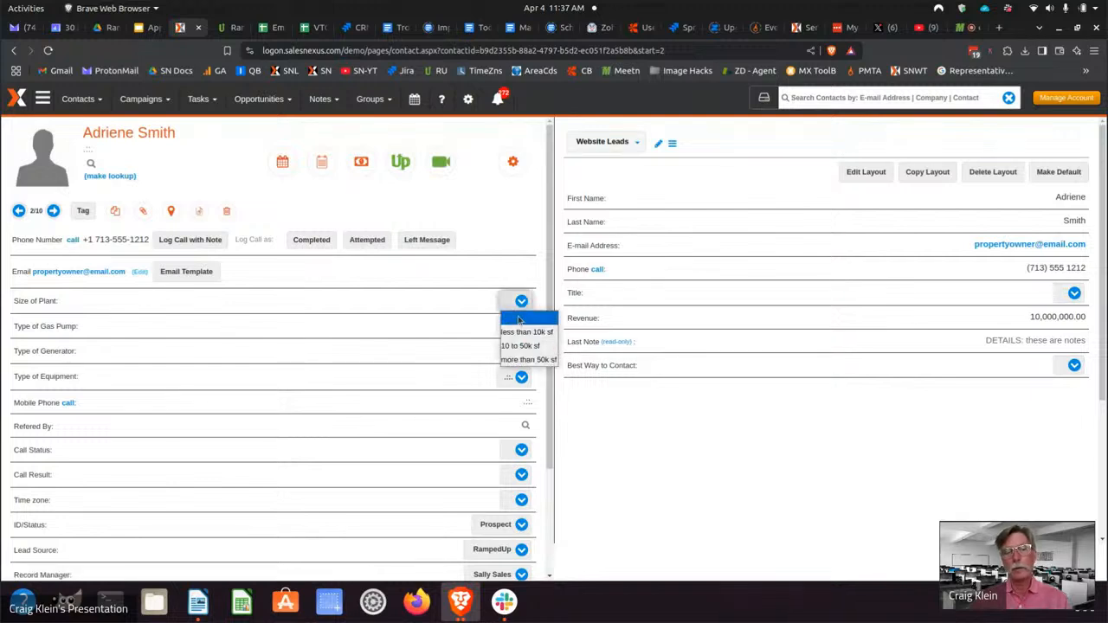
{"action": "left_click", "coordinate": [520, 326]}
{"action": "left_click", "coordinate": [518, 367]}
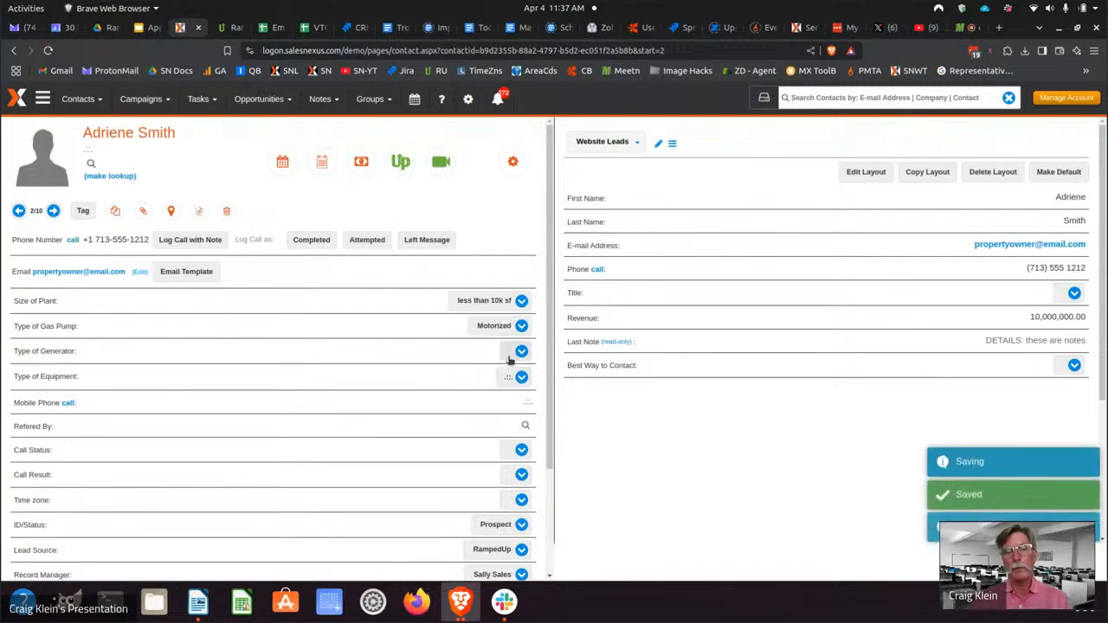
{"action": "left_click", "coordinate": [521, 351]}
{"action": "left_click", "coordinate": [507, 395]}
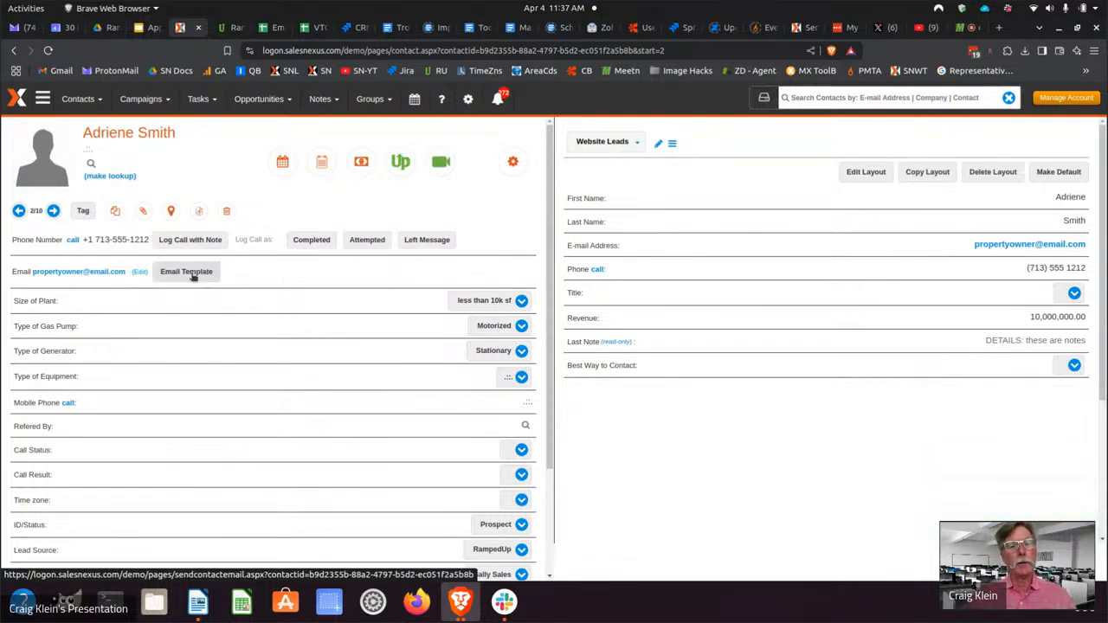
Step: Start a template email to this contact using the Inside-Out Selling - Clients single email campaign
{"action": "left_click", "coordinate": [192, 273]}
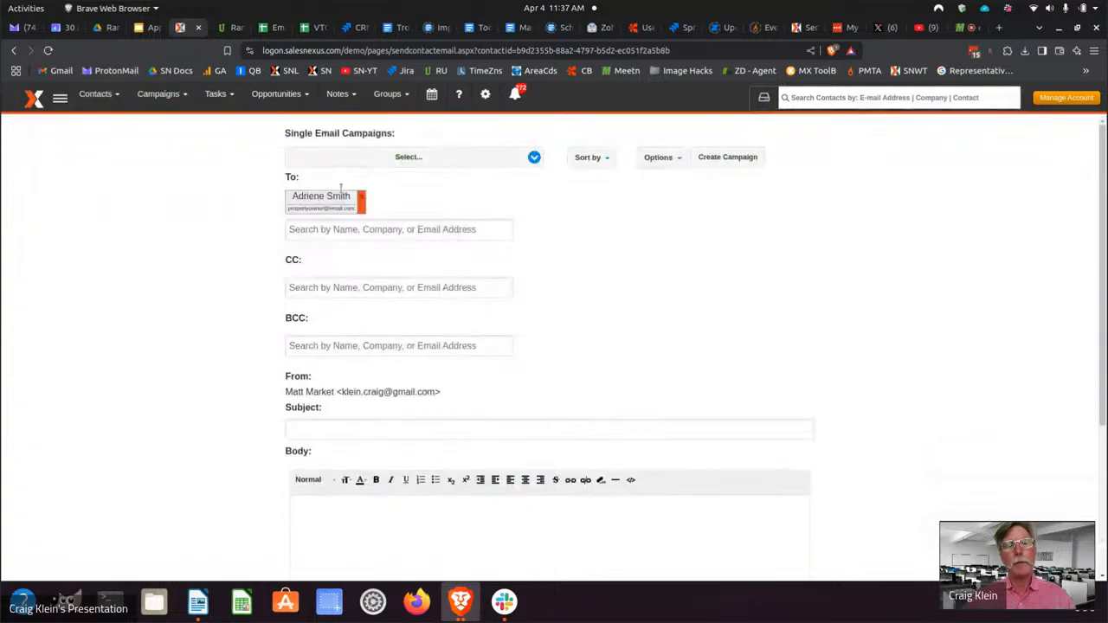
{"action": "left_click", "coordinate": [384, 159]}
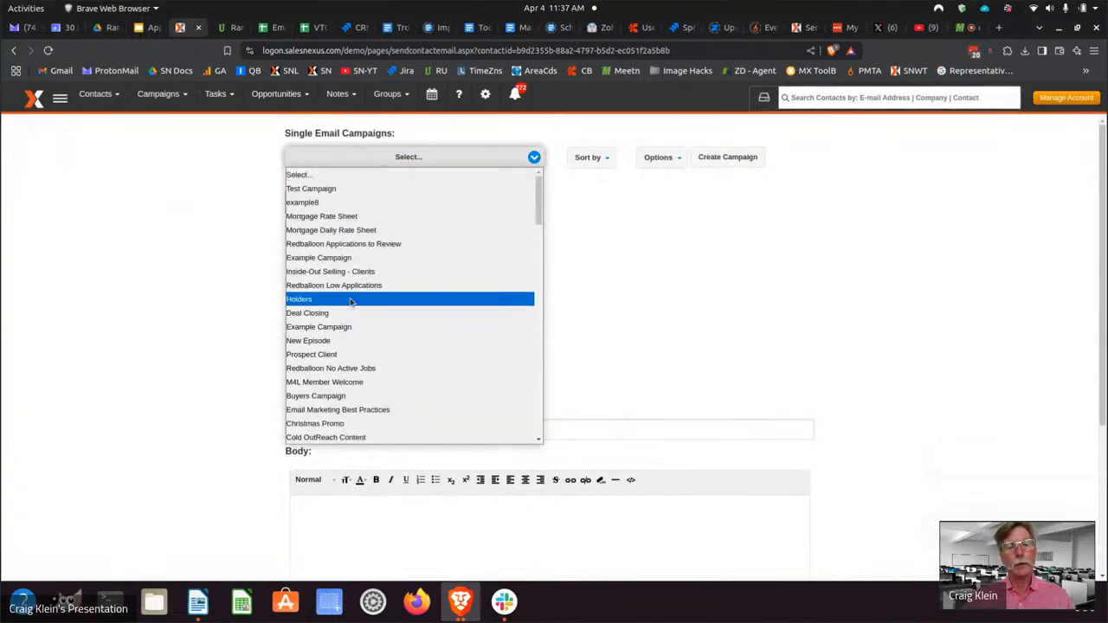
{"action": "left_click", "coordinate": [344, 271]}
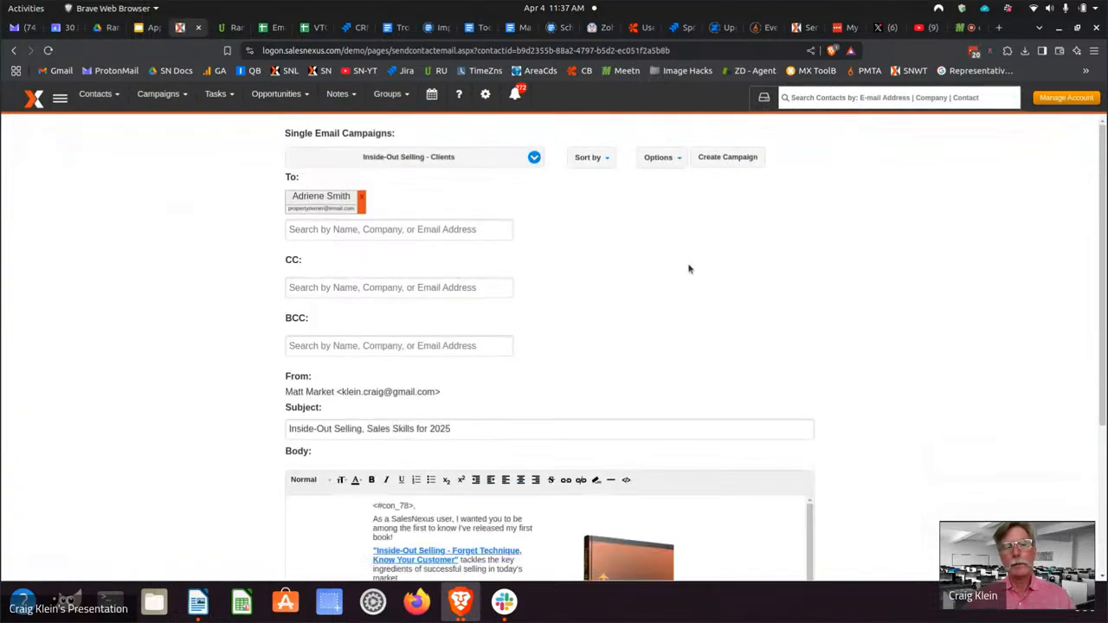
{"action": "scroll", "coordinate": [700, 283], "scroll_direction": "down", "scroll_amount": 3}
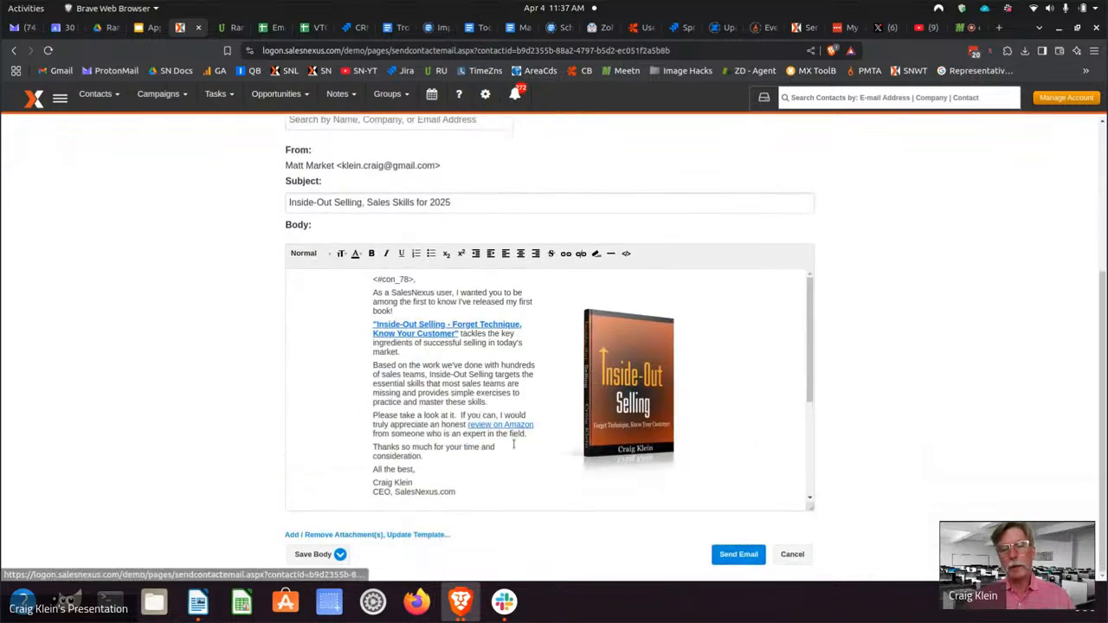
Step: Delete a few words from the third paragraph of the email body and discard the email without sending it
{"action": "double_click", "coordinate": [440, 374]}
{"action": "key", "text": "BackSpace"}
{"action": "key", "text": "BackSpace"}
{"action": "key", "text": "BackSpace"}
{"action": "key", "text": "BackSpace"}
{"action": "key", "text": "BackSpace"}
{"action": "key", "text": "BackSpace"}
{"action": "key", "text": "BackSpace"}
{"action": "key", "text": "BackSpace"}
{"action": "key", "text": "BackSpace"}
{"action": "key", "text": "BackSpace"}
{"action": "key", "text": "BackSpace"}
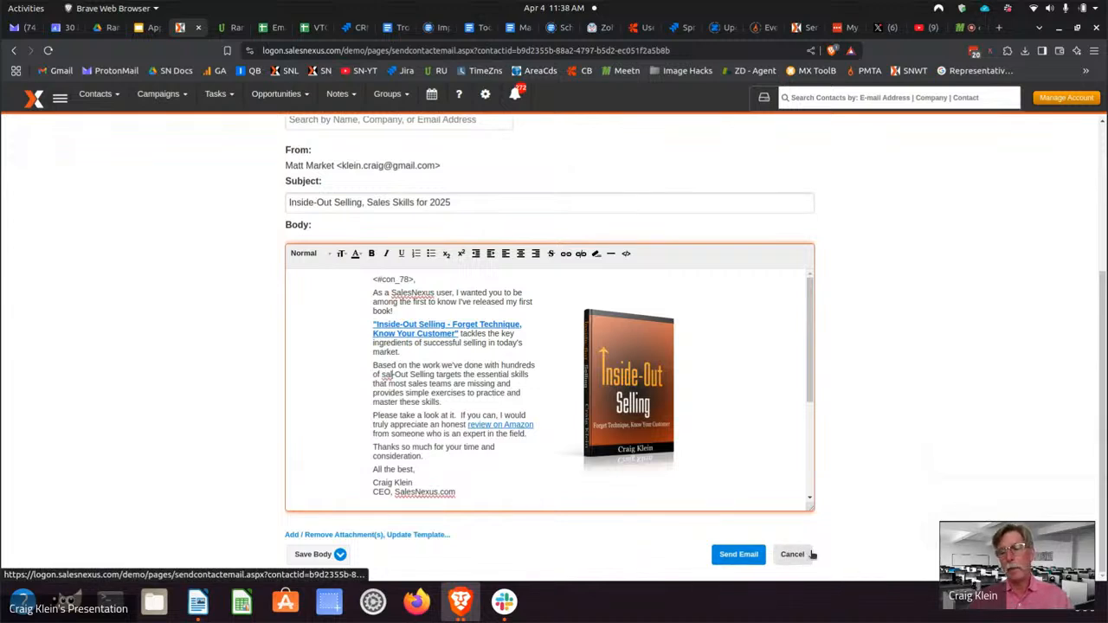
{"action": "left_click", "coordinate": [793, 555]}
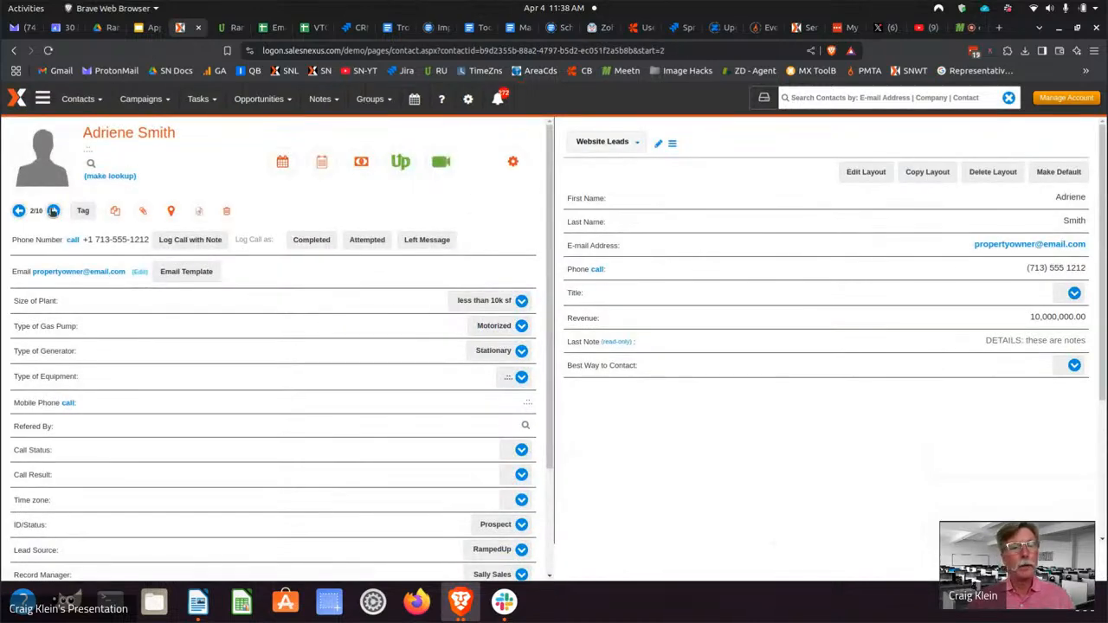
Step: Advance to the next contact, search the campaign list for "web le", and clear the search
{"action": "left_click", "coordinate": [54, 212]}
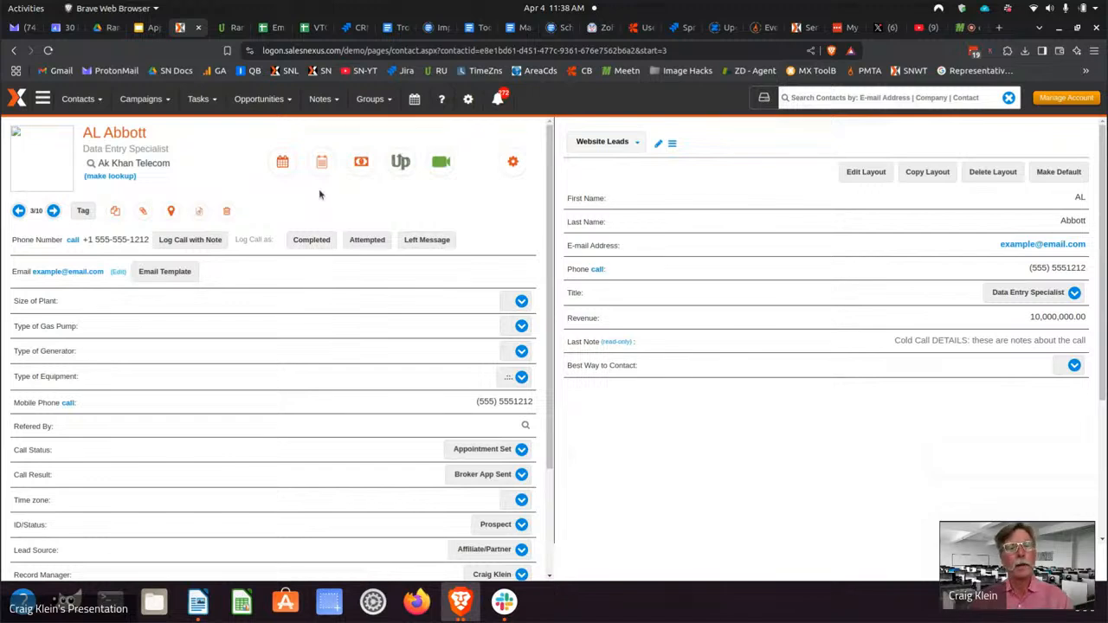
{"action": "left_click", "coordinate": [141, 99]}
{"action": "left_click", "coordinate": [141, 170]}
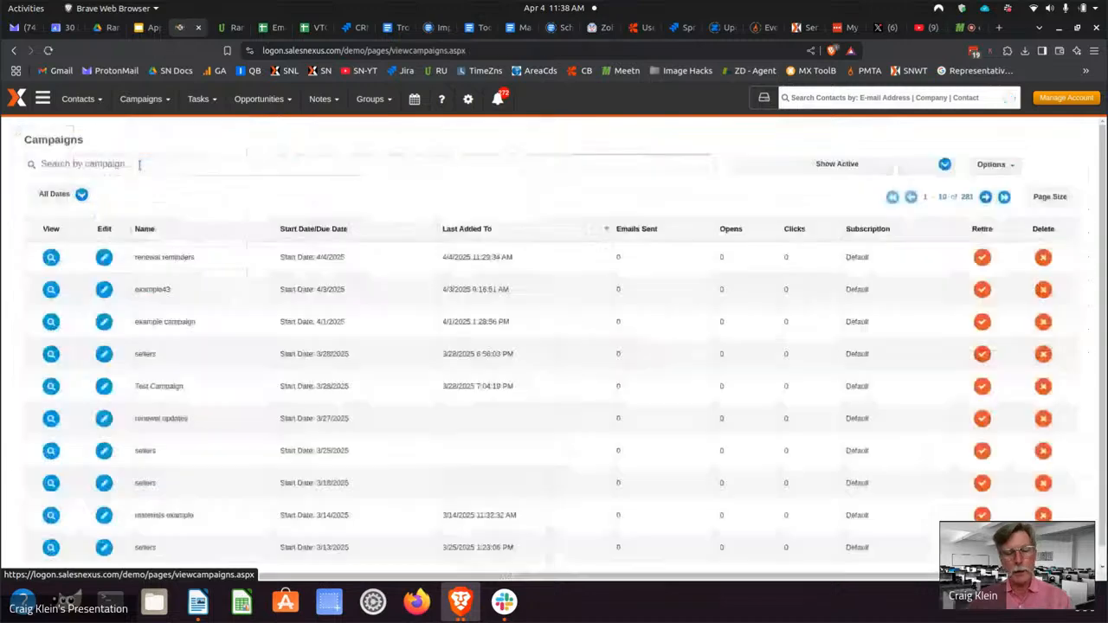
{"action": "left_click", "coordinate": [141, 164]}
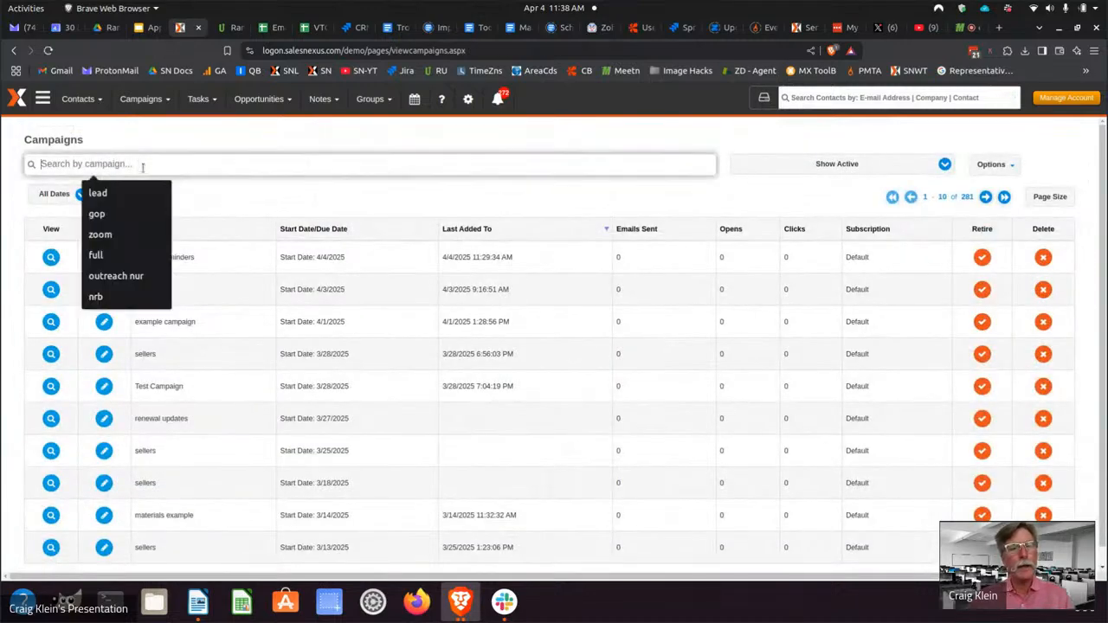
{"action": "type", "text": "web"}
{"action": "key", "text": "Return"}
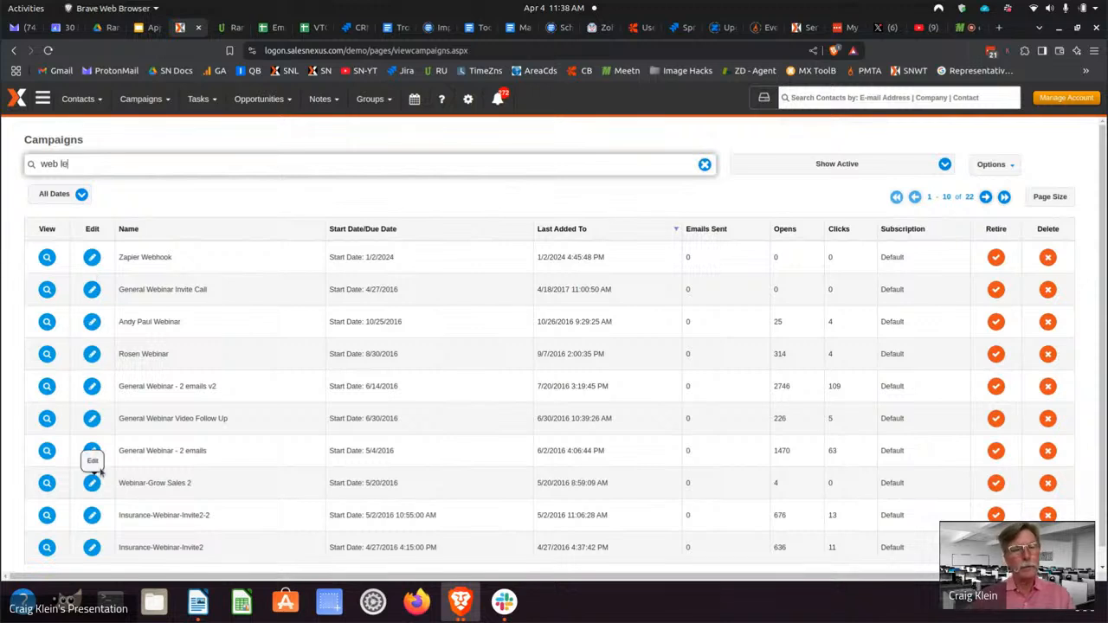
{"action": "left_click", "coordinate": [702, 164]}
{"action": "left_click", "coordinate": [159, 163]}
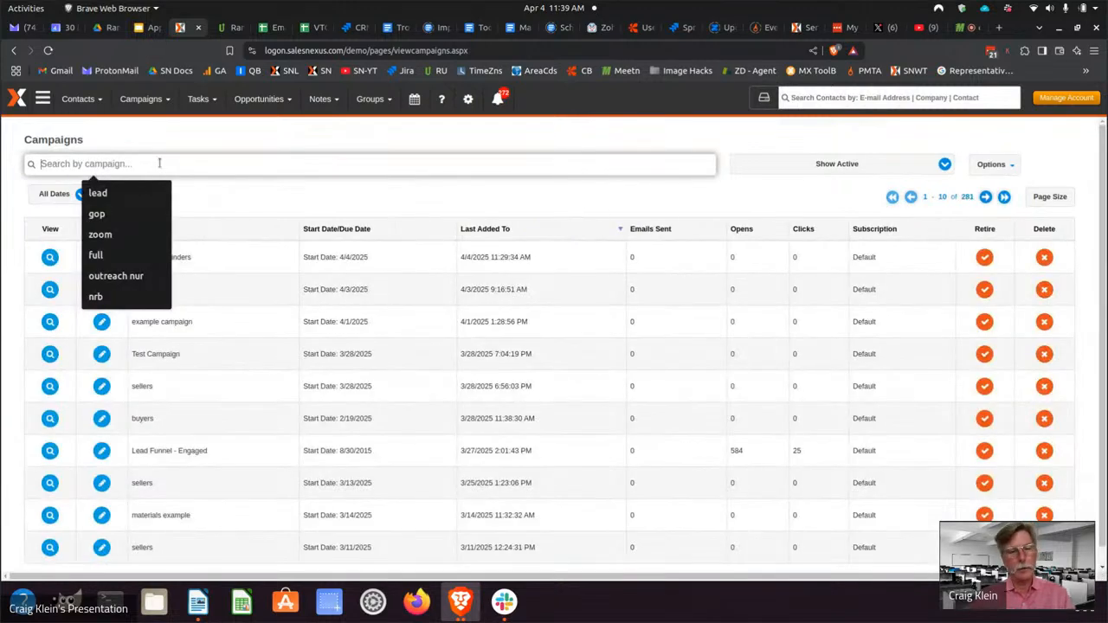
{"action": "left_click", "coordinate": [253, 204]}
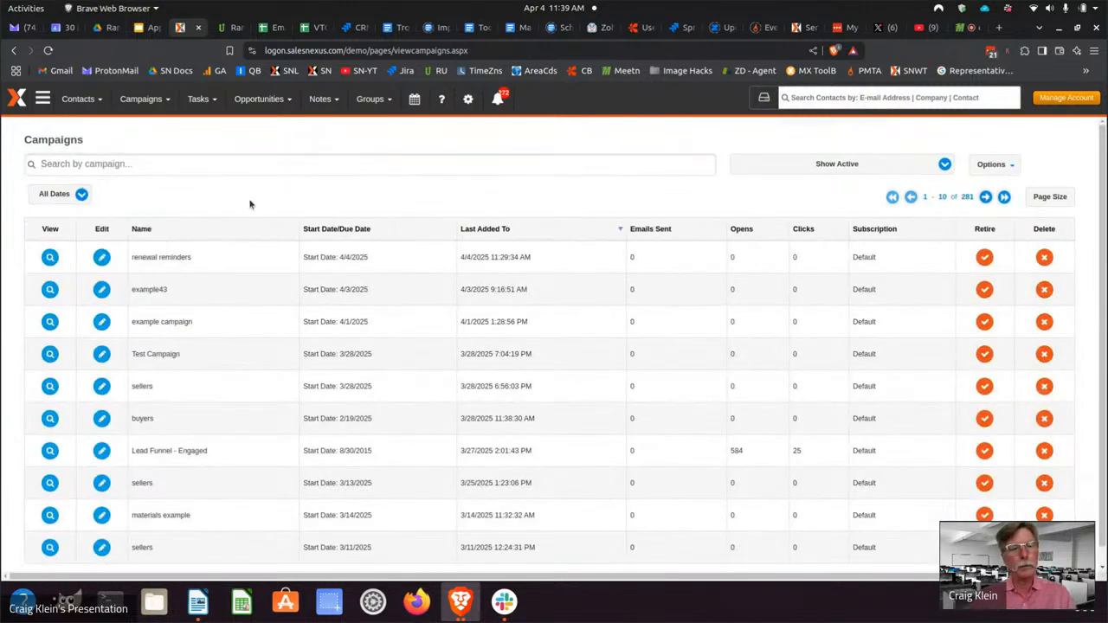
Step: Open the sellers campaign with start date 3/28/2025 for editing and add a new Call activity to it
{"action": "left_click", "coordinate": [101, 386]}
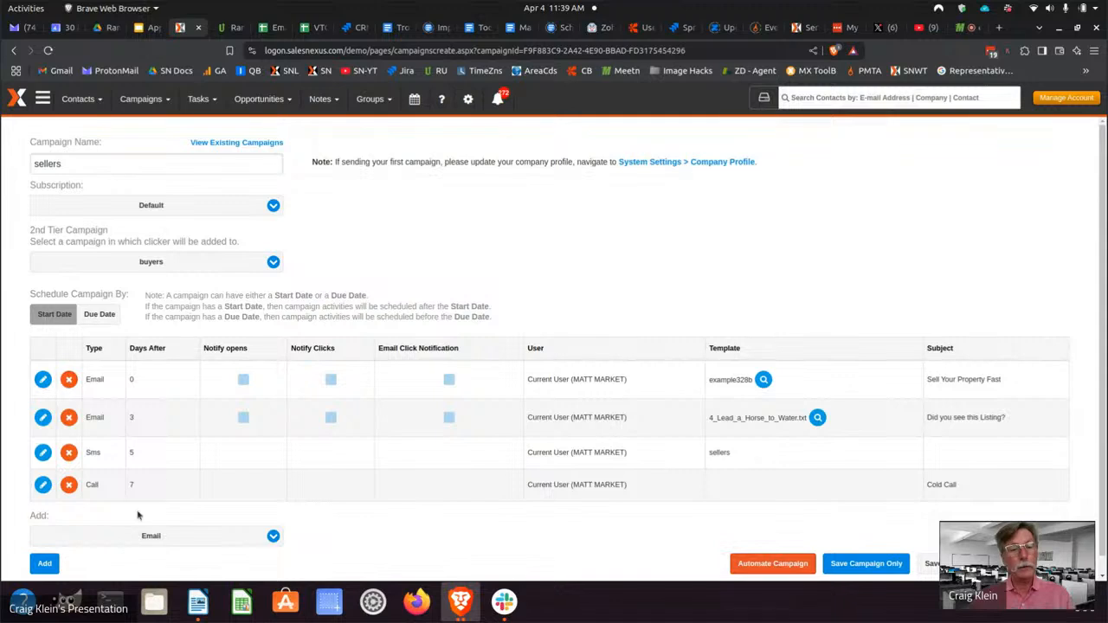
{"action": "left_click", "coordinate": [137, 542]}
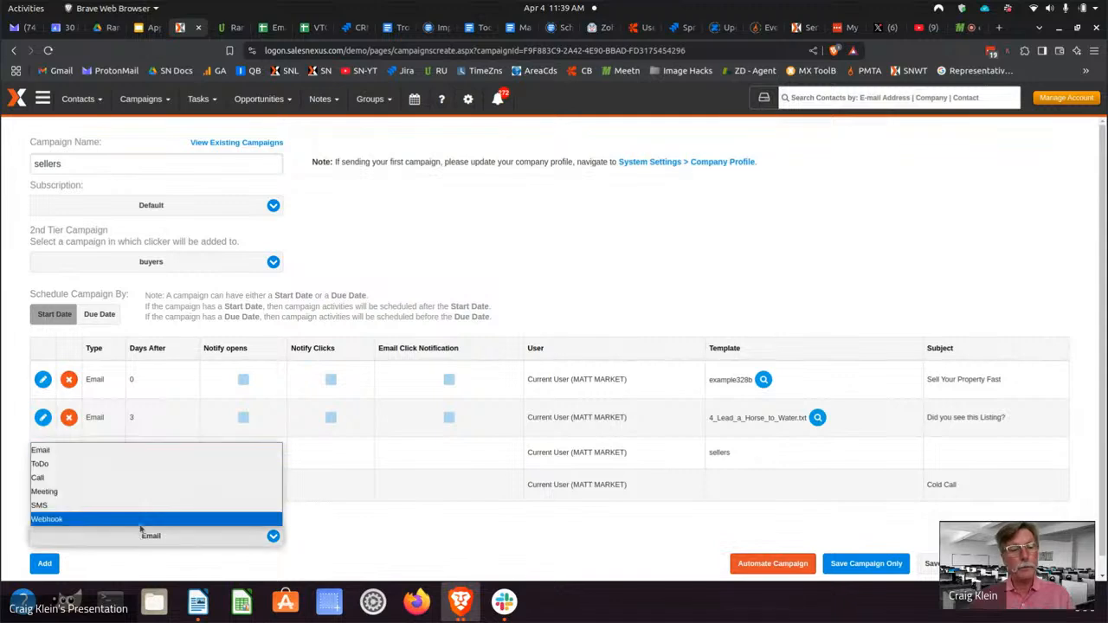
{"action": "left_click", "coordinate": [60, 477]}
{"action": "scroll", "coordinate": [155, 433], "scroll_direction": "down", "scroll_amount": 1}
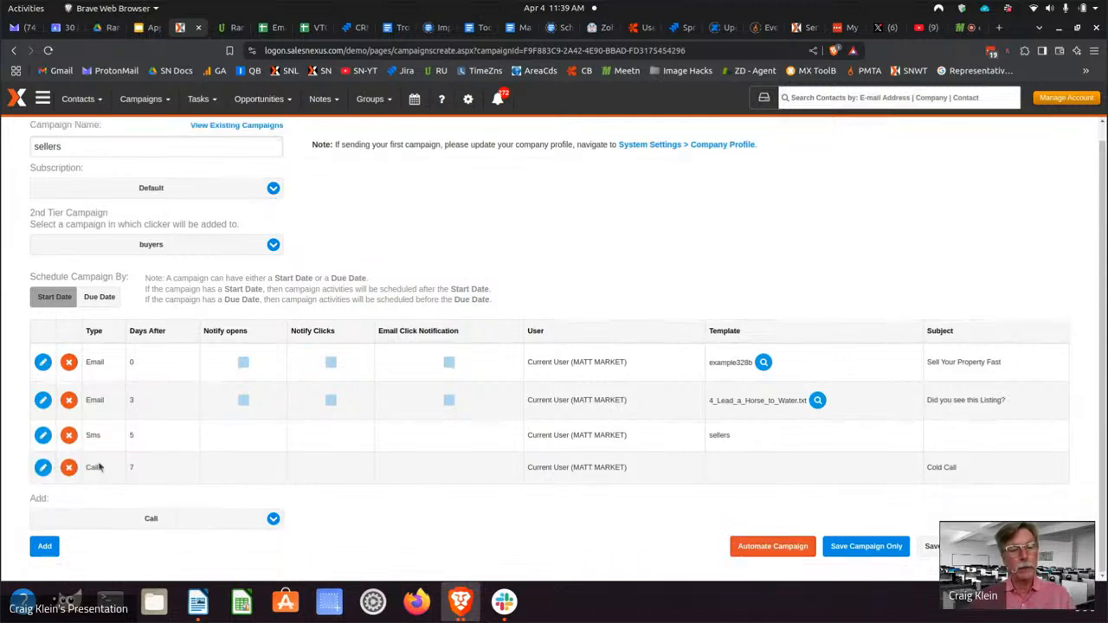
{"action": "left_click", "coordinate": [47, 546]}
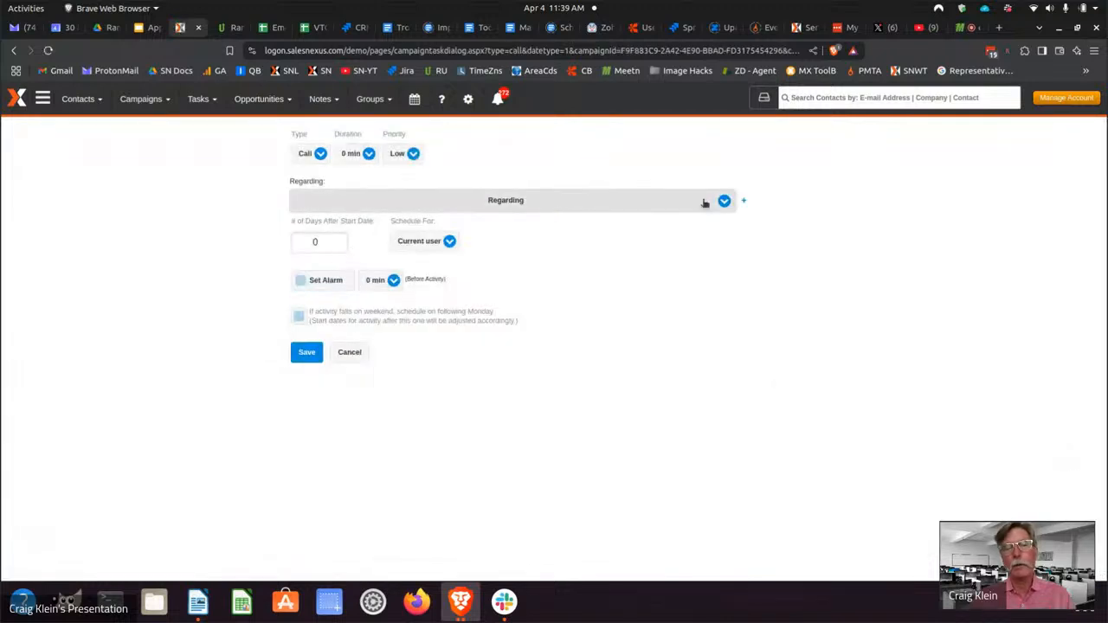
Step: Give the call the custom regarding text "New Web Lead" and schedule it for a specific salesperson instead of the current user
{"action": "left_click", "coordinate": [742, 201]}
{"action": "left_click", "coordinate": [530, 206]}
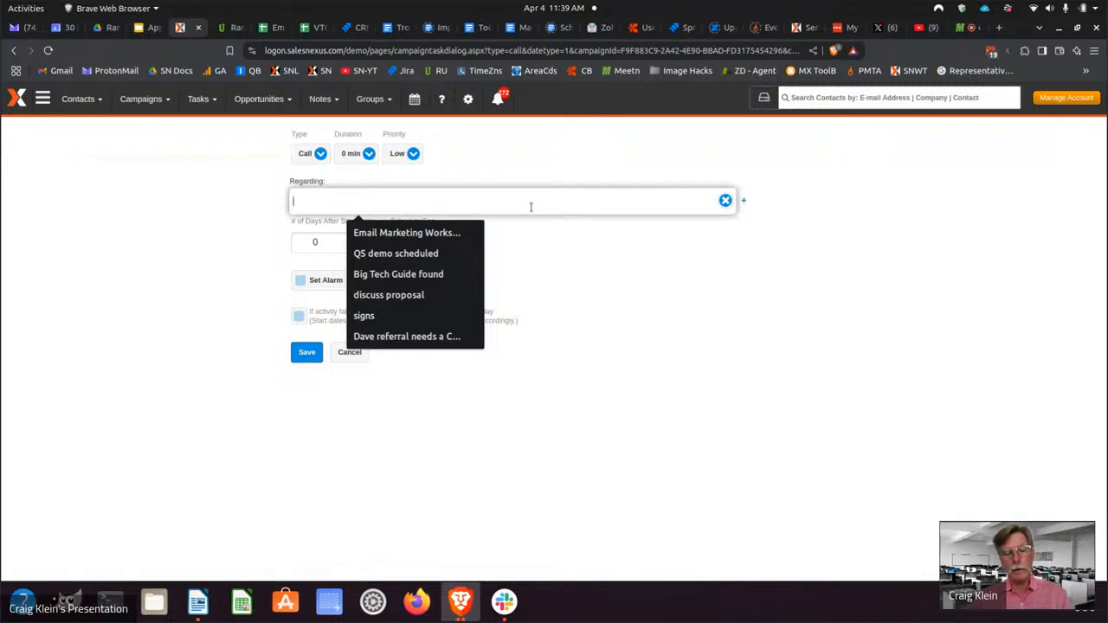
{"action": "type", "text": "Web"}
{"action": "key", "text": "BackSpace"}
{"action": "key", "text": "BackSpace"}
{"action": "key", "text": "BackSpace"}
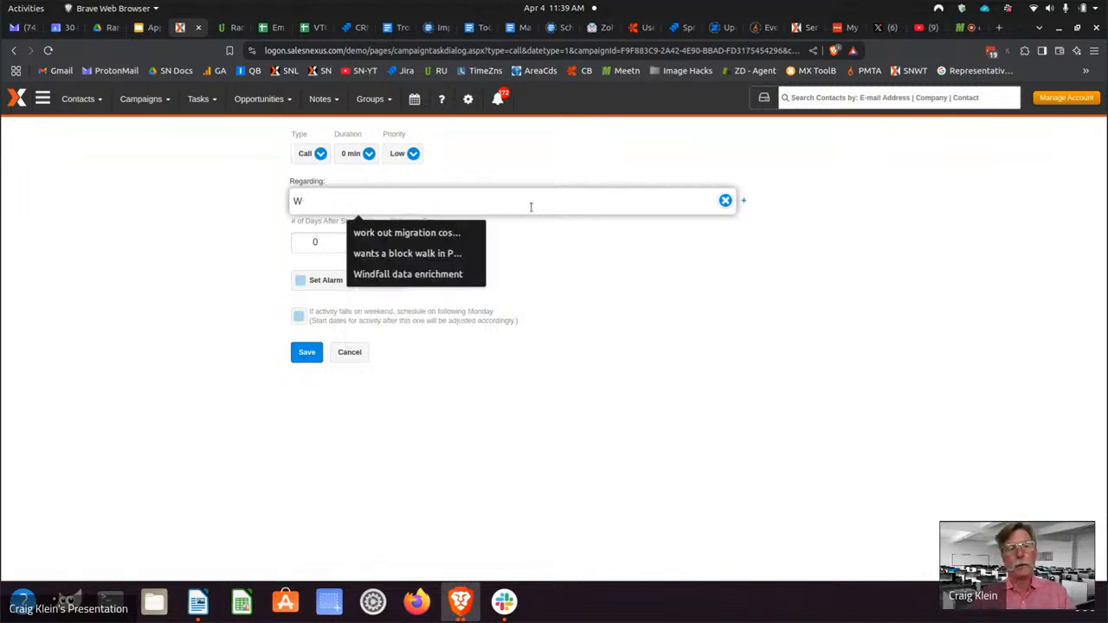
{"action": "type", "text": "New L"}
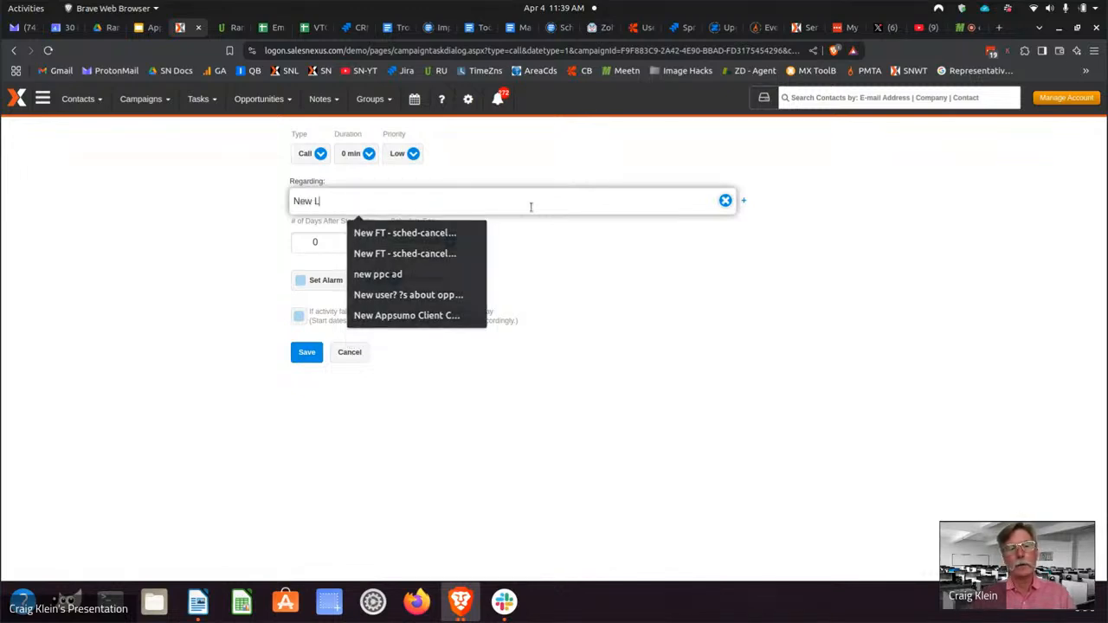
{"action": "key", "text": "BackSpace"}
{"action": "type", "text": "Web"}
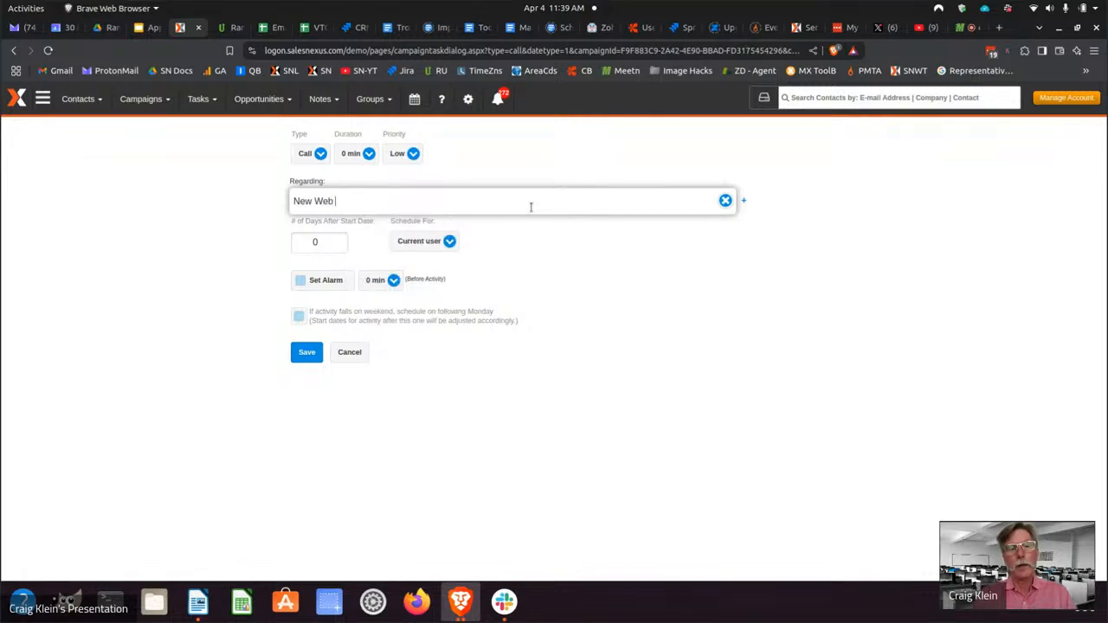
{"action": "type", "text": " Lead"}
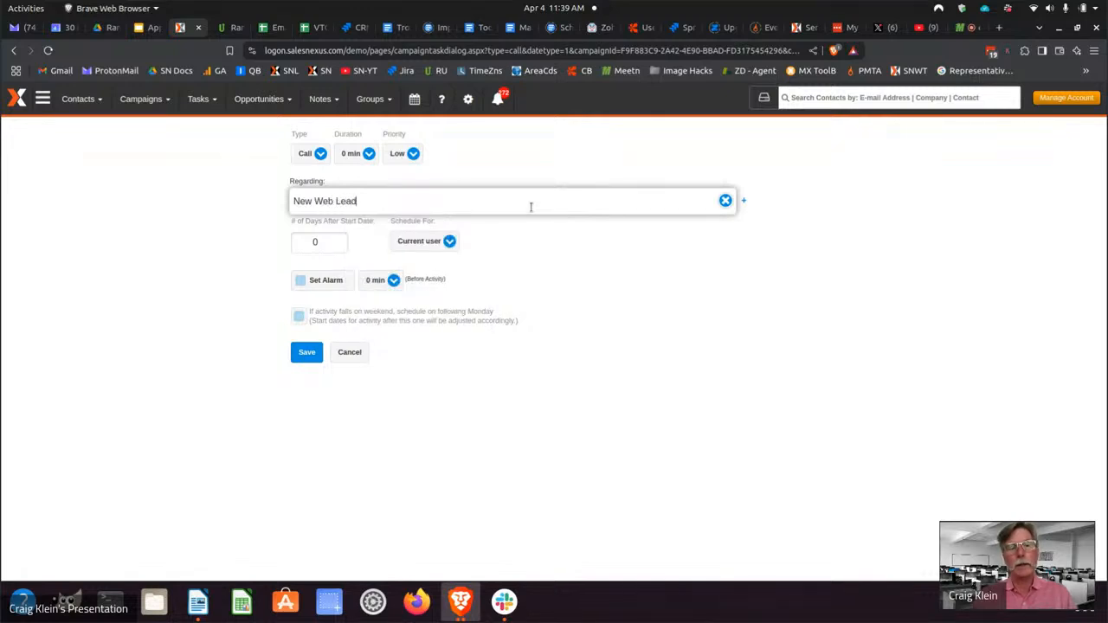
{"action": "left_click", "coordinate": [423, 243]}
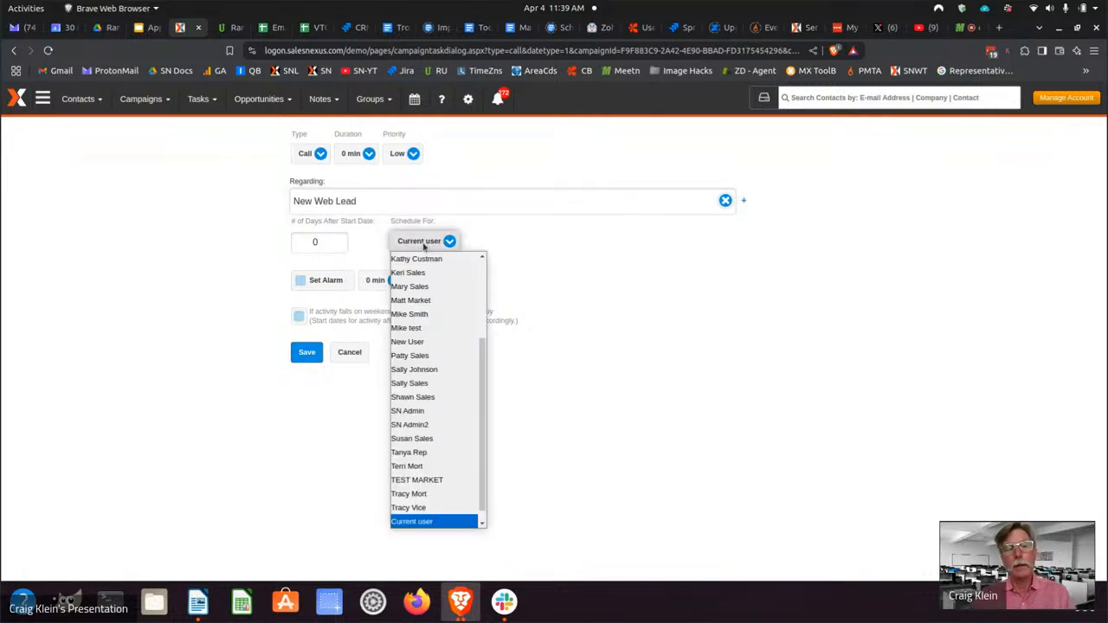
{"action": "left_click", "coordinate": [412, 370]}
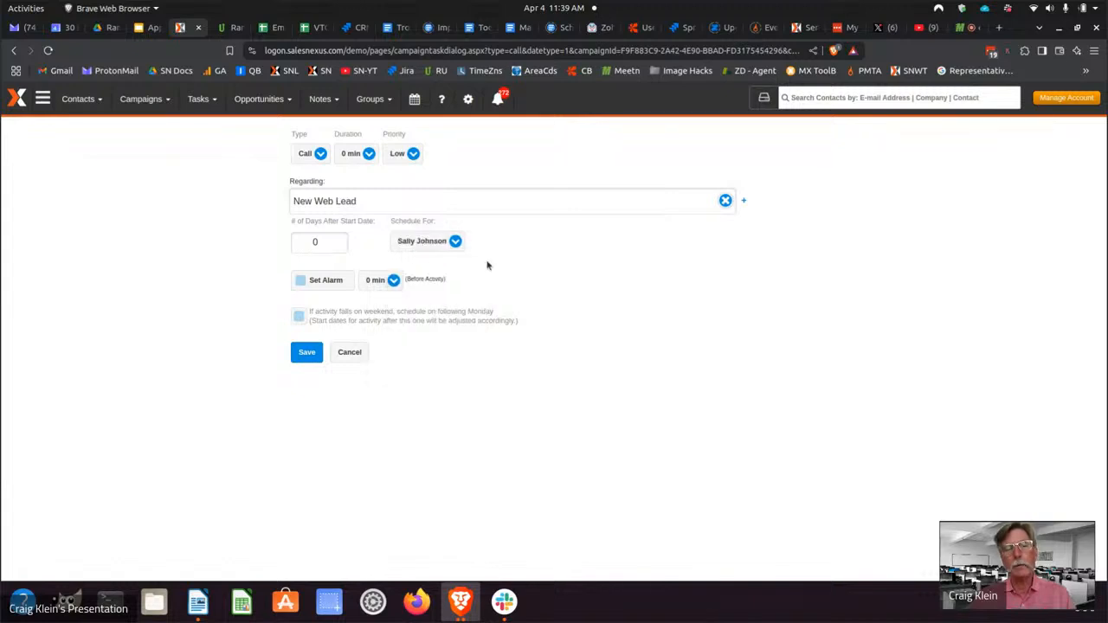
Step: Save the new "New Web Lead" call activity to the sellers campaign
{"action": "left_click", "coordinate": [303, 358]}
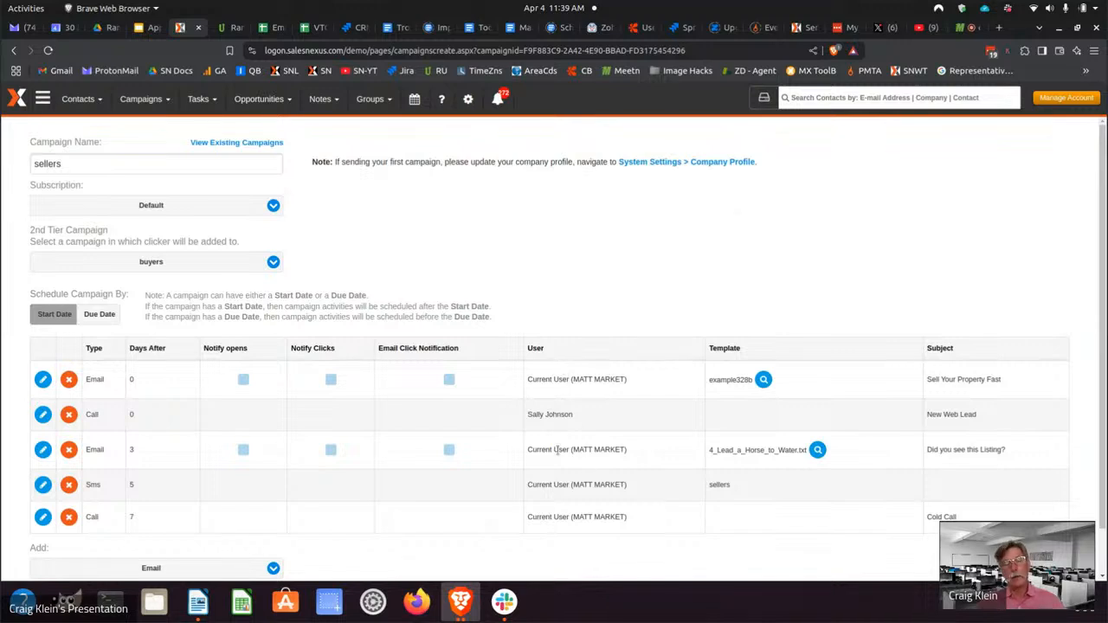
Step: Open the day 3 "Did you see this Listing?" email, try the contact's record manager as sender, and cancel the edit
{"action": "left_click", "coordinate": [43, 449]}
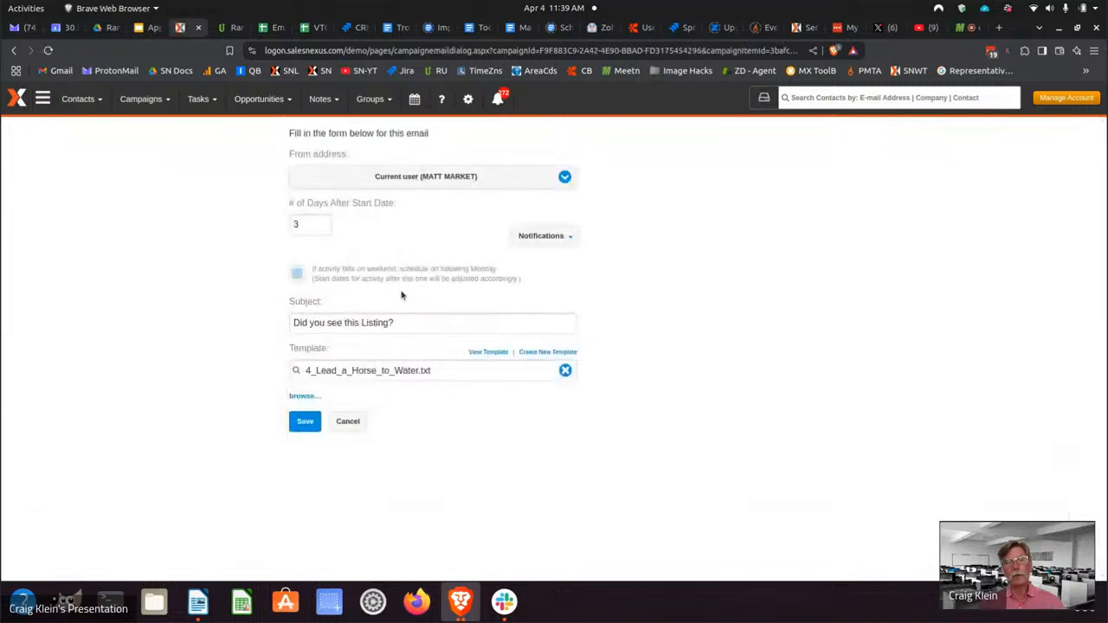
{"action": "left_click", "coordinate": [422, 181]}
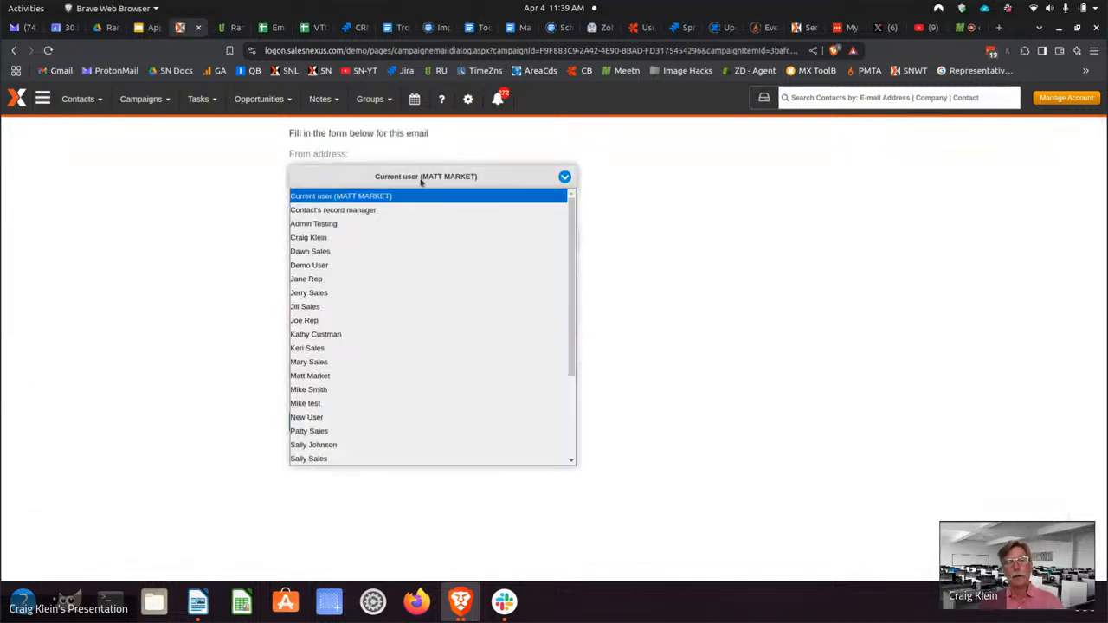
{"action": "left_click", "coordinate": [370, 213]}
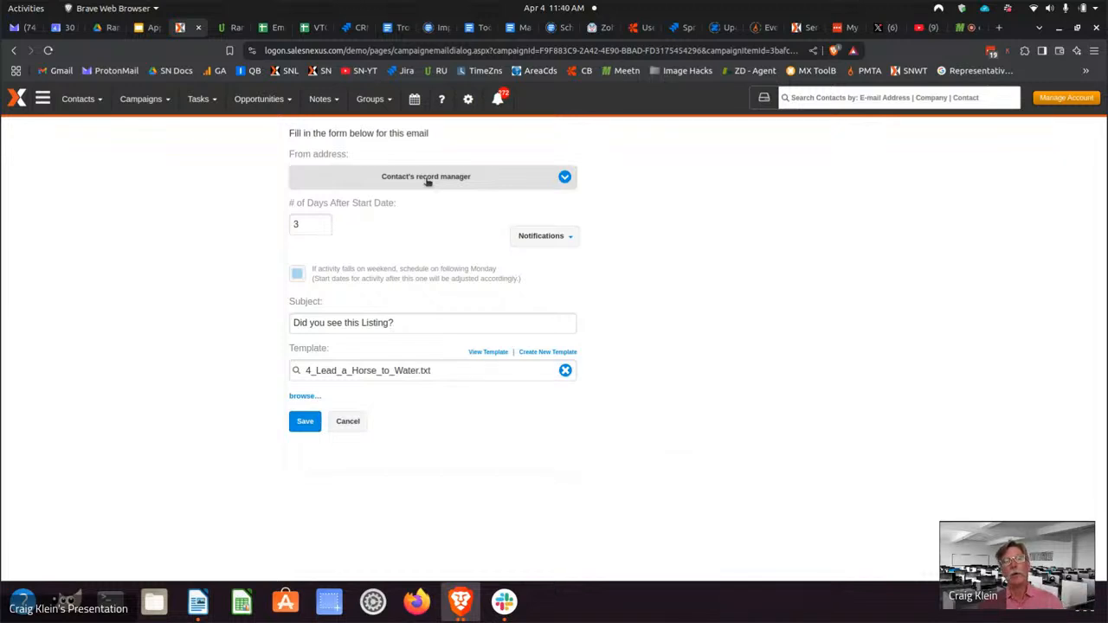
{"action": "left_click", "coordinate": [359, 425]}
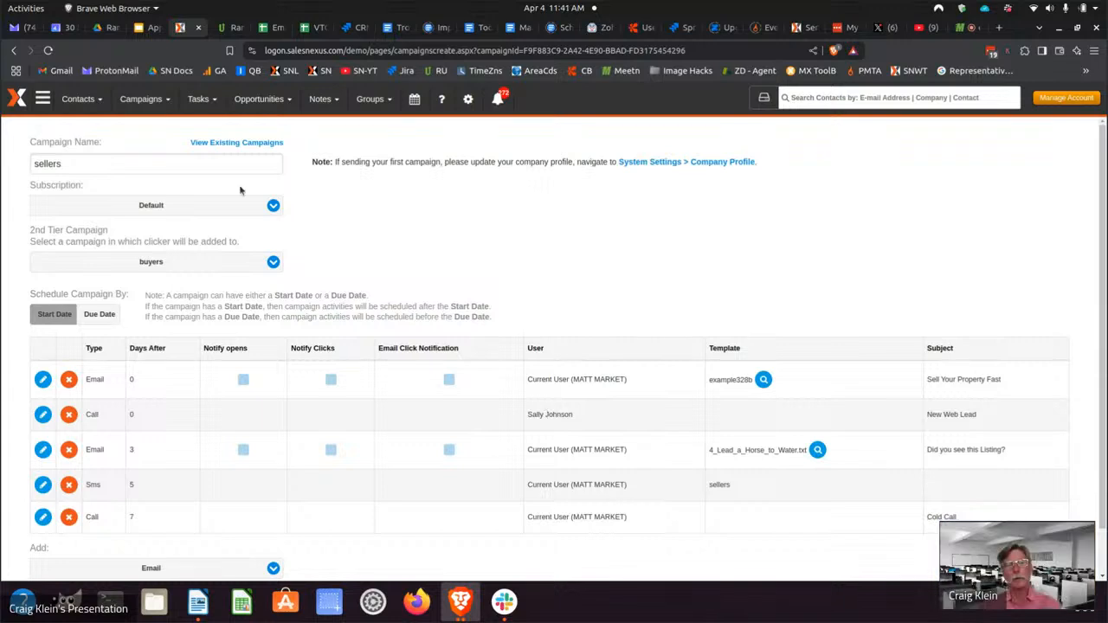
Step: Go to the automation plans and open the "Drip for Cold Leads" plan
{"action": "left_click", "coordinate": [78, 100]}
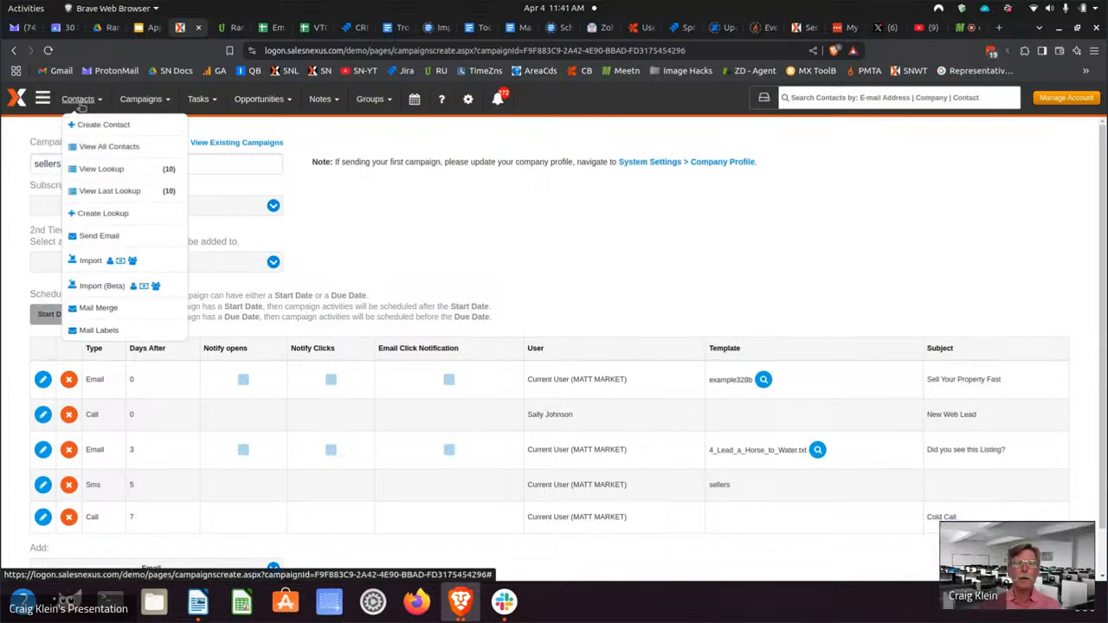
{"action": "left_click", "coordinate": [42, 99]}
{"action": "left_click", "coordinate": [61, 151]}
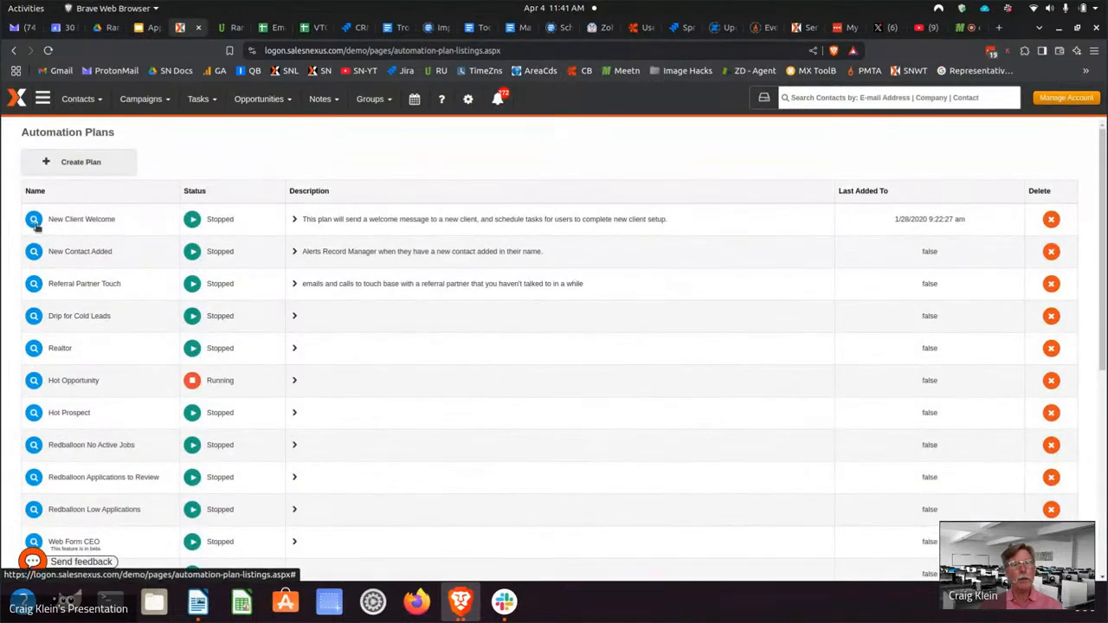
{"action": "left_click", "coordinate": [35, 317]}
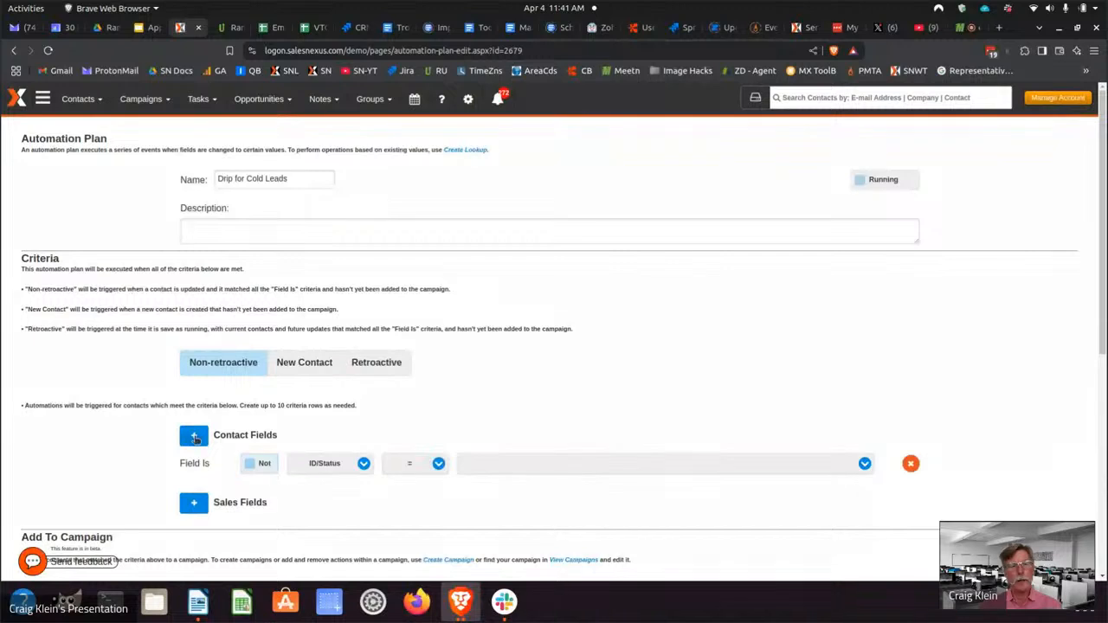
Step: Add a second contact field criterion to the plan and set the ID/Status criterion to Client
{"action": "left_click", "coordinate": [194, 435]}
{"action": "left_click", "coordinate": [503, 461]}
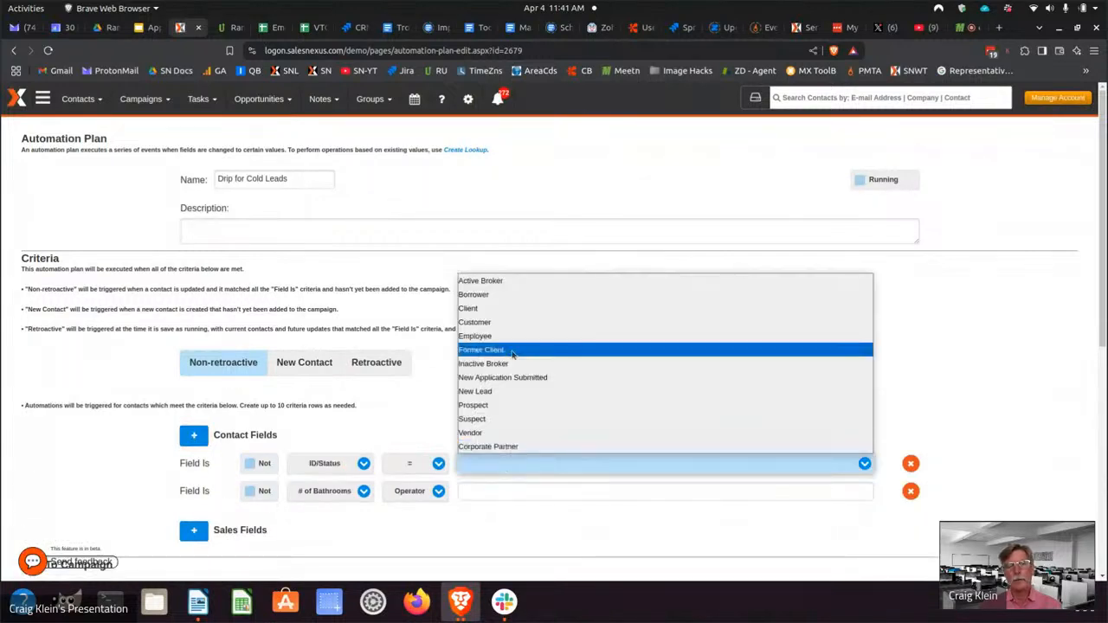
{"action": "left_click", "coordinate": [512, 308]}
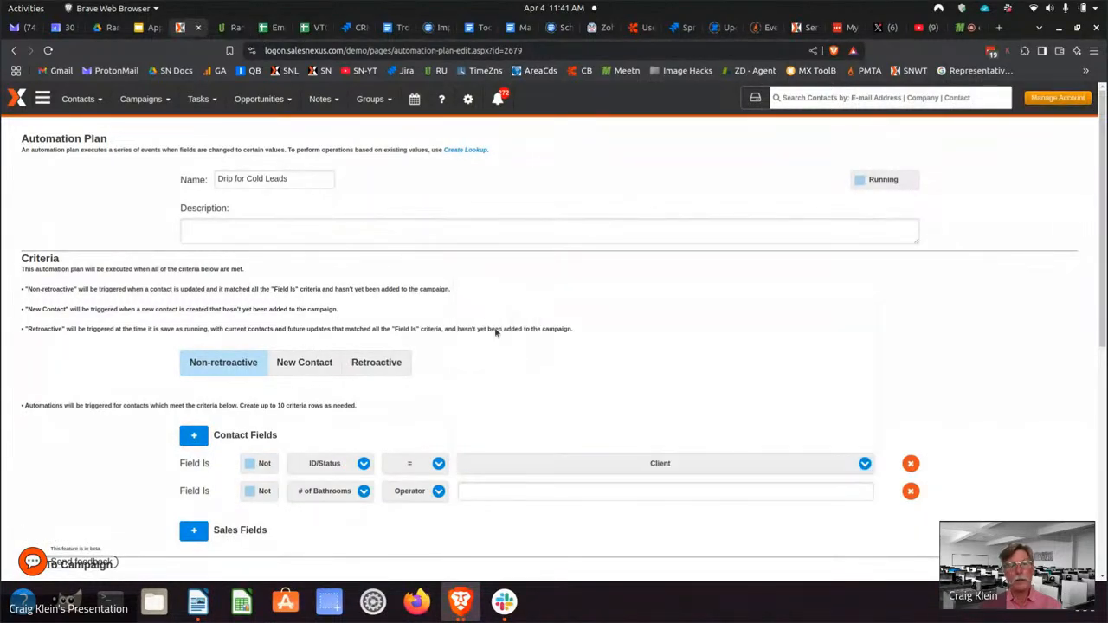
Step: Choose Record Creator as the field for the second contact criterion
{"action": "left_click", "coordinate": [356, 492]}
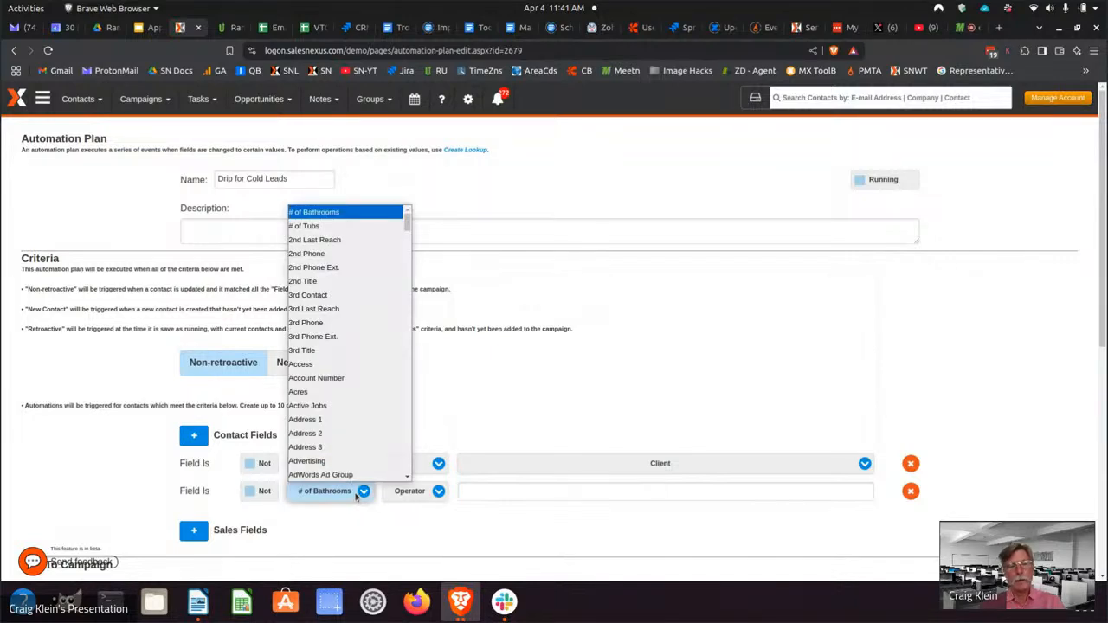
{"action": "type", "text": "rec"}
{"action": "key", "text": "Down"}
{"action": "key", "text": "Down"}
{"action": "key", "text": "Down"}
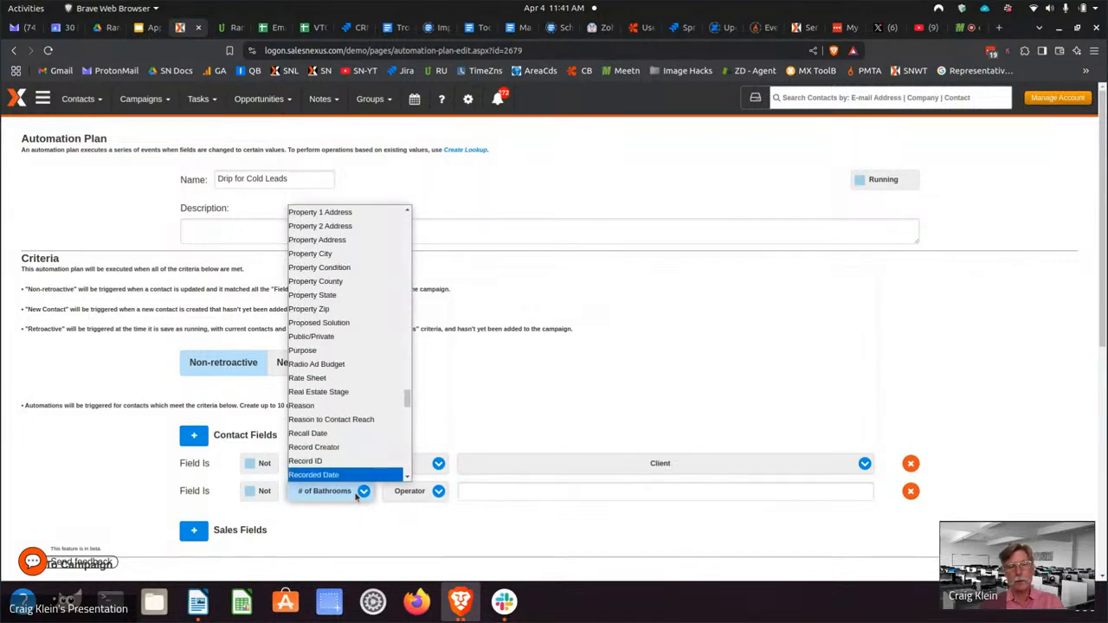
{"action": "key", "text": "Down"}
{"action": "key", "text": "Down"}
{"action": "key", "text": "Down"}
{"action": "key", "text": "Down"}
{"action": "key", "text": "Down"}
{"action": "key", "text": "Down"}
{"action": "key", "text": "Down"}
{"action": "key", "text": "Down"}
{"action": "key", "text": "Down"}
{"action": "key", "text": "Down"}
{"action": "key", "text": "Down"}
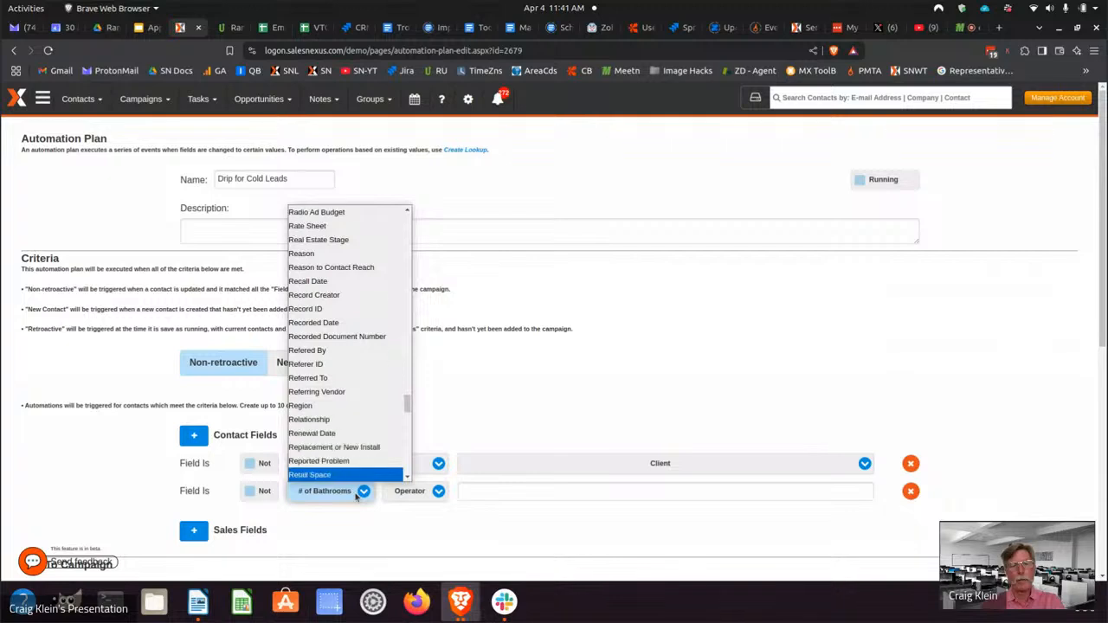
{"action": "key", "text": "Down"}
{"action": "key", "text": "Down"}
{"action": "key", "text": "Down"}
{"action": "key", "text": "Down"}
{"action": "key", "text": "Down"}
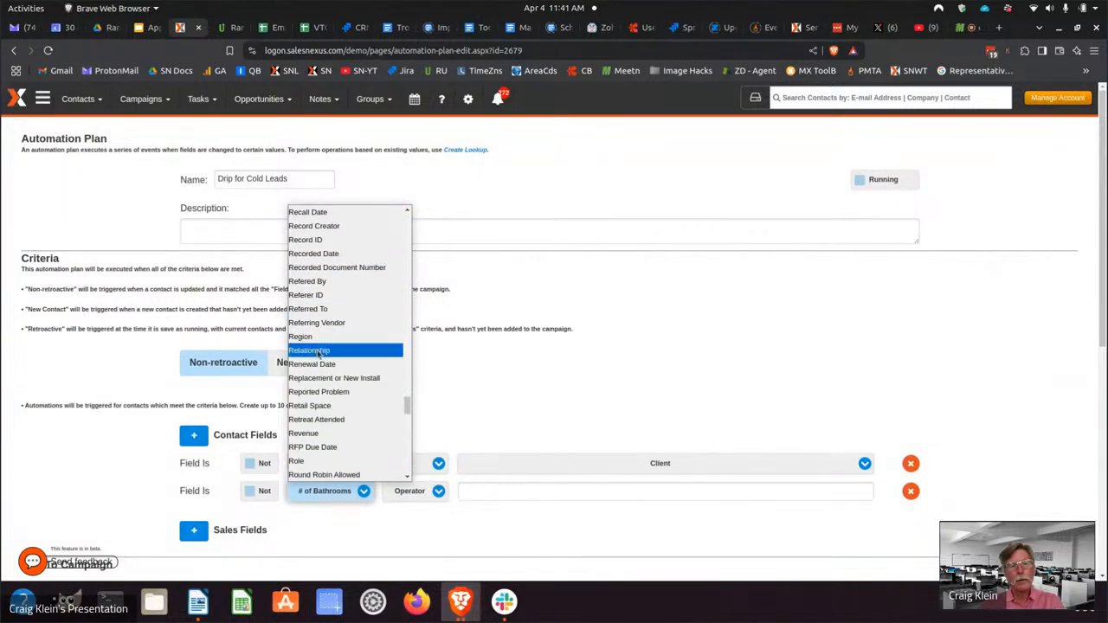
{"action": "scroll", "coordinate": [320, 346], "scroll_direction": "up", "scroll_amount": 2}
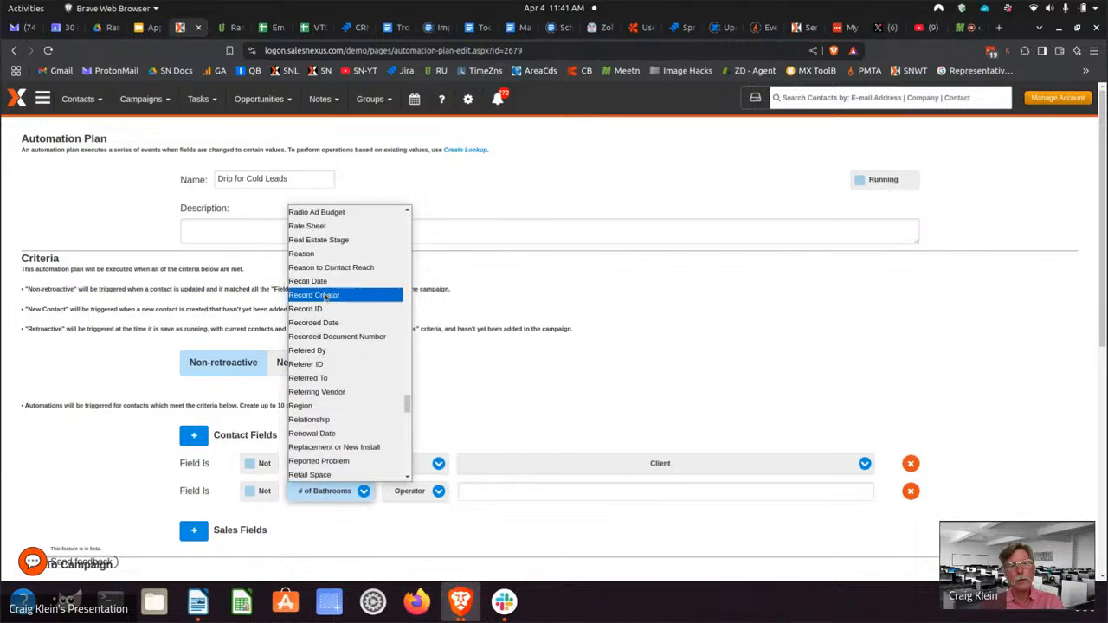
{"action": "left_click", "coordinate": [324, 295]}
Step: Make the Record Creator criterion equal (=) a salesperson's first name and review the New Client Process campaign's activities
{"action": "left_click", "coordinate": [433, 494]}
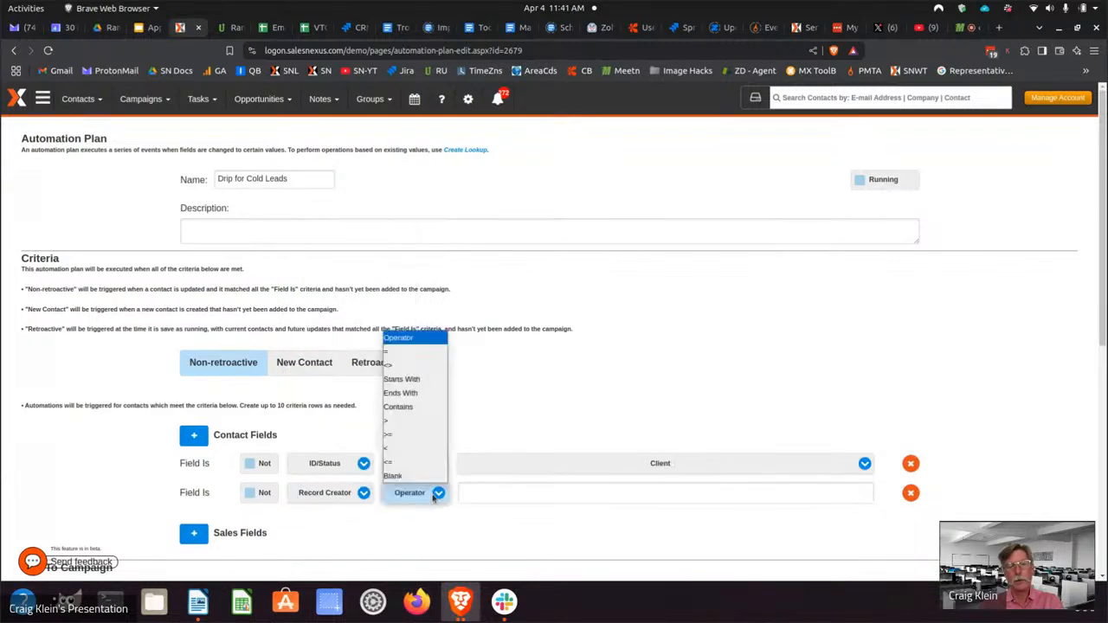
{"action": "left_click", "coordinate": [394, 352]}
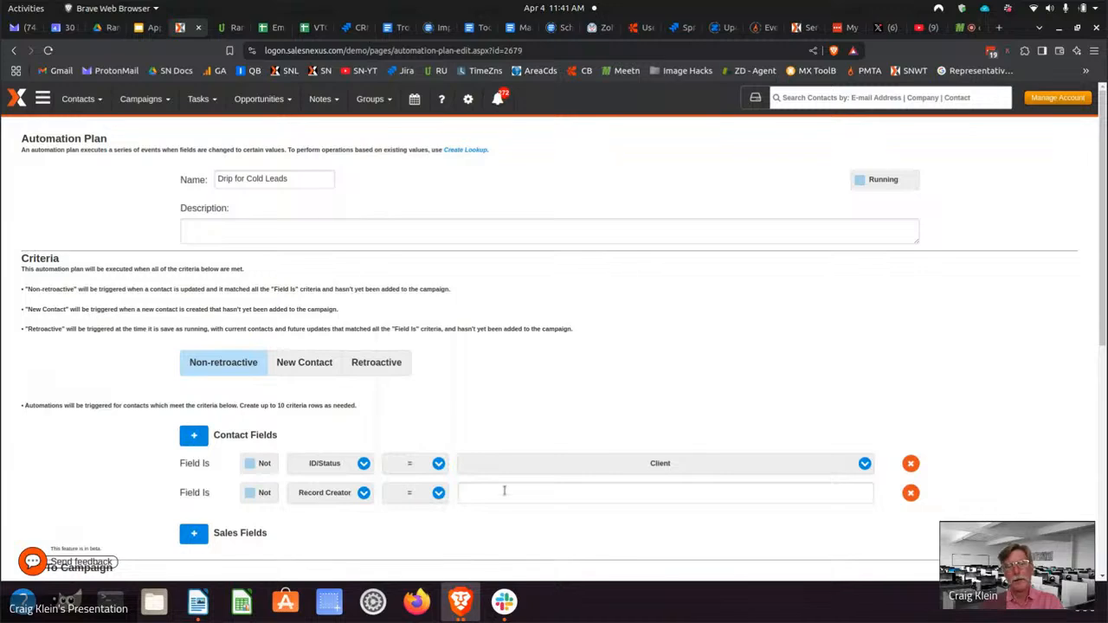
{"action": "left_click", "coordinate": [504, 491]}
{"action": "type", "text": "Sall"}
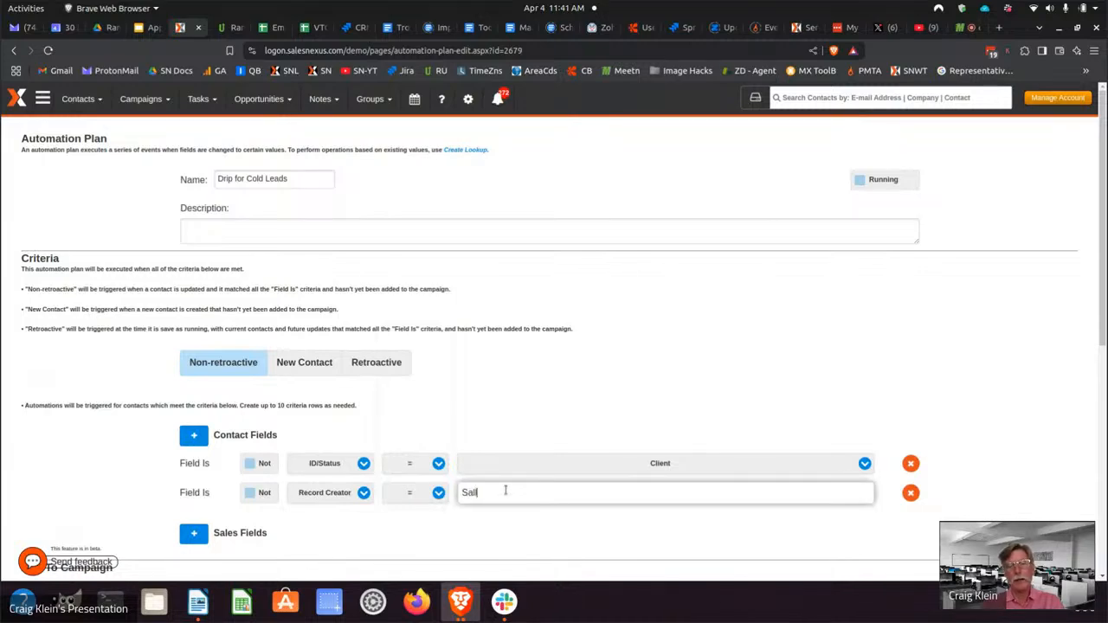
{"action": "type", "text": "y"}
{"action": "scroll", "coordinate": [303, 481], "scroll_direction": "down", "scroll_amount": 3}
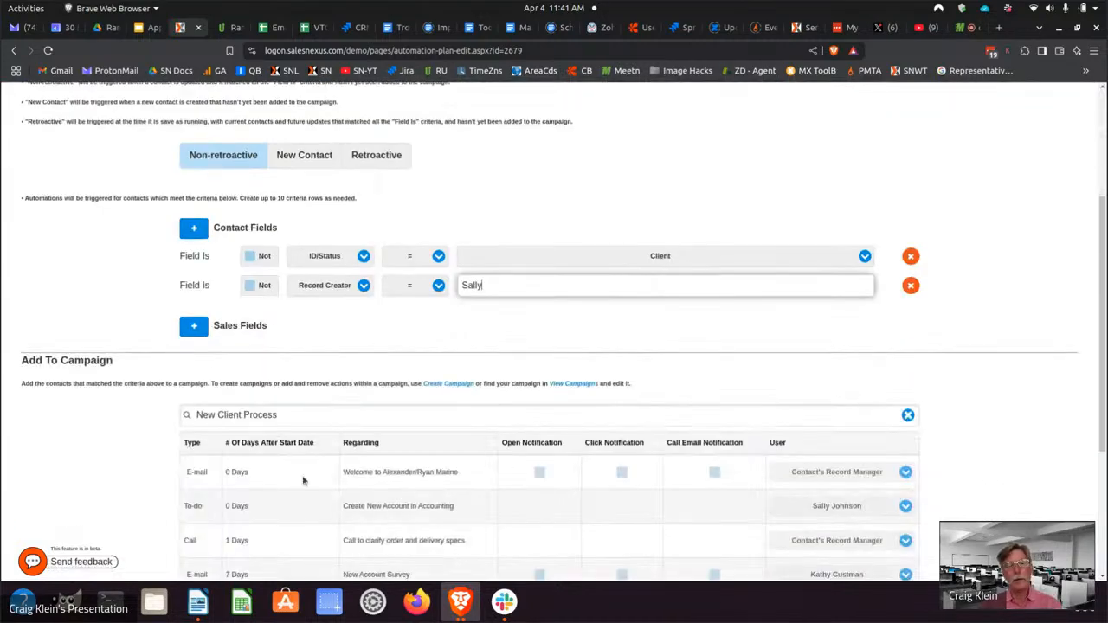
{"action": "scroll", "coordinate": [549, 490], "scroll_direction": "down", "scroll_amount": 1}
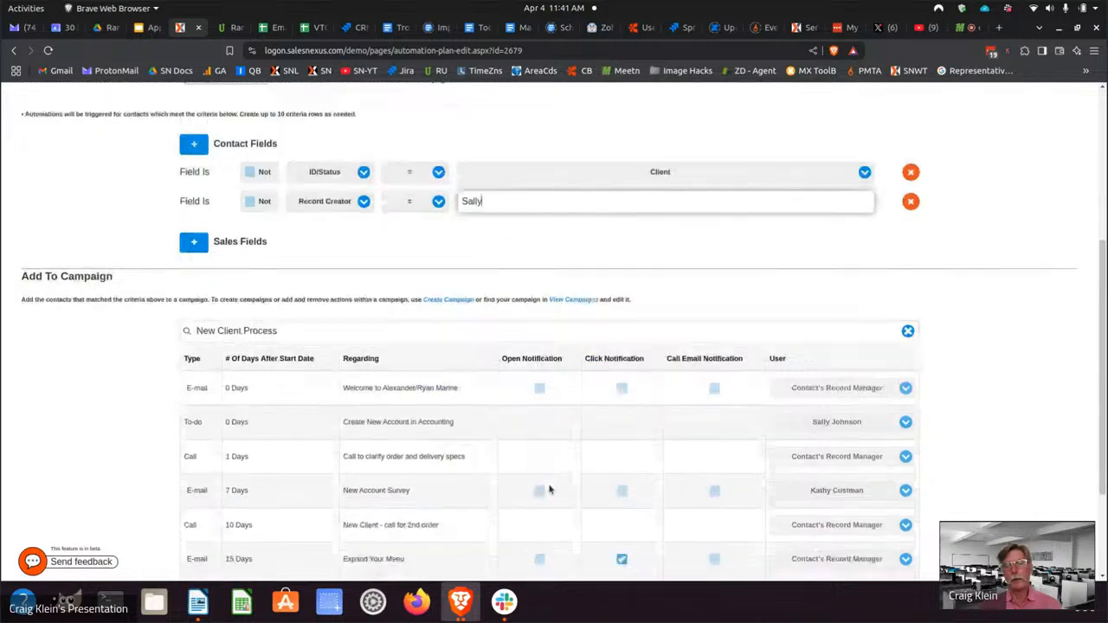
{"action": "scroll", "coordinate": [549, 490], "scroll_direction": "down", "scroll_amount": 1}
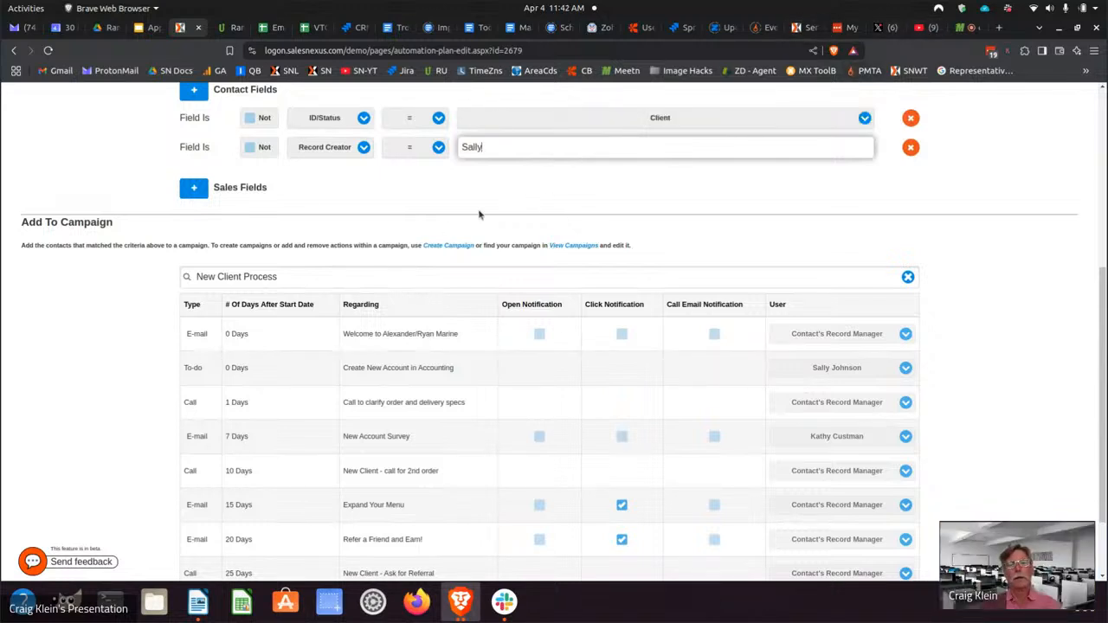
{"action": "scroll", "coordinate": [479, 214], "scroll_direction": "up", "scroll_amount": 4}
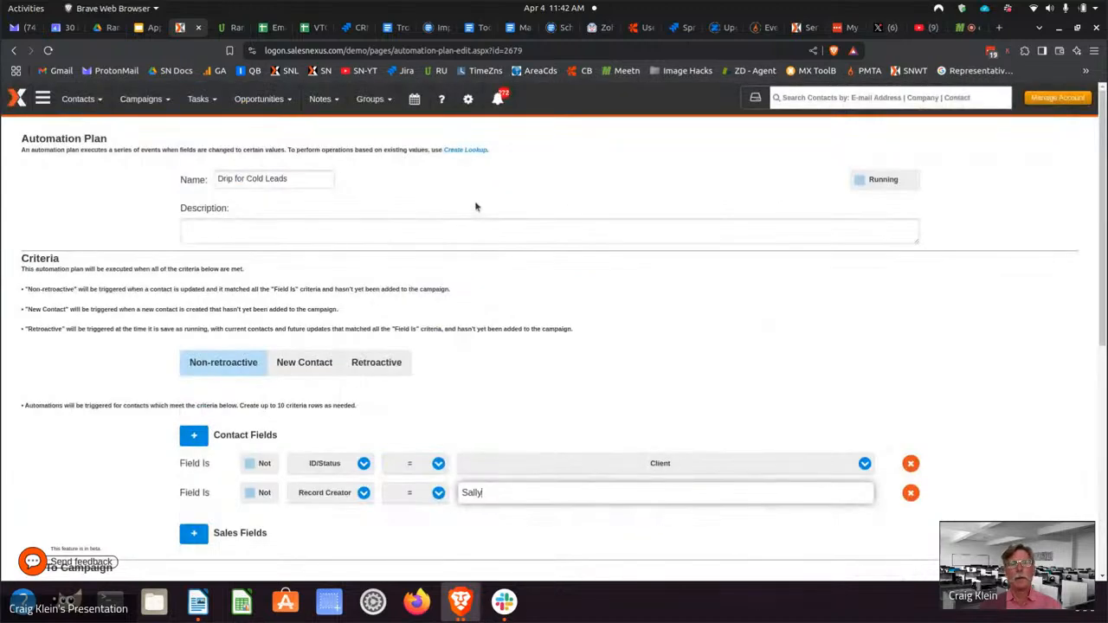
Step: Open the task list, open the contact of the "New Web Lead" task, and advance to the third contact record
{"action": "left_click", "coordinate": [199, 103]}
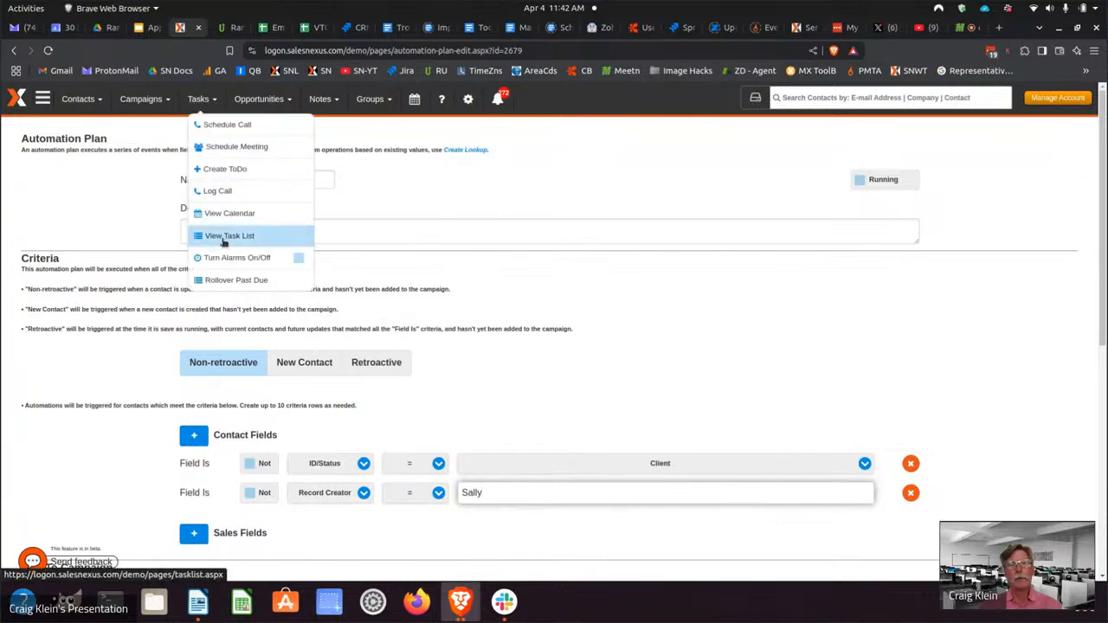
{"action": "left_click", "coordinate": [224, 238]}
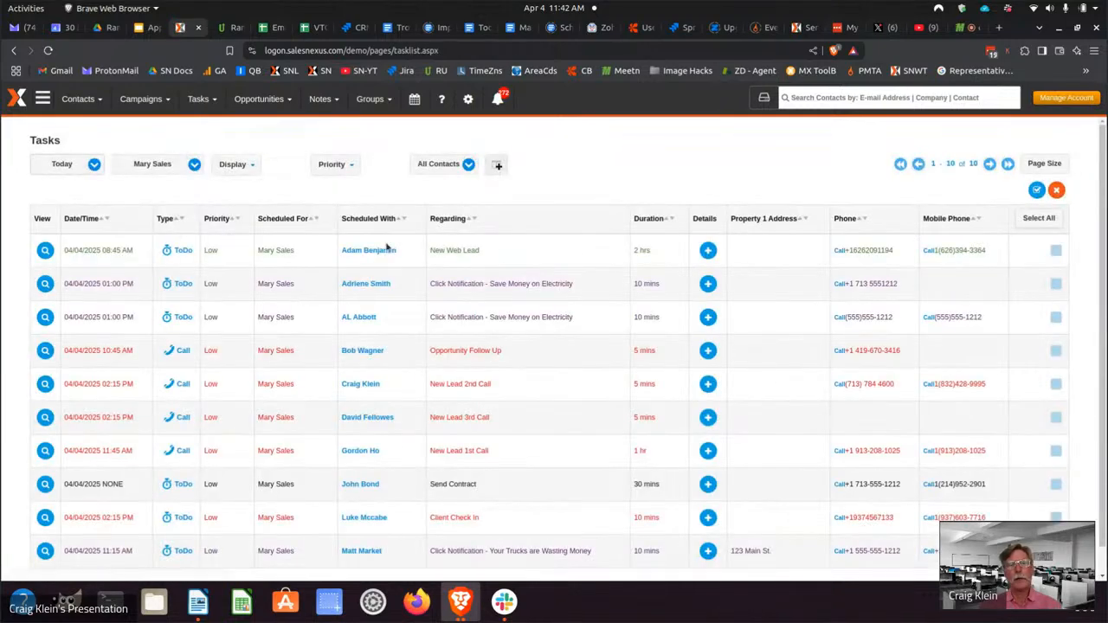
{"action": "left_click", "coordinate": [383, 251]}
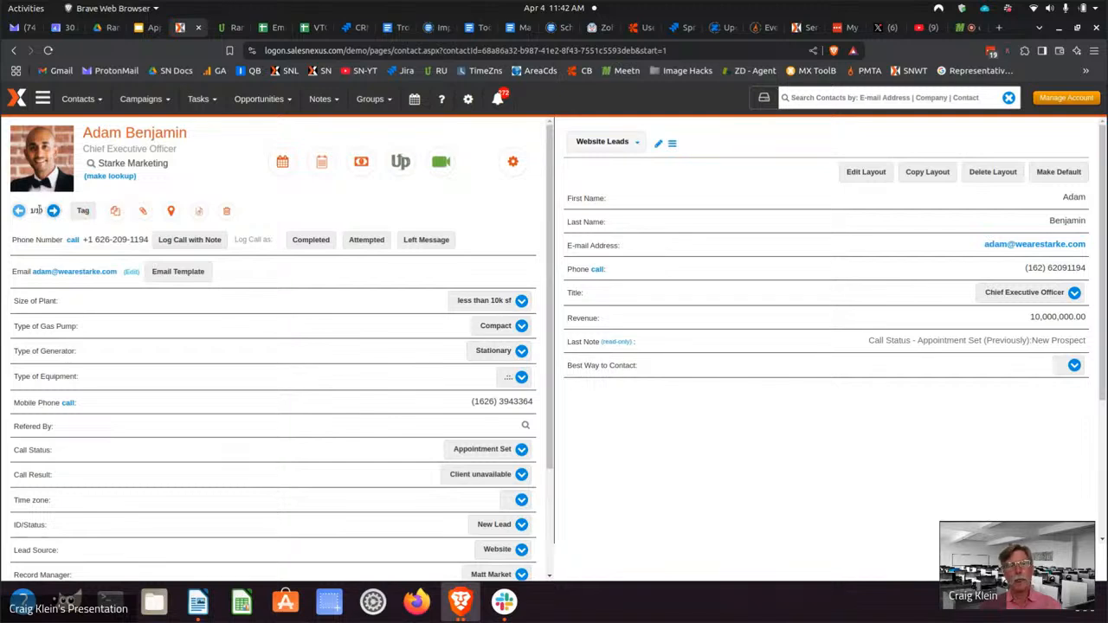
{"action": "left_click", "coordinate": [53, 211]}
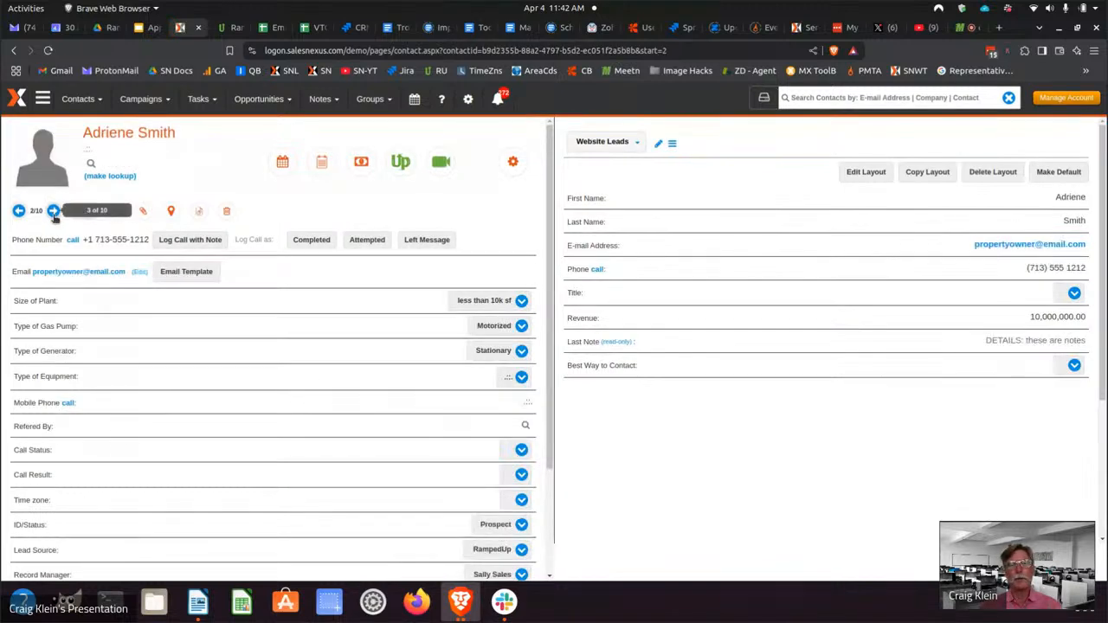
{"action": "left_click", "coordinate": [53, 212]}
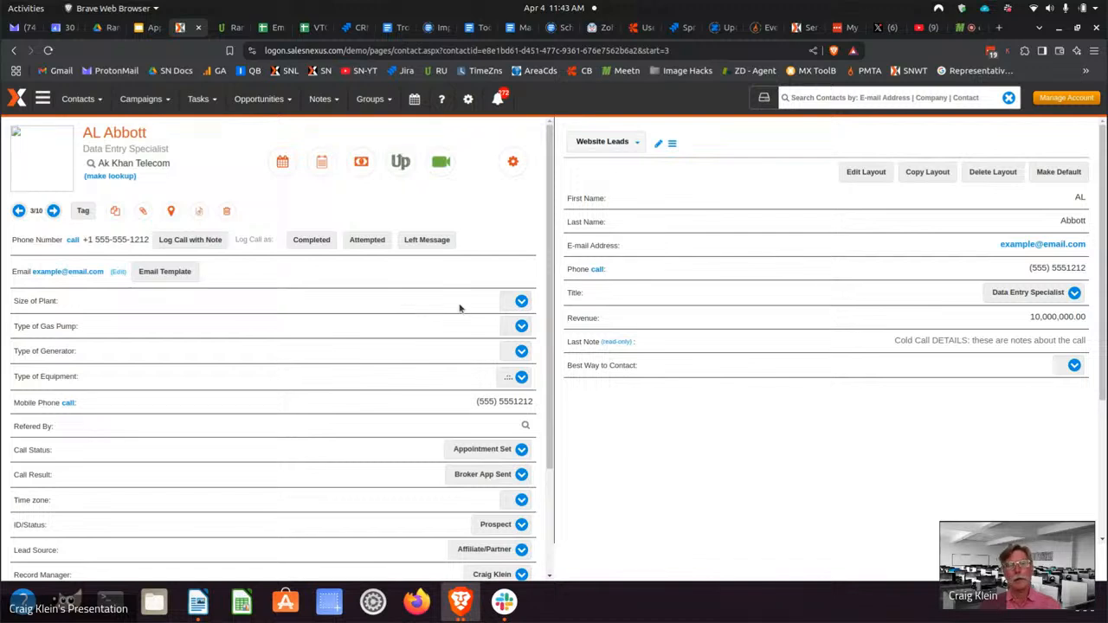
Step: Set the contact's Size of Plant to 10 to 50k sf, Type of Gas Pump to Compact, and Type of Generator to Portable
{"action": "left_click", "coordinate": [518, 302]}
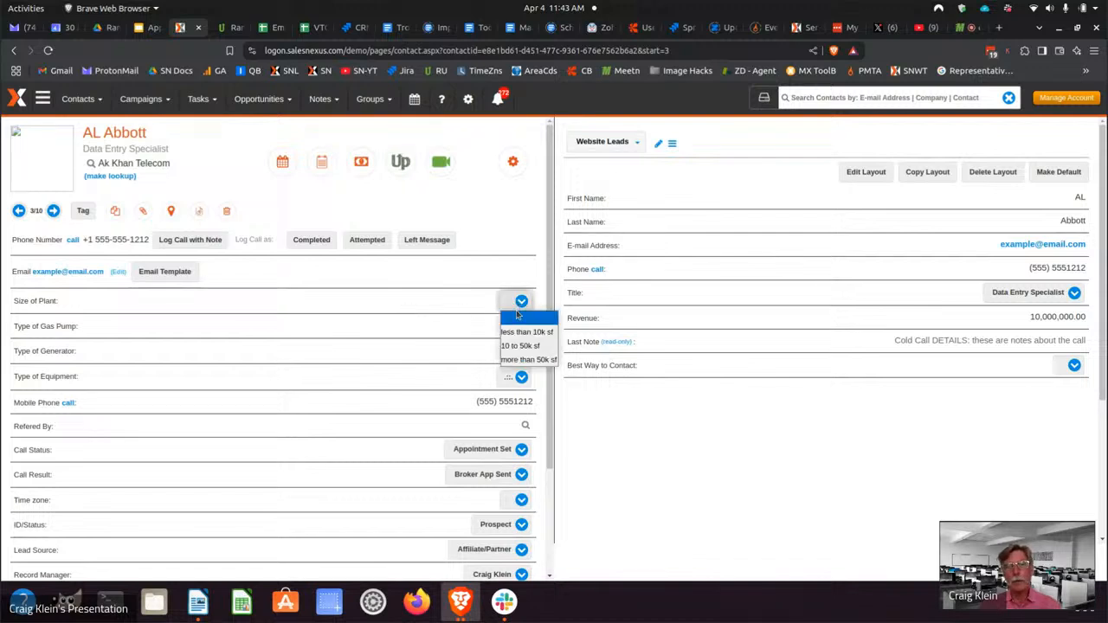
{"action": "left_click", "coordinate": [518, 350]}
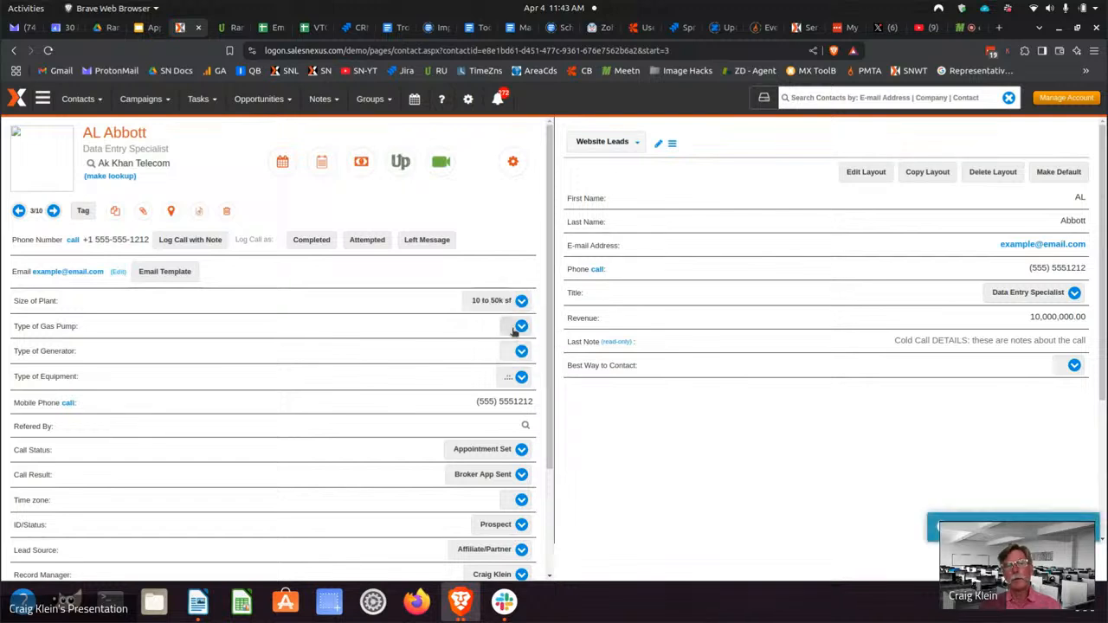
{"action": "left_click", "coordinate": [521, 326]}
{"action": "left_click", "coordinate": [518, 385]}
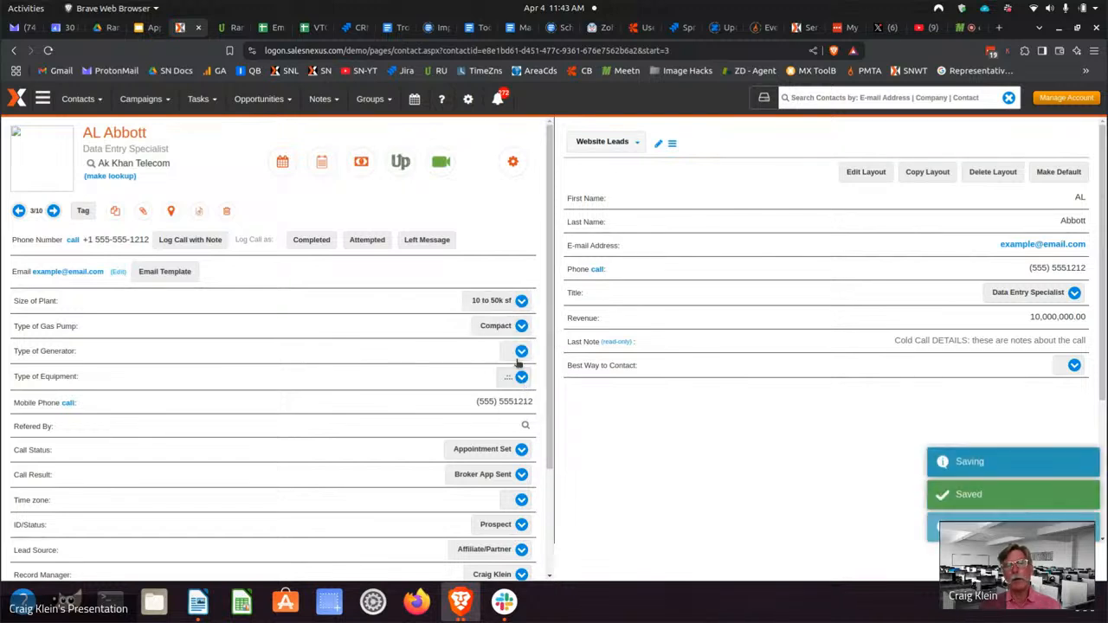
{"action": "left_click", "coordinate": [521, 351]}
{"action": "left_click", "coordinate": [514, 375]}
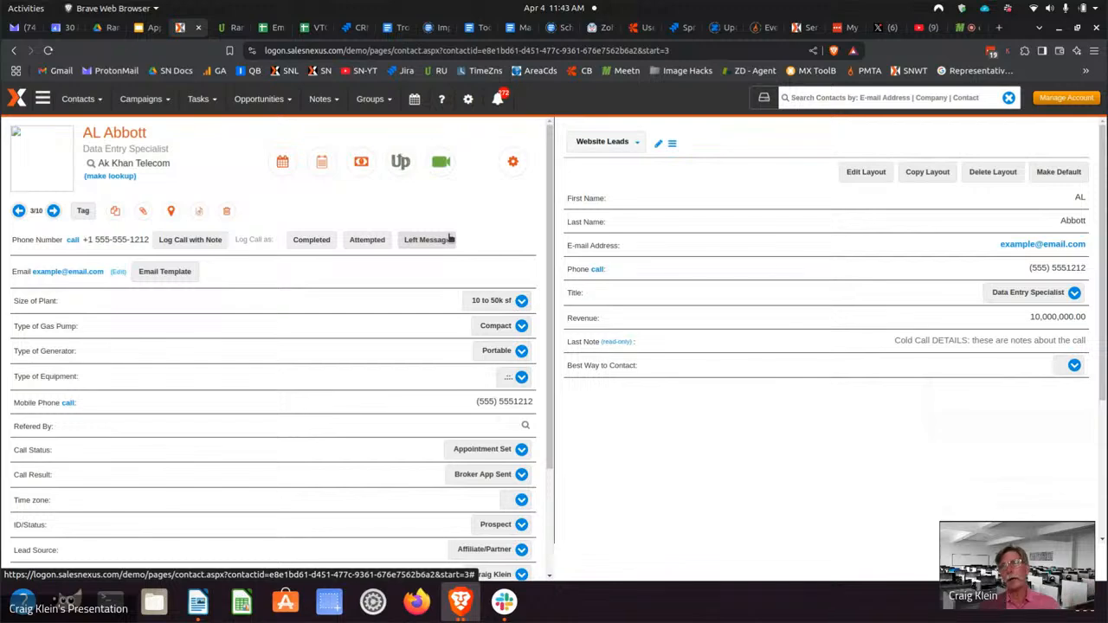
Step: Return to the list of today's tasks
{"action": "mouse_move", "coordinate": [202, 105]}
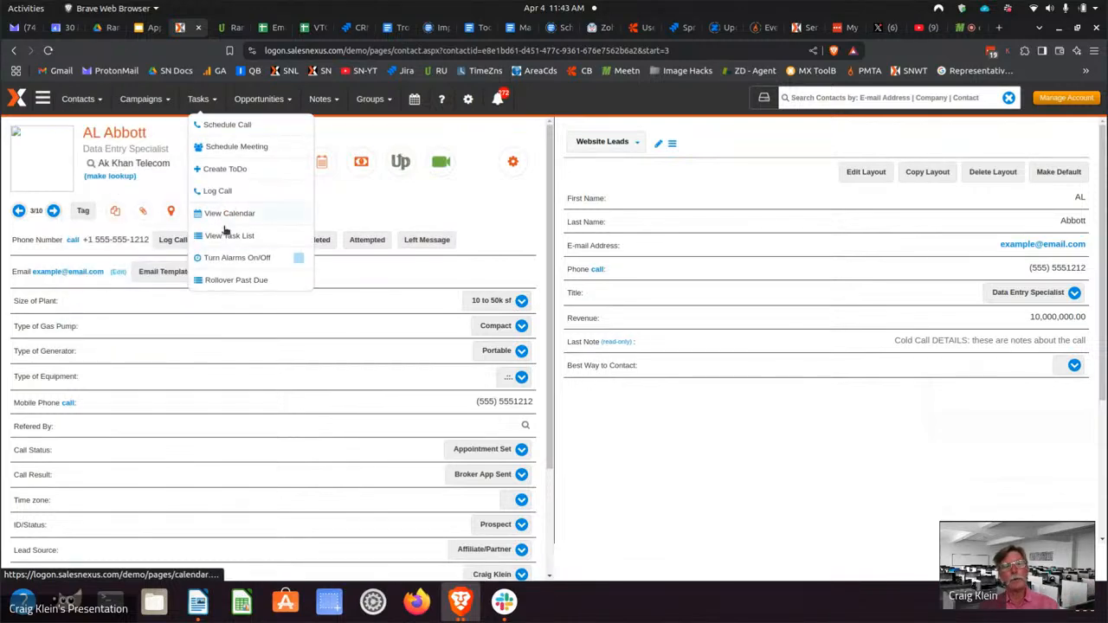
{"action": "left_click", "coordinate": [232, 236]}
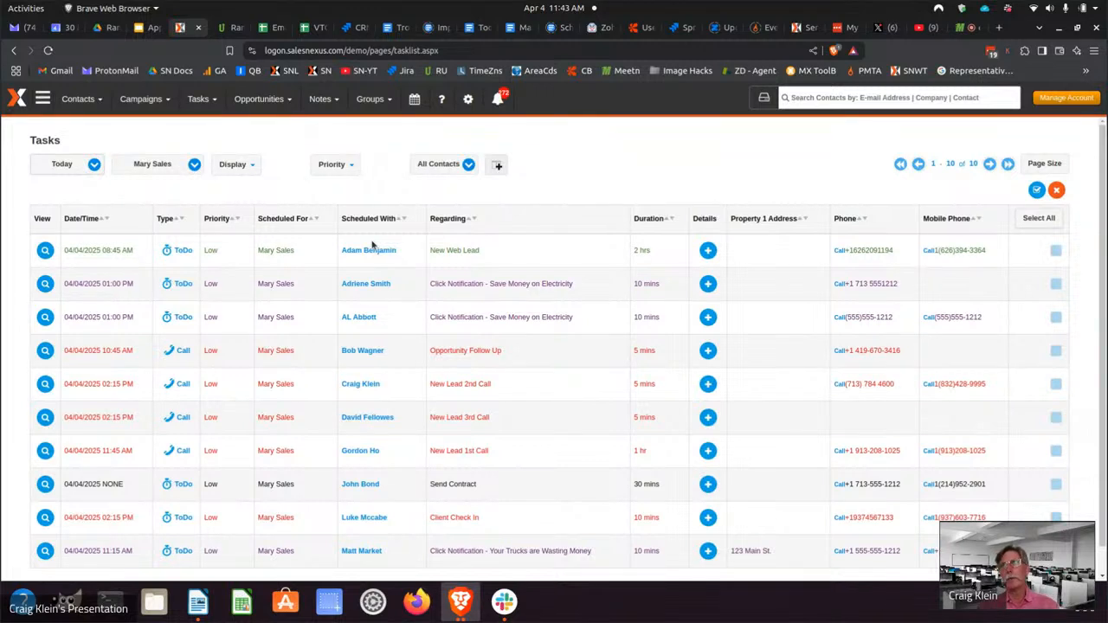
{"action": "mouse_move", "coordinate": [365, 352]}
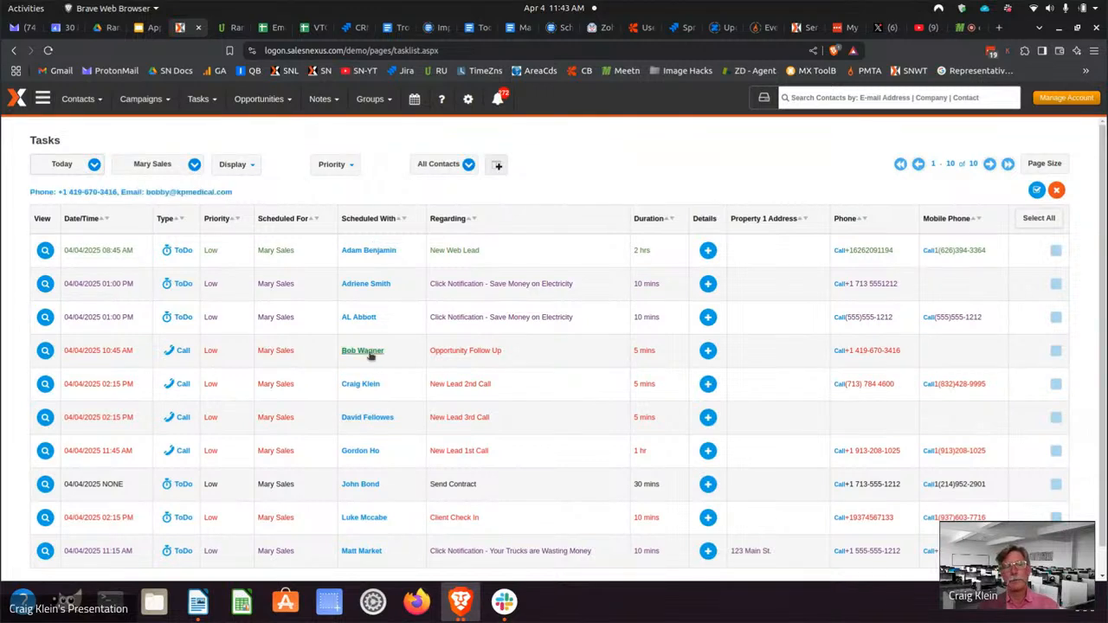
{"action": "mouse_move", "coordinate": [366, 251]}
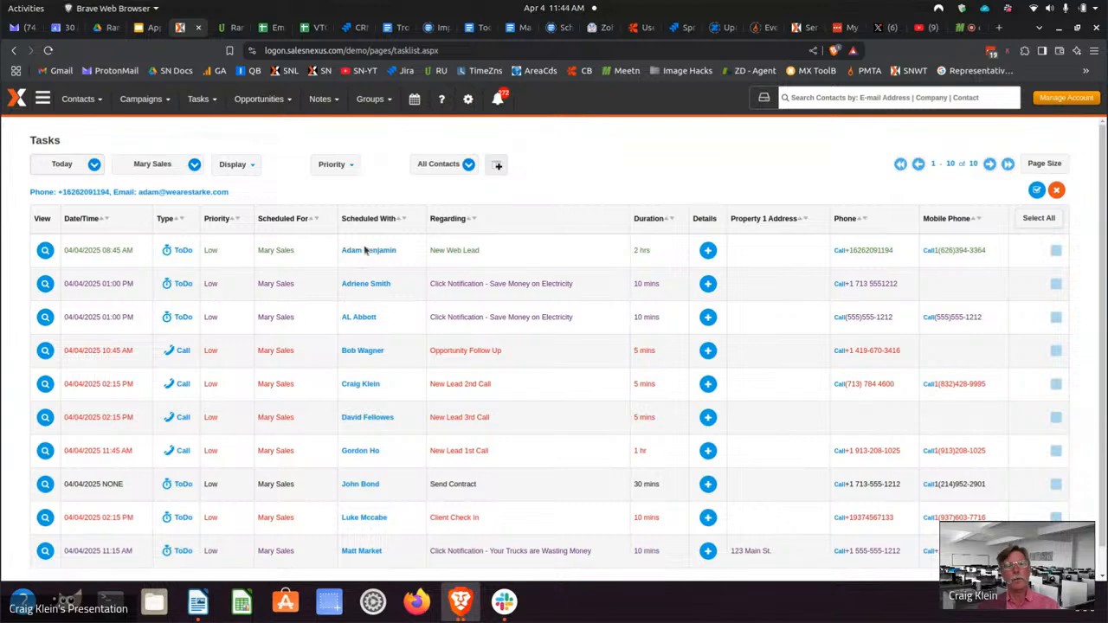
Step: Open the DKIM setup page in the email settings
{"action": "mouse_move", "coordinate": [360, 388]}
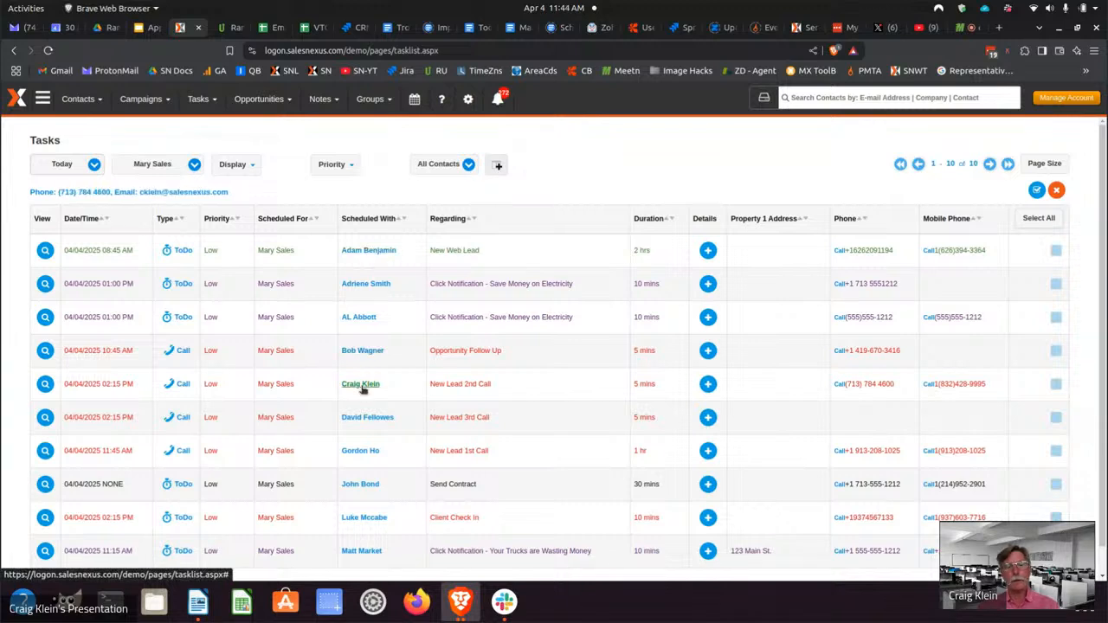
{"action": "mouse_move", "coordinate": [363, 422]}
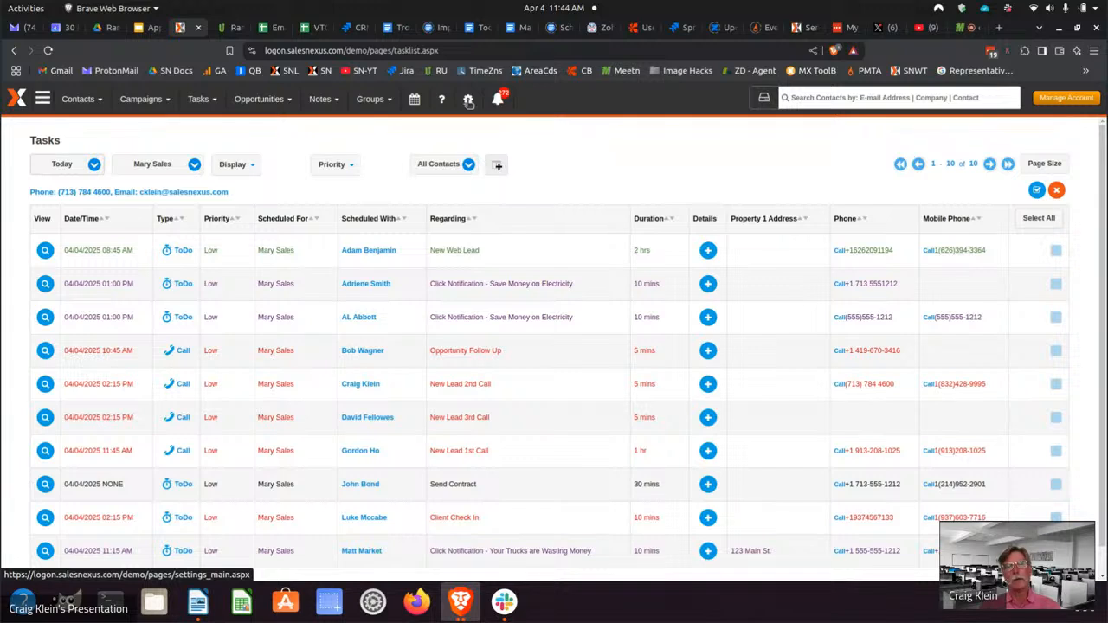
{"action": "left_click", "coordinate": [468, 102]}
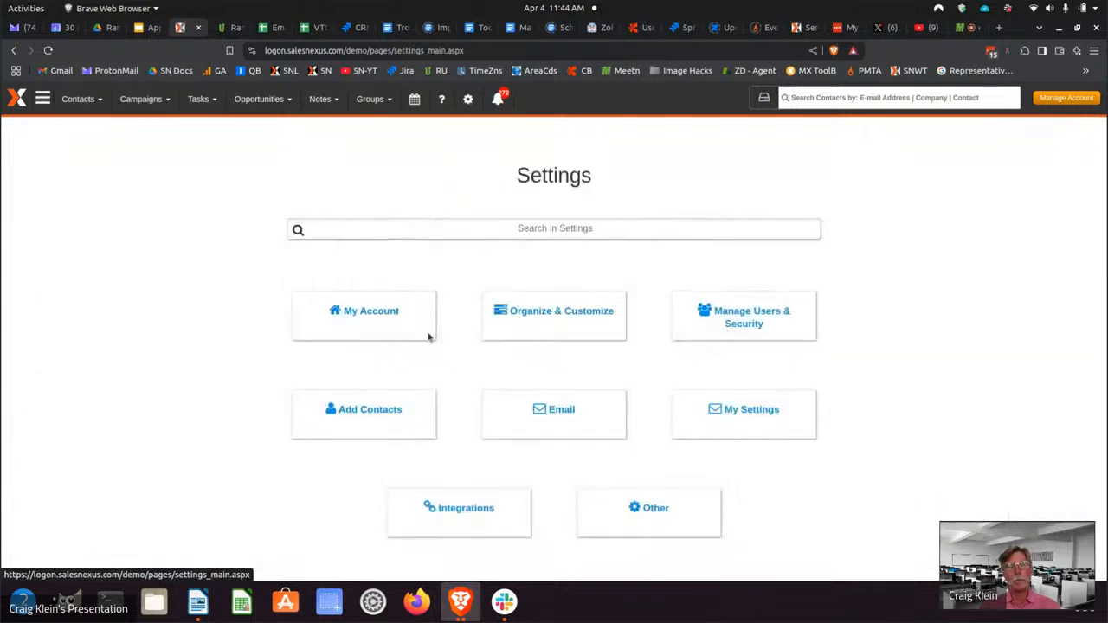
{"action": "left_click", "coordinate": [571, 419]}
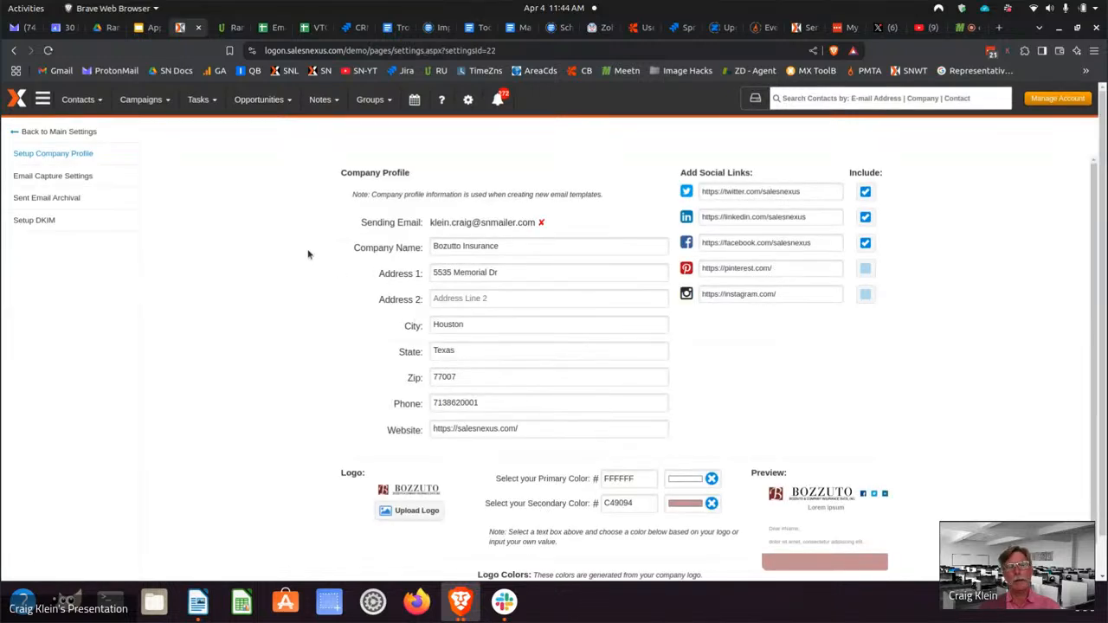
{"action": "left_click", "coordinate": [46, 227]}
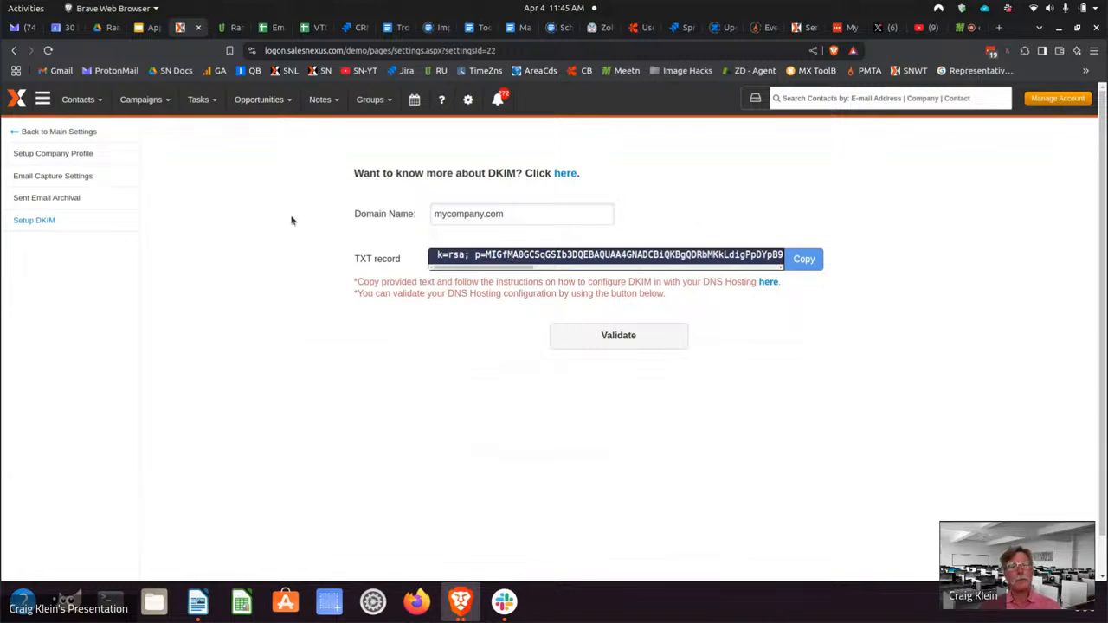
Step: Open the Website integration's form-mapping page from the integrations settings
{"action": "left_click", "coordinate": [469, 101]}
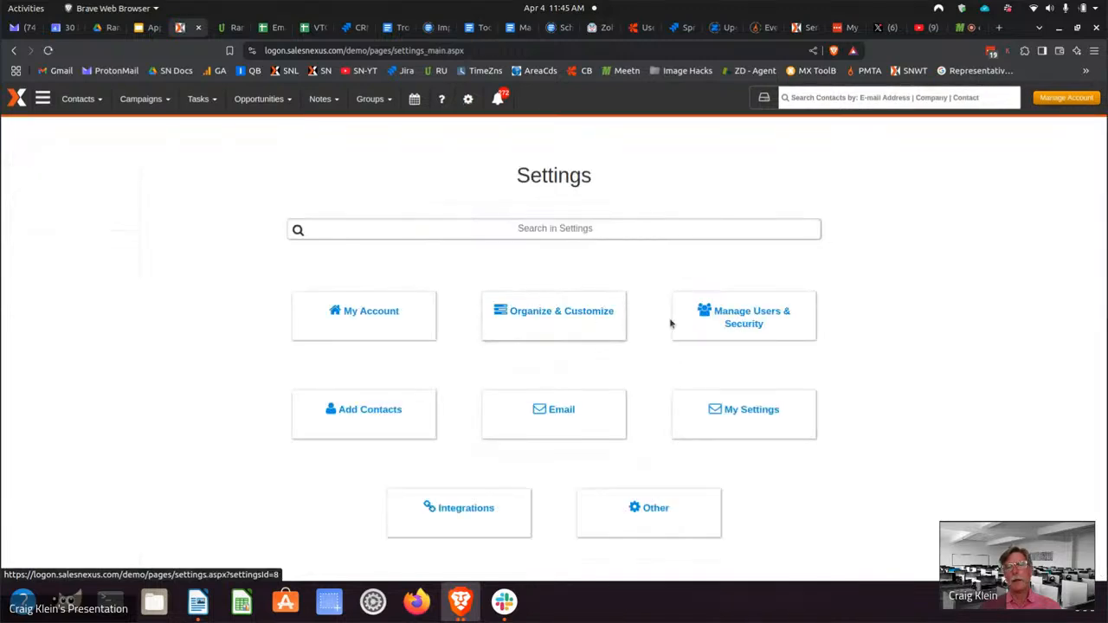
{"action": "left_click", "coordinate": [459, 519]}
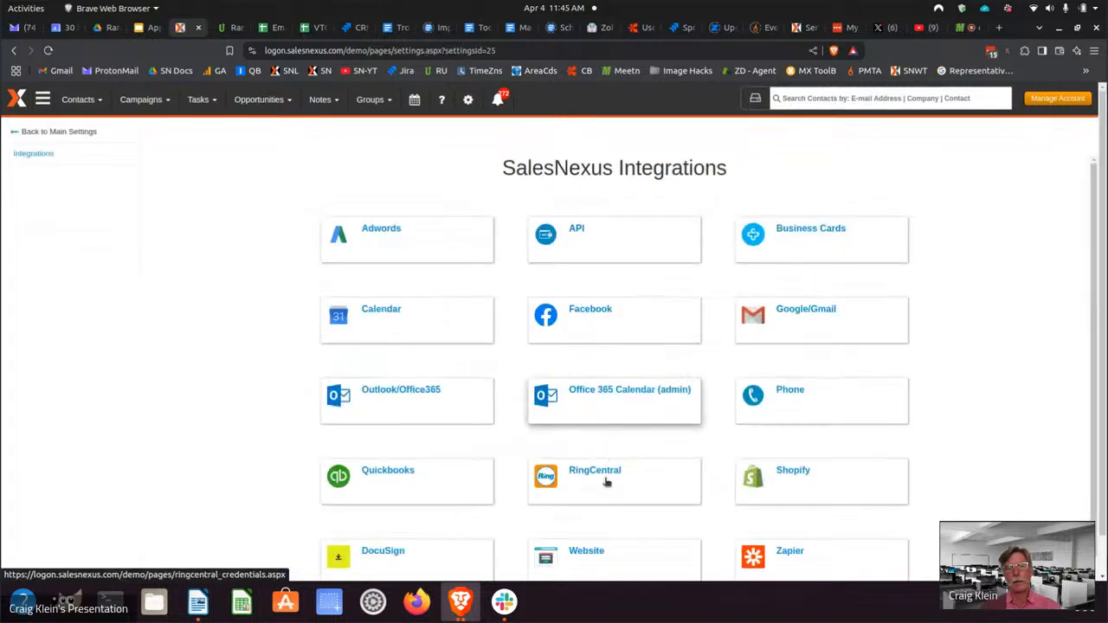
{"action": "left_click", "coordinate": [604, 561]}
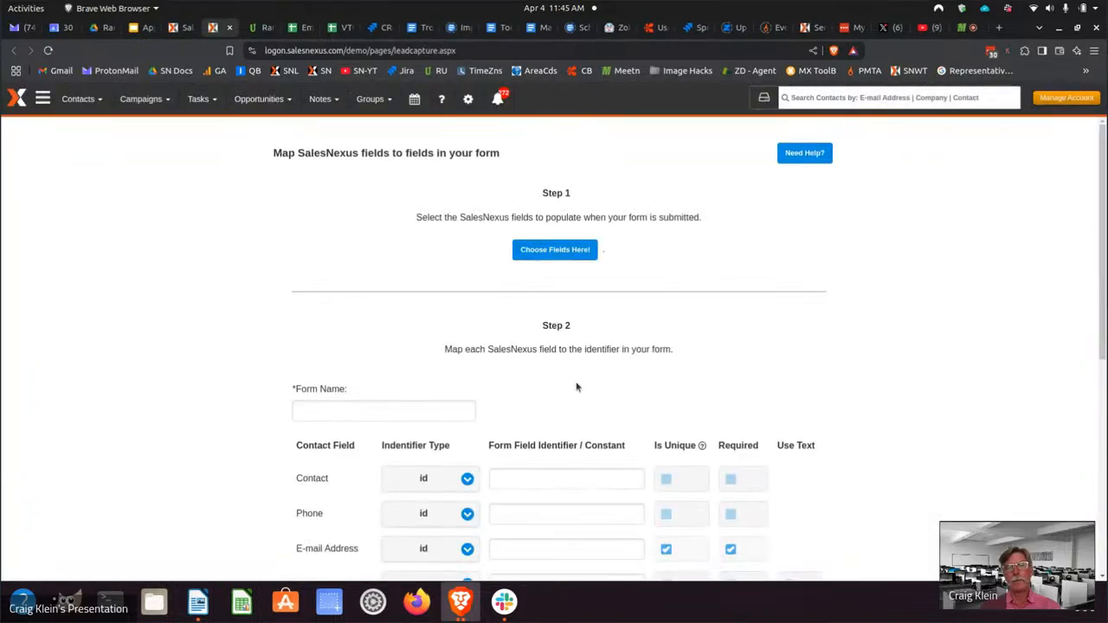
Step: Review the contact and sales fields available for the lead capture form and save the field layout
{"action": "left_click", "coordinate": [546, 252]}
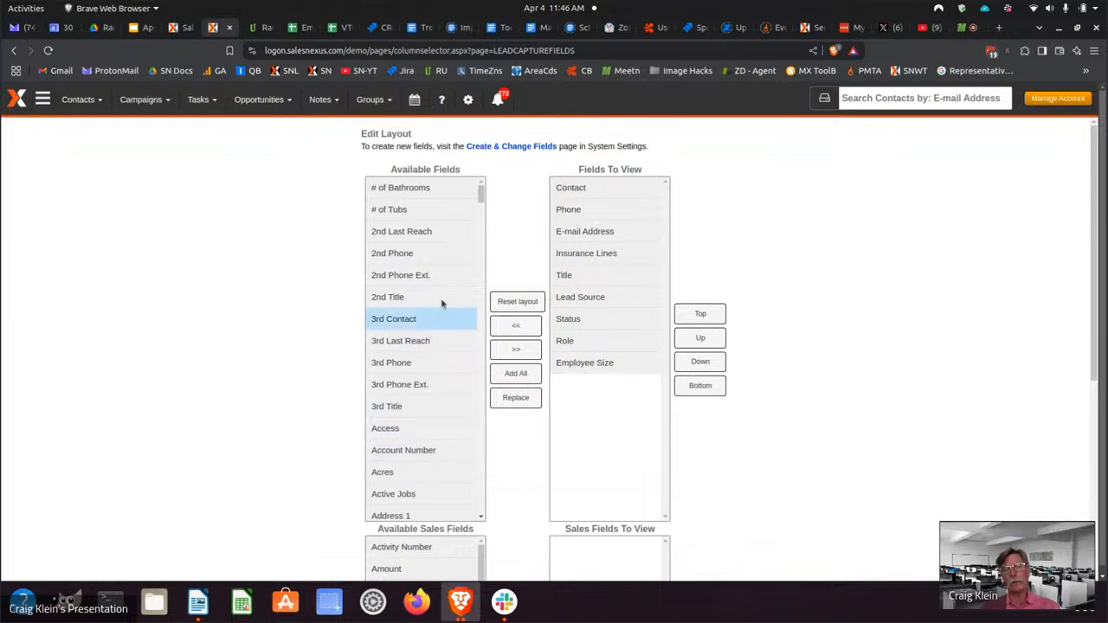
{"action": "scroll", "coordinate": [754, 416], "scroll_direction": "down", "scroll_amount": 5}
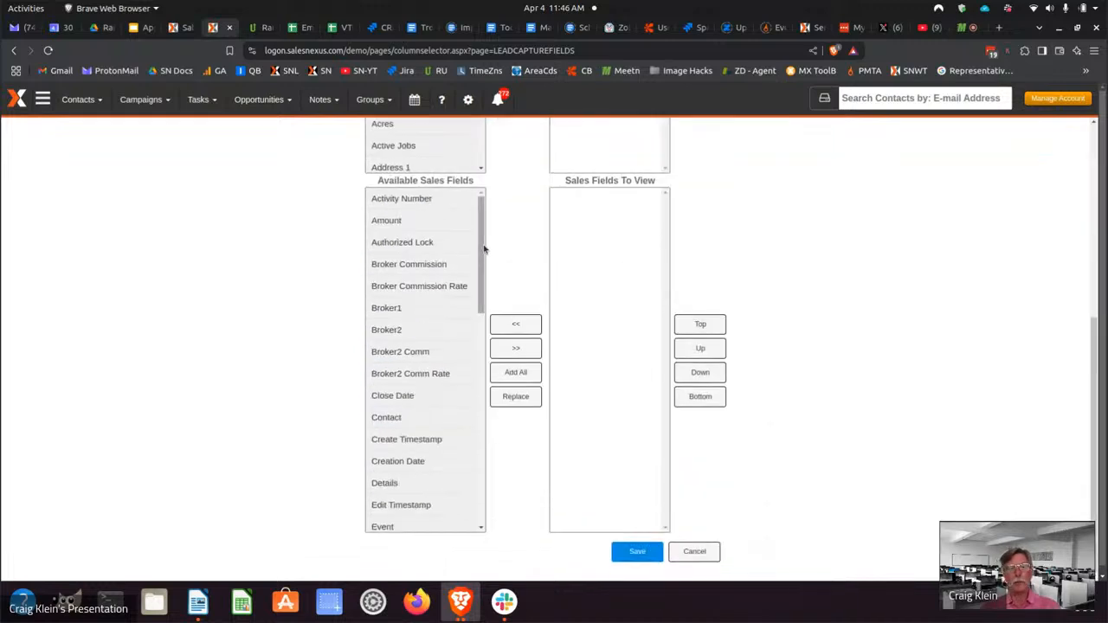
{"action": "left_click", "coordinate": [638, 552]}
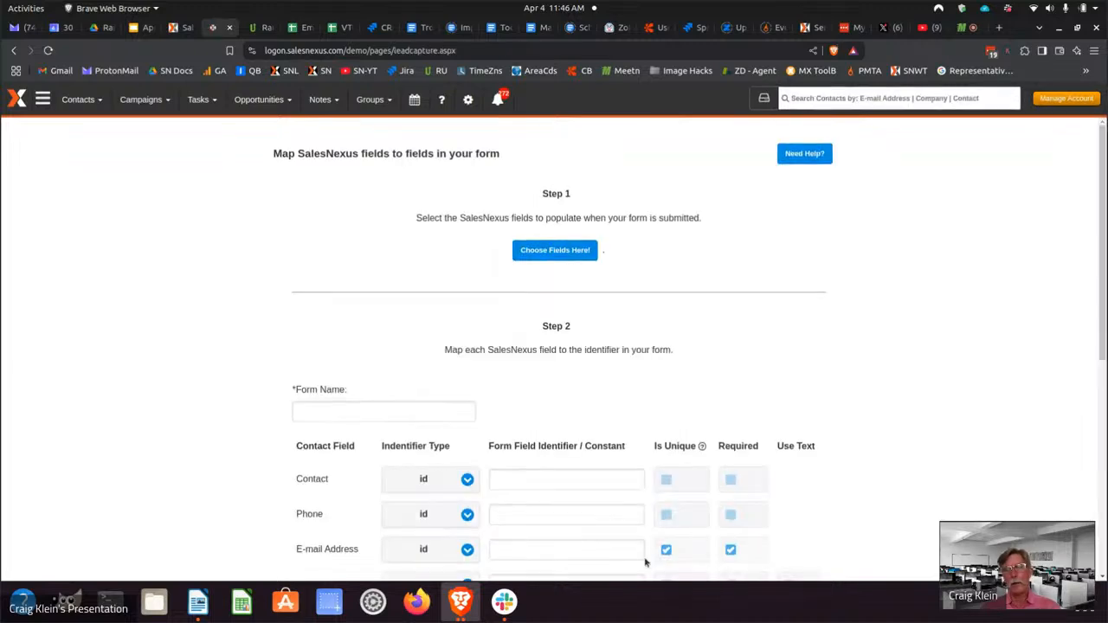
Step: Name the lead capture form "partern-apply"
{"action": "scroll", "coordinate": [514, 310], "scroll_direction": "down", "scroll_amount": 3}
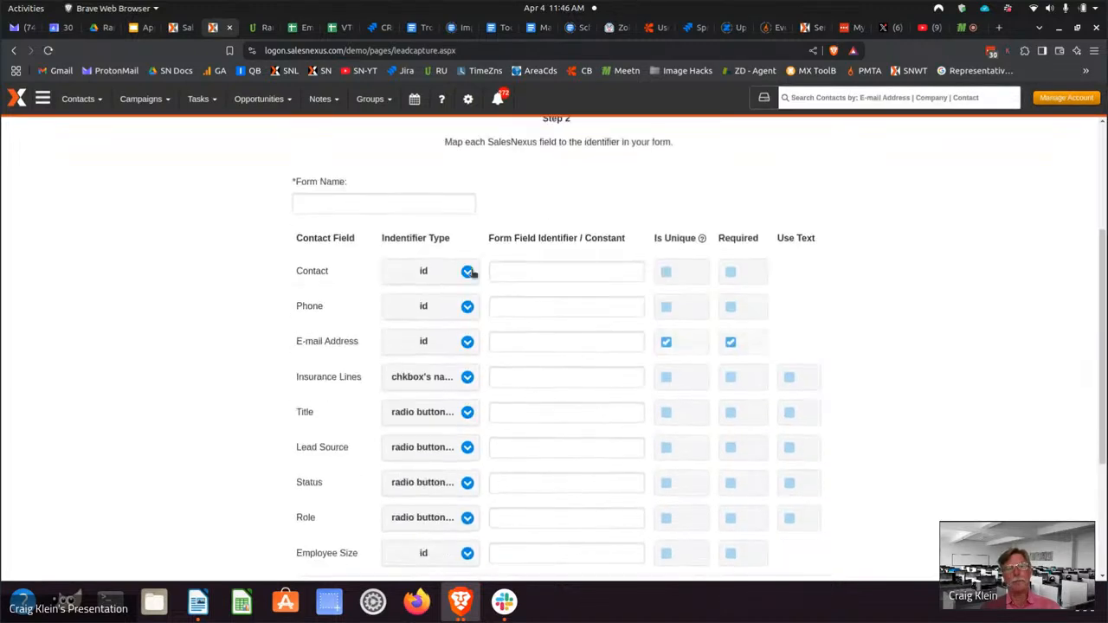
{"action": "left_click", "coordinate": [404, 202]}
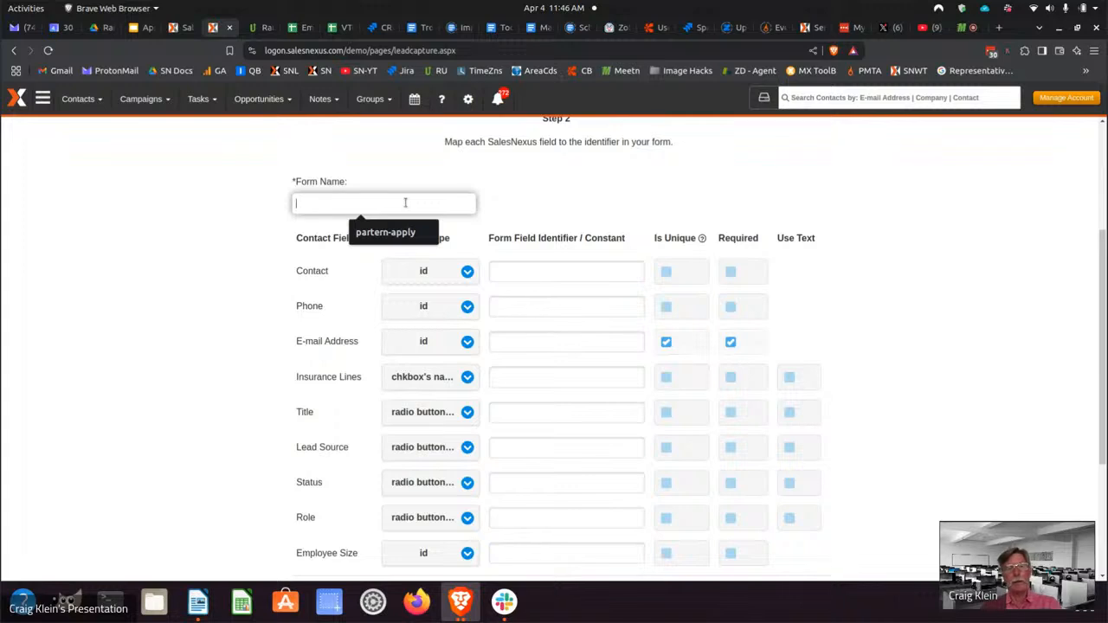
{"action": "left_click", "coordinate": [405, 232]}
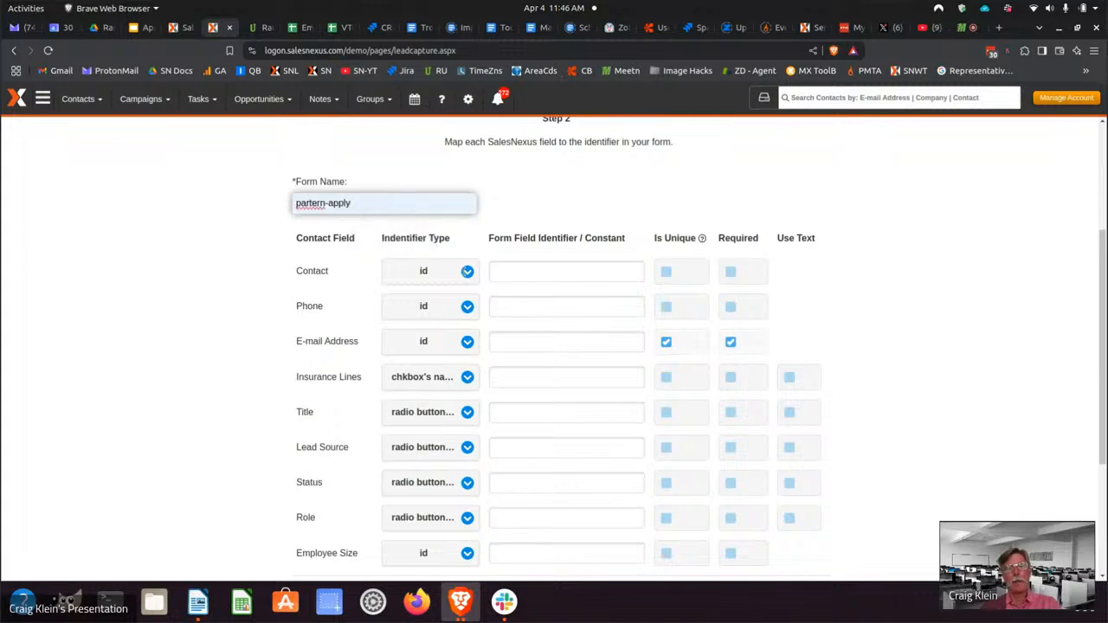
Step: Map the Contact field to the form identifier "name", Phone to "phone", and E-mail Address to "email"
{"action": "left_click", "coordinate": [537, 274]}
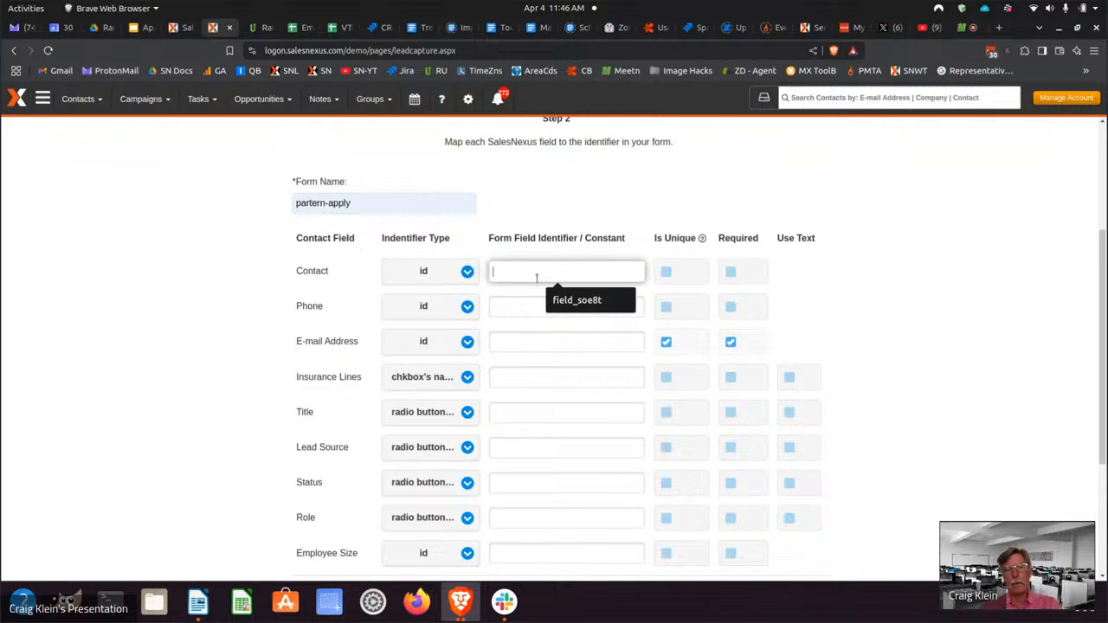
{"action": "type", "text": "name"}
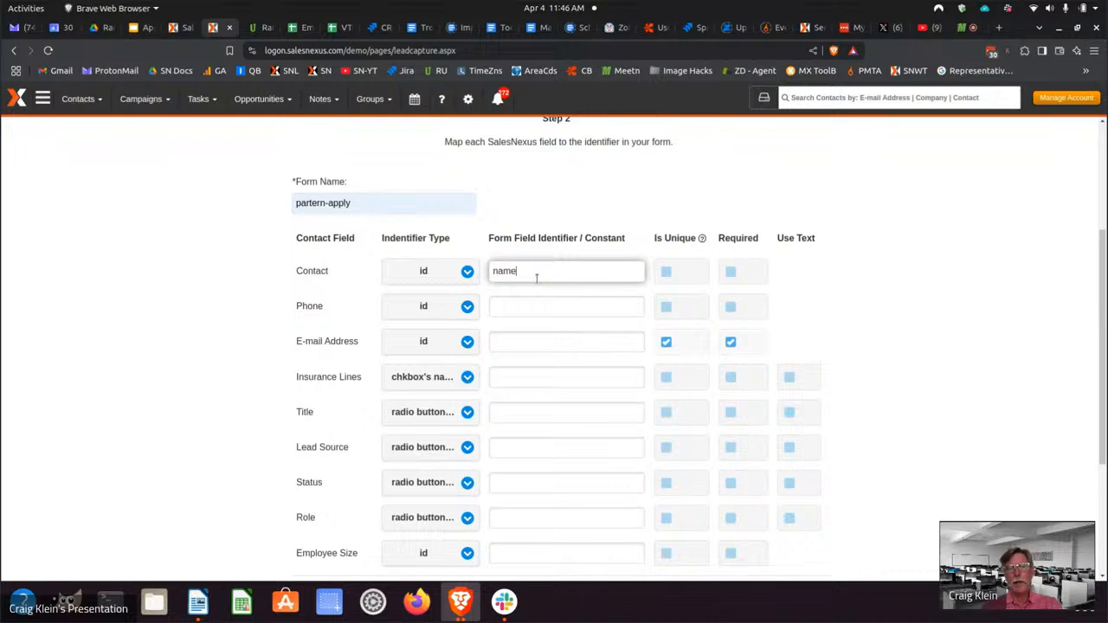
{"action": "left_click", "coordinate": [522, 307]}
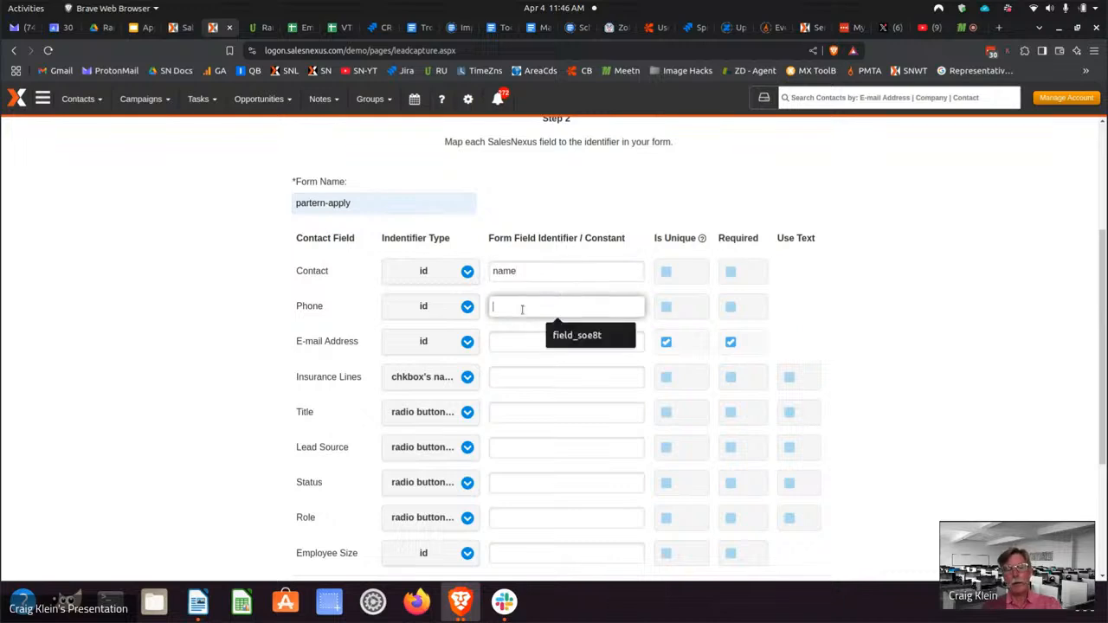
{"action": "type", "text": "phone"}
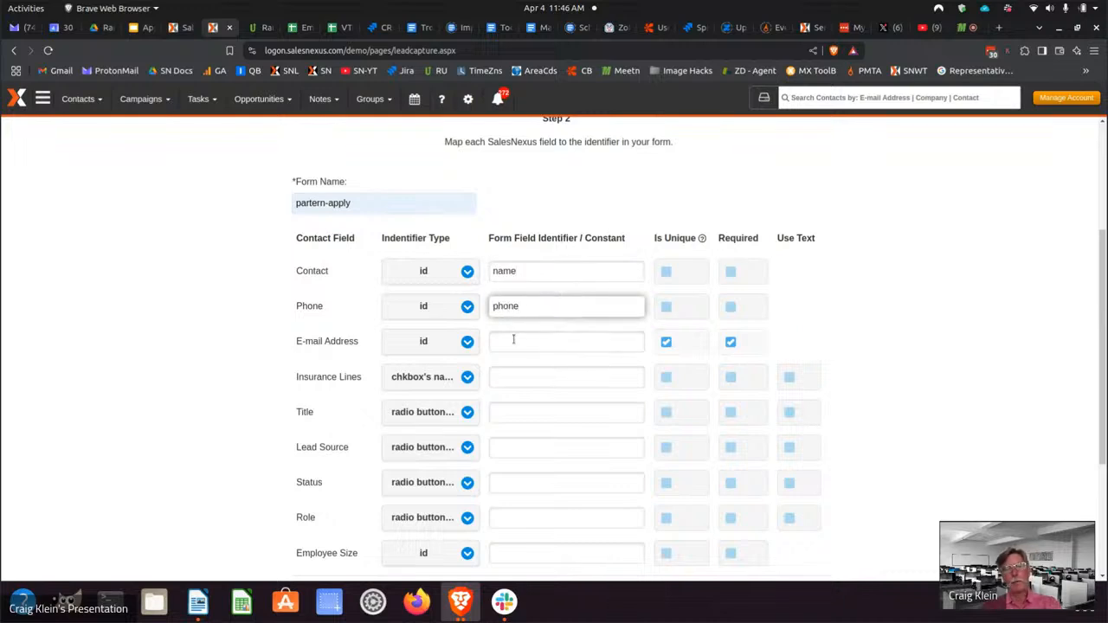
{"action": "left_click", "coordinate": [513, 341]}
{"action": "type", "text": "email"}
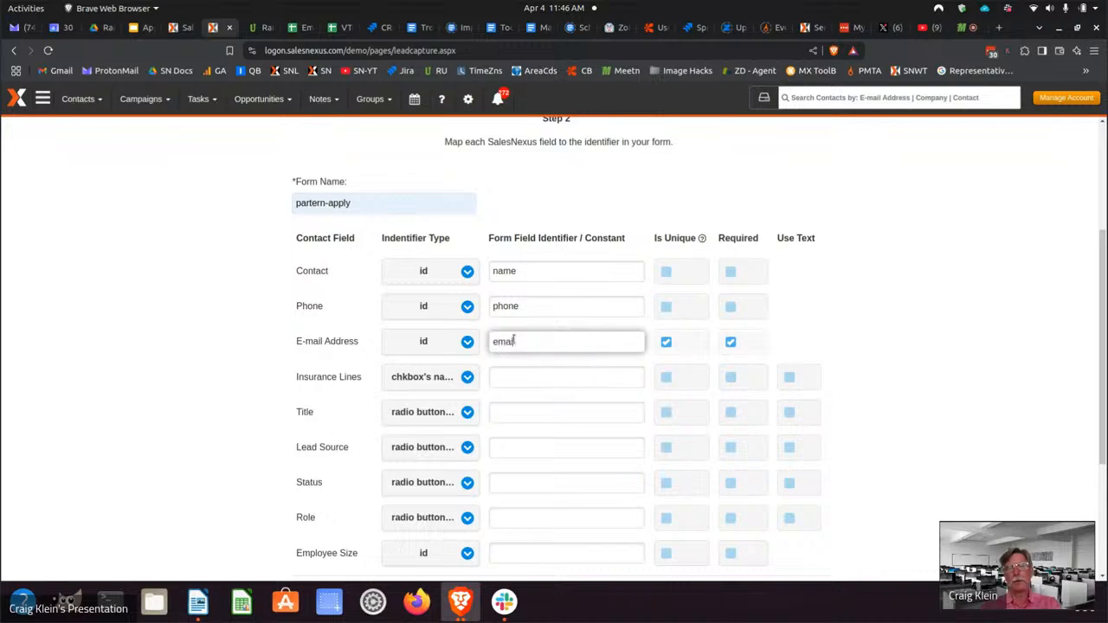
Step: Map the Insurance Lines field to the form identifier "insurance" and Title to "title"
{"action": "left_click", "coordinate": [520, 375]}
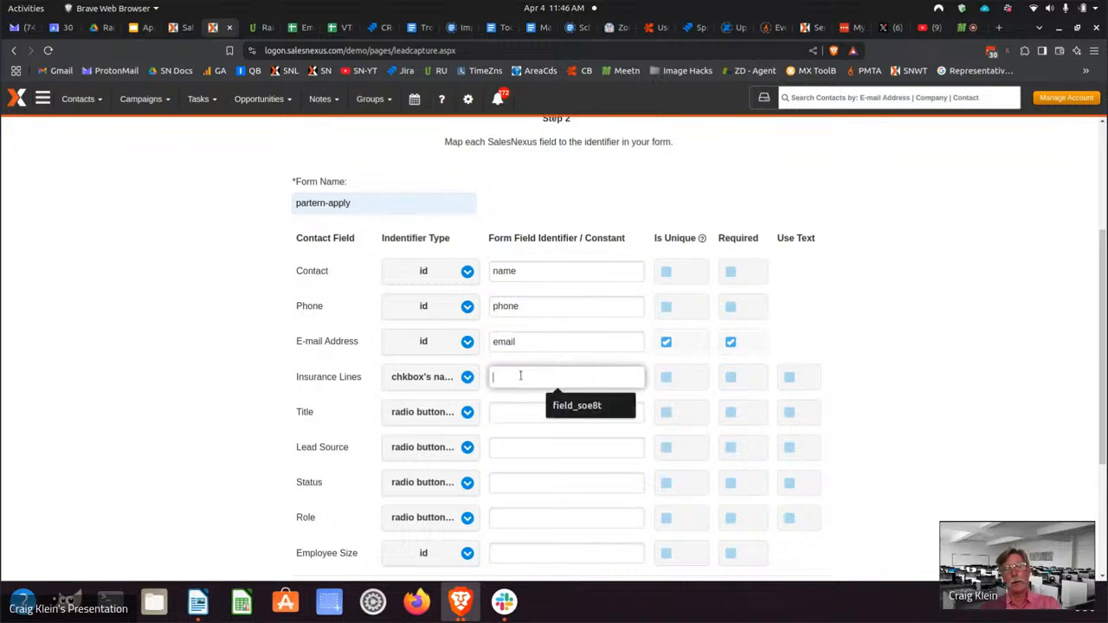
{"action": "type", "text": "insura"}
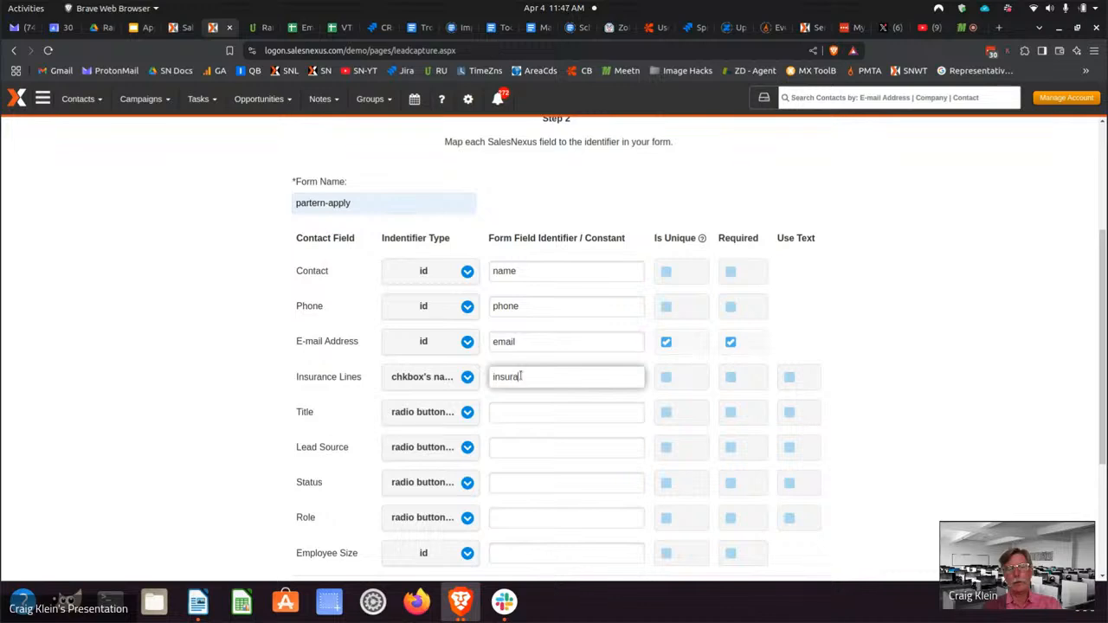
{"action": "type", "text": "nce"}
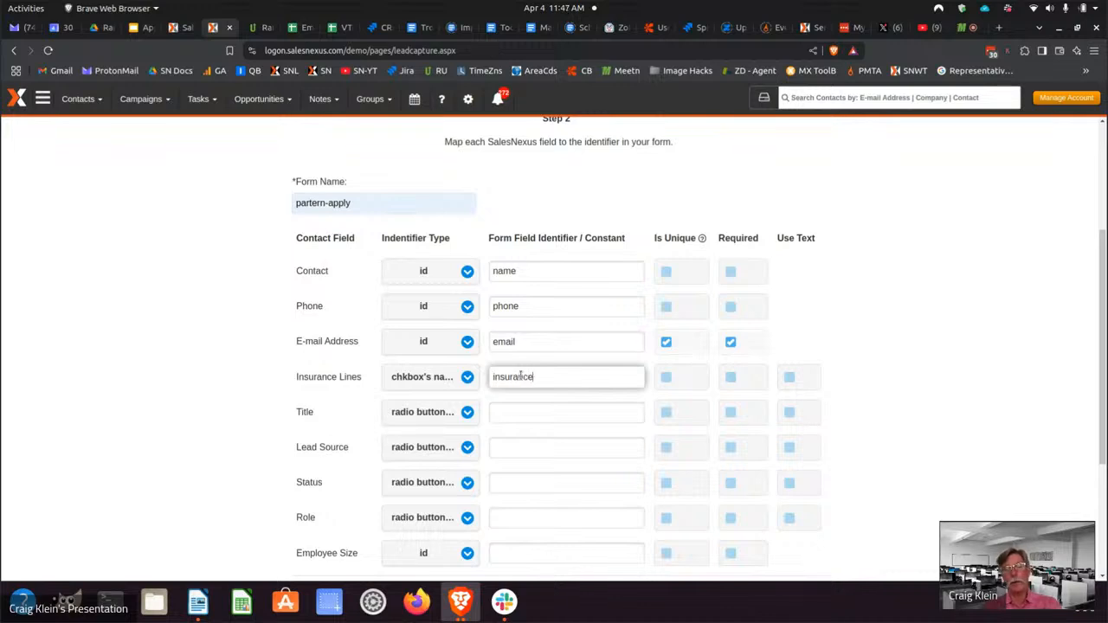
{"action": "left_click", "coordinate": [531, 406]}
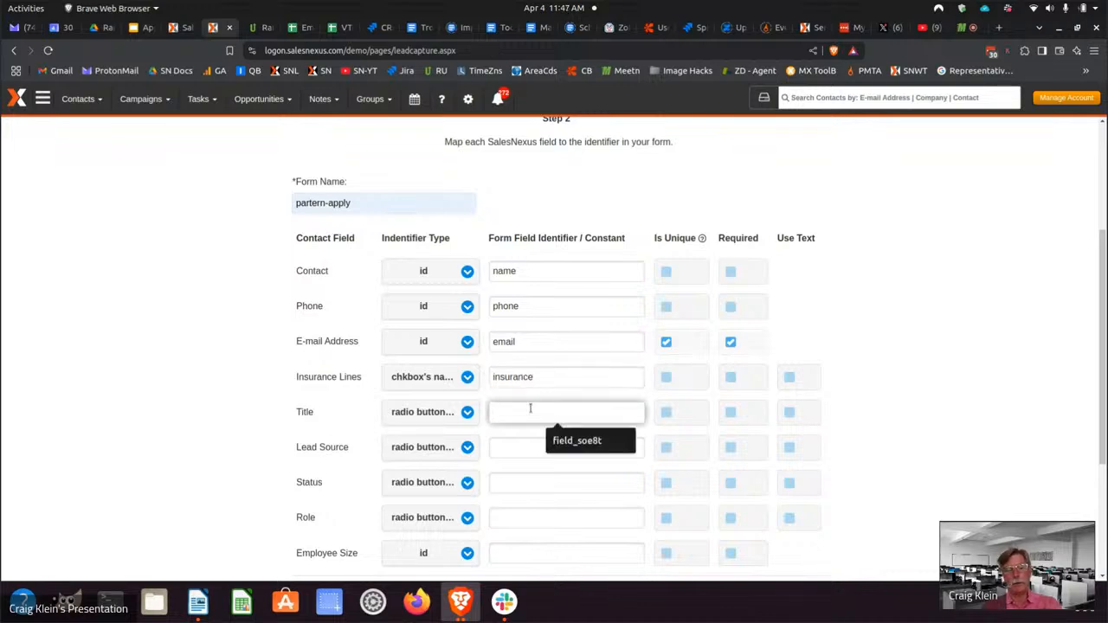
{"action": "type", "text": "titl"}
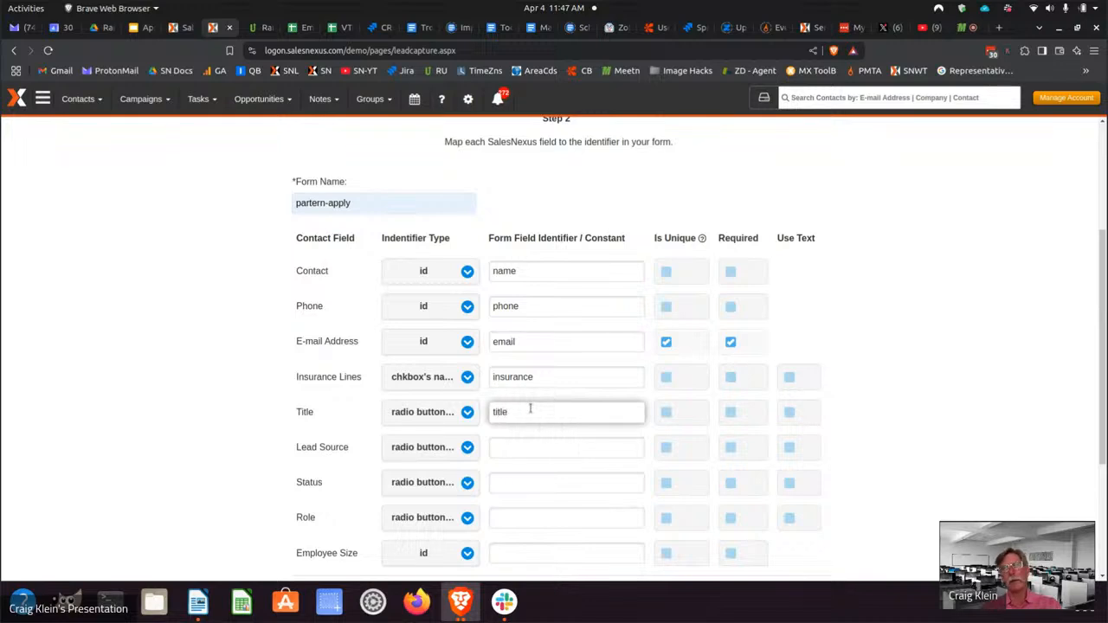
{"action": "type", "text": "e"}
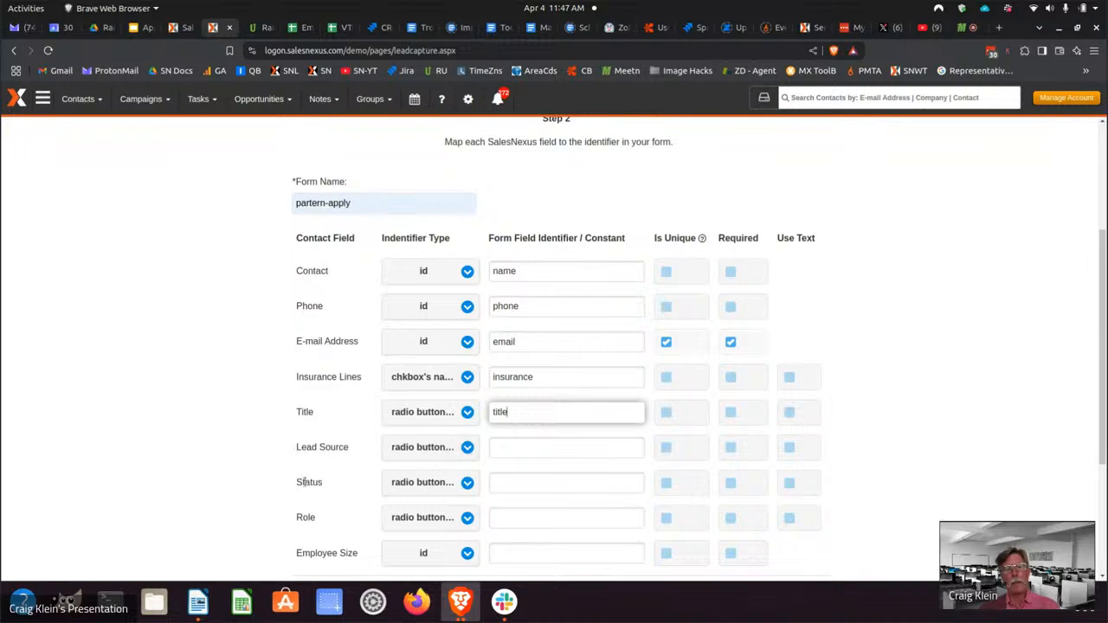
Step: Make Lead Source a constant with the value "Website" and Status a constant with the value "New Lead"
{"action": "left_click", "coordinate": [419, 446]}
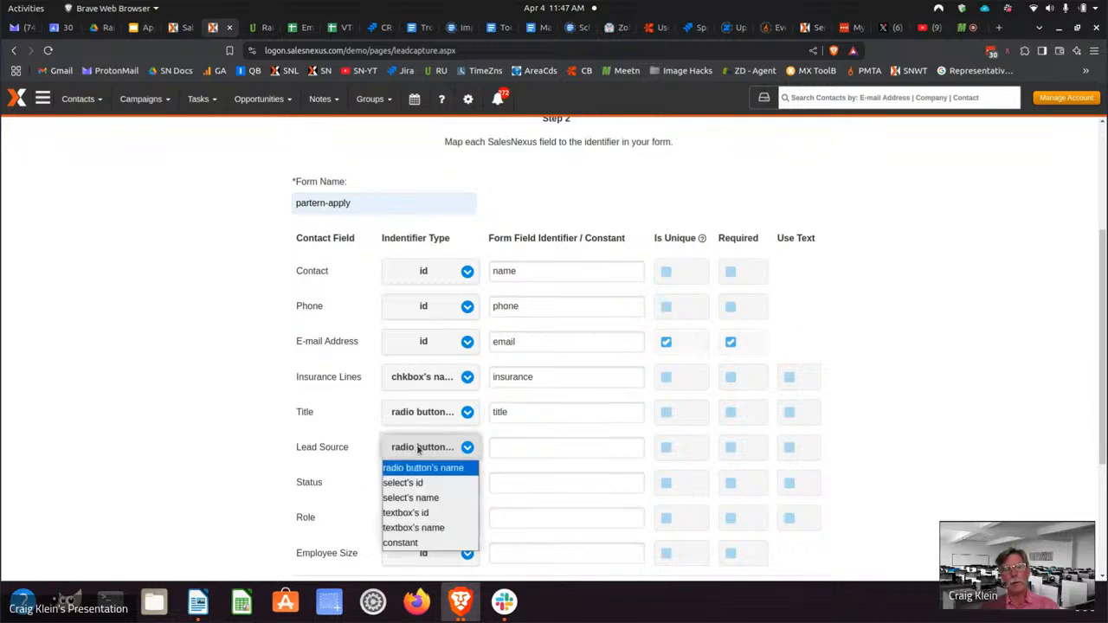
{"action": "left_click", "coordinate": [410, 543]}
{"action": "left_click", "coordinate": [513, 449]}
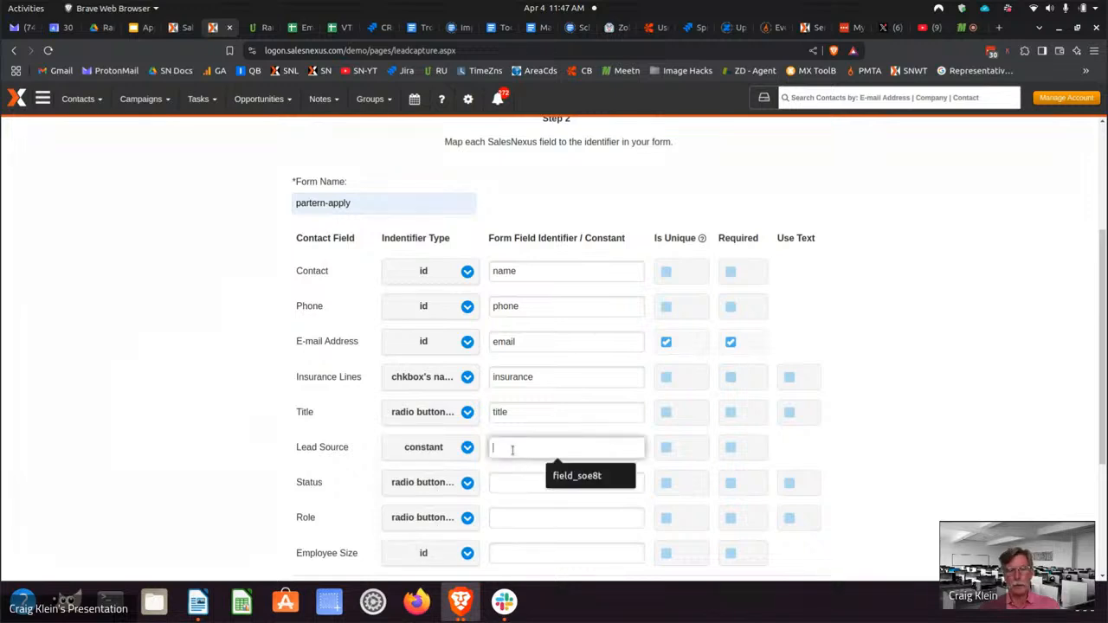
{"action": "type", "text": "Website"}
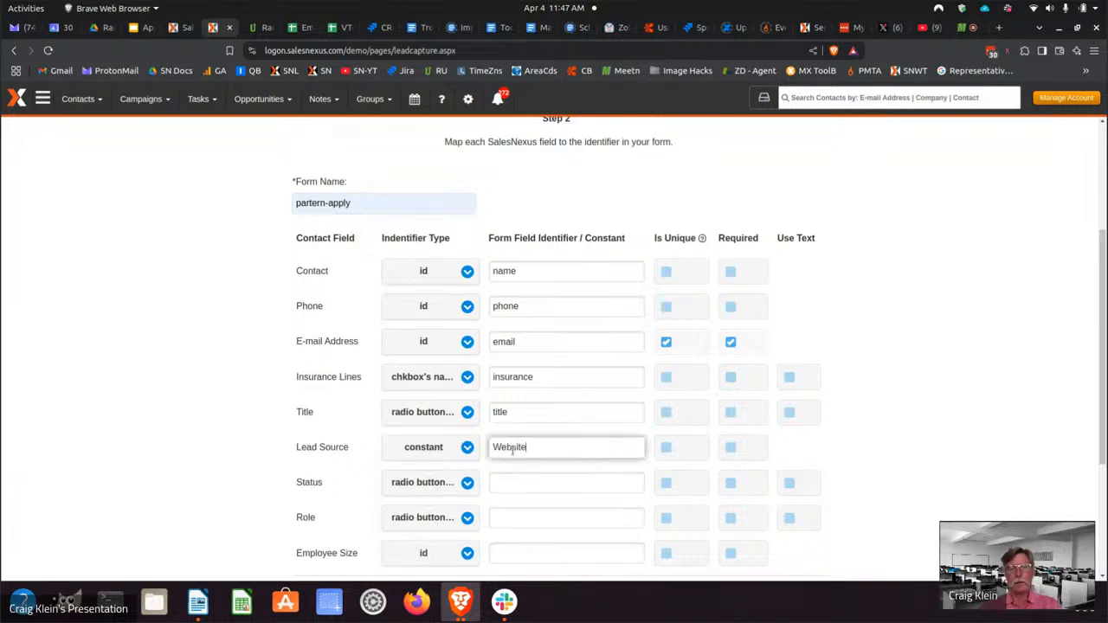
{"action": "left_click", "coordinate": [433, 483]}
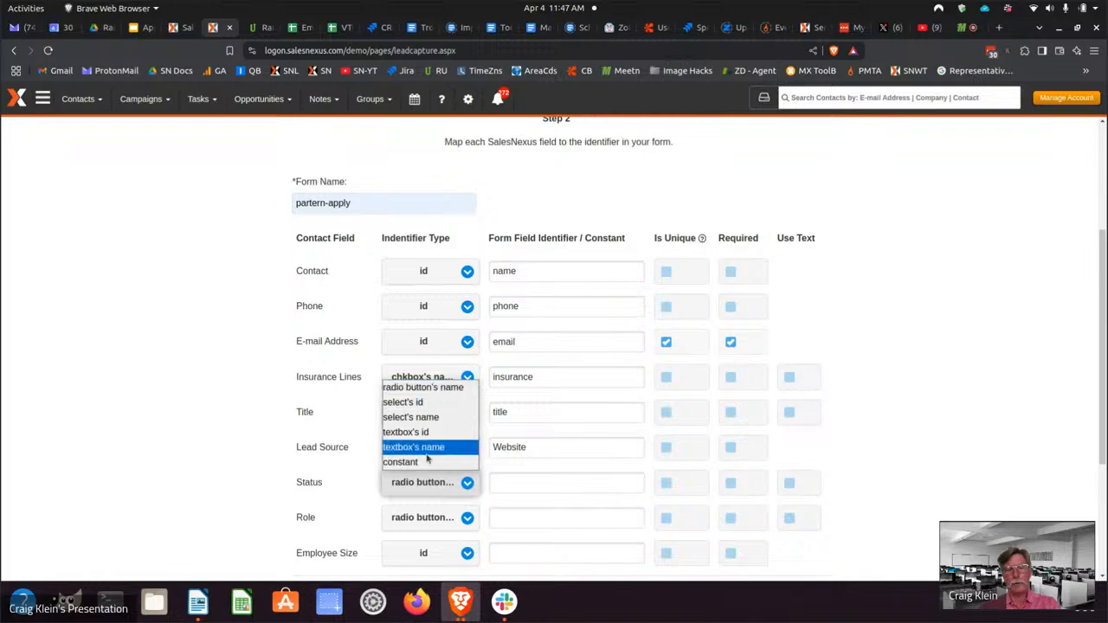
{"action": "left_click", "coordinate": [427, 462]}
{"action": "left_click", "coordinate": [495, 483]}
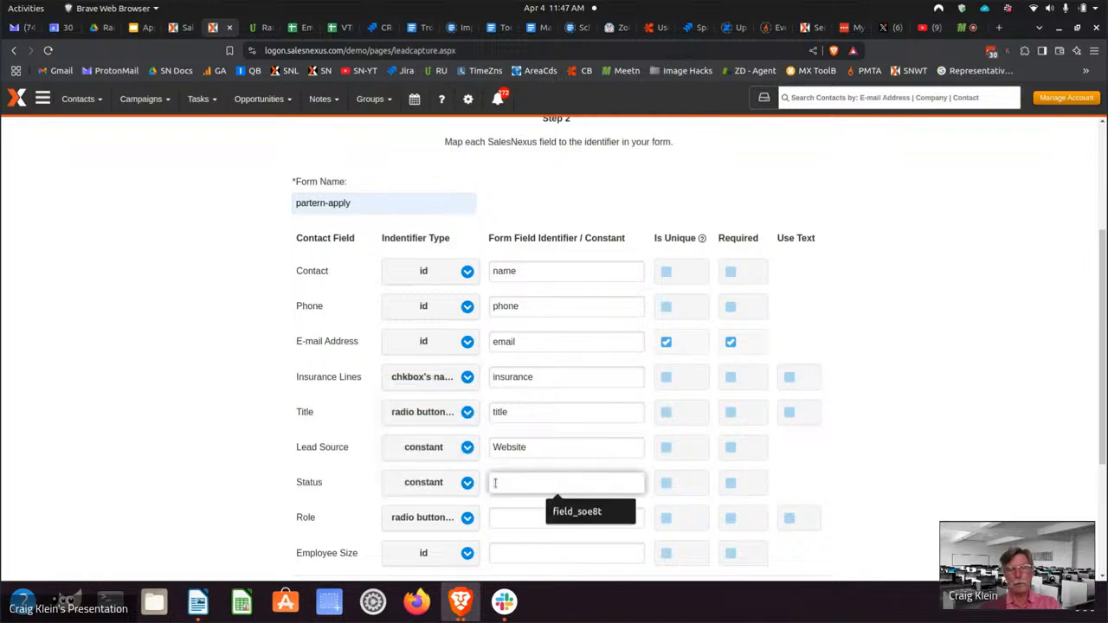
{"action": "type", "text": "New Lead"}
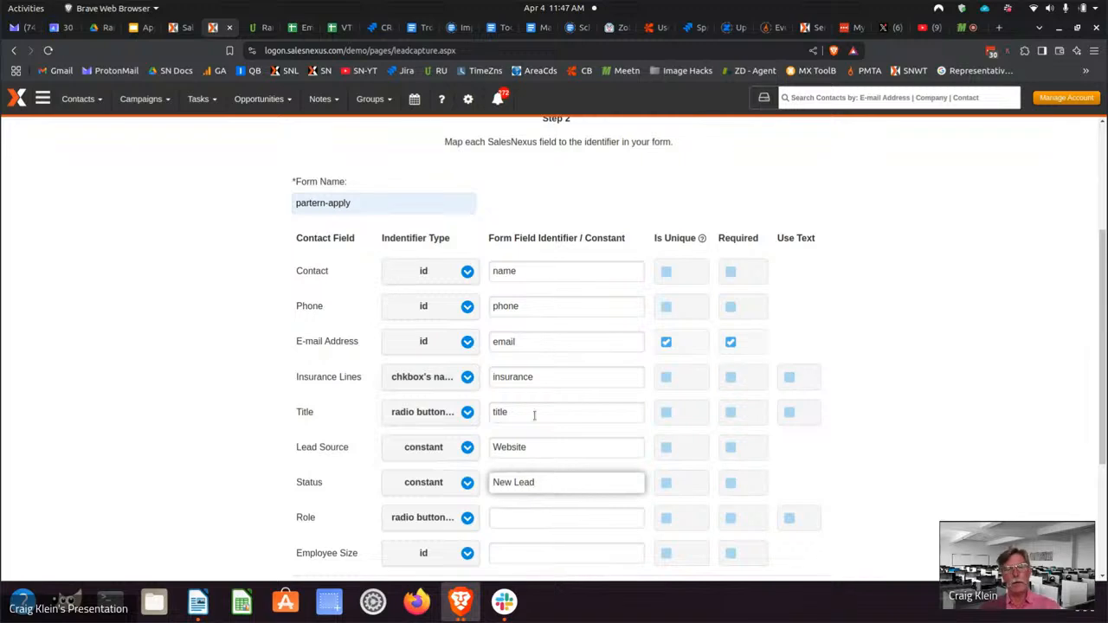
Step: Map the Role field to the form identifier "role" and Employee Size to "size"
{"action": "left_click", "coordinate": [508, 520]}
{"action": "type", "text": "role"}
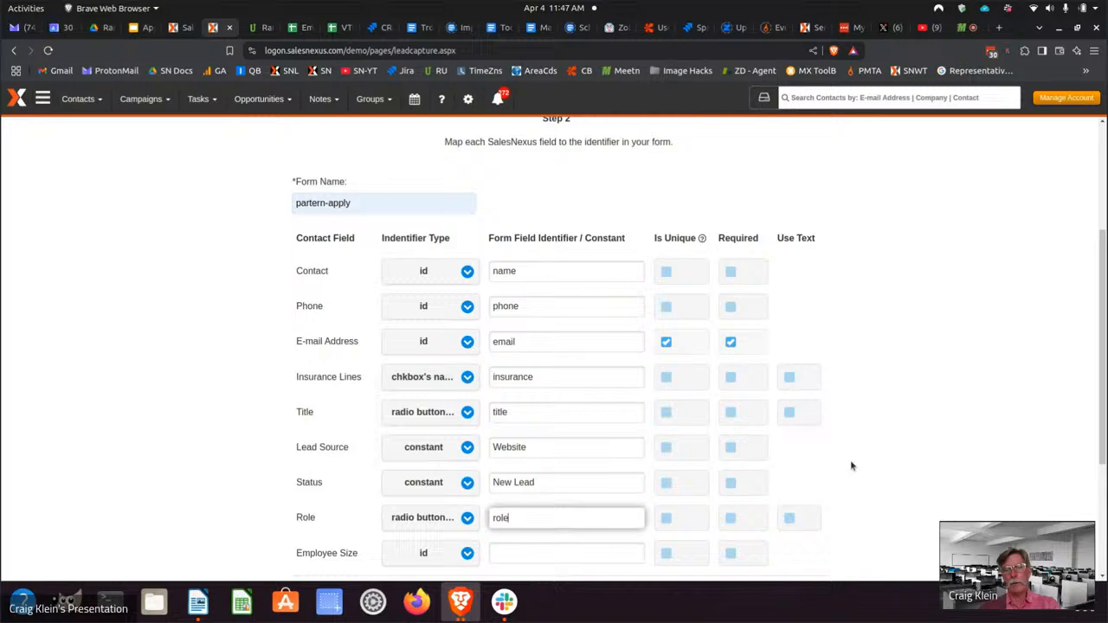
{"action": "scroll", "coordinate": [850, 460], "scroll_direction": "down", "scroll_amount": 3}
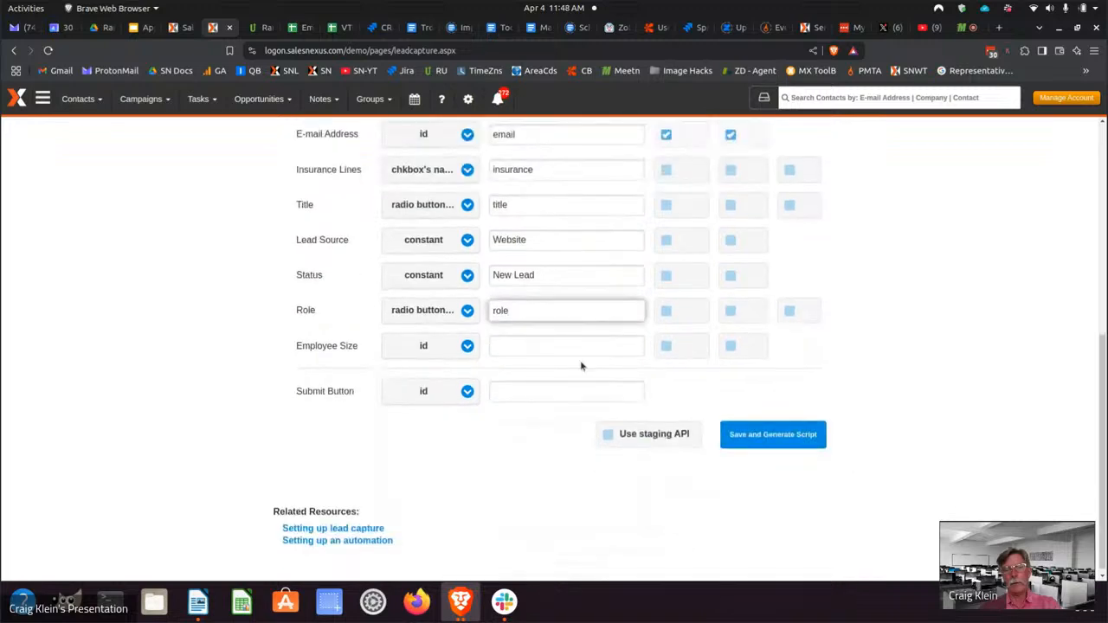
{"action": "left_click", "coordinate": [535, 346]}
{"action": "type", "text": "size"}
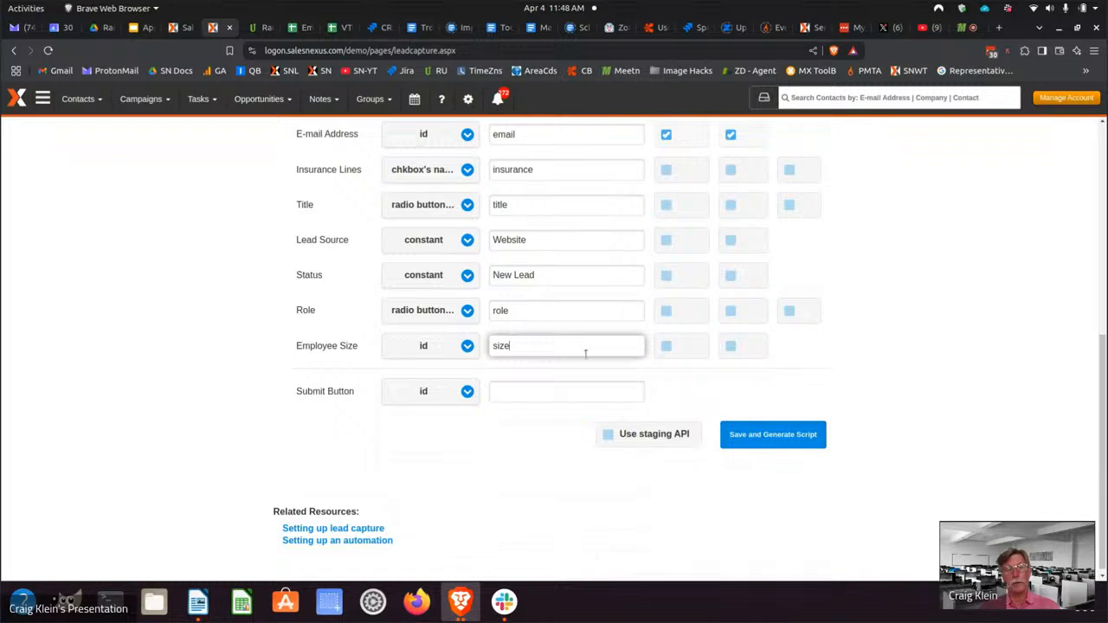
Step: Map the Submit Button to the identifier "submit" and try to save the form and generate its script
{"action": "left_click", "coordinate": [553, 391]}
{"action": "type", "text": "su"}
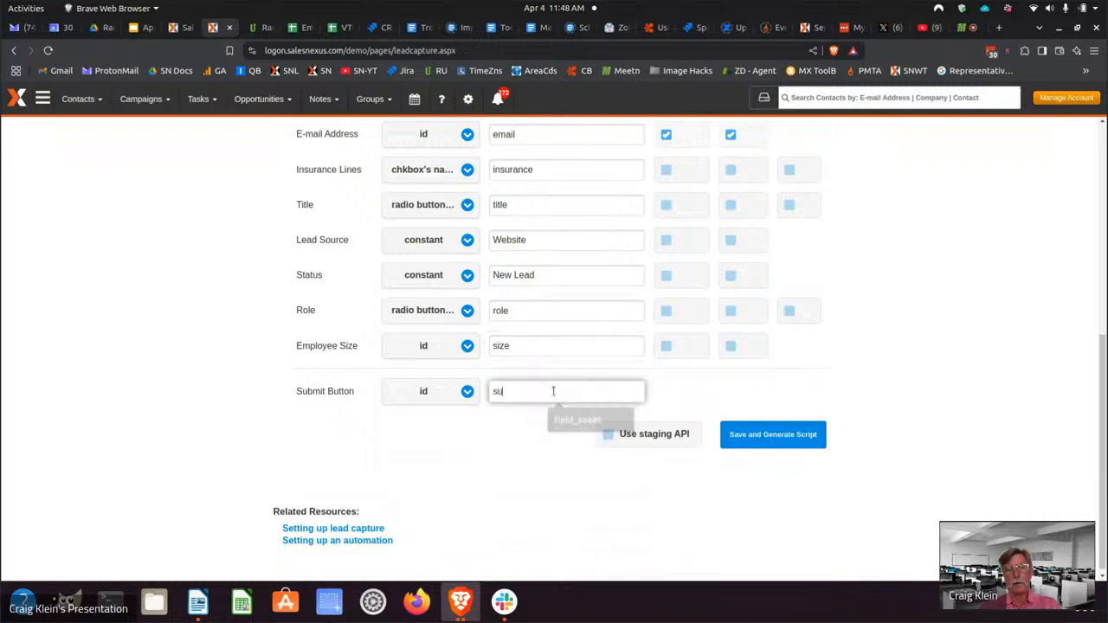
{"action": "type", "text": "bmit"}
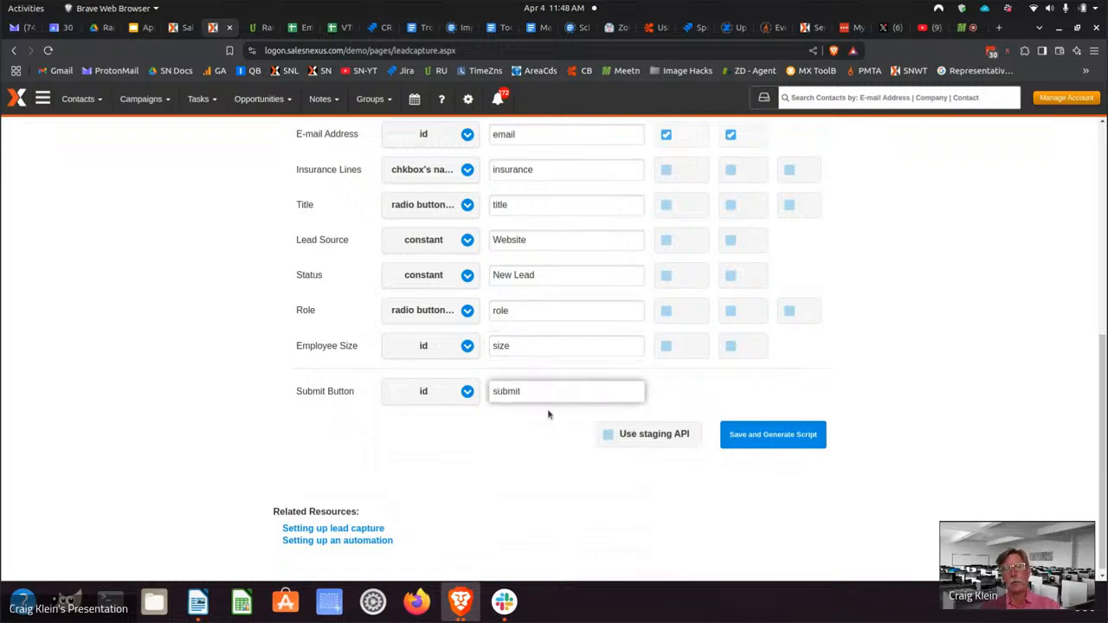
{"action": "left_click", "coordinate": [755, 440]}
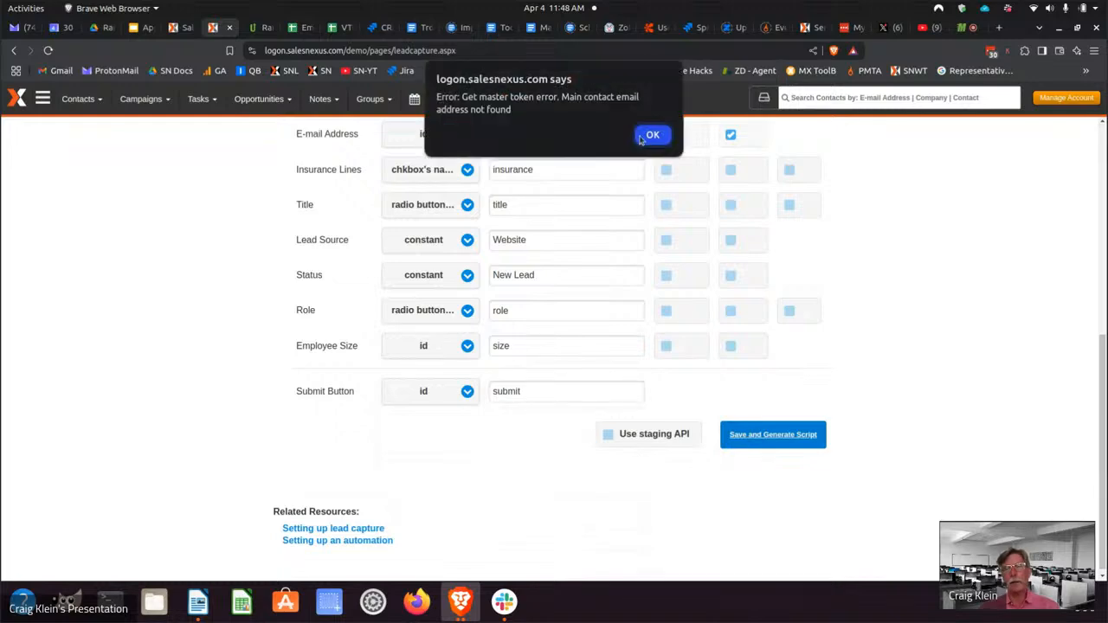
{"action": "left_click", "coordinate": [654, 134]}
Step: Retry saving the form and generating the script, and review the whole lead capture field mapping
{"action": "scroll", "coordinate": [767, 302], "scroll_direction": "up", "scroll_amount": 4}
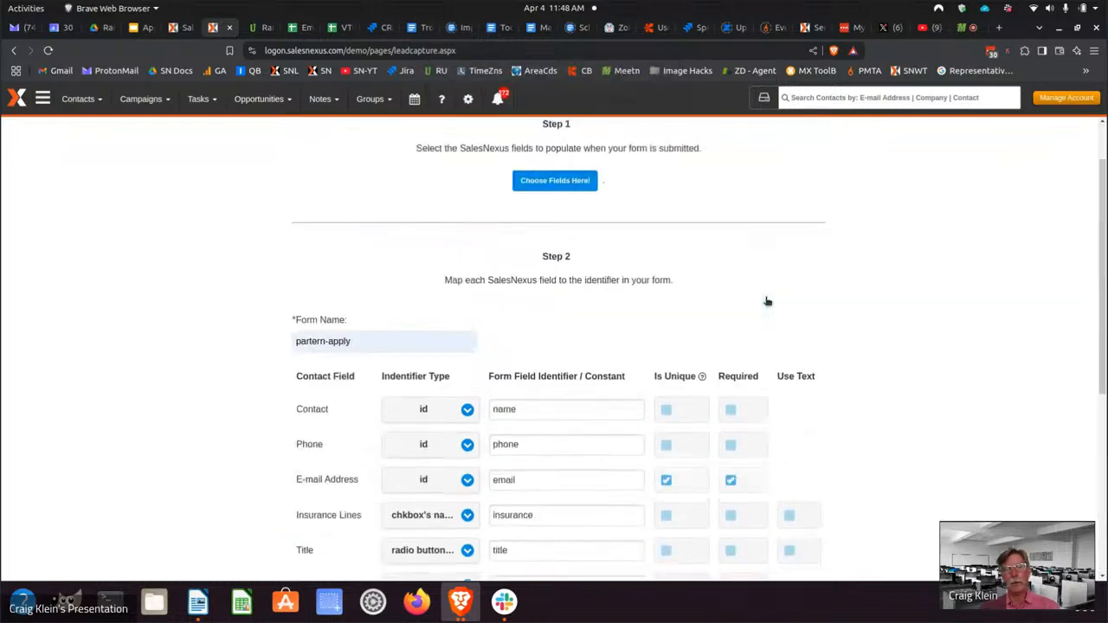
{"action": "scroll", "coordinate": [767, 302], "scroll_direction": "down", "scroll_amount": 4}
{"action": "left_click", "coordinate": [757, 430]}
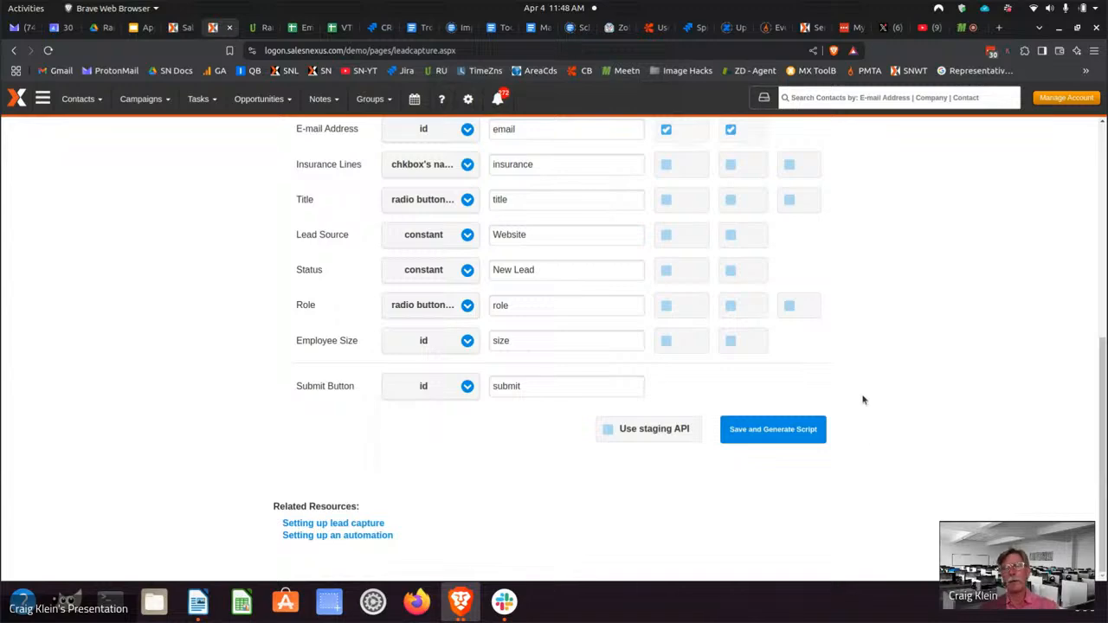
{"action": "scroll", "coordinate": [885, 378], "scroll_direction": "up", "scroll_amount": 1}
{"action": "scroll", "coordinate": [886, 379], "scroll_direction": "up", "scroll_amount": 5}
{"action": "scroll", "coordinate": [873, 361], "scroll_direction": "down", "scroll_amount": 3}
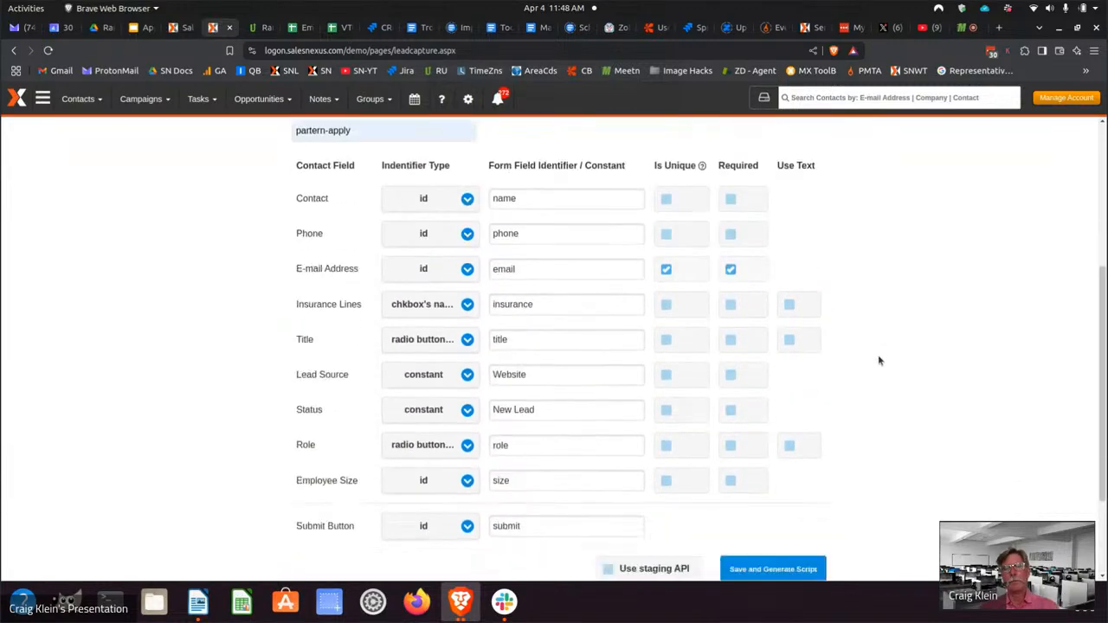
{"action": "scroll", "coordinate": [878, 358], "scroll_direction": "up", "scroll_amount": 4}
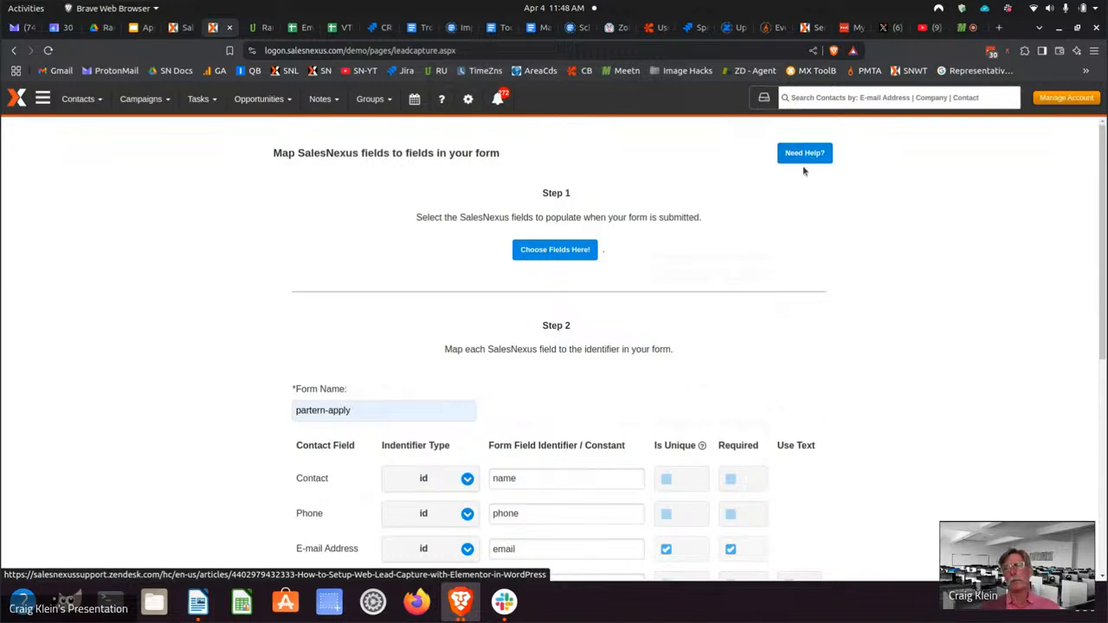
{"action": "scroll", "coordinate": [802, 212], "scroll_direction": "down", "scroll_amount": 5}
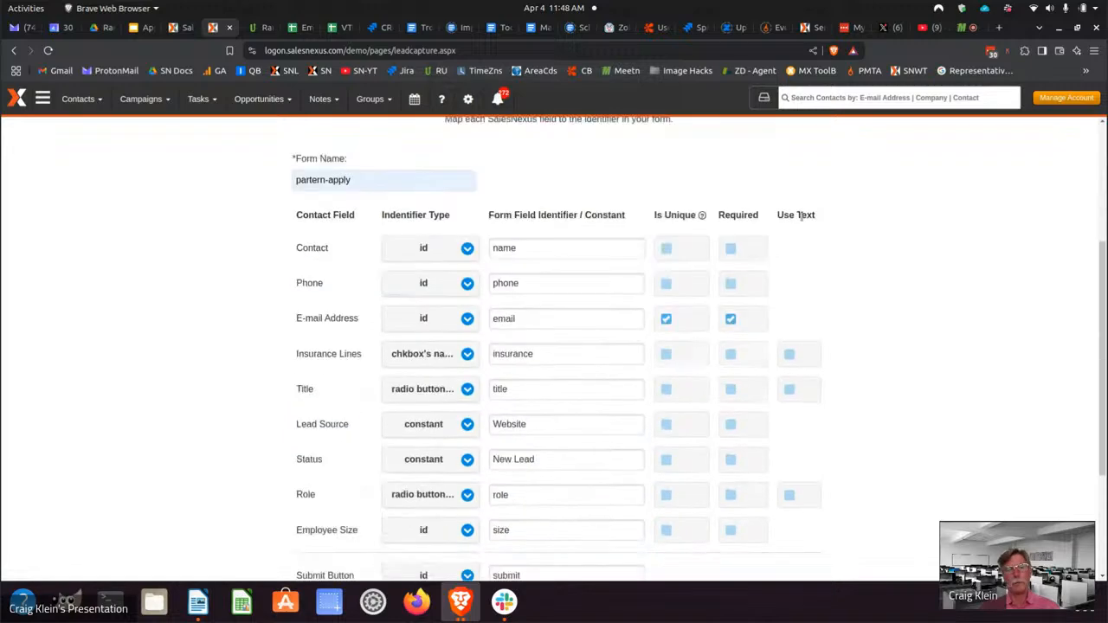
{"action": "scroll", "coordinate": [805, 223], "scroll_direction": "up", "scroll_amount": 5}
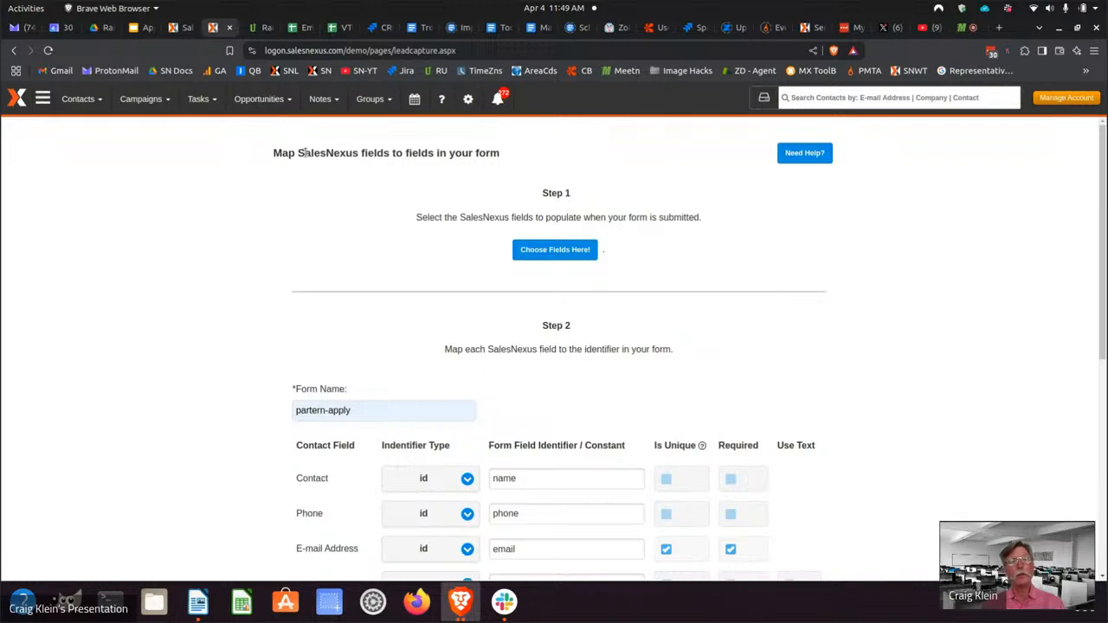
Step: Open the record of the first contact in the current contact lookup
{"action": "left_click", "coordinate": [78, 98]}
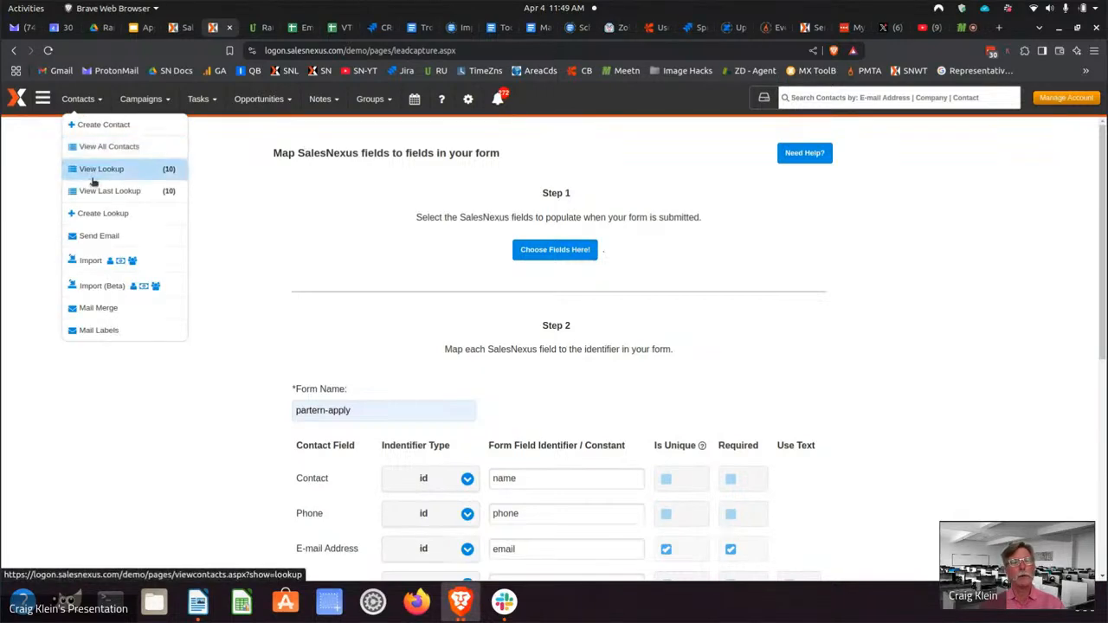
{"action": "left_click", "coordinate": [93, 181]}
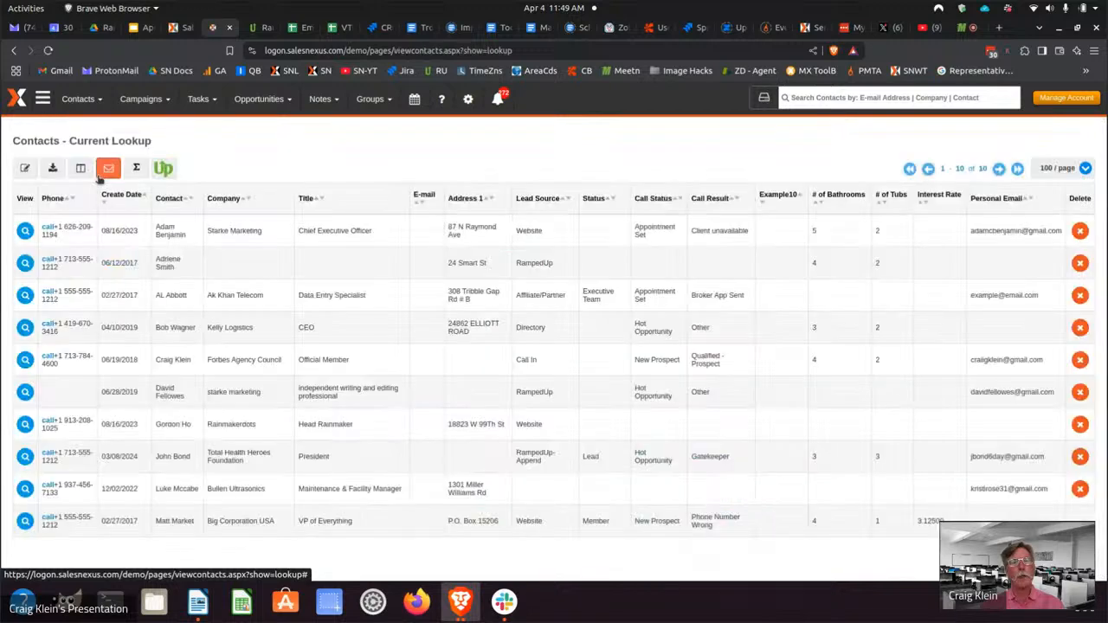
{"action": "left_click", "coordinate": [25, 231]}
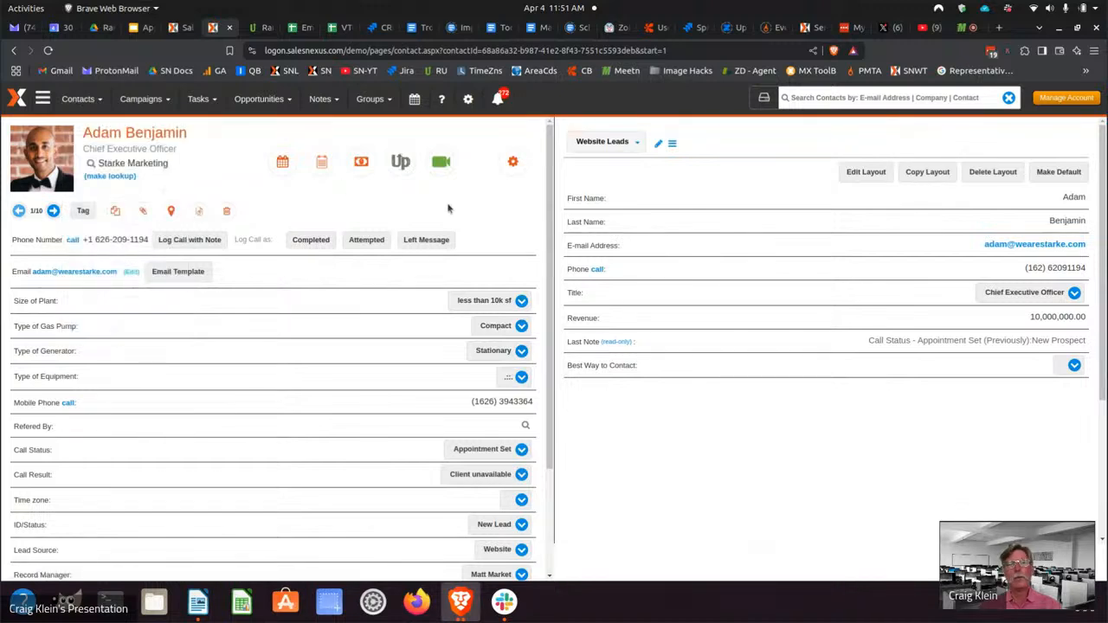
Step: Open the Management dashboard
{"action": "mouse_move", "coordinate": [43, 99]}
{"action": "mouse_move", "coordinate": [76, 124]}
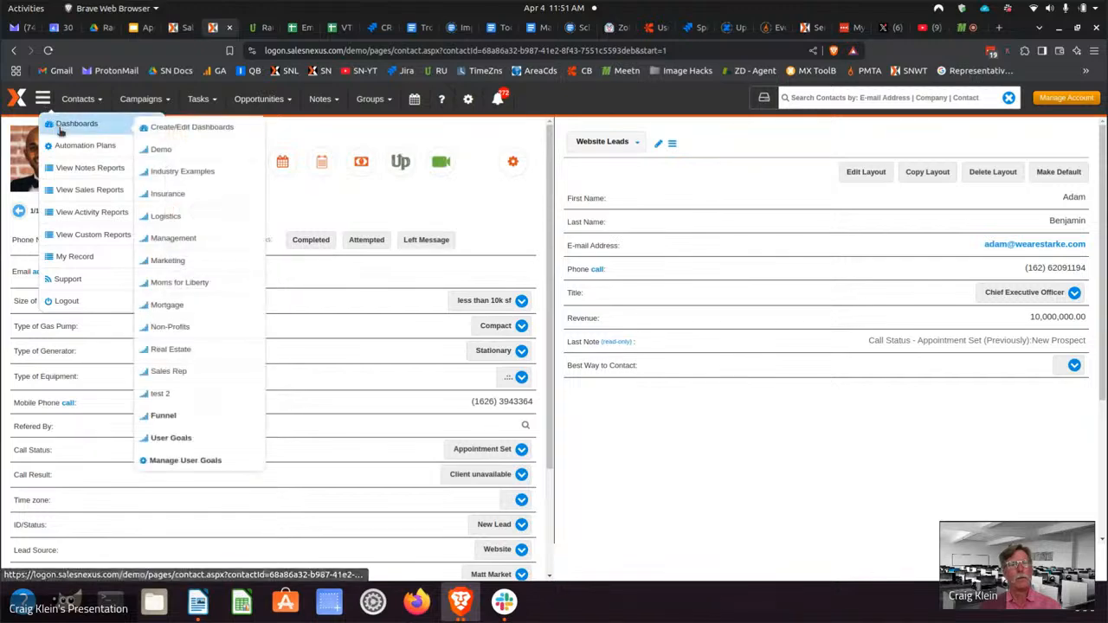
{"action": "left_click", "coordinate": [164, 238]}
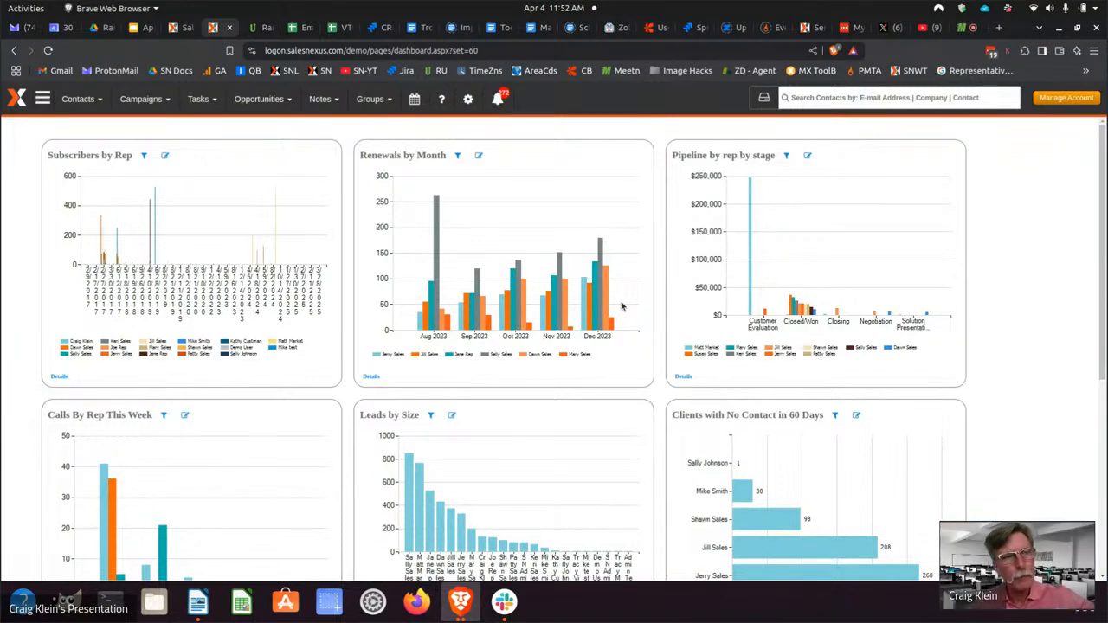
Step: Open the DKIM setup in the email settings
{"action": "left_click", "coordinate": [468, 99]}
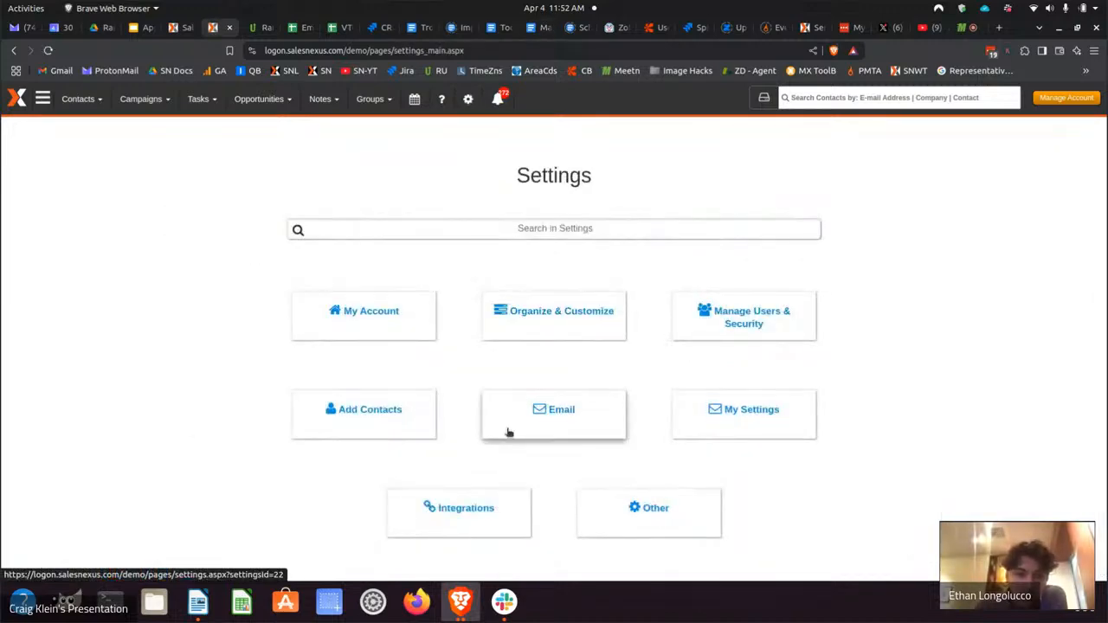
{"action": "left_click", "coordinate": [529, 423]}
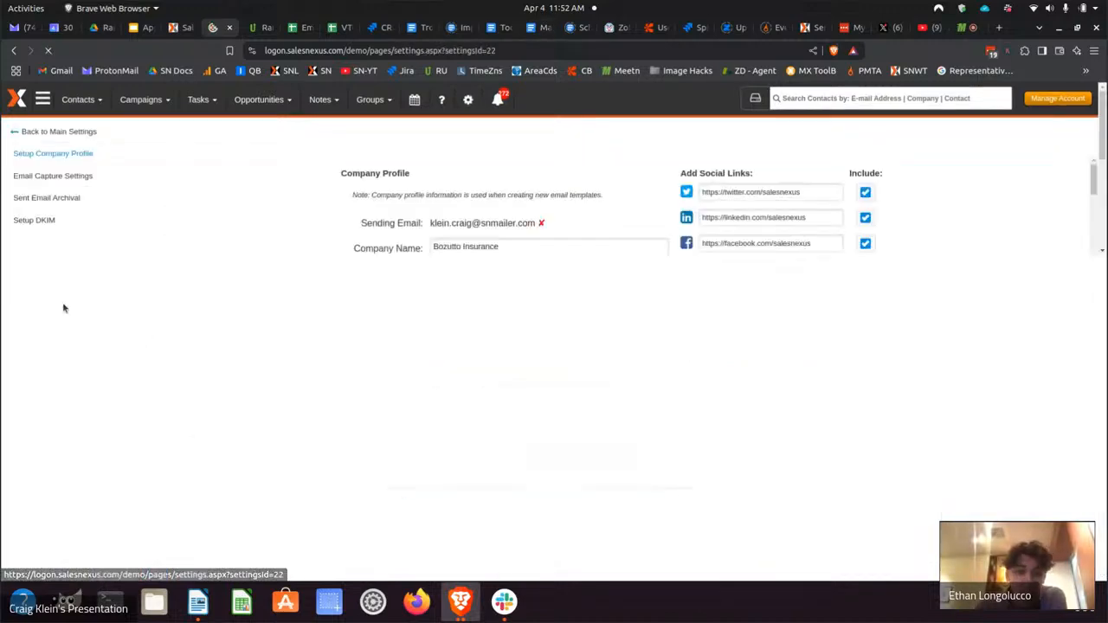
{"action": "left_click", "coordinate": [26, 221]}
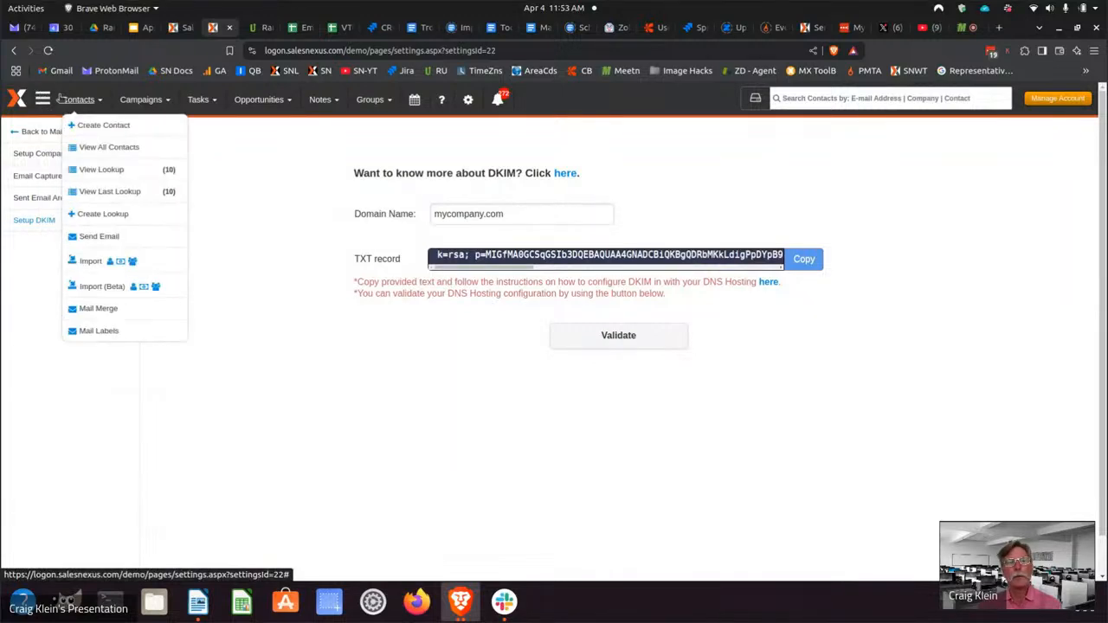
Step: Return to the Management dashboard and examine its graphs, including Calls By Rep This Week
{"action": "mouse_move", "coordinate": [43, 105]}
{"action": "mouse_move", "coordinate": [49, 125]}
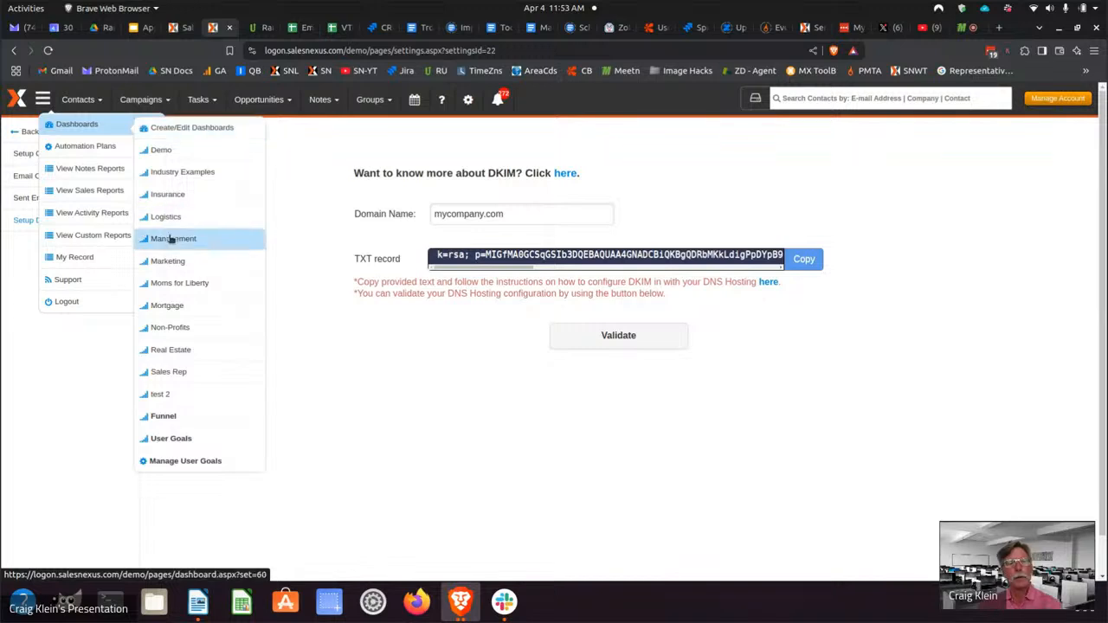
{"action": "left_click", "coordinate": [171, 239]}
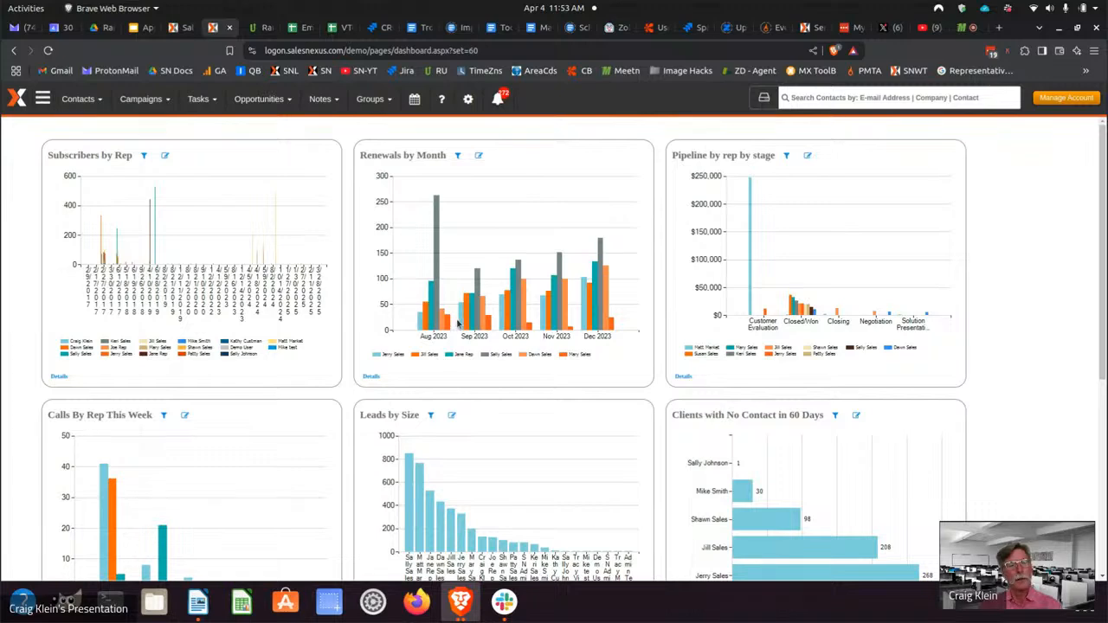
{"action": "scroll", "coordinate": [460, 323], "scroll_direction": "down", "scroll_amount": 1}
{"action": "scroll", "coordinate": [460, 324], "scroll_direction": "up", "scroll_amount": 1}
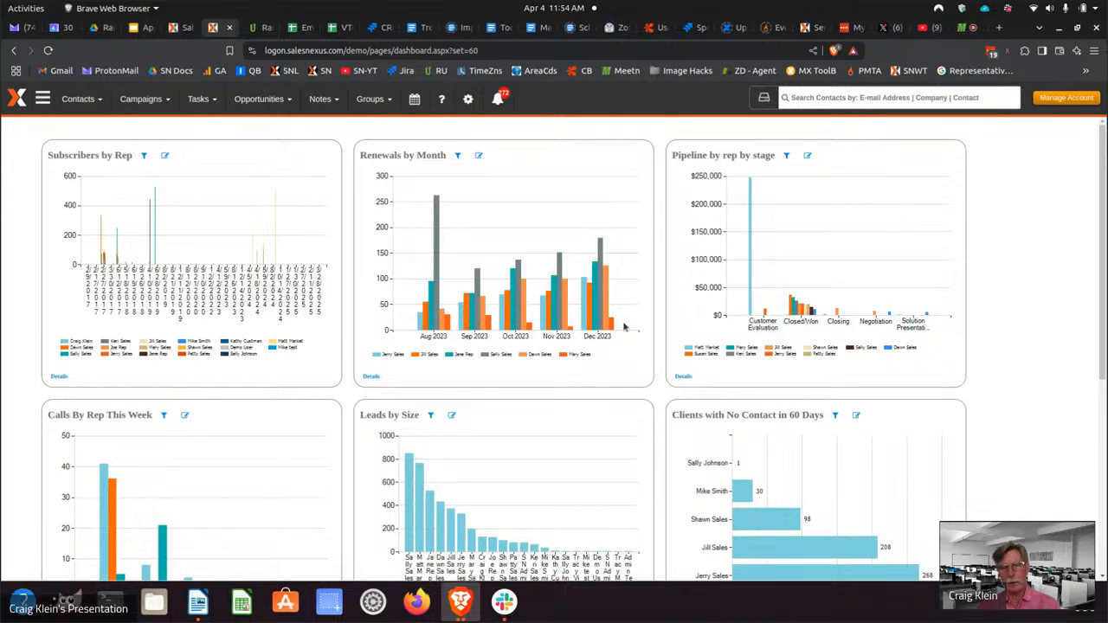
{"action": "scroll", "coordinate": [291, 355], "scroll_direction": "down", "scroll_amount": 1}
{"action": "scroll", "coordinate": [291, 355], "scroll_direction": "down", "scroll_amount": 2}
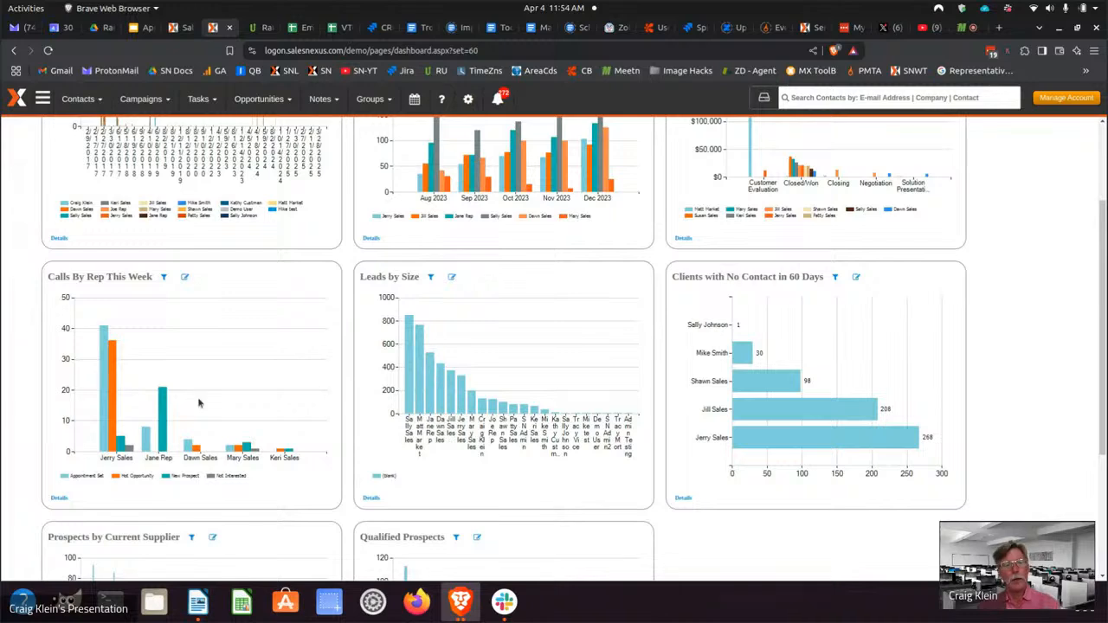
{"action": "scroll", "coordinate": [164, 231], "scroll_direction": "up", "scroll_amount": 2}
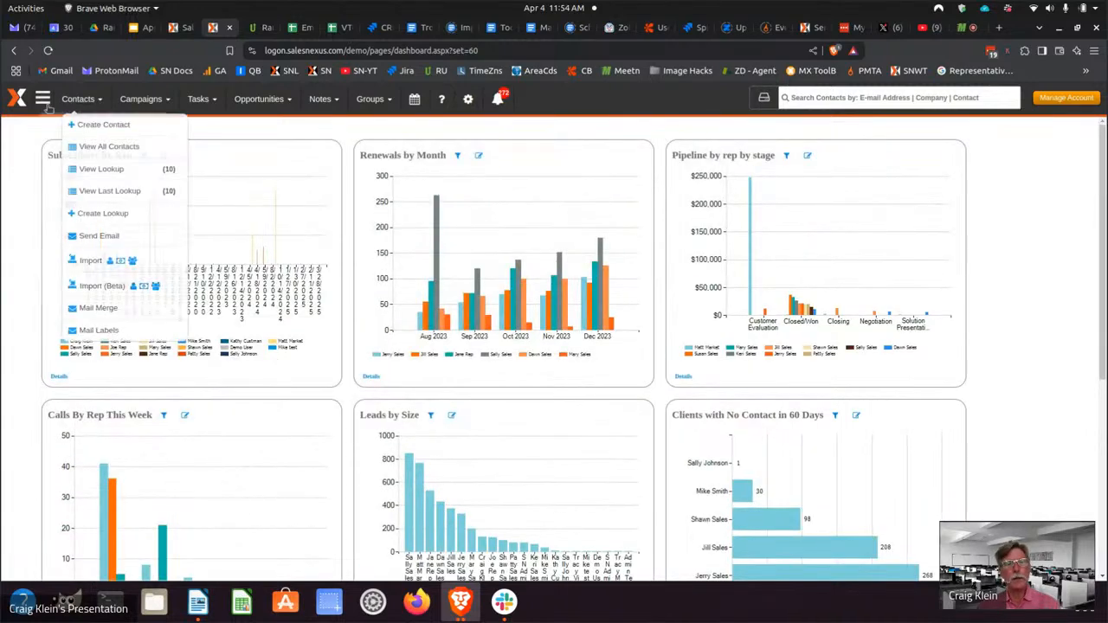
Step: Open the Leads by Size graph of the Management dashboard in the dashboard editor
{"action": "mouse_move", "coordinate": [58, 129]}
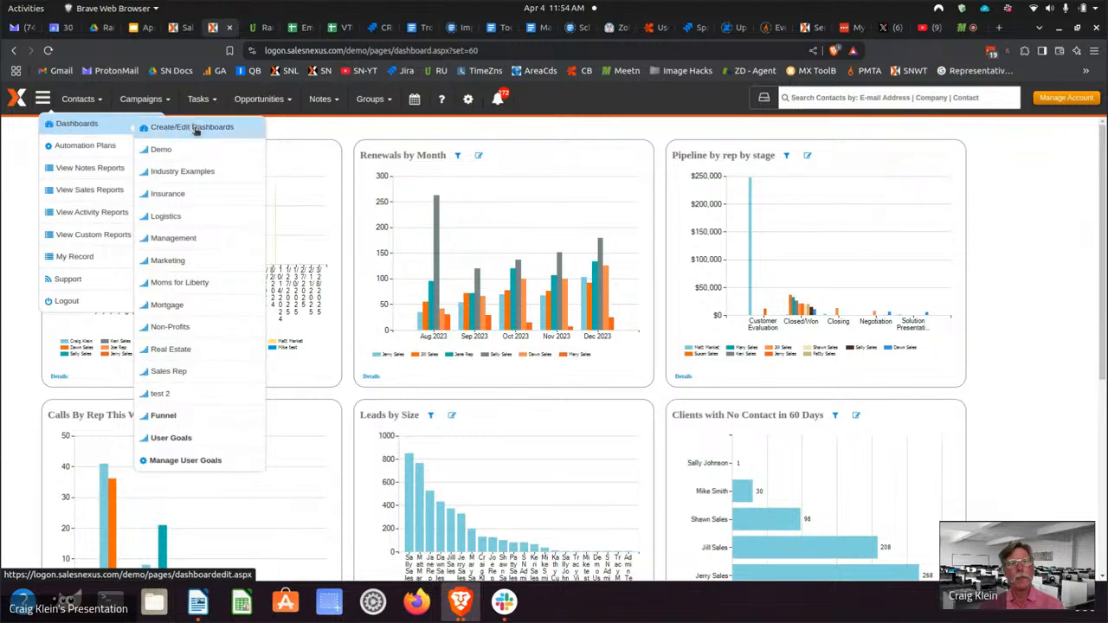
{"action": "left_click", "coordinate": [196, 129]}
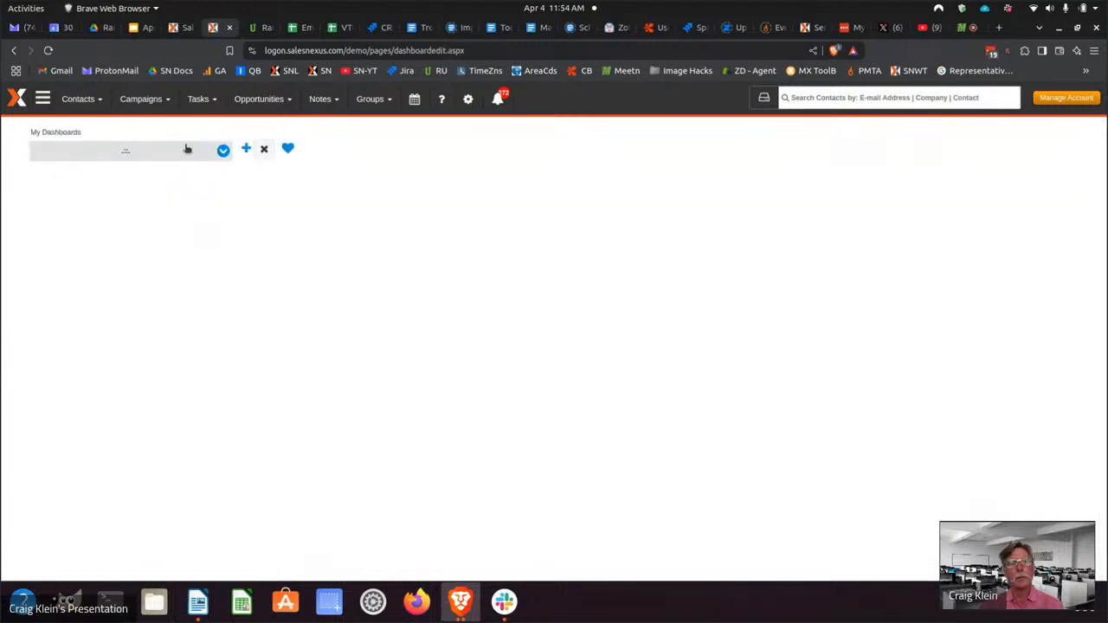
{"action": "left_click", "coordinate": [186, 152]}
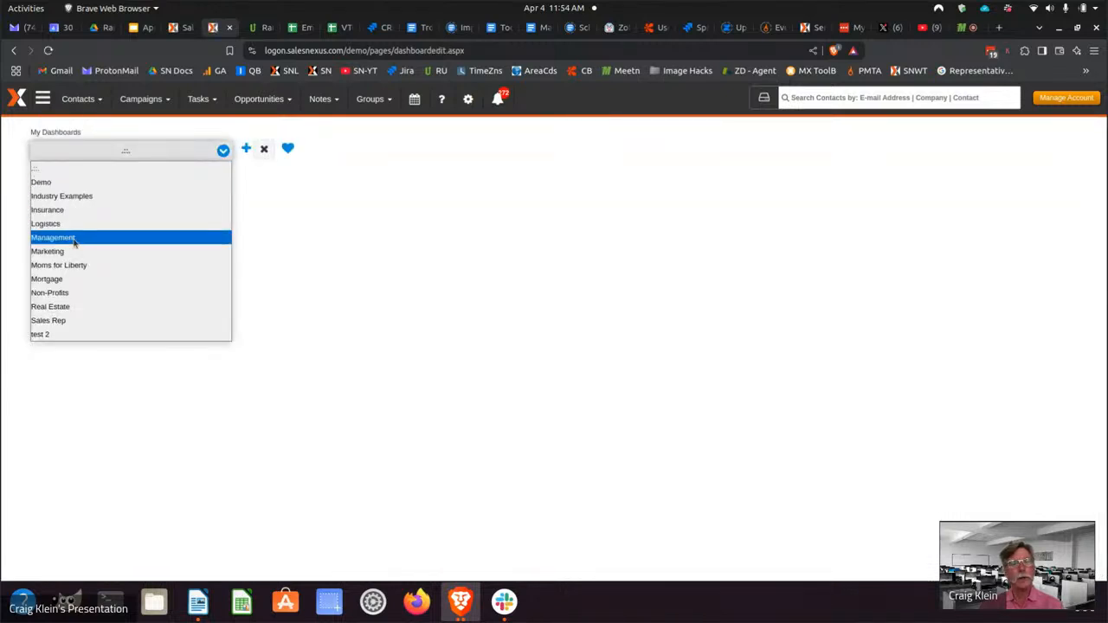
{"action": "left_click", "coordinate": [73, 238]}
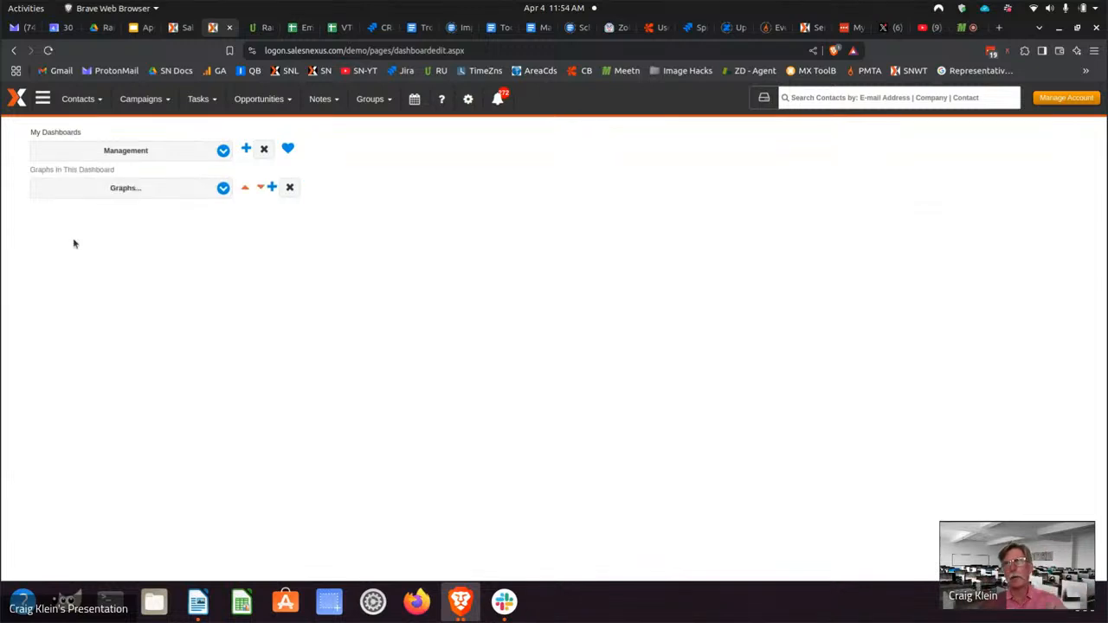
{"action": "left_click", "coordinate": [111, 194]}
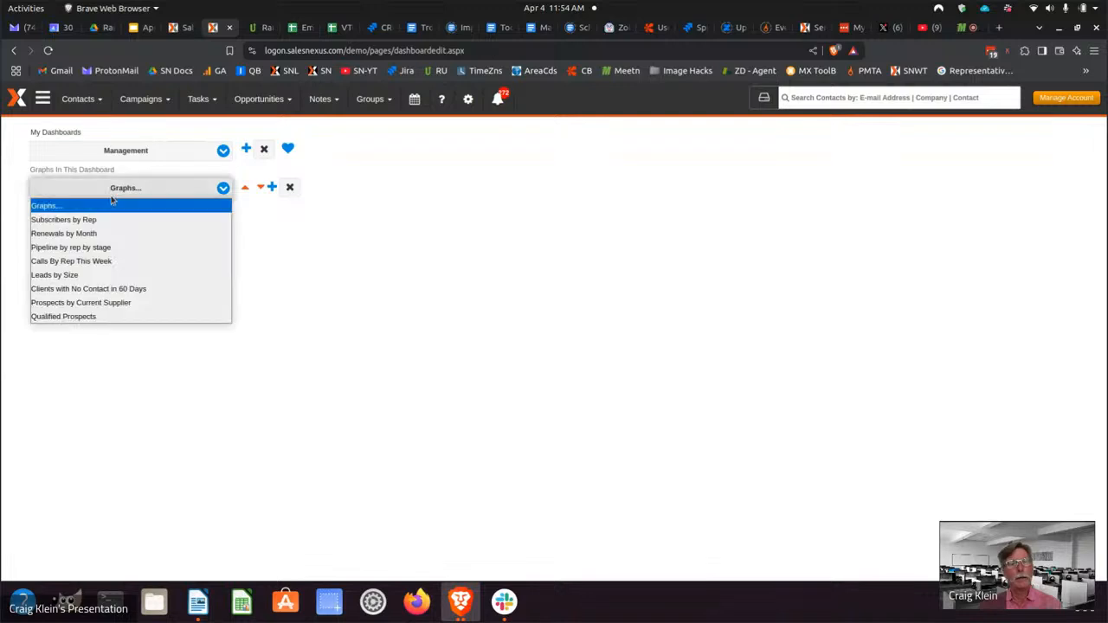
{"action": "left_click", "coordinate": [104, 276]}
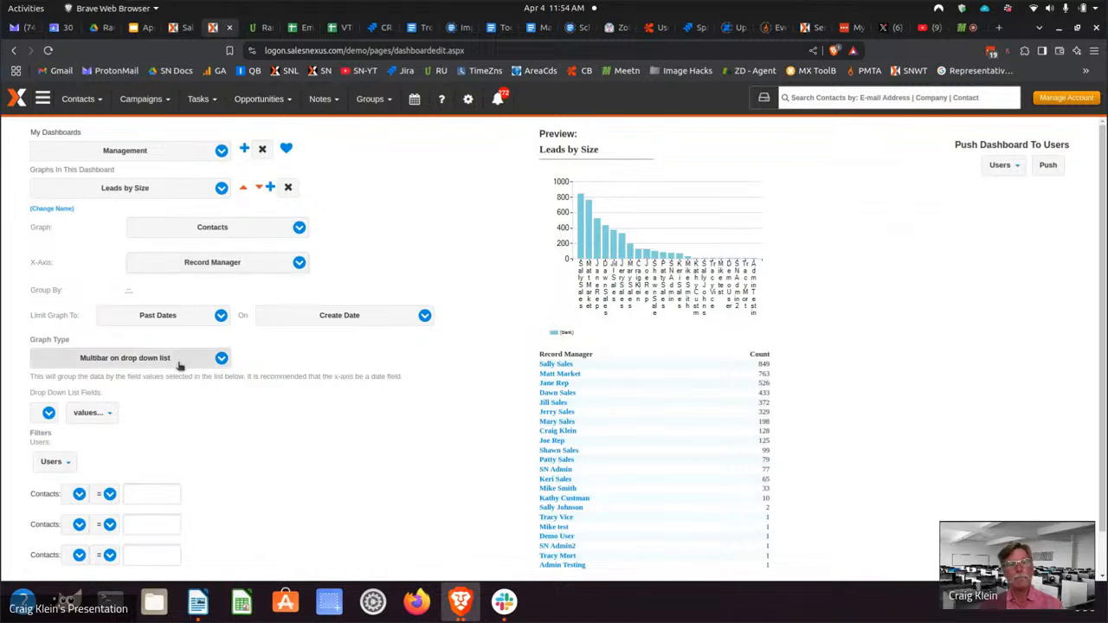
Step: Set the X-axis of the Leads by Size graph to Type of Building and save the graph
{"action": "left_click", "coordinate": [191, 262]}
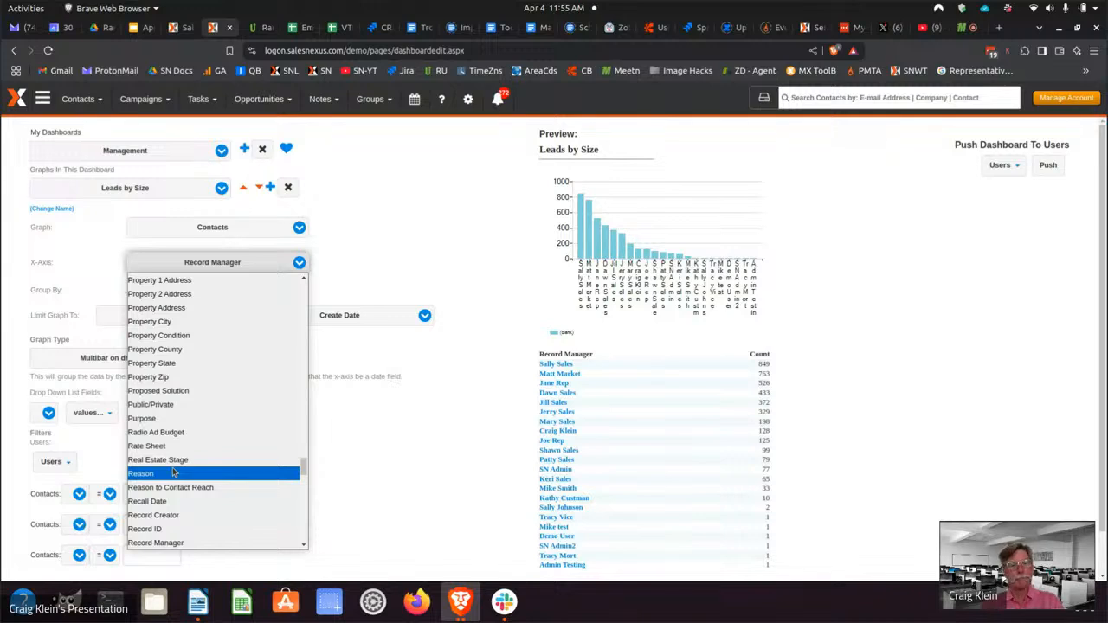
{"action": "type", "text": "si"}
{"action": "key", "text": "Down"}
{"action": "key", "text": "Down"}
{"action": "key", "text": "Down"}
{"action": "key", "text": "Down"}
{"action": "key", "text": "Down"}
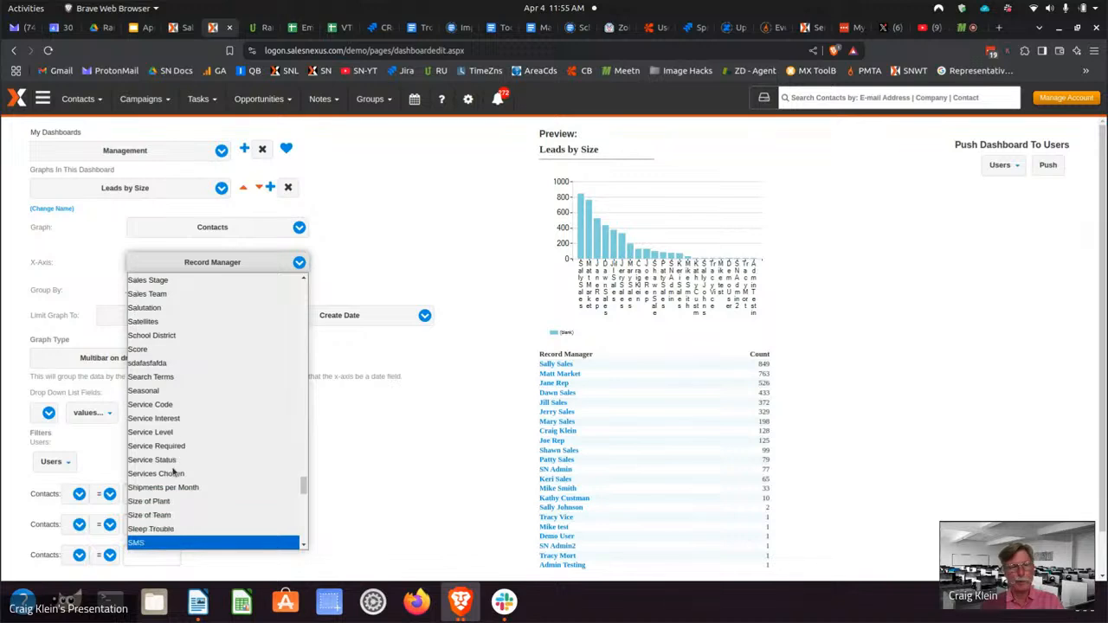
{"action": "key", "text": "Down"}
{"action": "key", "text": "Down"}
{"action": "key", "text": "Down"}
{"action": "key", "text": "Down"}
{"action": "key", "text": "Down"}
{"action": "key", "text": "Down"}
{"action": "key", "text": "Down"}
{"action": "key", "text": "Down"}
{"action": "key", "text": "Down"}
{"action": "key", "text": "Down"}
{"action": "key", "text": "Down"}
{"action": "key", "text": "Down"}
{"action": "key", "text": "Down"}
{"action": "key", "text": "Down"}
{"action": "key", "text": "Down"}
{"action": "key", "text": "Down"}
{"action": "key", "text": "Down"}
{"action": "key", "text": "Down"}
{"action": "key", "text": "Down"}
{"action": "key", "text": "Down"}
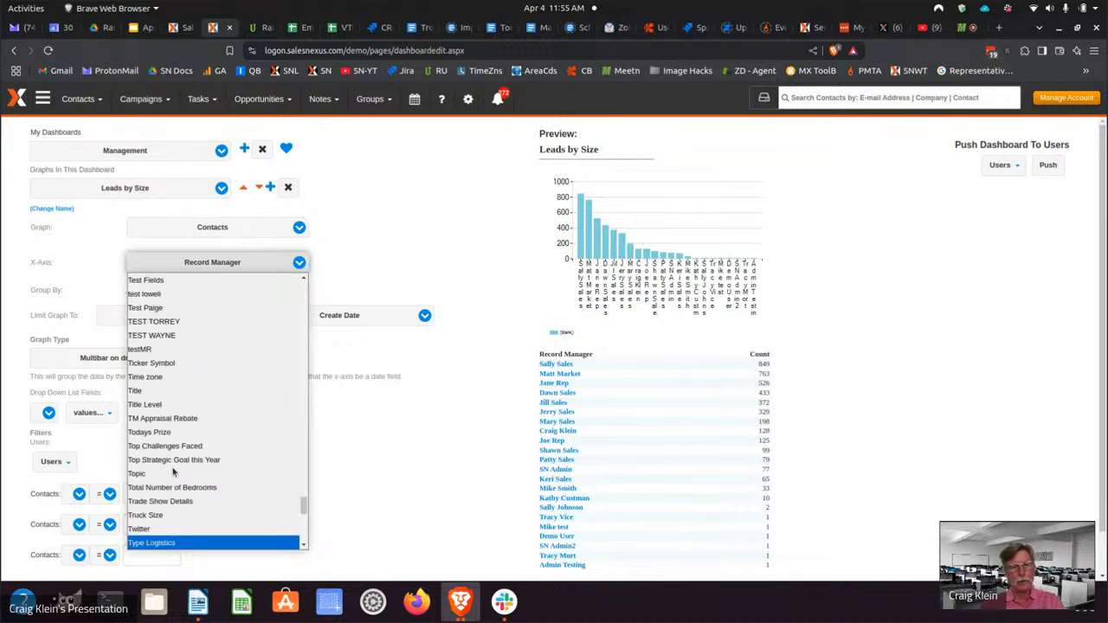
{"action": "key", "text": "Down"}
{"action": "key", "text": "Down"}
{"action": "key", "text": "Up"}
{"action": "key", "text": "Up"}
{"action": "key", "text": "Up"}
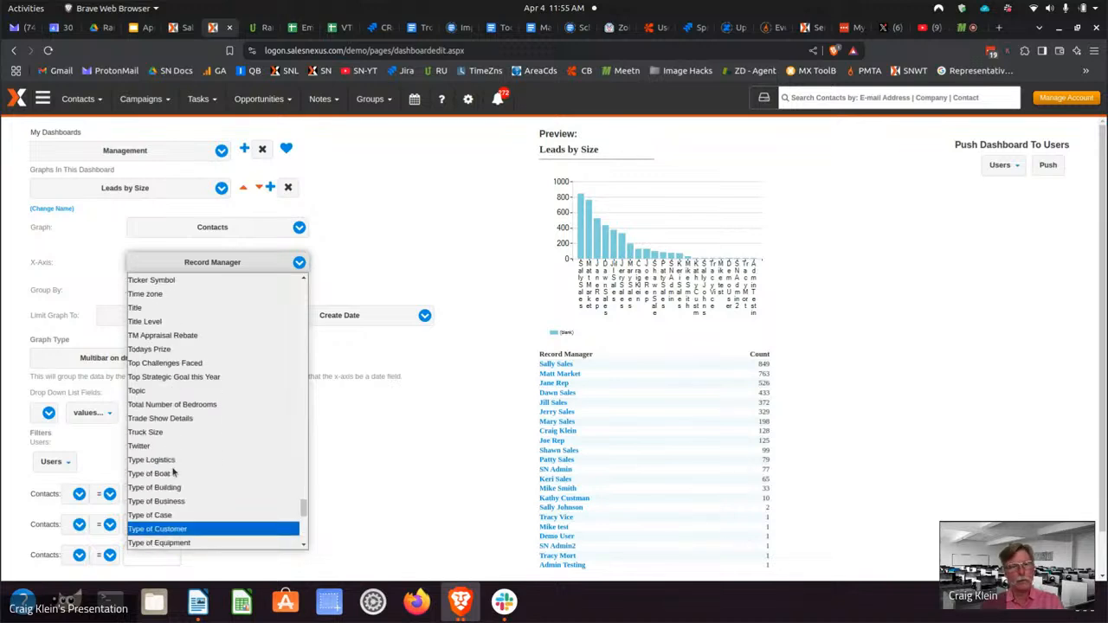
{"action": "key", "text": "Return"}
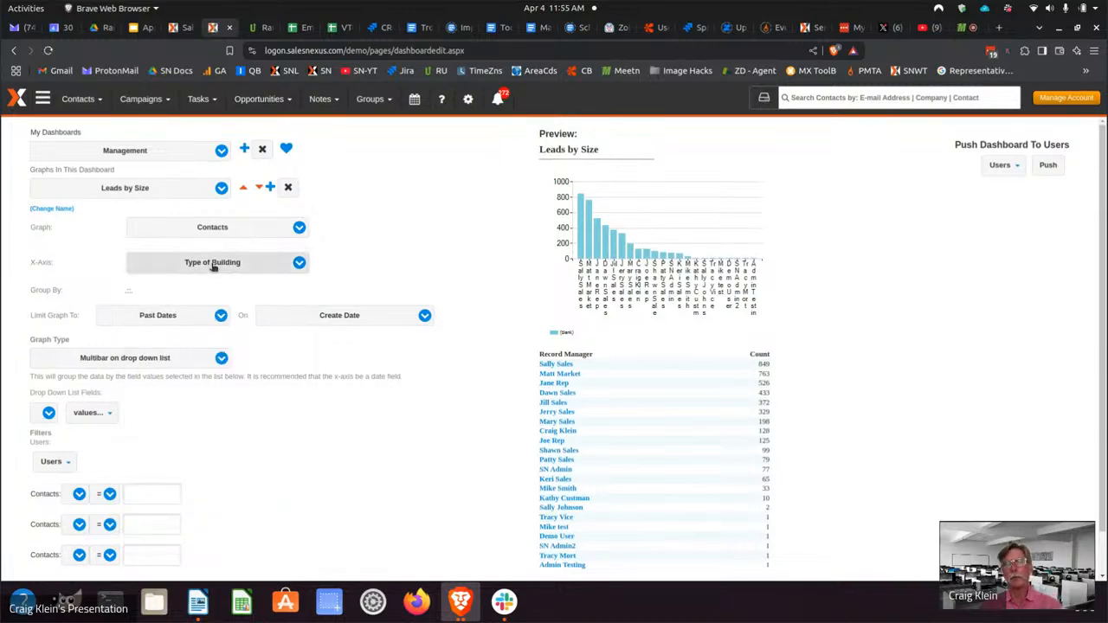
{"action": "scroll", "coordinate": [303, 450], "scroll_direction": "down", "scroll_amount": 2}
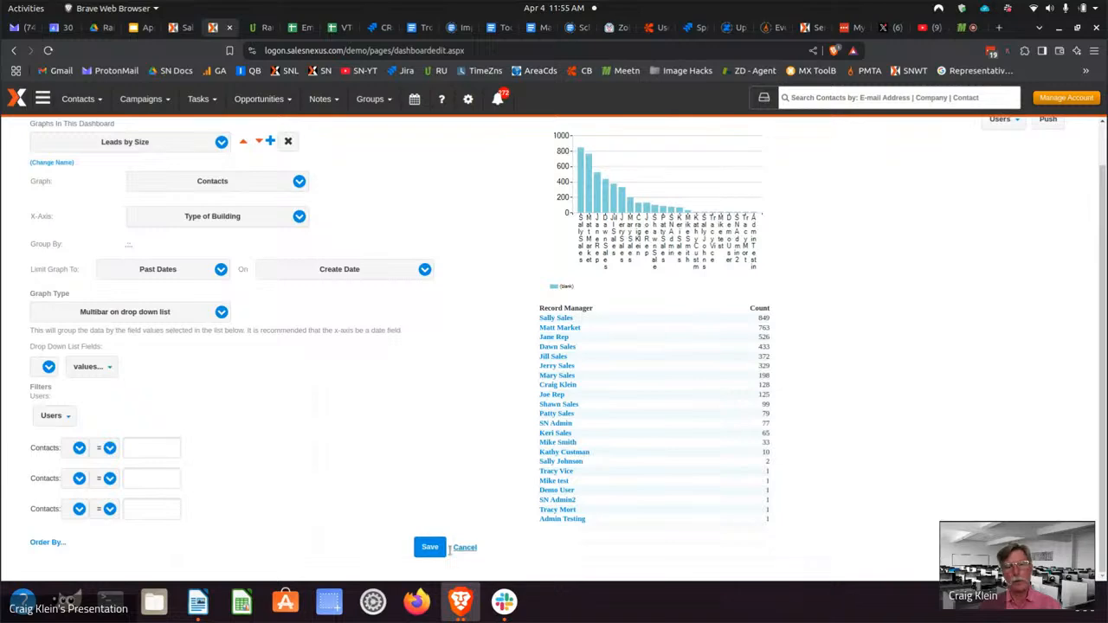
{"action": "left_click", "coordinate": [429, 548]}
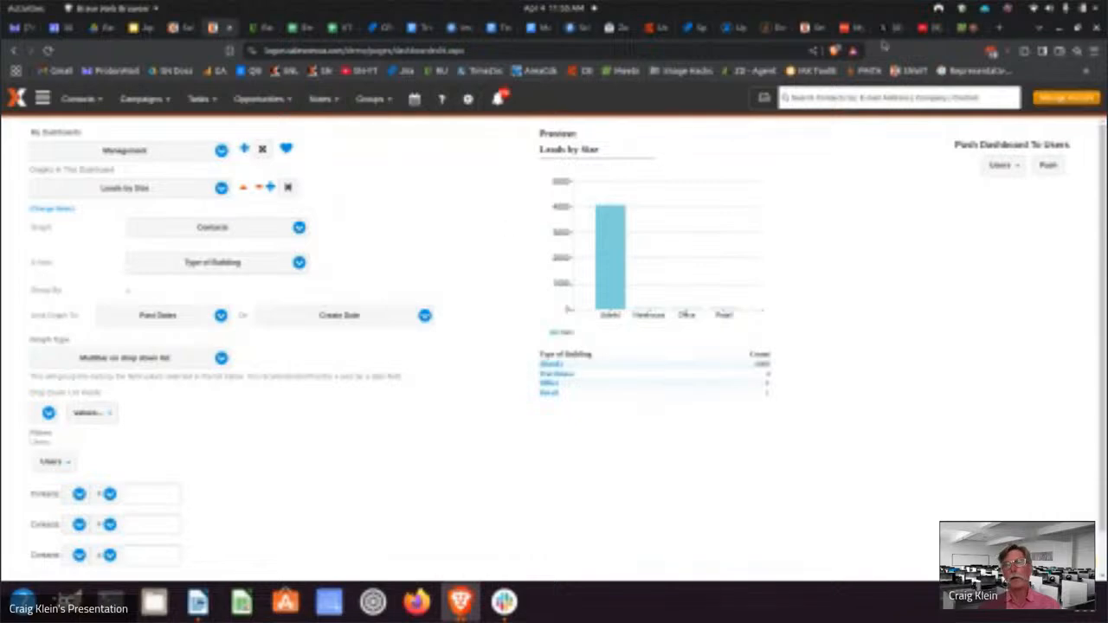
Step: Switch to the Meetn meeting to admit the guest from the waiting room, and return to the dashboard editor
{"action": "left_click", "coordinate": [960, 29]}
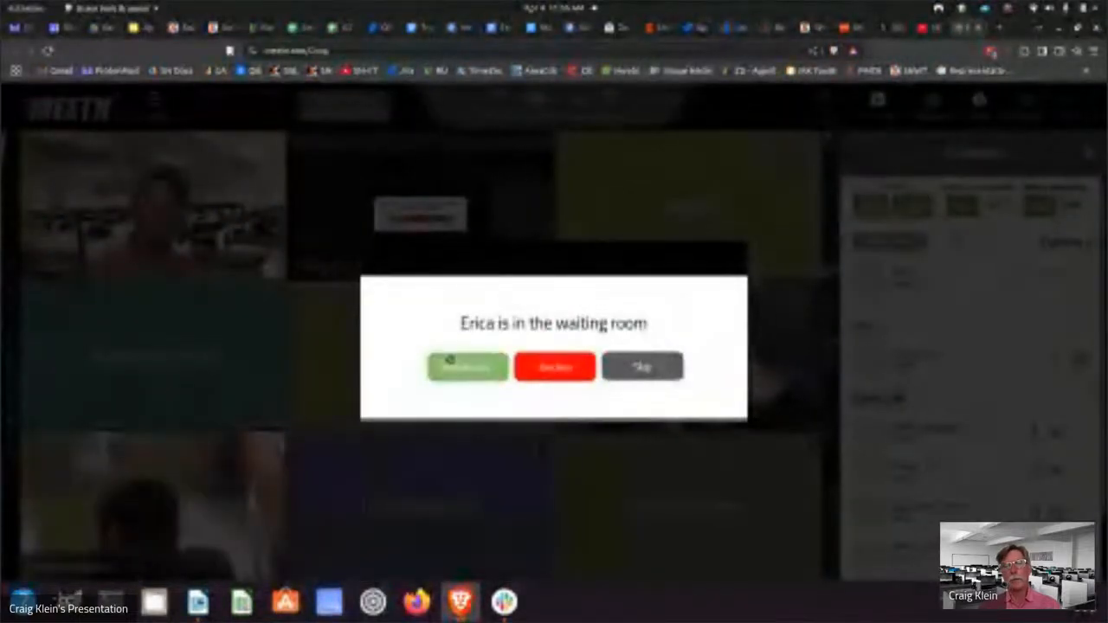
{"action": "left_click", "coordinate": [467, 367]}
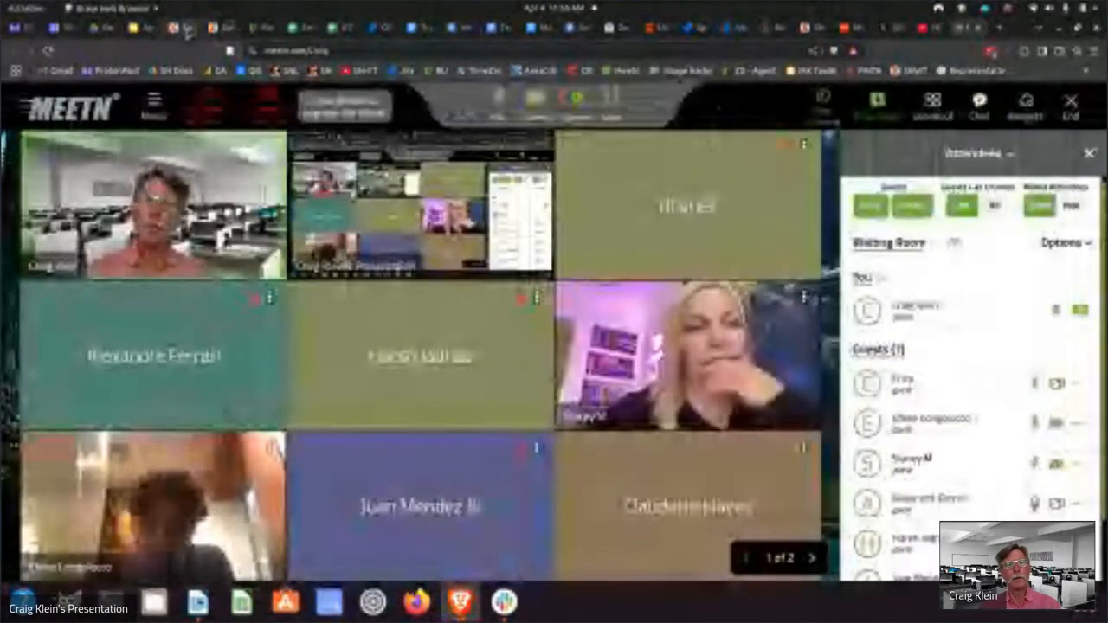
{"action": "left_click", "coordinate": [183, 28]}
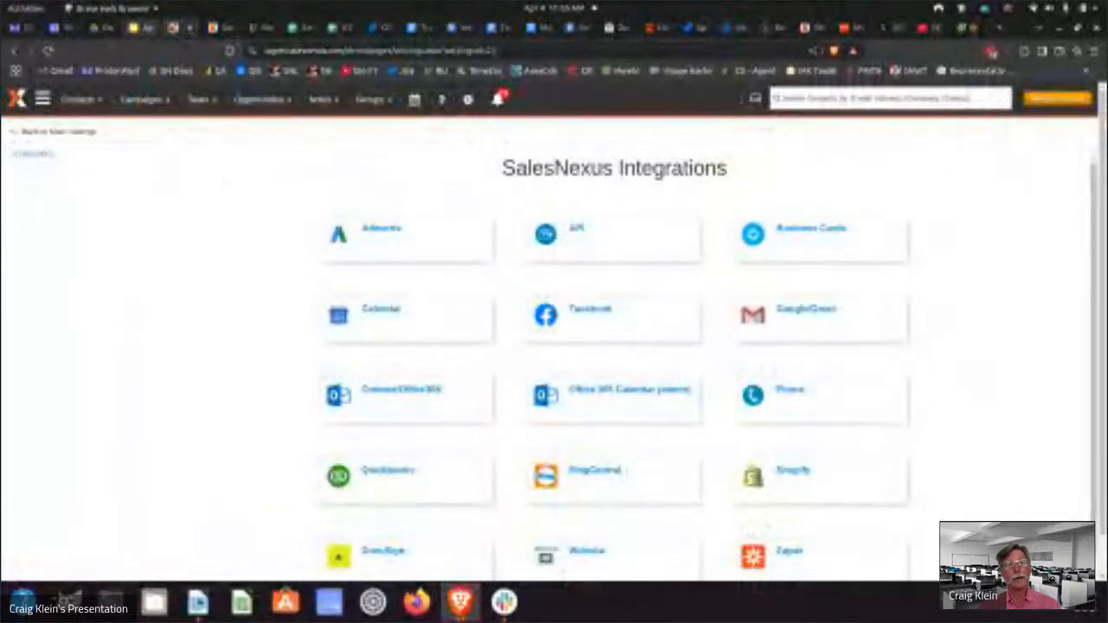
{"action": "left_click", "coordinate": [213, 28]}
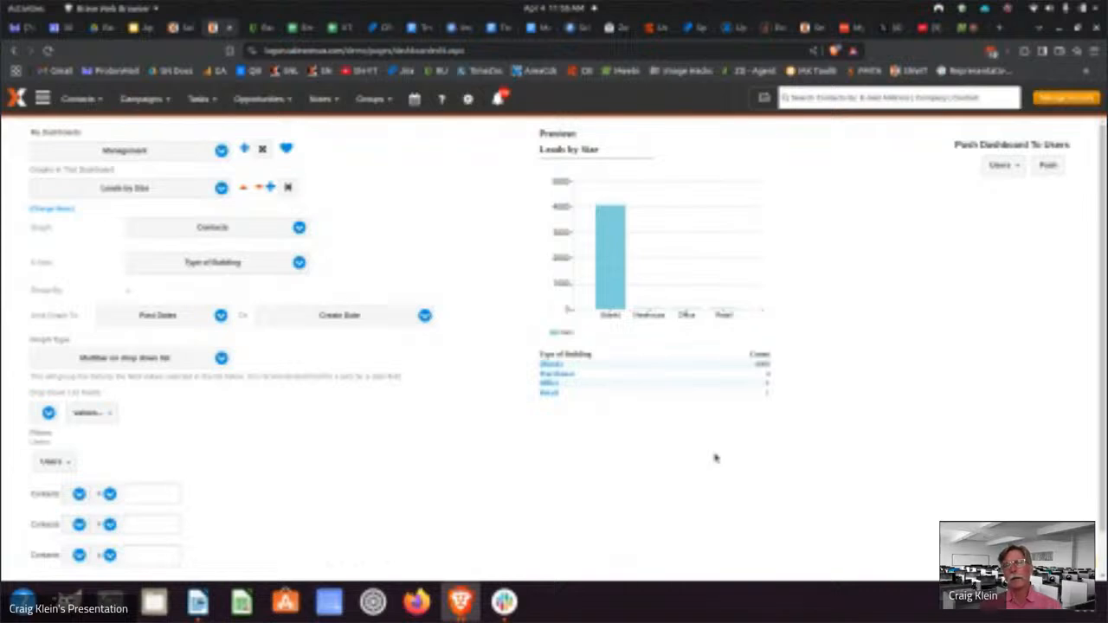
Step: Select several sales users as recipients for pushing the Management dashboard
{"action": "left_click", "coordinate": [1000, 165]}
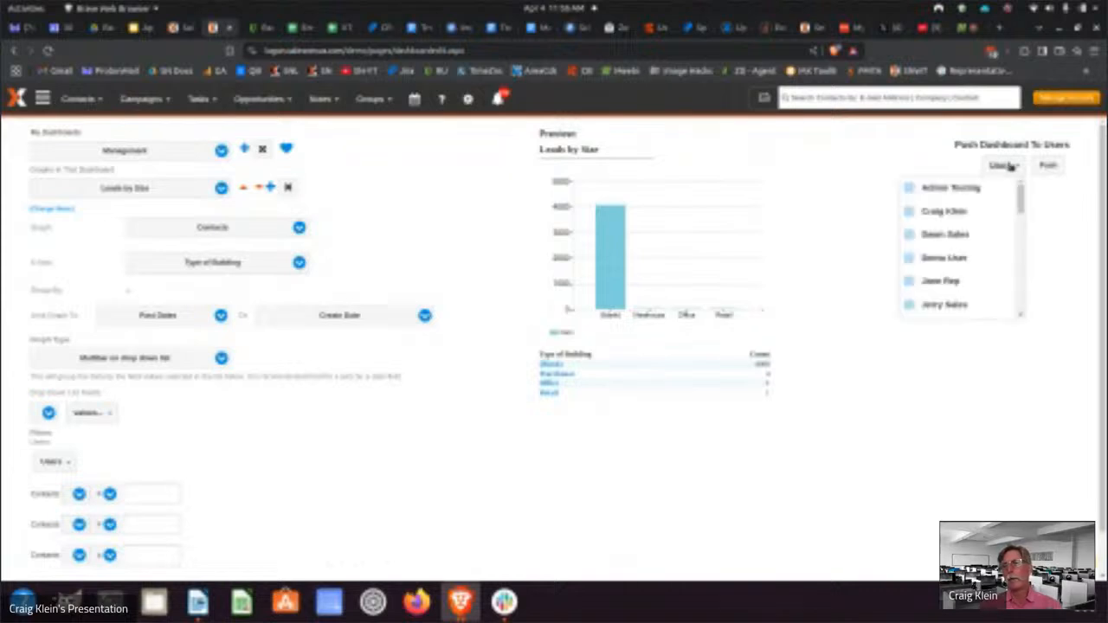
{"action": "left_click", "coordinate": [946, 235]}
{"action": "left_click", "coordinate": [930, 257]}
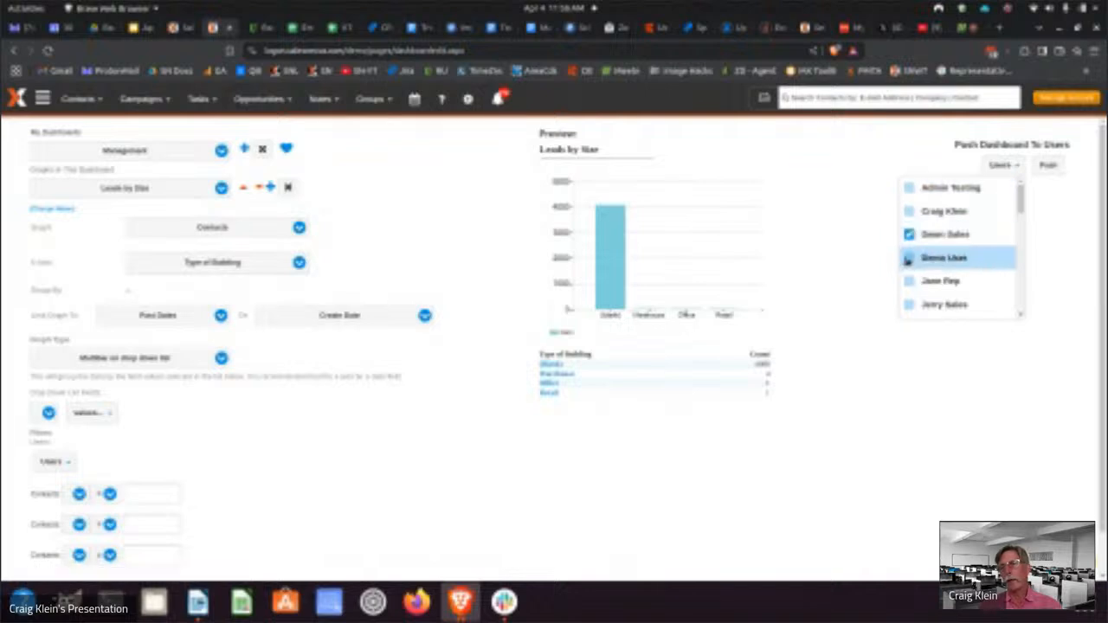
{"action": "left_click", "coordinate": [920, 281]}
{"action": "left_click", "coordinate": [911, 304]}
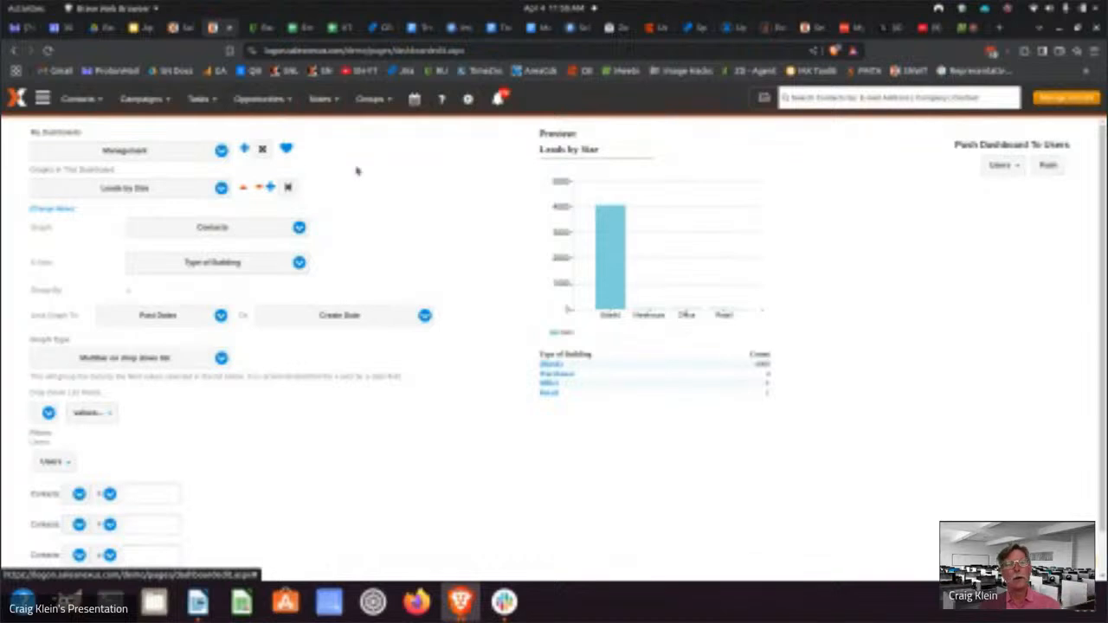
Step: Open the Apply My Layout(s) To Users page in the Organize & Customize settings
{"action": "left_click", "coordinate": [469, 99]}
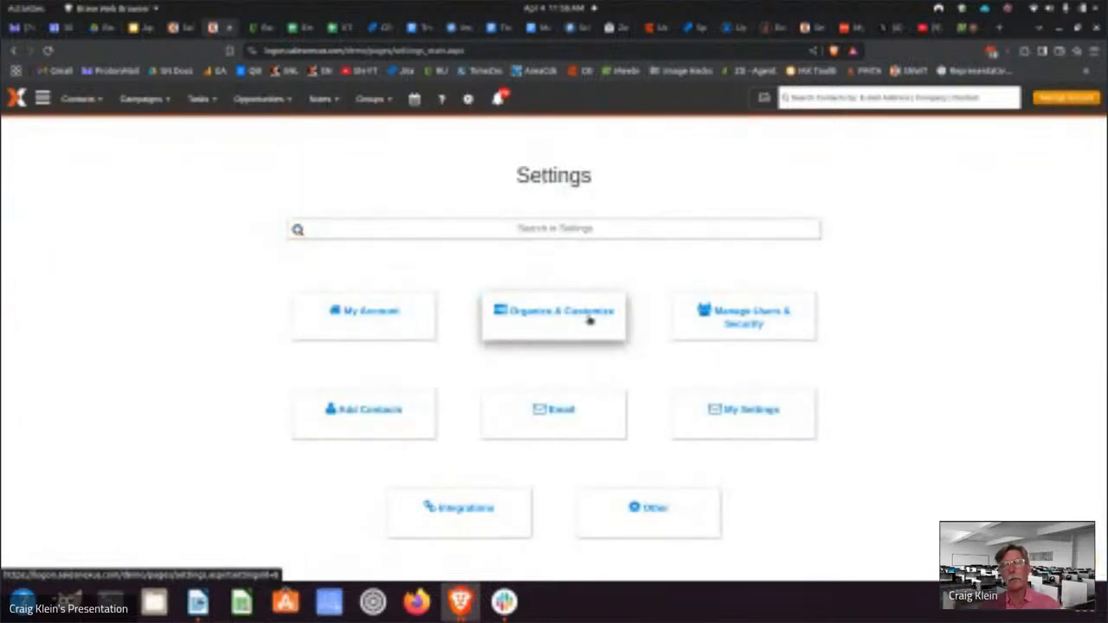
{"action": "left_click", "coordinate": [588, 319]}
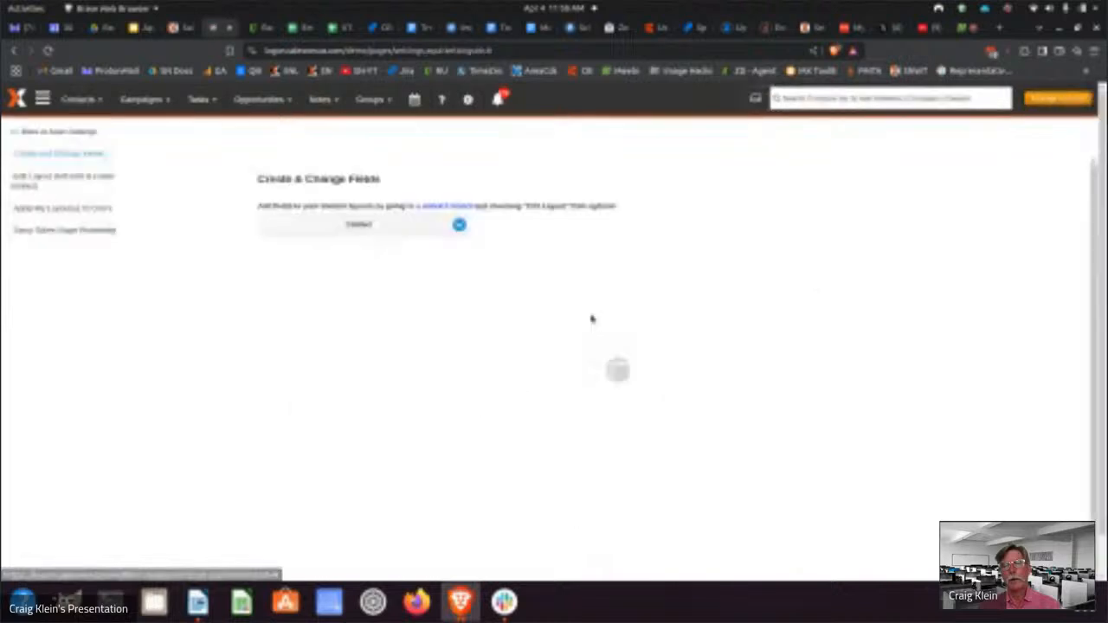
{"action": "left_click", "coordinate": [50, 214]}
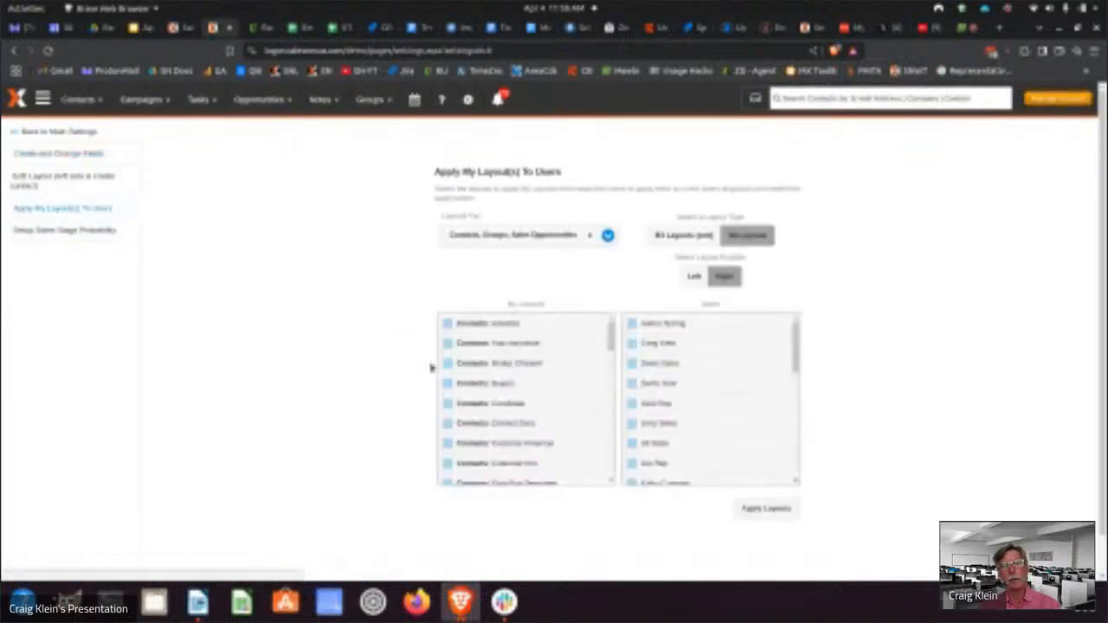
Step: Select the Broker Channel, Candidate and Auto insurance contact layouts and four users to receive them
{"action": "left_click", "coordinate": [446, 365]}
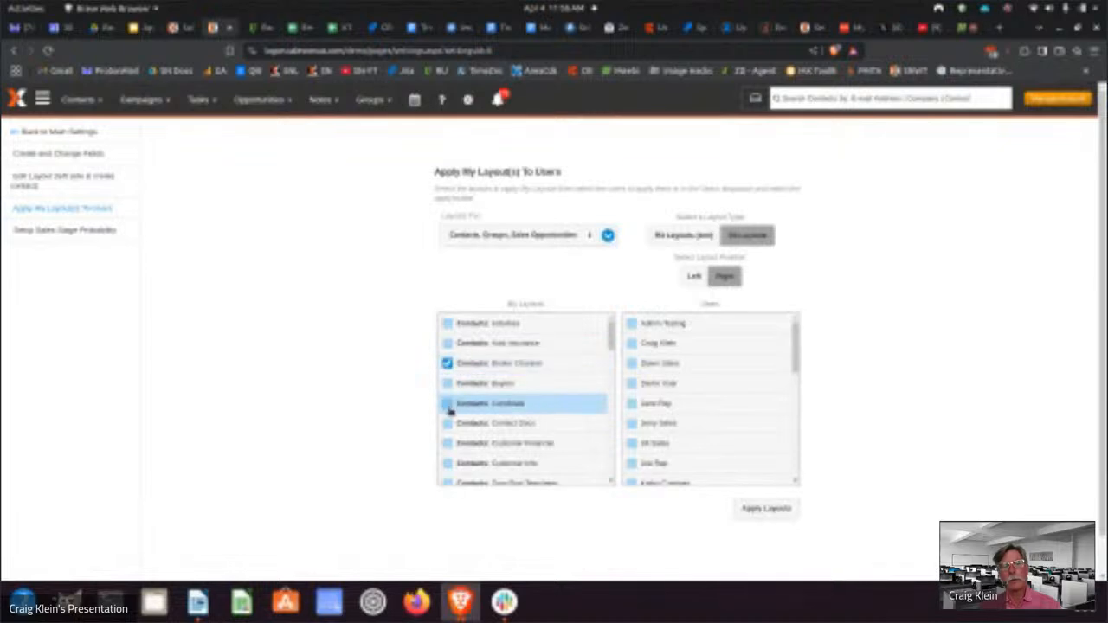
{"action": "left_click", "coordinate": [447, 404]}
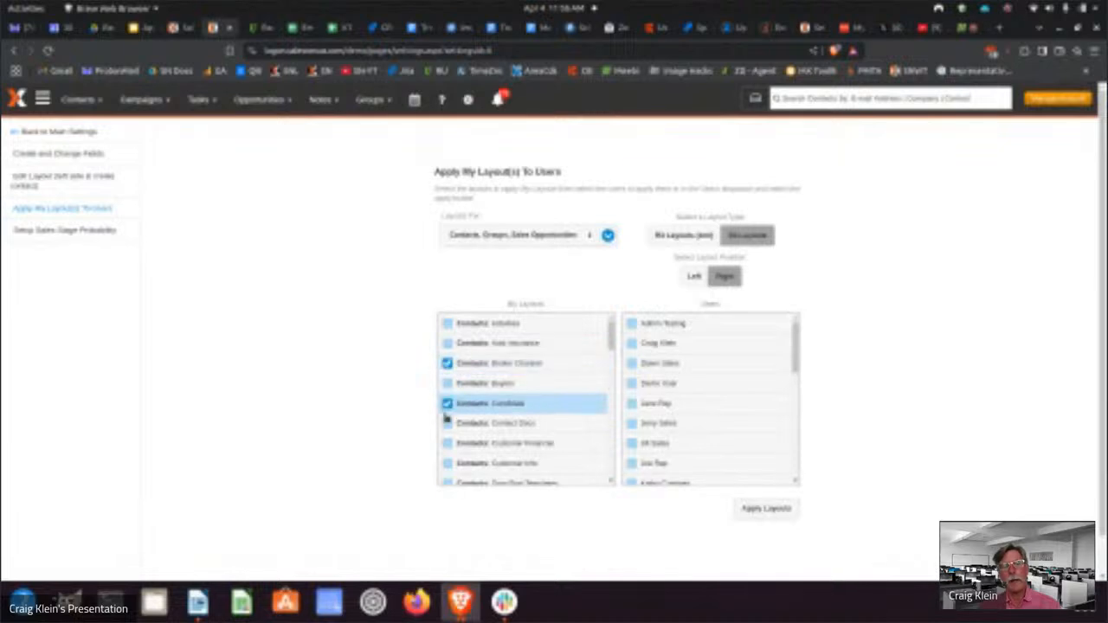
{"action": "left_click", "coordinate": [447, 343]}
{"action": "left_click", "coordinate": [632, 363]}
{"action": "left_click", "coordinate": [632, 384]}
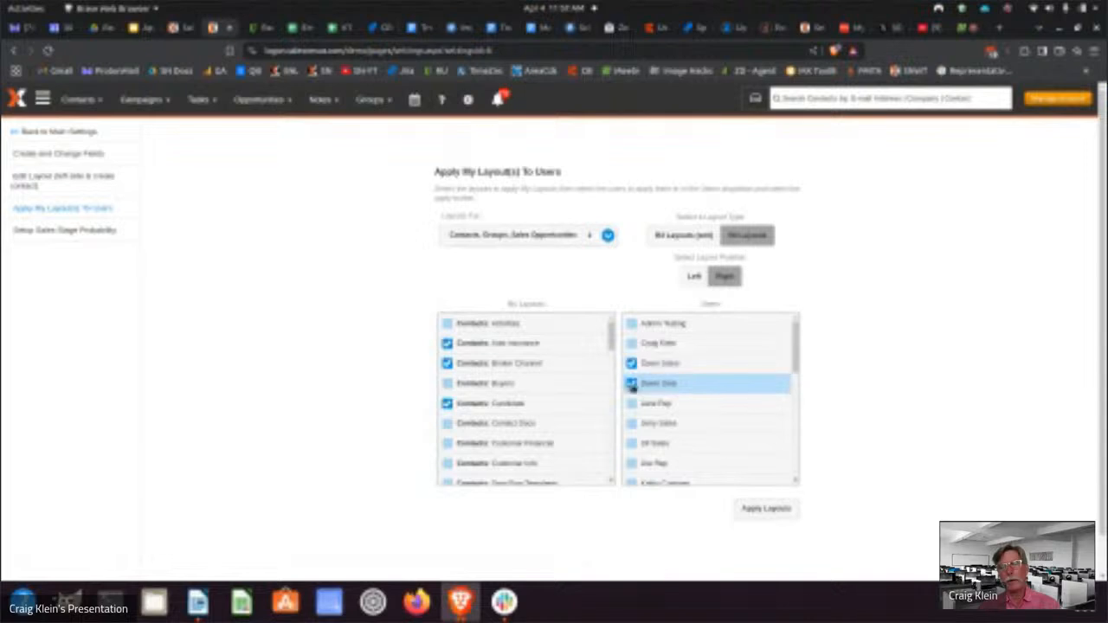
{"action": "left_click", "coordinate": [632, 443]}
{"action": "left_click", "coordinate": [632, 463]}
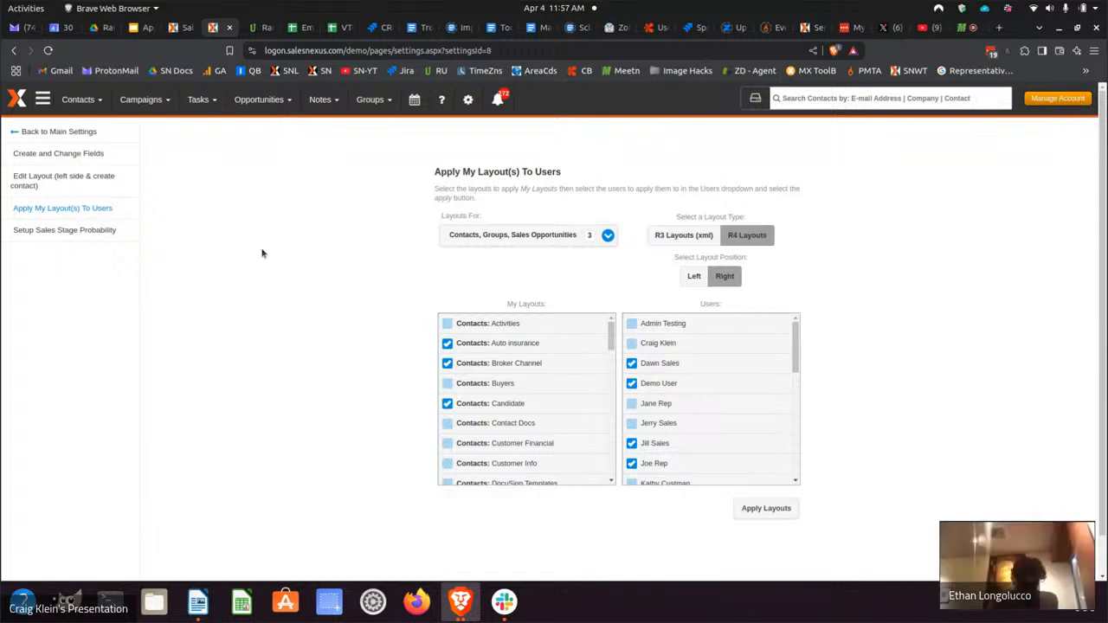
Step: Open the task list and filter it to show another sales user's tasks for today
{"action": "mouse_move", "coordinate": [183, 107]}
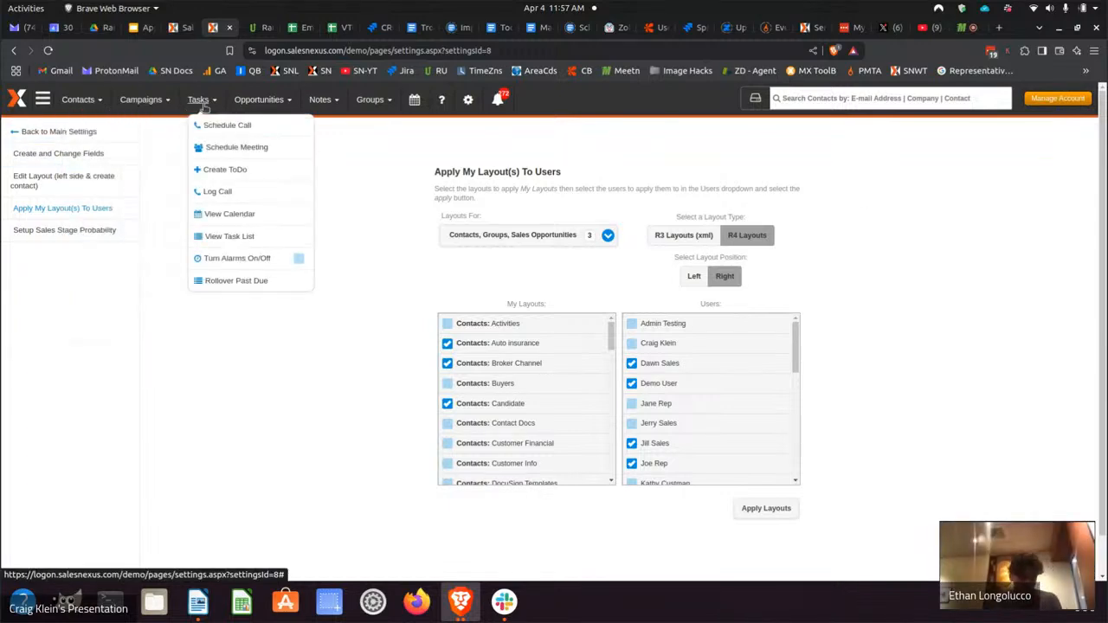
{"action": "left_click", "coordinate": [206, 236]}
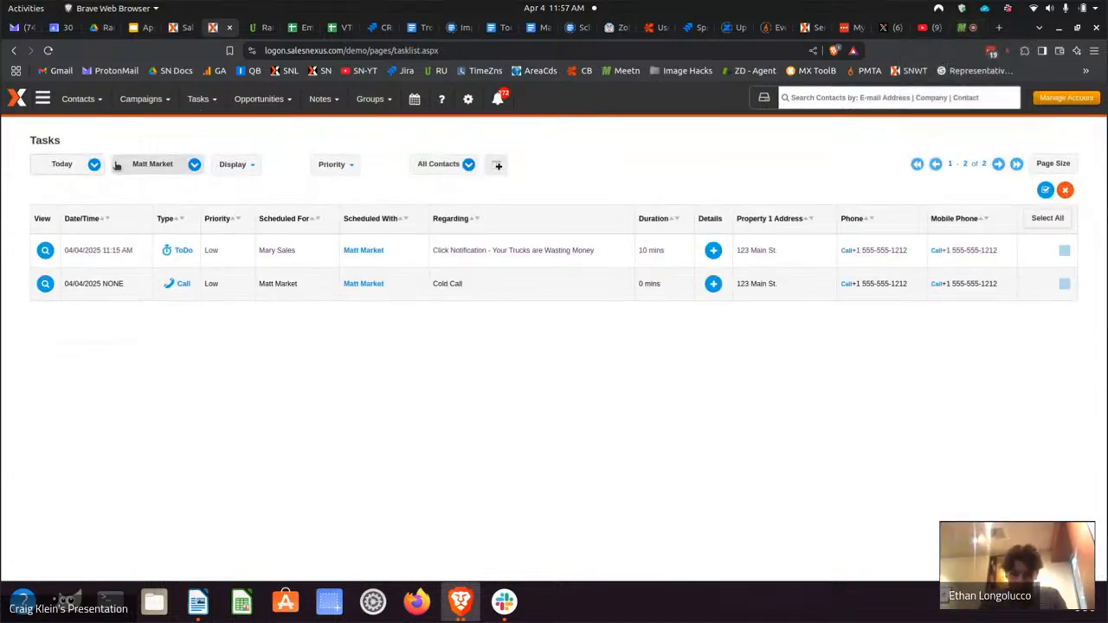
{"action": "left_click", "coordinate": [152, 165]}
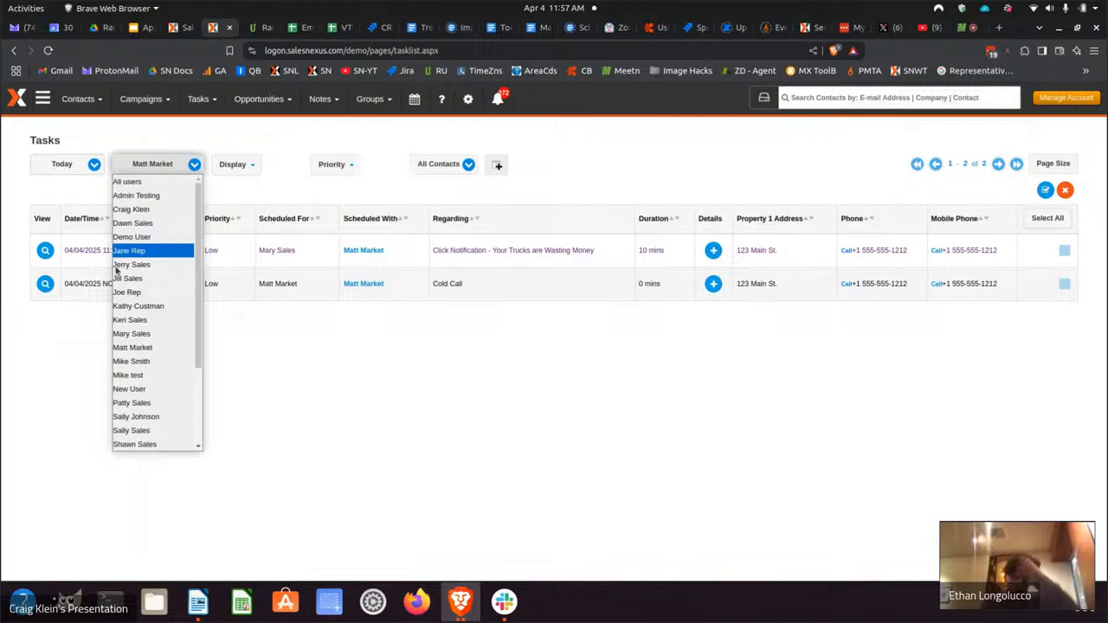
{"action": "left_click", "coordinate": [125, 339]}
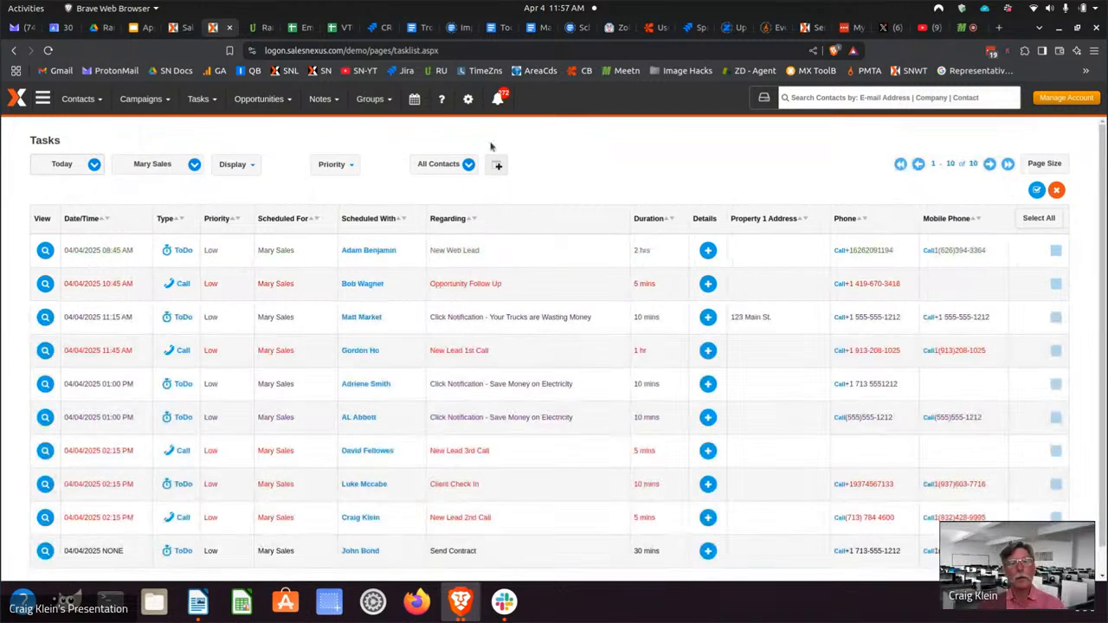
Step: Open the list of all contacts and filter it with the RU Demo lookup
{"action": "mouse_move", "coordinate": [82, 99]}
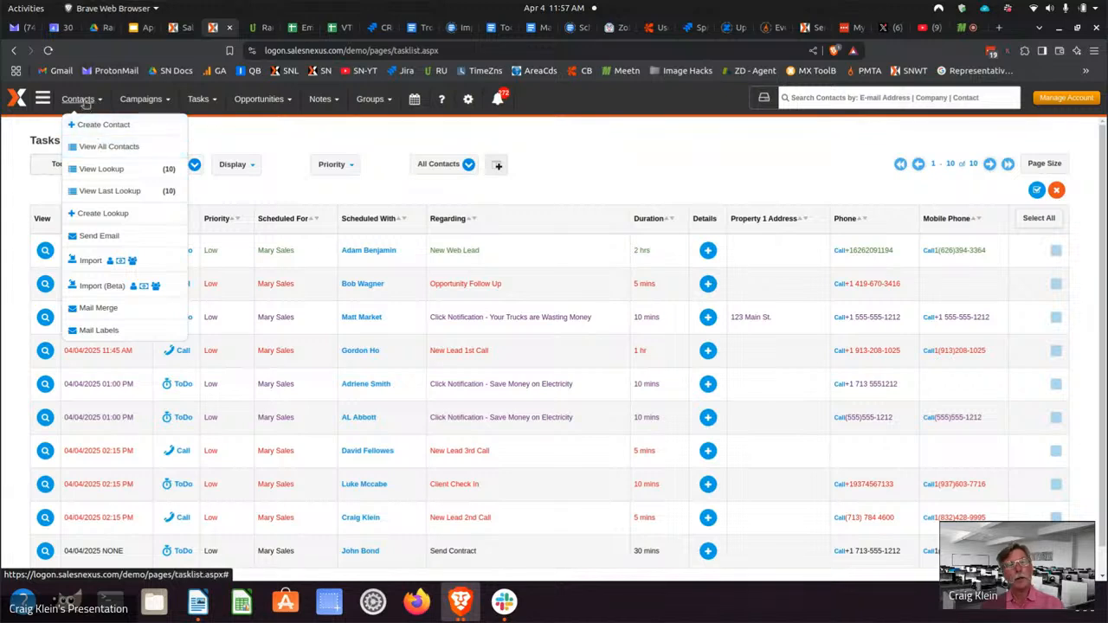
{"action": "left_click", "coordinate": [83, 154]}
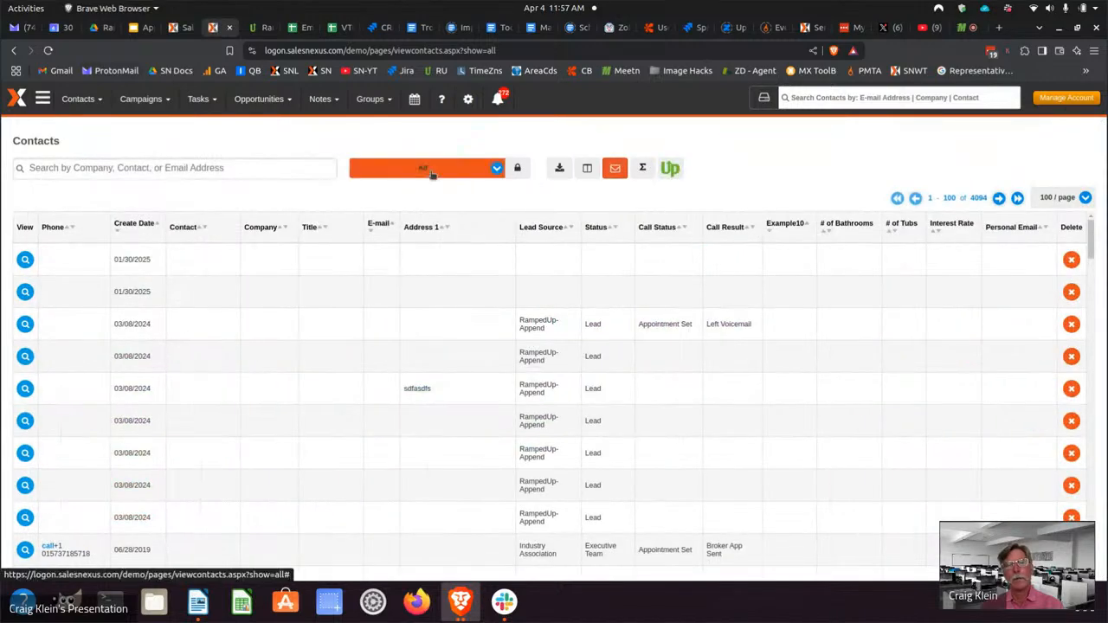
{"action": "left_click", "coordinate": [425, 168]}
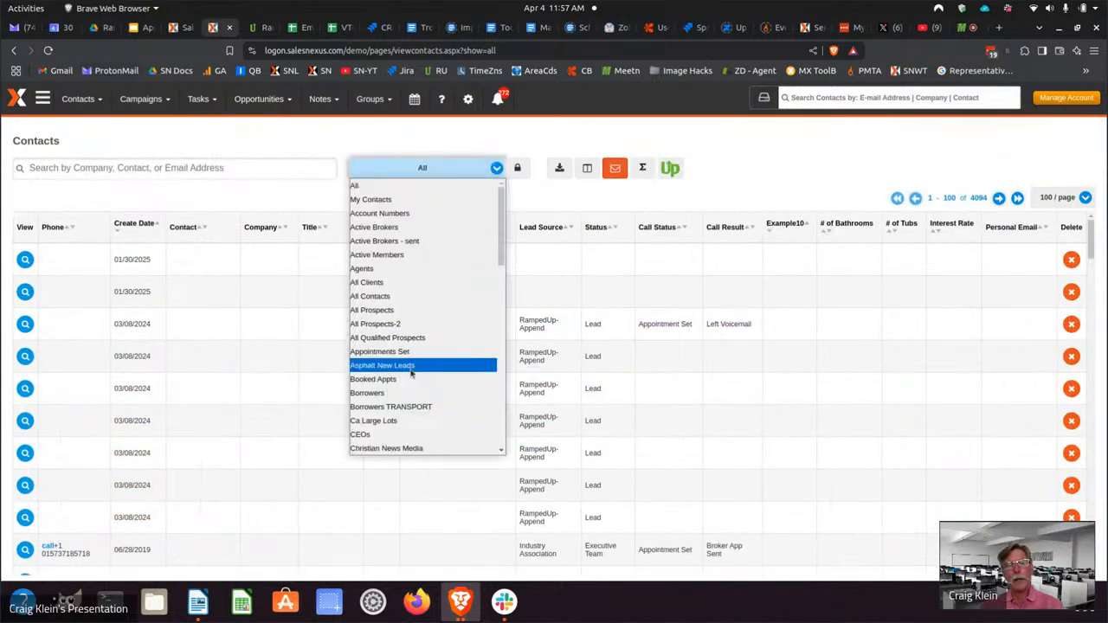
{"action": "scroll", "coordinate": [407, 368], "scroll_direction": "down", "scroll_amount": 10}
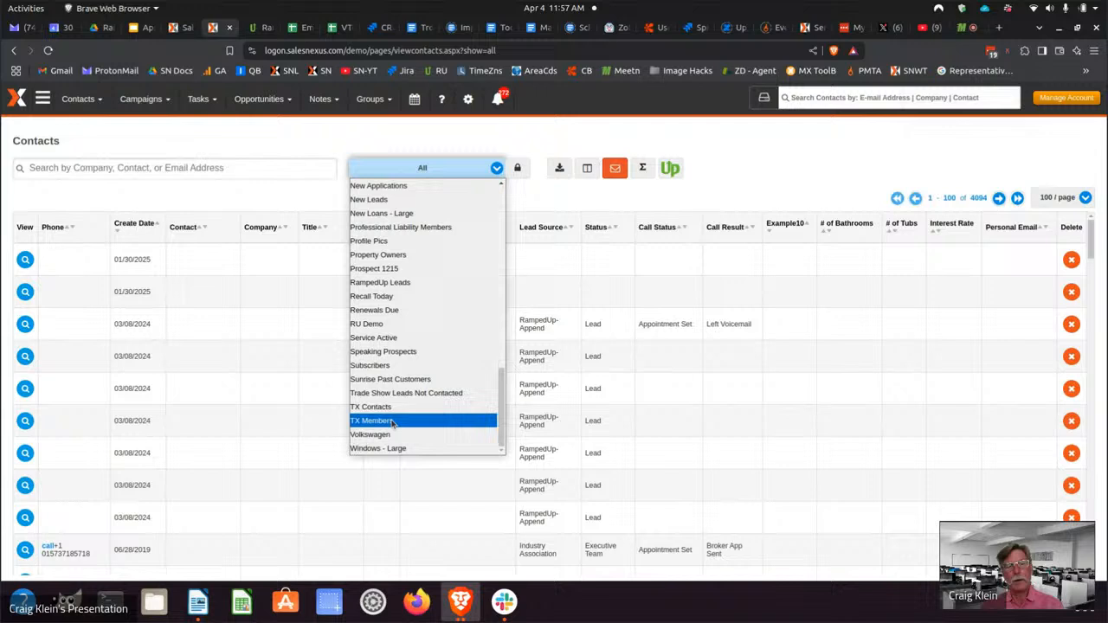
{"action": "left_click", "coordinate": [372, 324]}
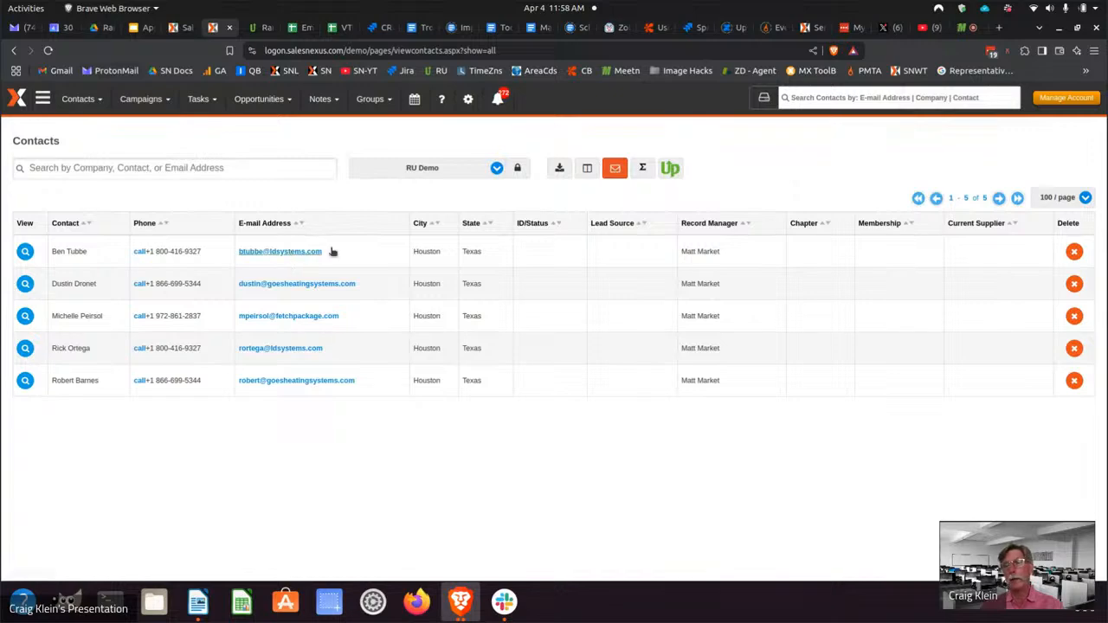
Step: Add missing information to the RU Demo contacts with RampedUp and look over the updated contact records
{"action": "left_click", "coordinate": [669, 168]}
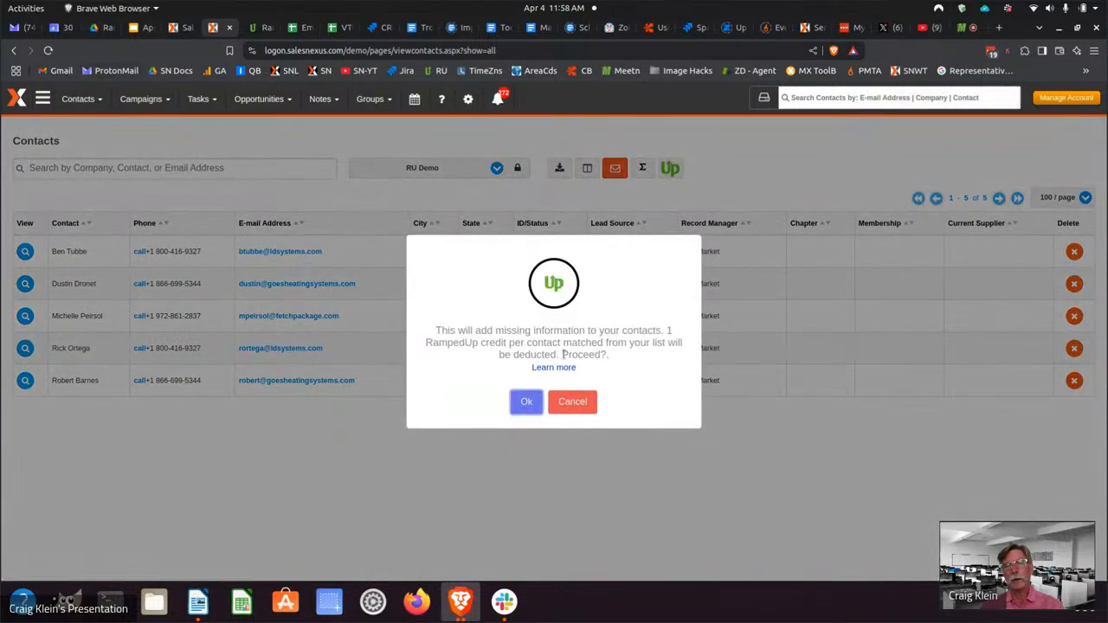
{"action": "left_click", "coordinate": [528, 404]}
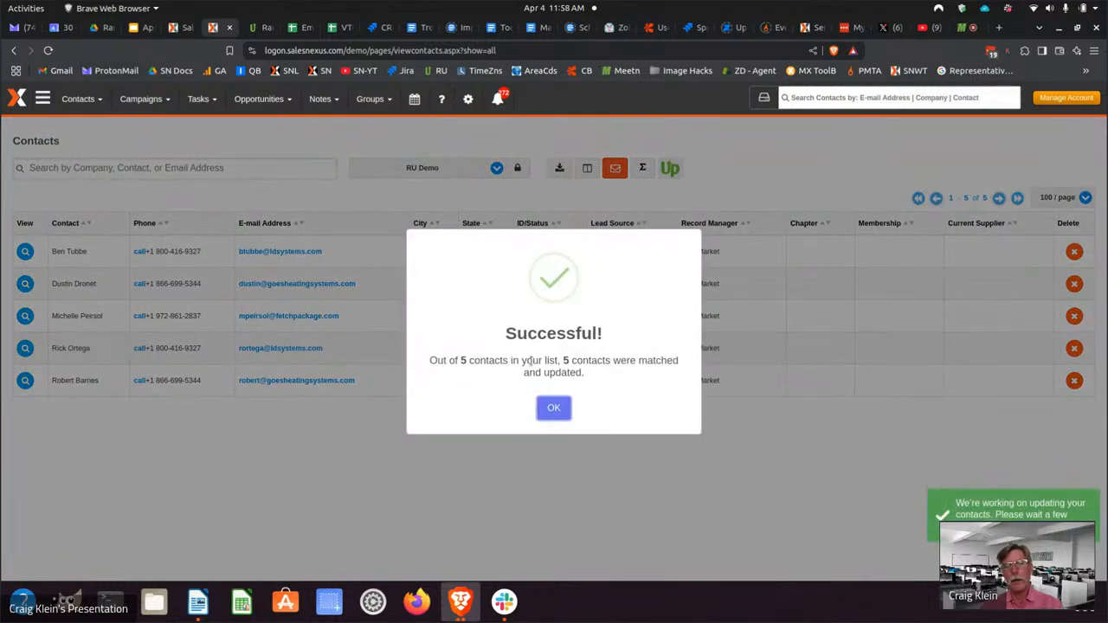
{"action": "left_click", "coordinate": [555, 409]}
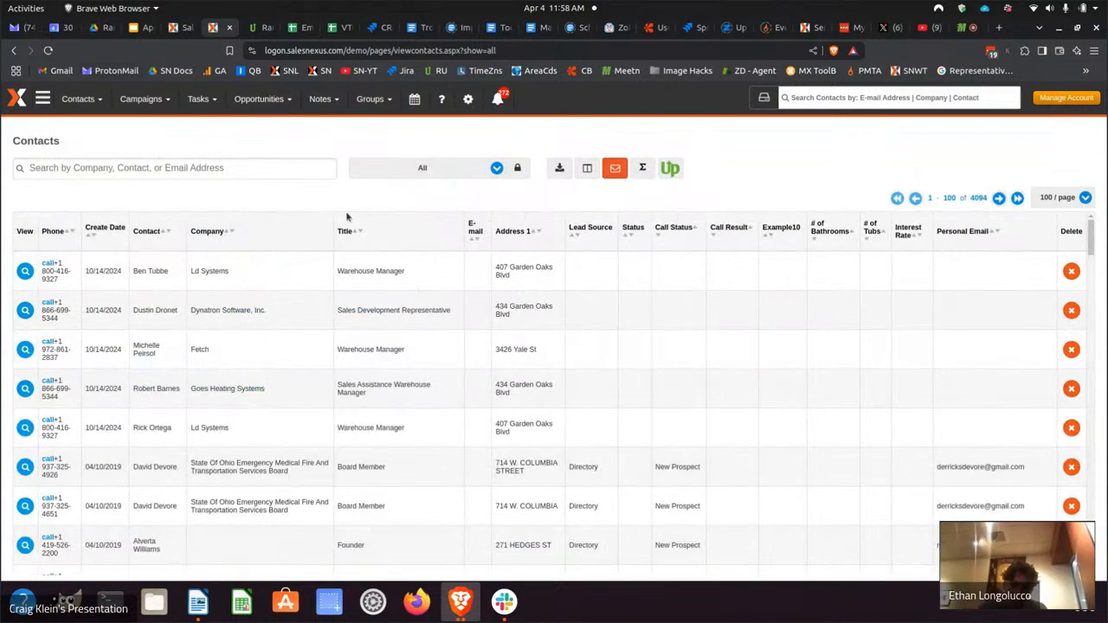
{"action": "scroll", "coordinate": [438, 341], "scroll_direction": "down", "scroll_amount": 8}
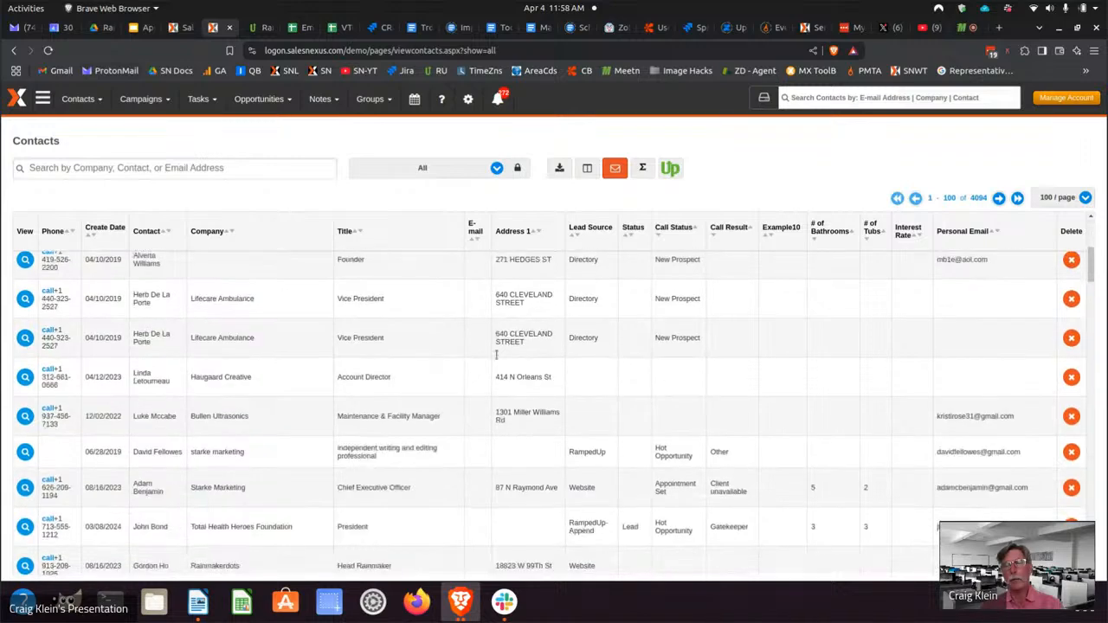
{"action": "scroll", "coordinate": [508, 342], "scroll_direction": "up", "scroll_amount": 5}
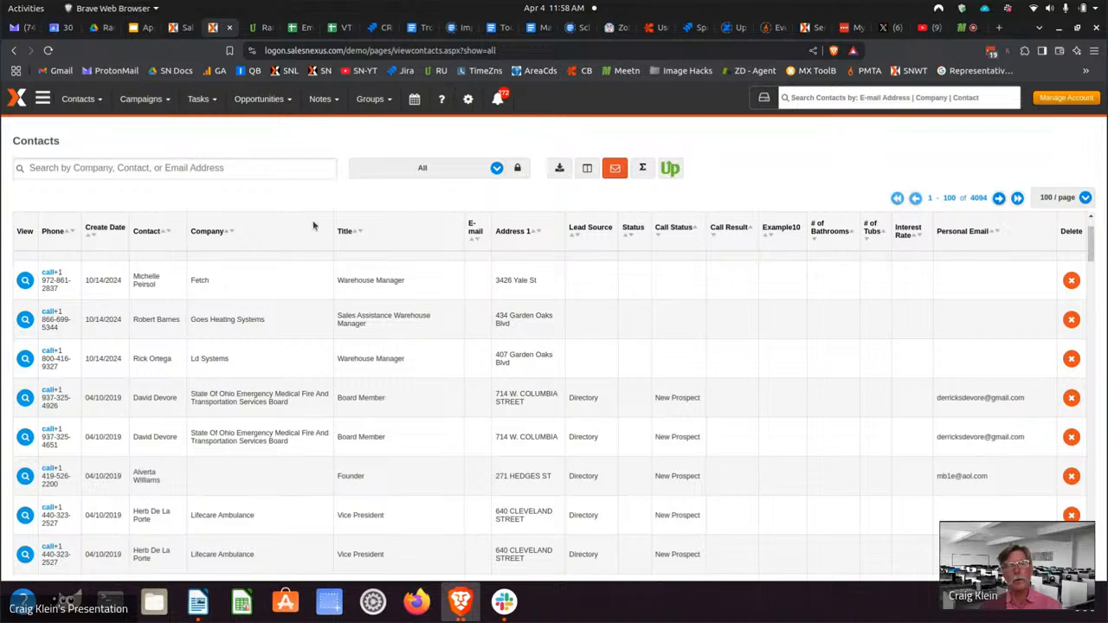
{"action": "left_click", "coordinate": [78, 99]}
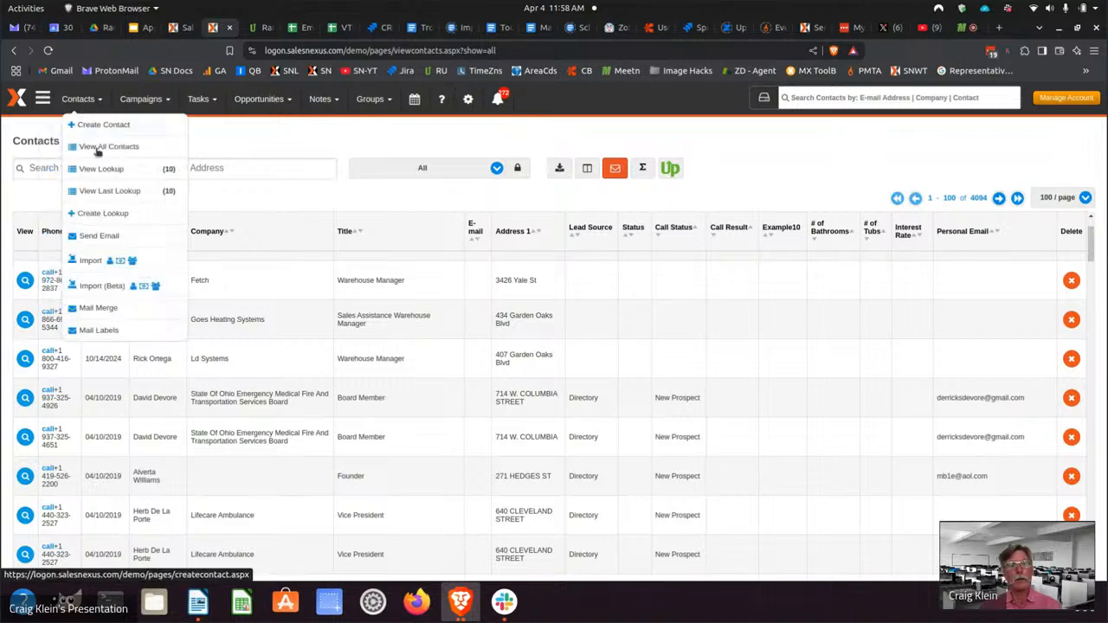
{"action": "left_click", "coordinate": [27, 277]}
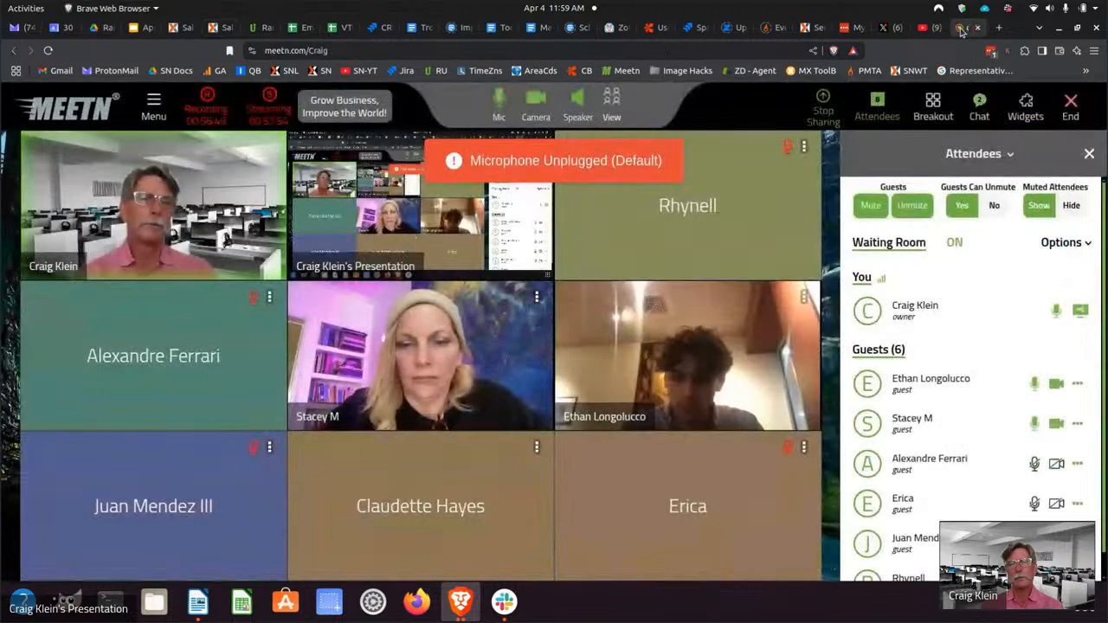
Step: Switch to the Meetn meeting and open the chat with everyone to read the attendees' messages
{"action": "left_click", "coordinate": [962, 27]}
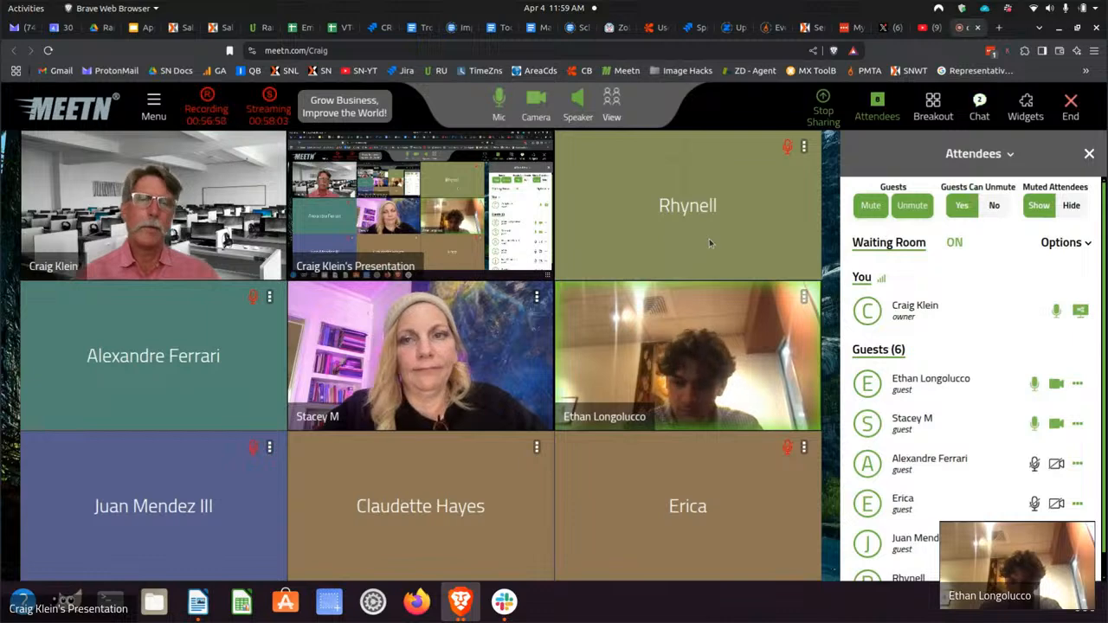
{"action": "left_click", "coordinate": [977, 108]}
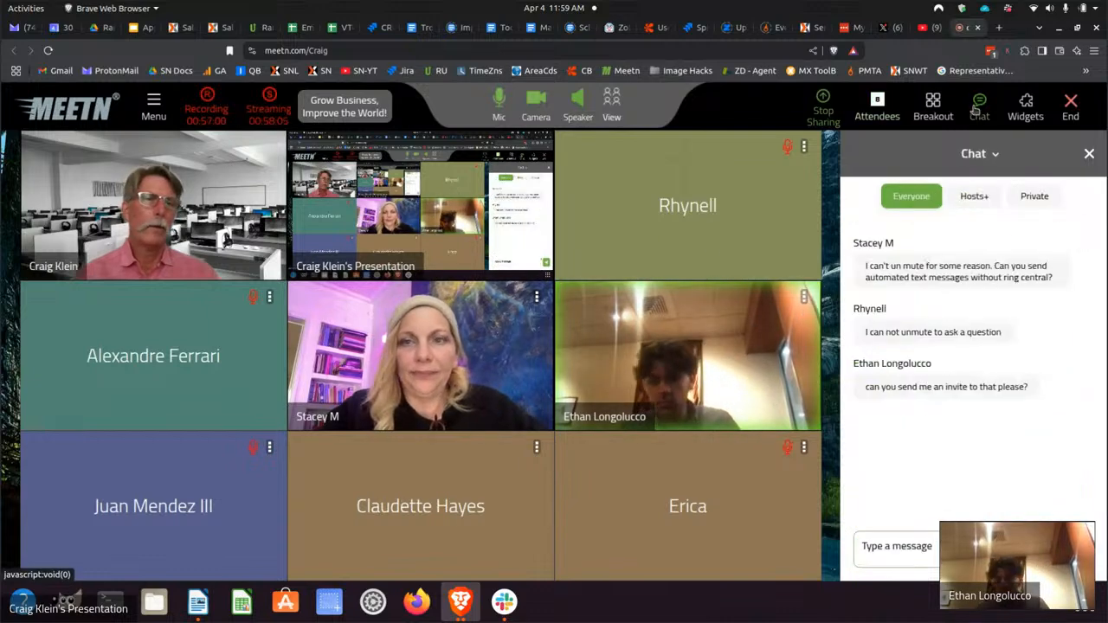
{"action": "mouse_move", "coordinate": [931, 388]}
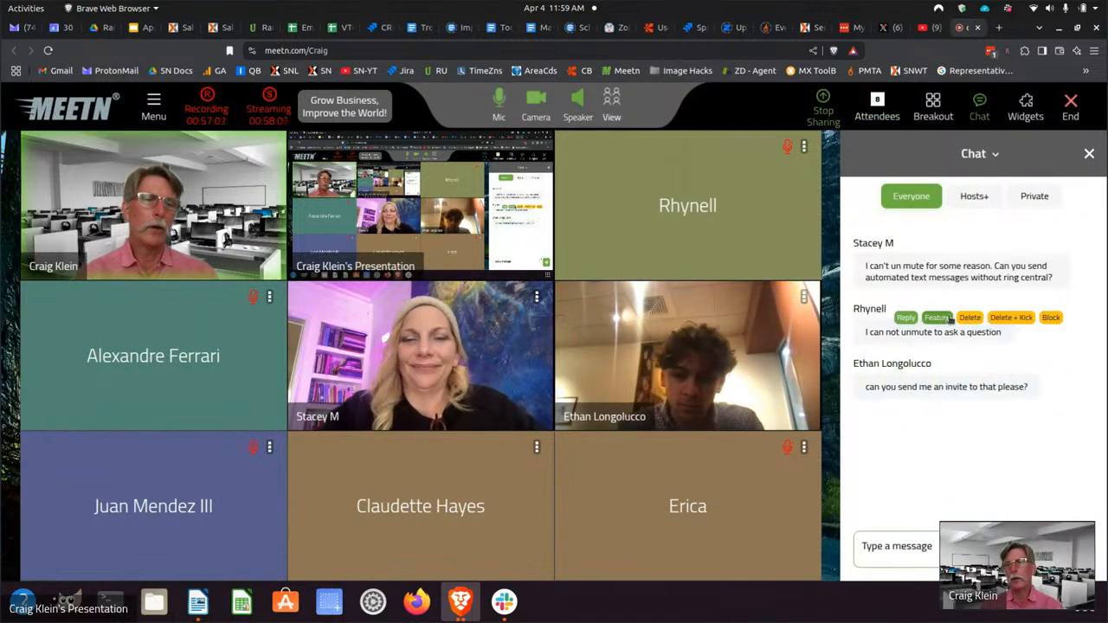
{"action": "mouse_move", "coordinate": [928, 274]}
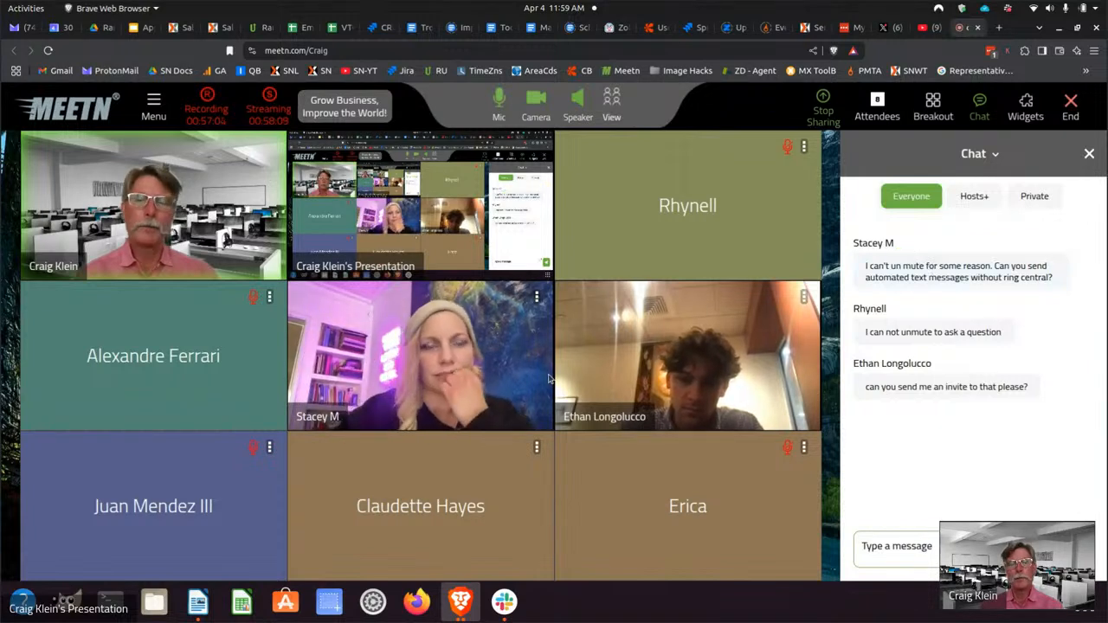